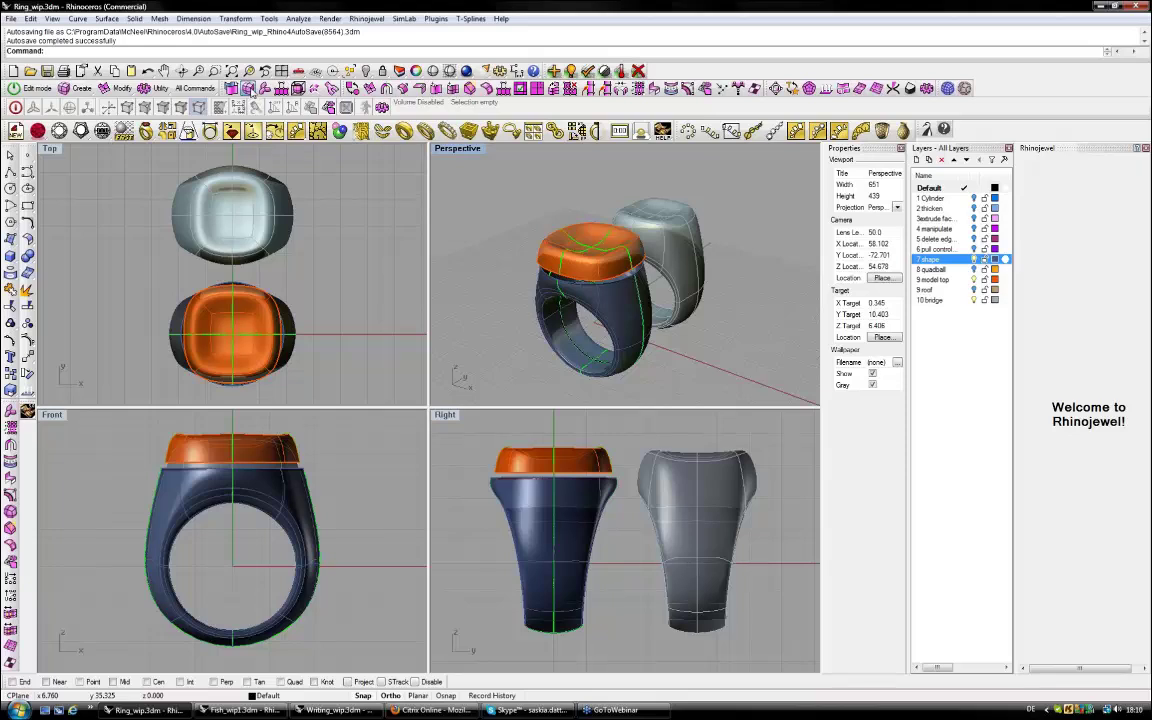
Turn off the visible ring model layers so that only the two guide circles remain shown.
{"action": "left_click", "coordinate": [248, 88]}
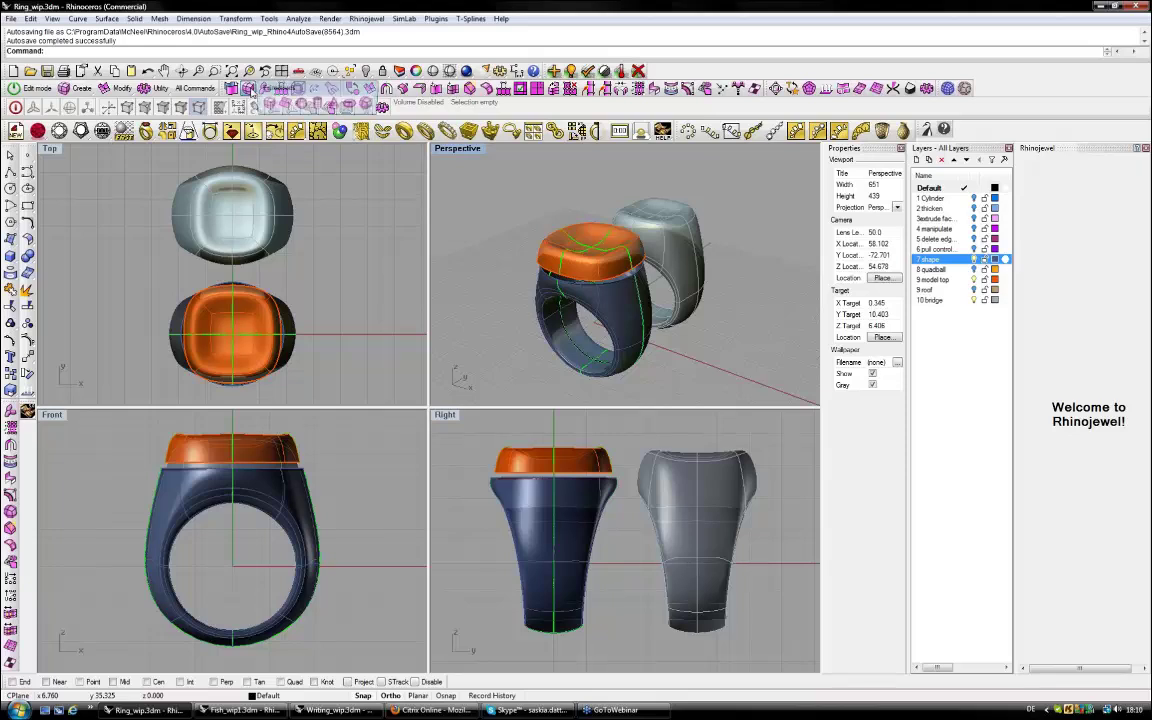
{"action": "left_click", "coordinate": [385, 248]}
{"action": "left_click", "coordinate": [976, 302]}
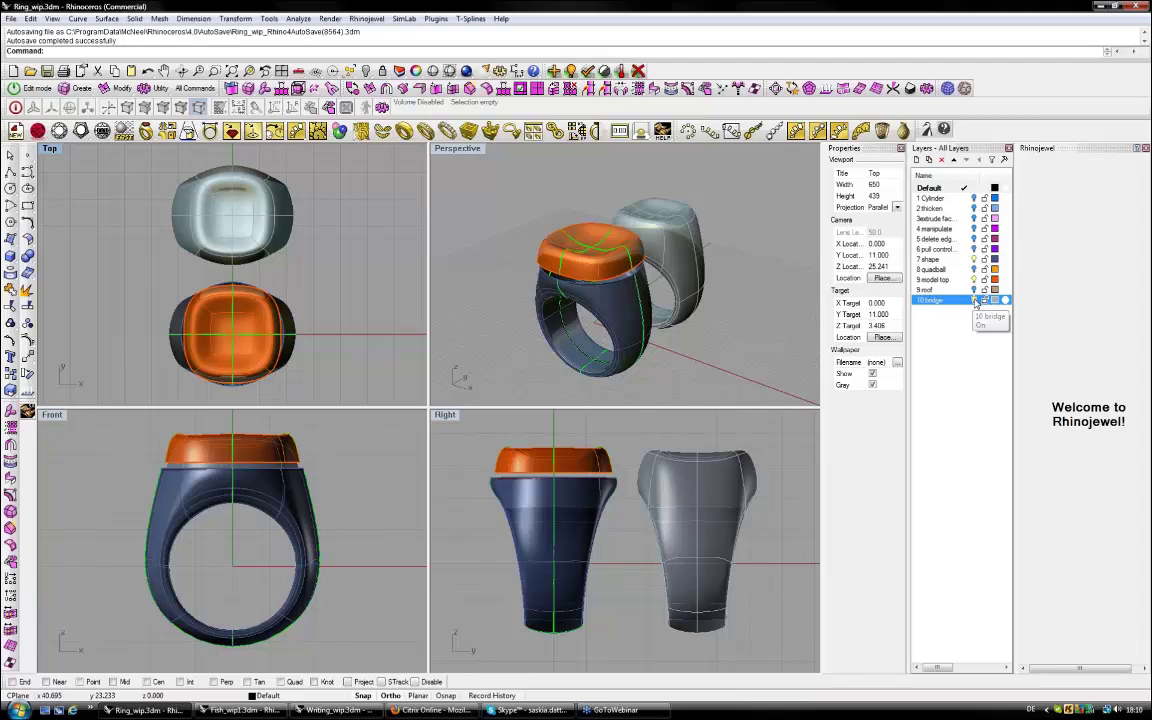
{"action": "left_click", "coordinate": [975, 300]}
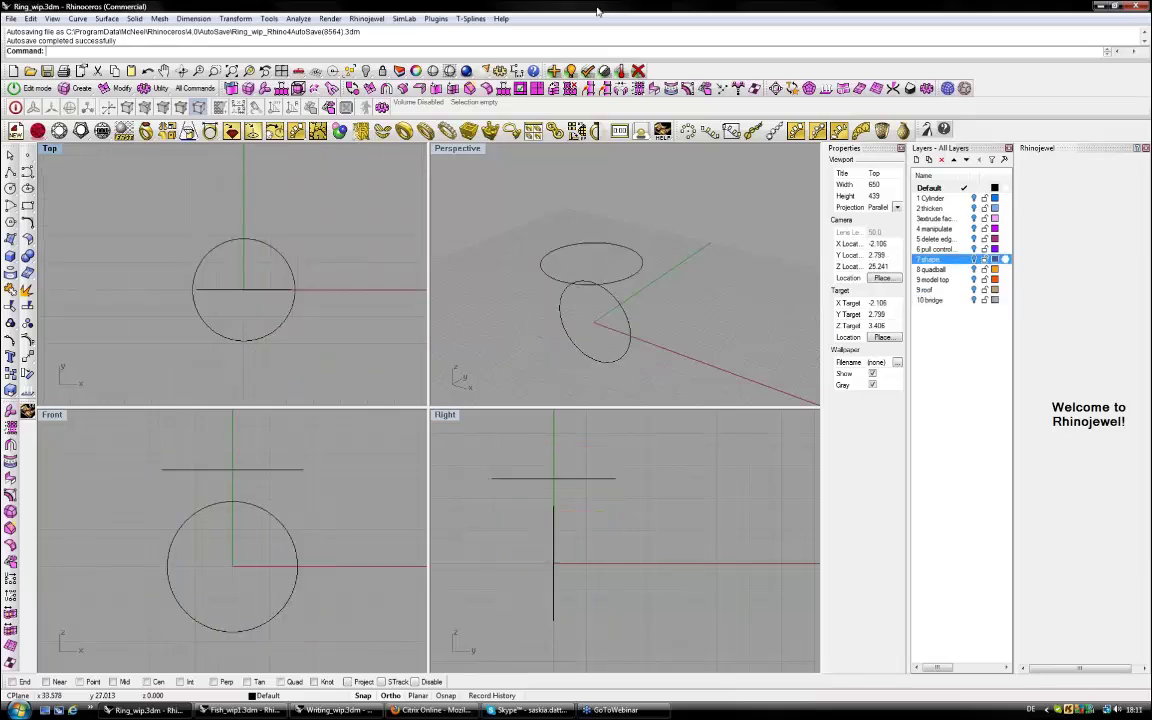
Start a T-Splines cylinder in the Front view, centred on the origin with a radius of 9.
{"action": "left_click", "coordinate": [231, 88]}
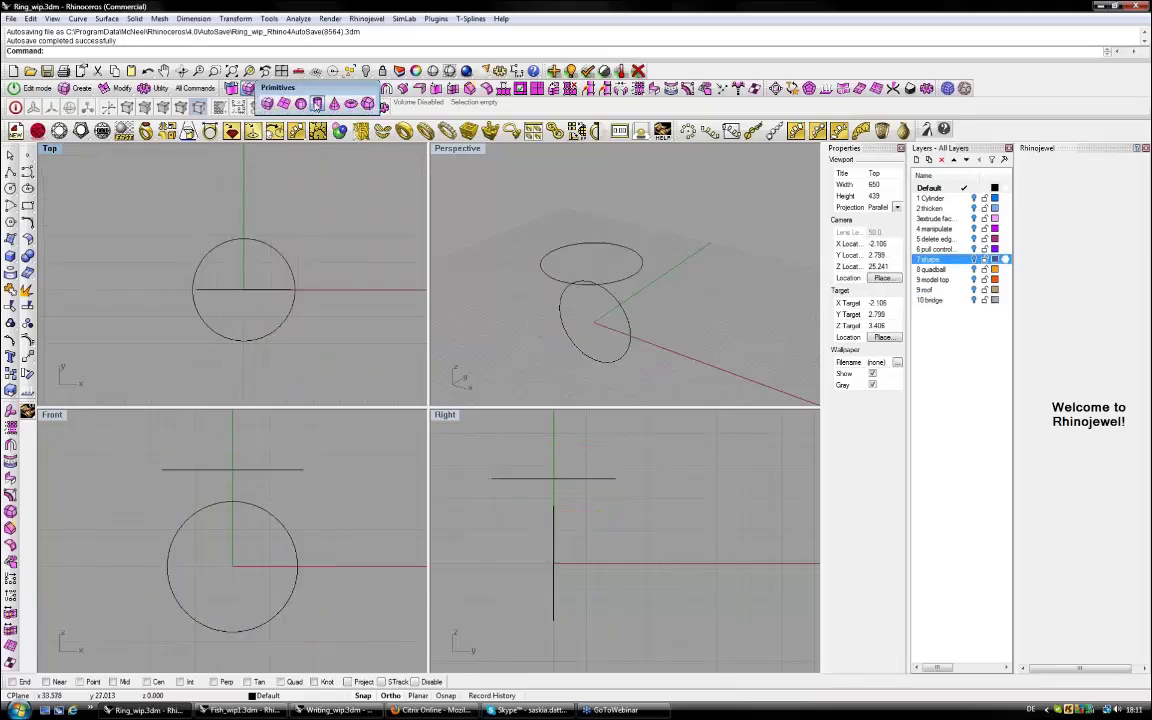
{"action": "left_click", "coordinate": [316, 104]}
{"action": "left_click", "coordinate": [232, 566]}
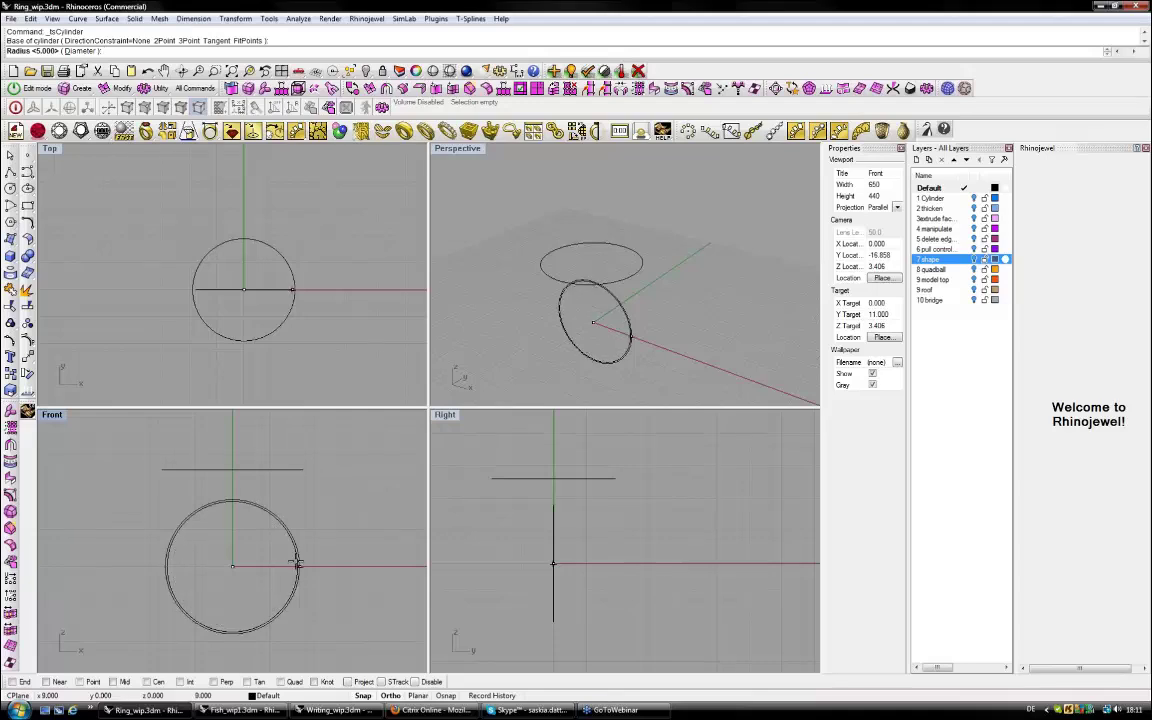
{"action": "left_click", "coordinate": [294, 562]}
{"action": "left_click", "coordinate": [294, 562]}
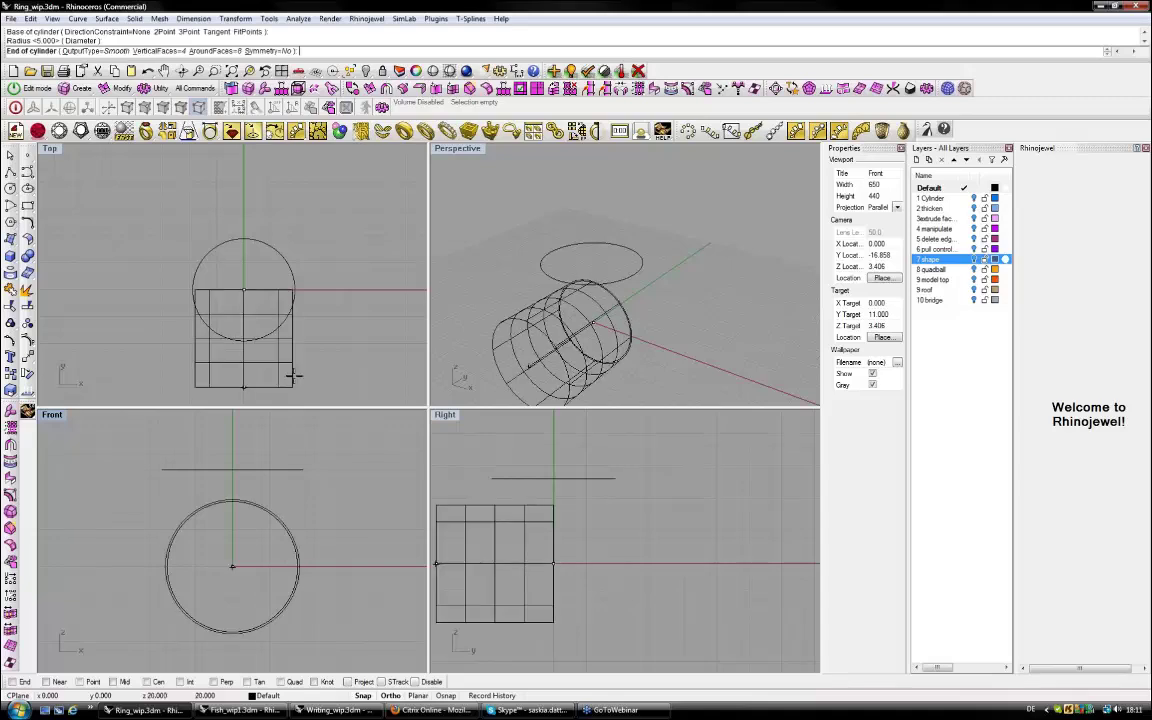
Set the cylinder's vertical faces to 2 and finish it with a length of 6 along the Y axis.
{"action": "left_click", "coordinate": [160, 51]}
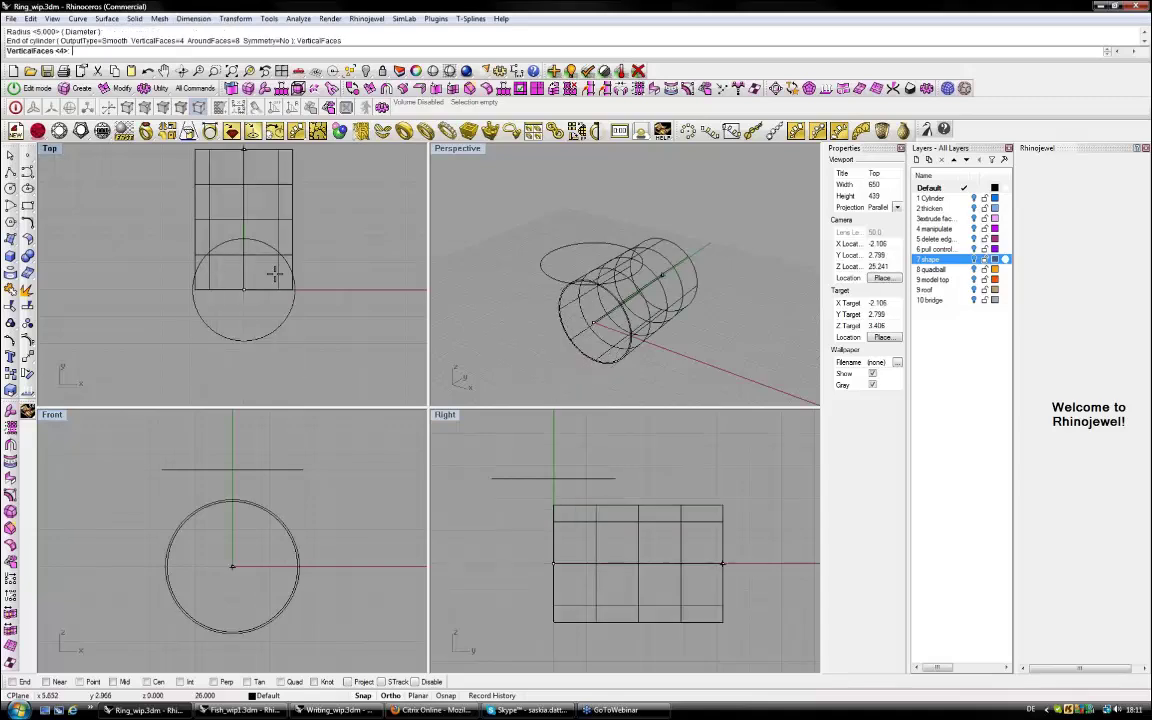
{"action": "key", "text": "Return"}
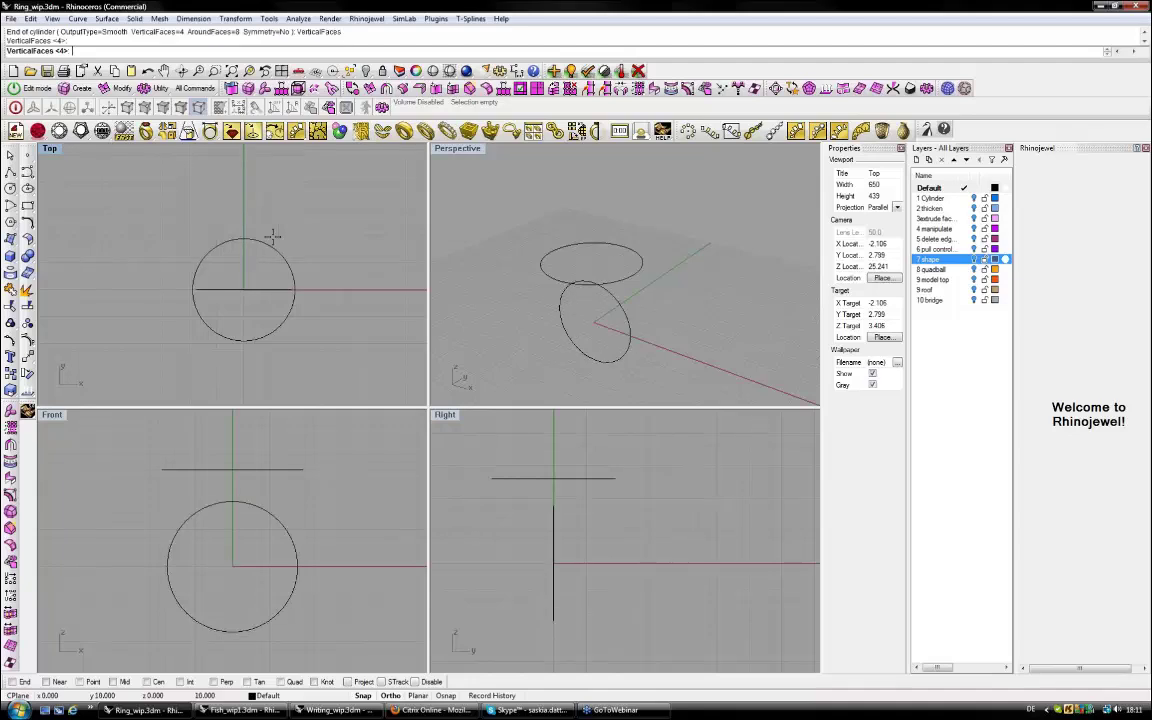
{"action": "left_click", "coordinate": [166, 52]}
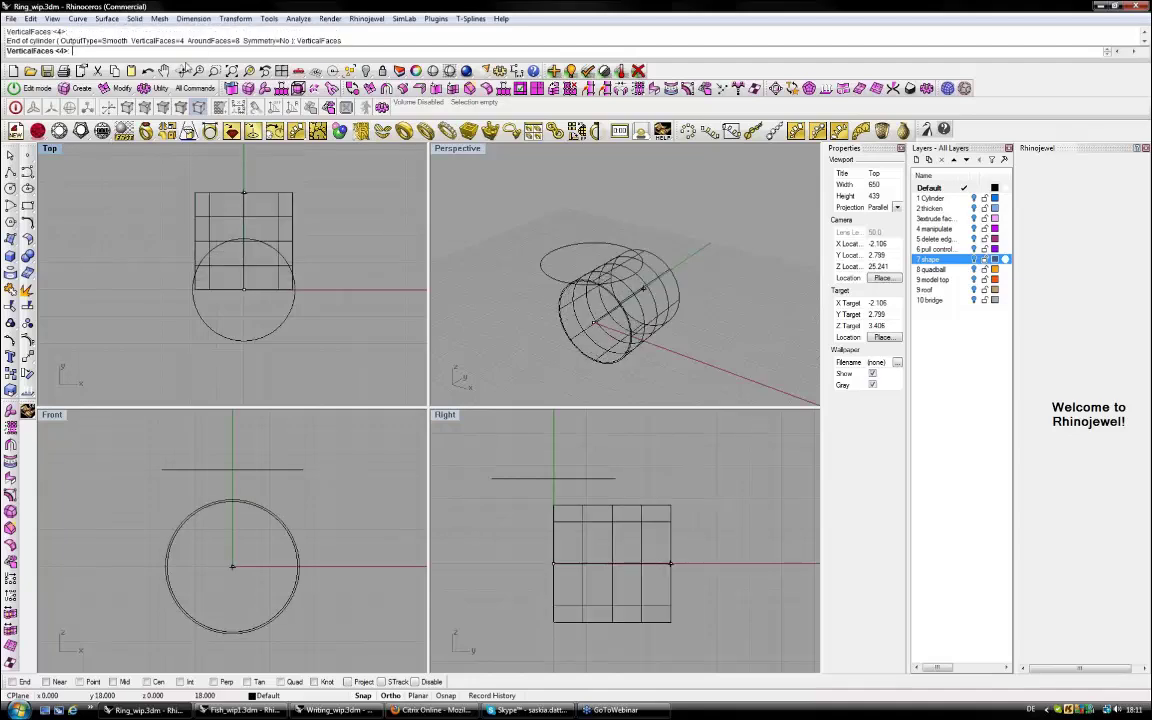
{"action": "type", "text": "2"}
{"action": "key", "text": "Return"}
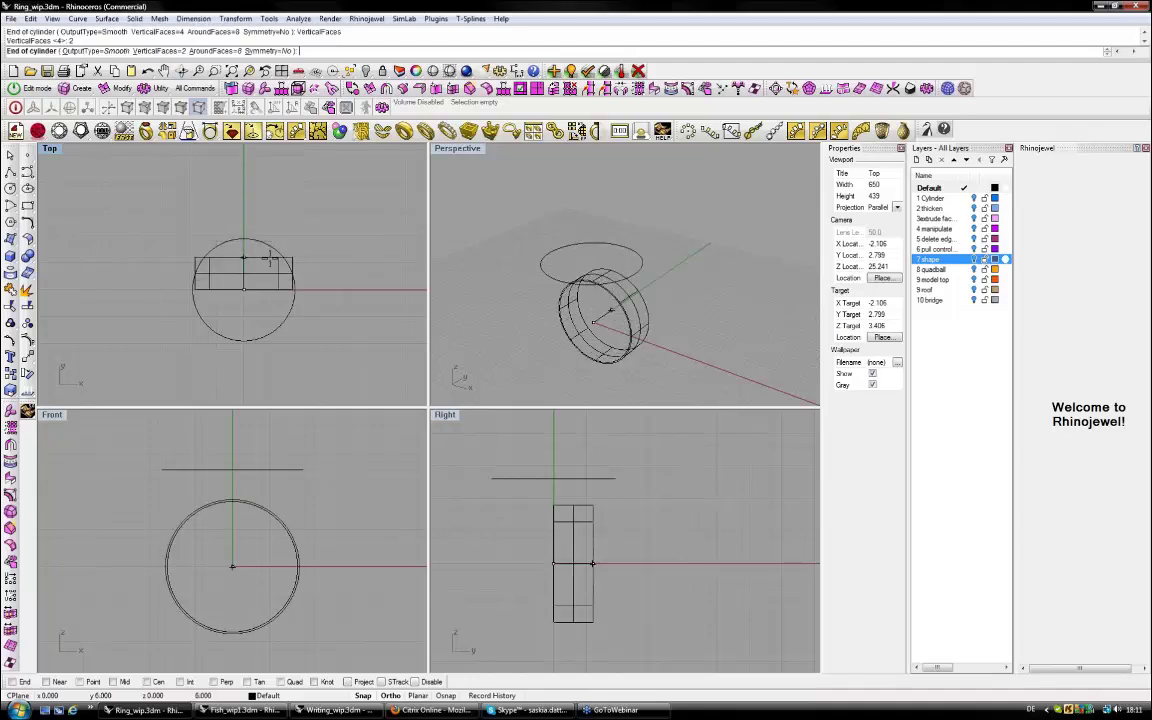
{"action": "left_click", "coordinate": [271, 259]}
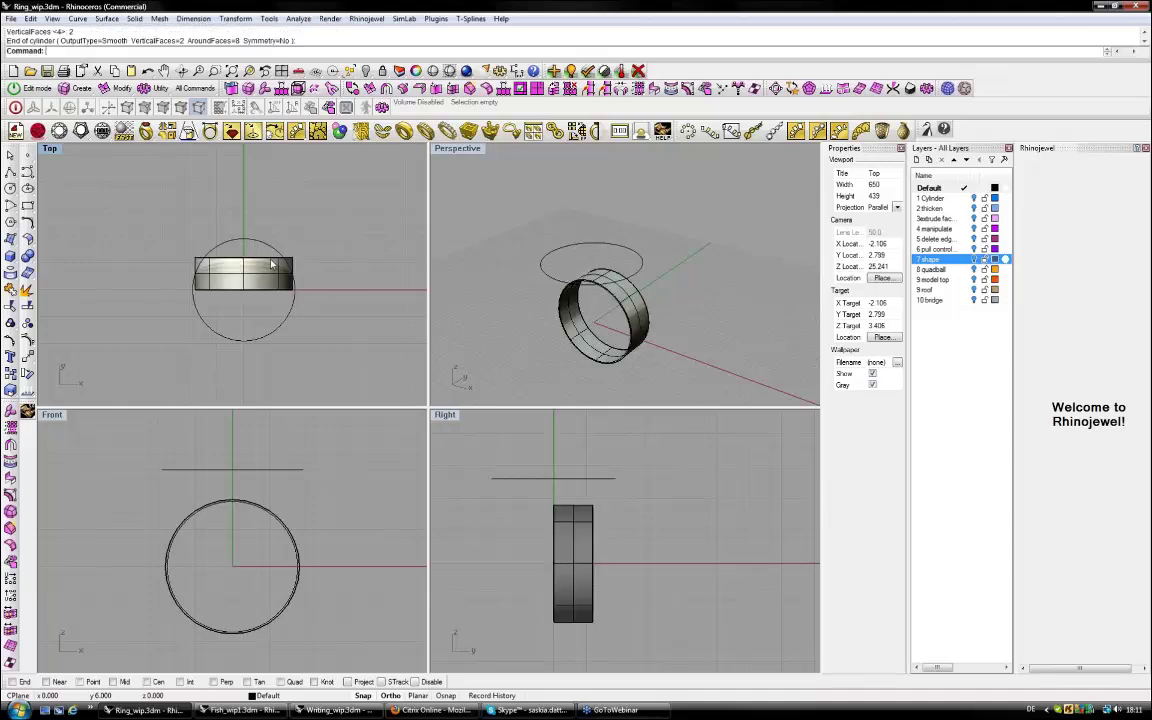
Move the cylinder along Y so that its width is centred on the X axis, then deselect it.
{"action": "left_click", "coordinate": [283, 267]}
{"action": "left_click_drag", "start_coordinate": [267, 265], "coordinate": [271, 280]}
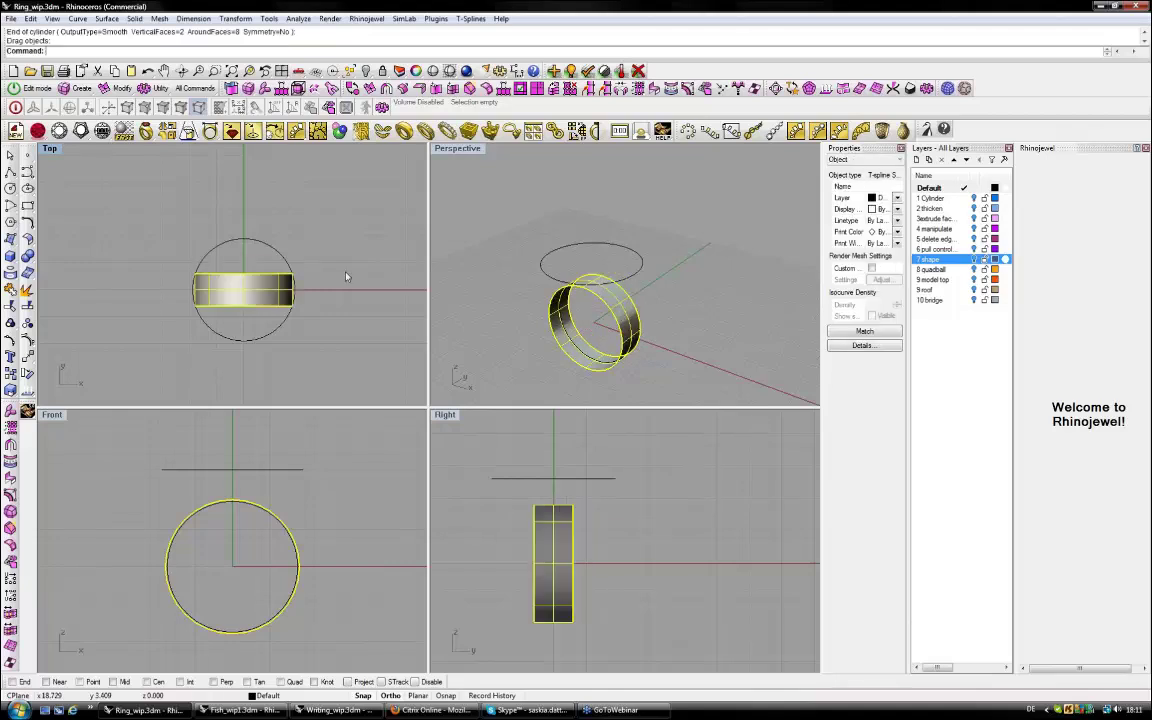
{"action": "left_click", "coordinate": [346, 276]}
{"action": "right_click_drag", "start_coordinate": [346, 276], "coordinate": [317, 281]}
Discover an axial symmetry on the cylinder using the middle crosswise edge as the boundary between its two side halves.
{"action": "left_click", "coordinate": [329, 107]}
{"action": "left_click", "coordinate": [248, 292]}
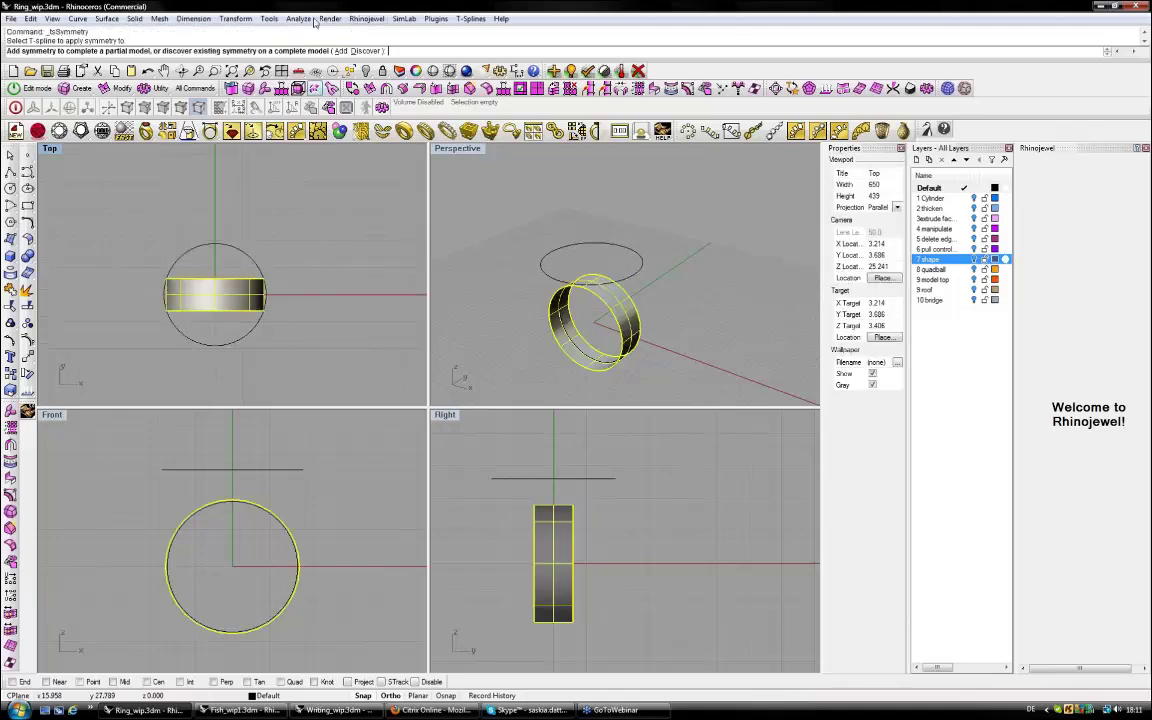
{"action": "left_click", "coordinate": [360, 50]}
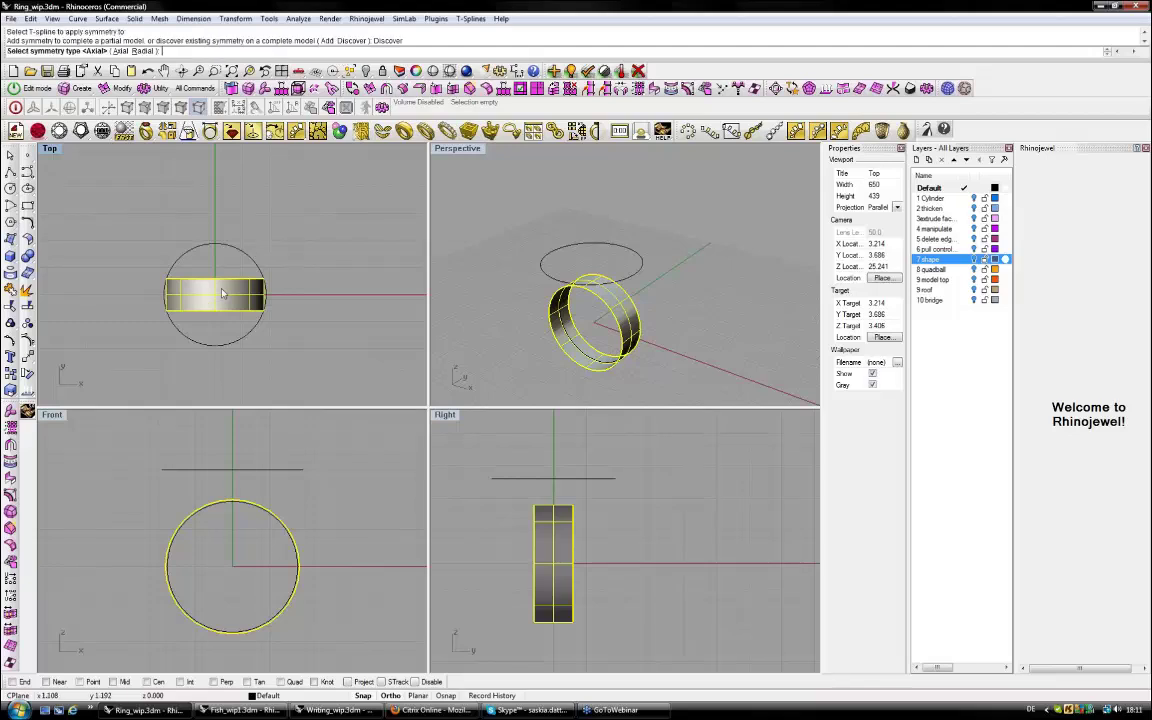
{"action": "key", "text": "Return"}
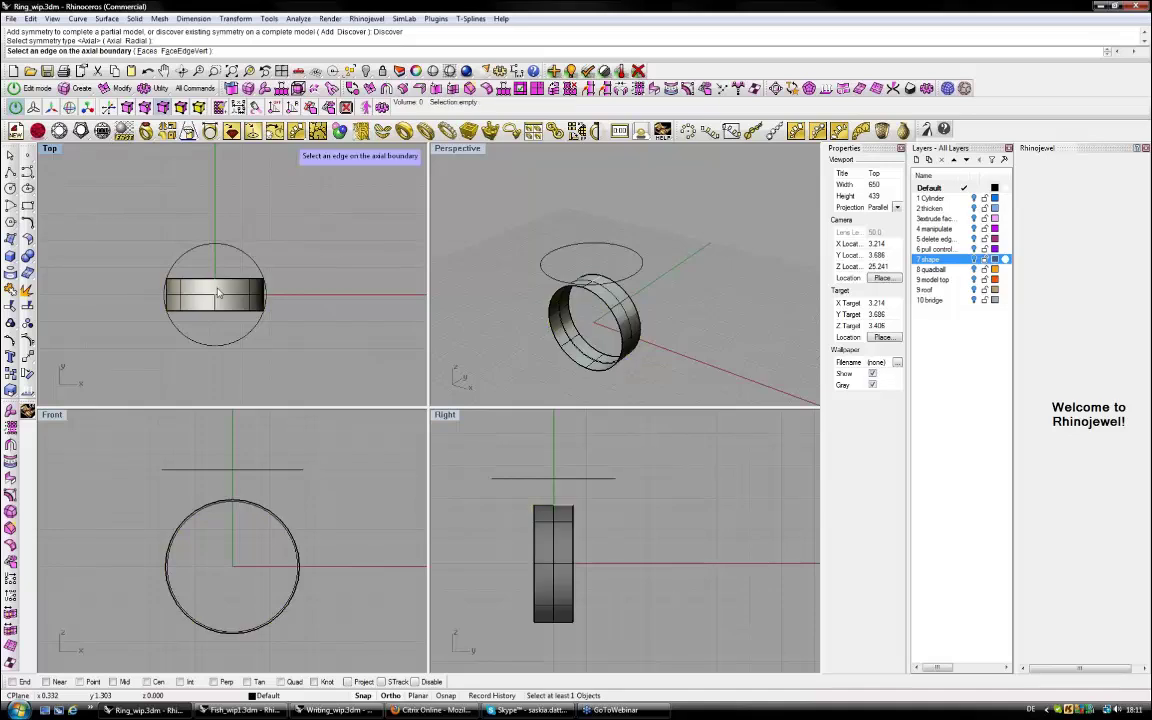
{"action": "key", "text": "Escape"}
Discover a second axial symmetry using the edge loop around the middle of the band as the boundary.
{"action": "key", "text": "Return"}
{"action": "left_click", "coordinate": [262, 289]}
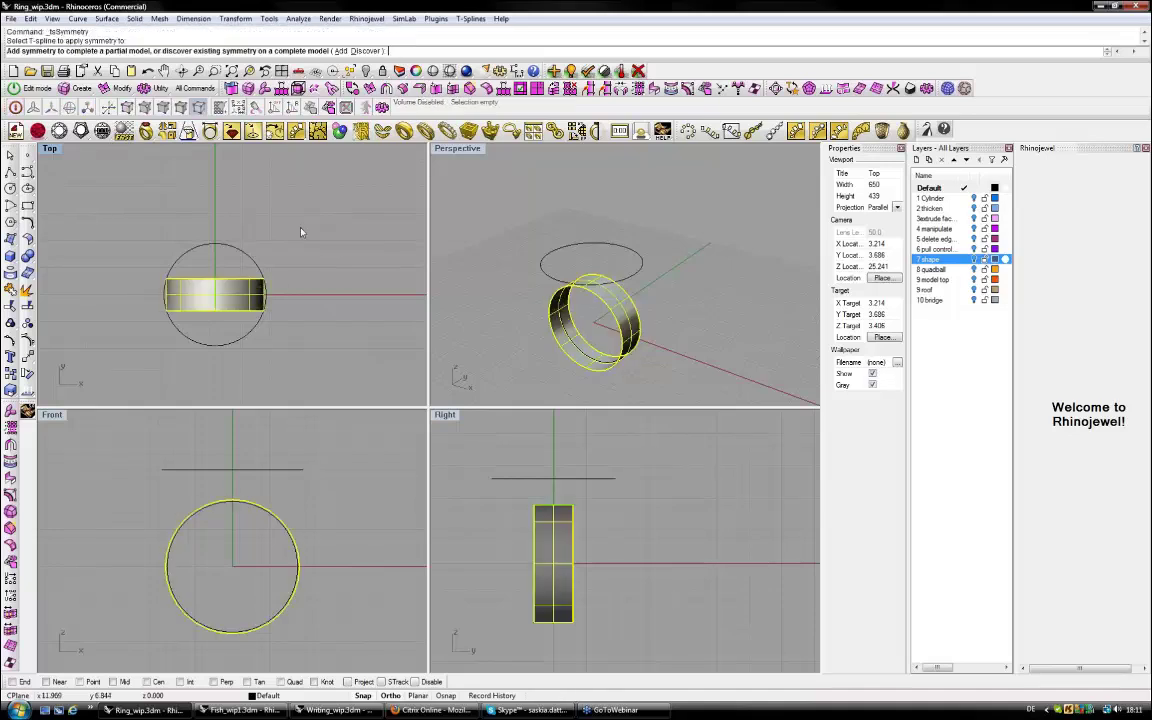
{"action": "left_click", "coordinate": [364, 51]}
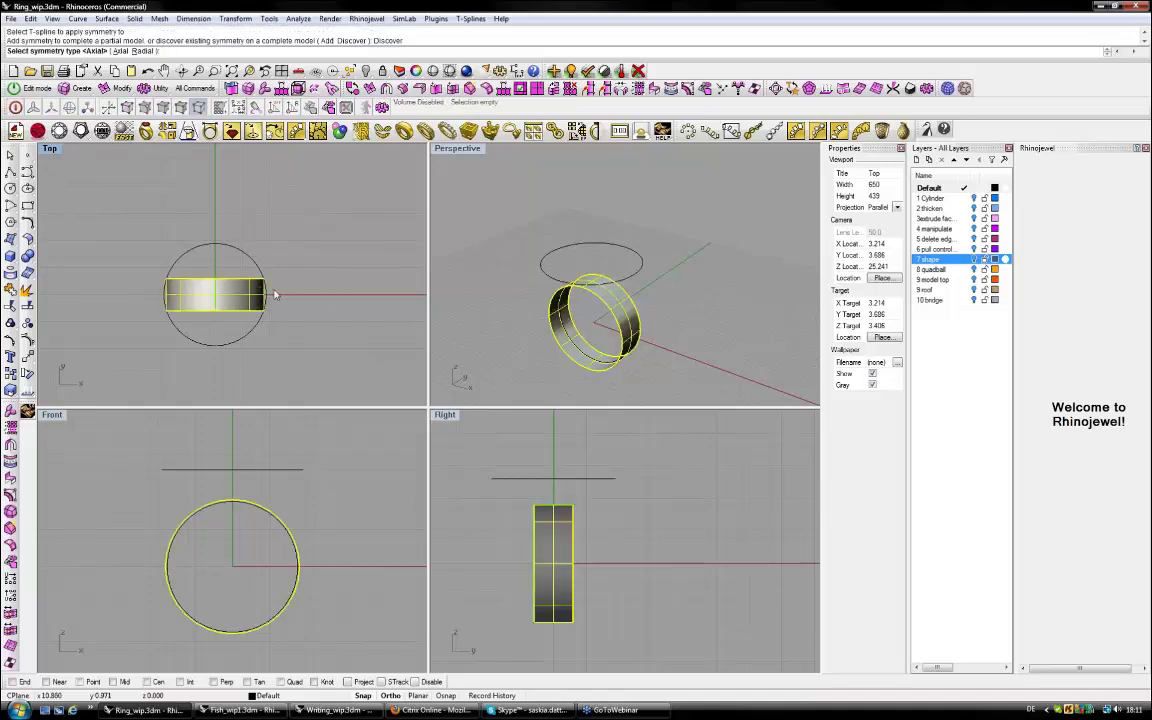
{"action": "key", "text": "Return"}
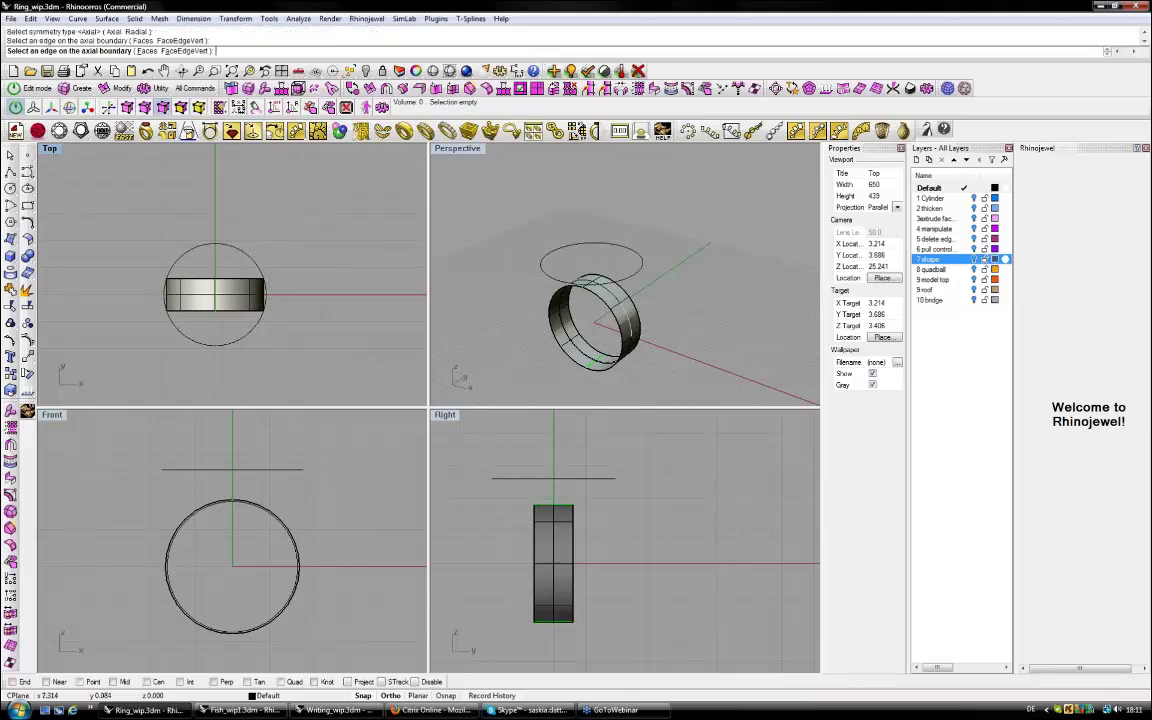
{"action": "left_click", "coordinate": [268, 301]}
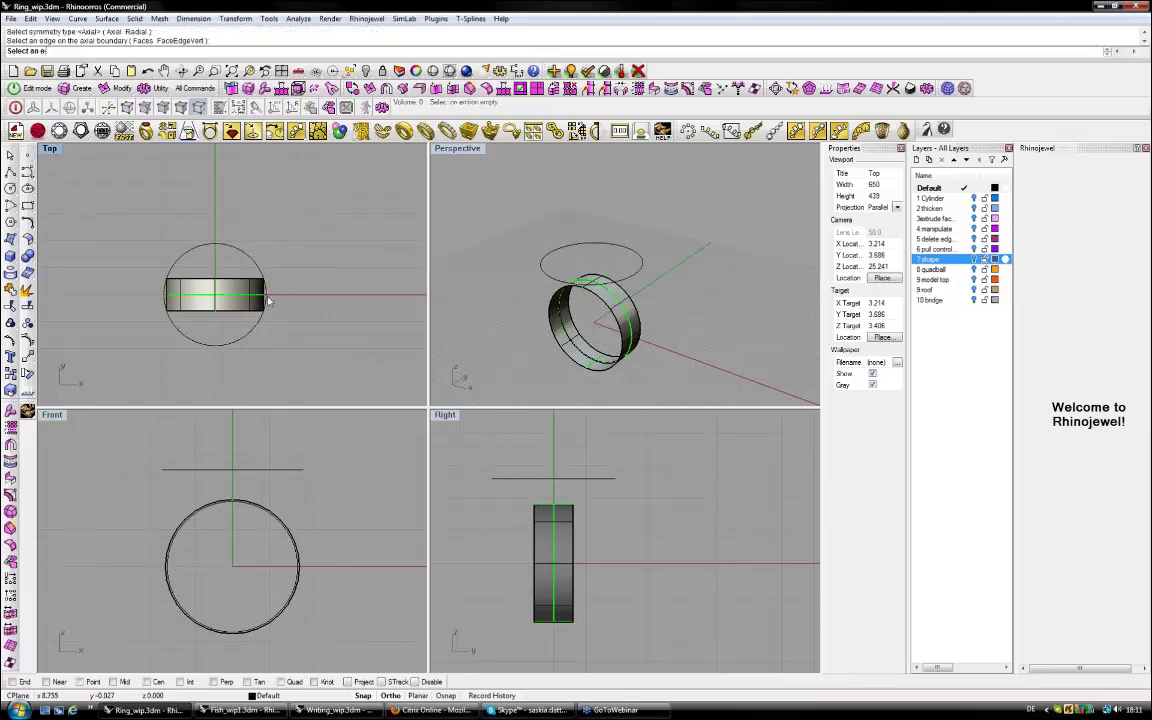
Thicken the T-spline cylinder outward by 2 with per-vertex normals and without creased edges.
{"action": "right_click_drag", "start_coordinate": [268, 301], "coordinate": [364, 277]}
{"action": "right_click_drag", "start_coordinate": [340, 500], "coordinate": [324, 505]}
{"action": "left_click", "coordinate": [404, 88]}
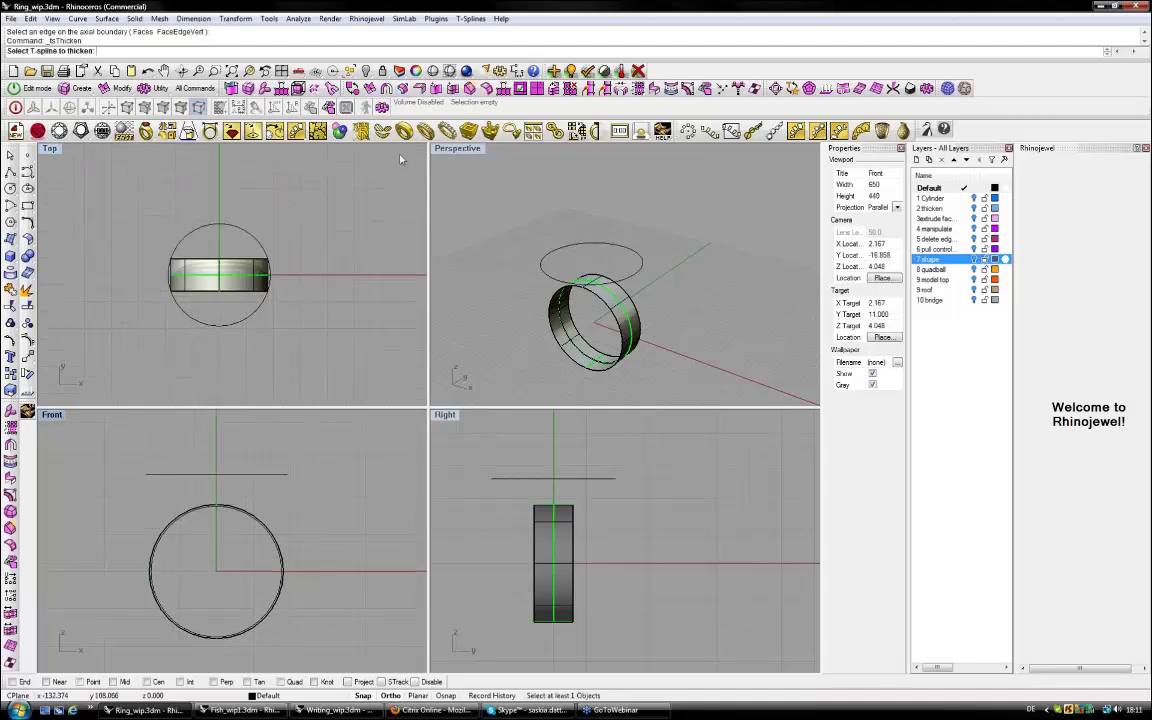
{"action": "left_click", "coordinate": [245, 286]}
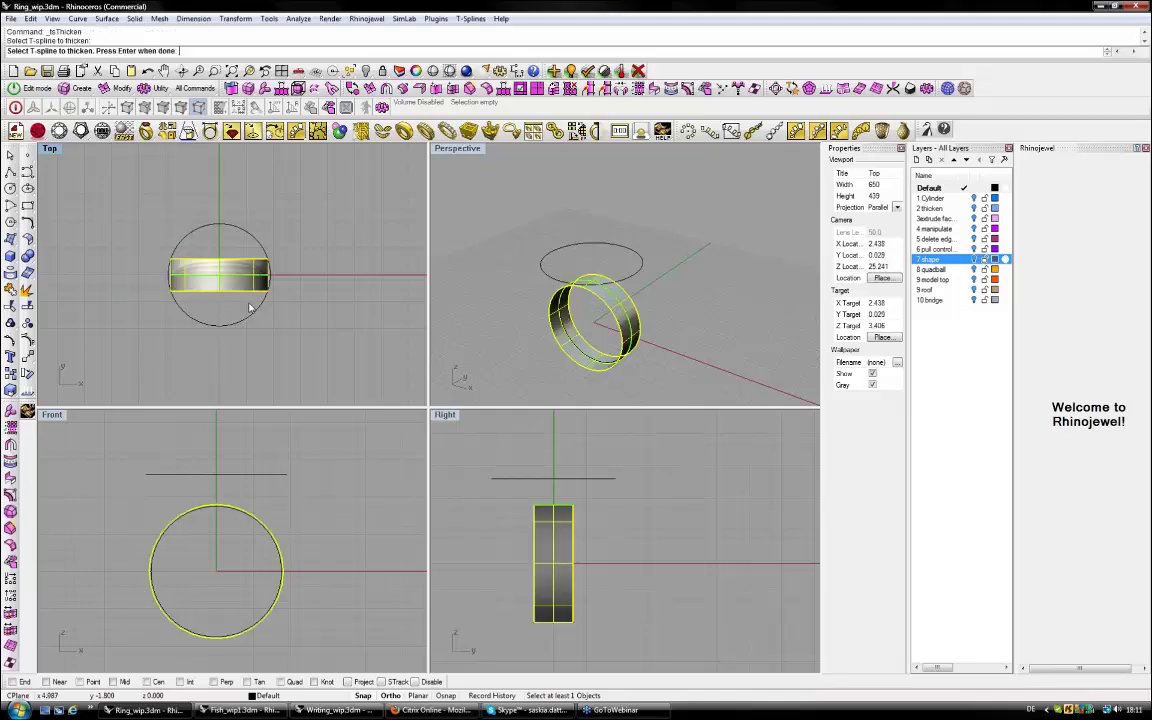
{"action": "key", "text": "Return"}
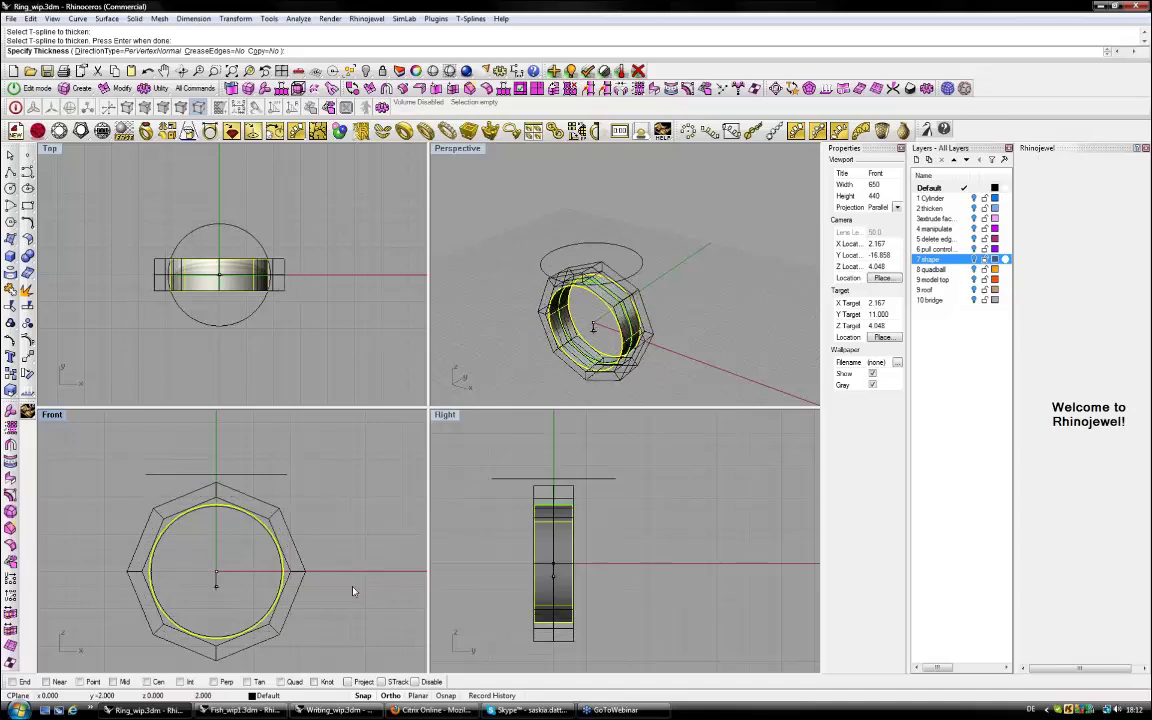
{"action": "left_click", "coordinate": [352, 590]}
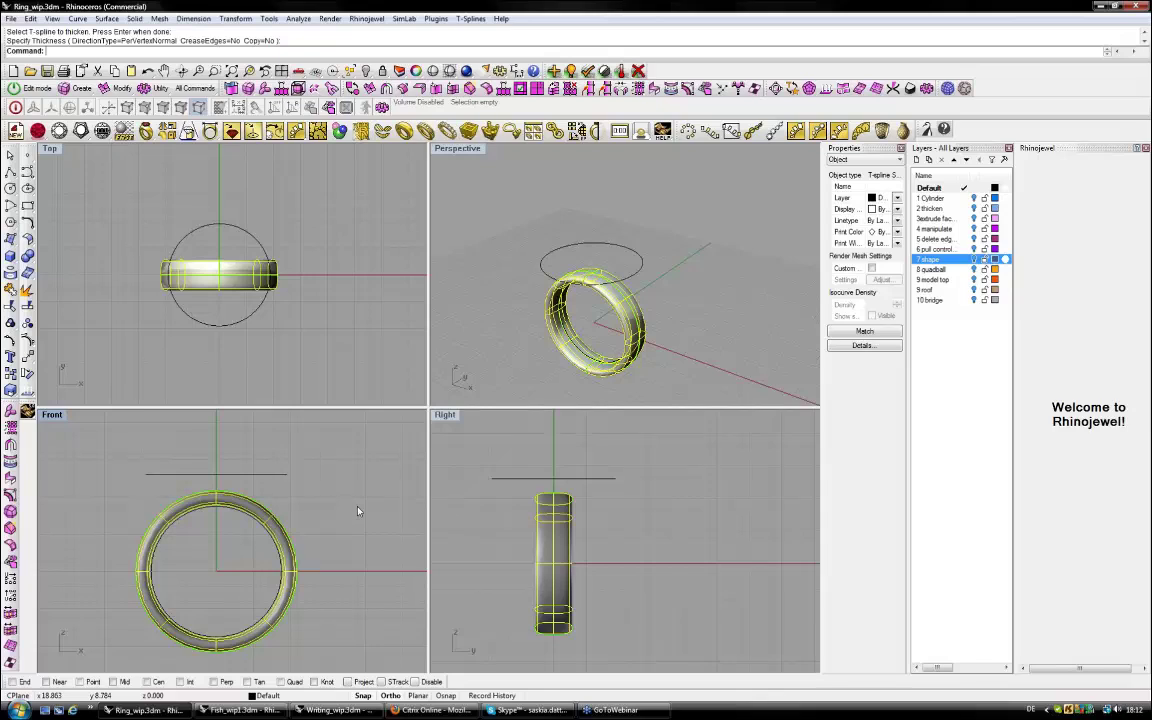
{"action": "right_click_drag", "start_coordinate": [359, 511], "coordinate": [348, 507]}
{"action": "right_click_drag", "start_coordinate": [557, 317], "coordinate": [580, 322]}
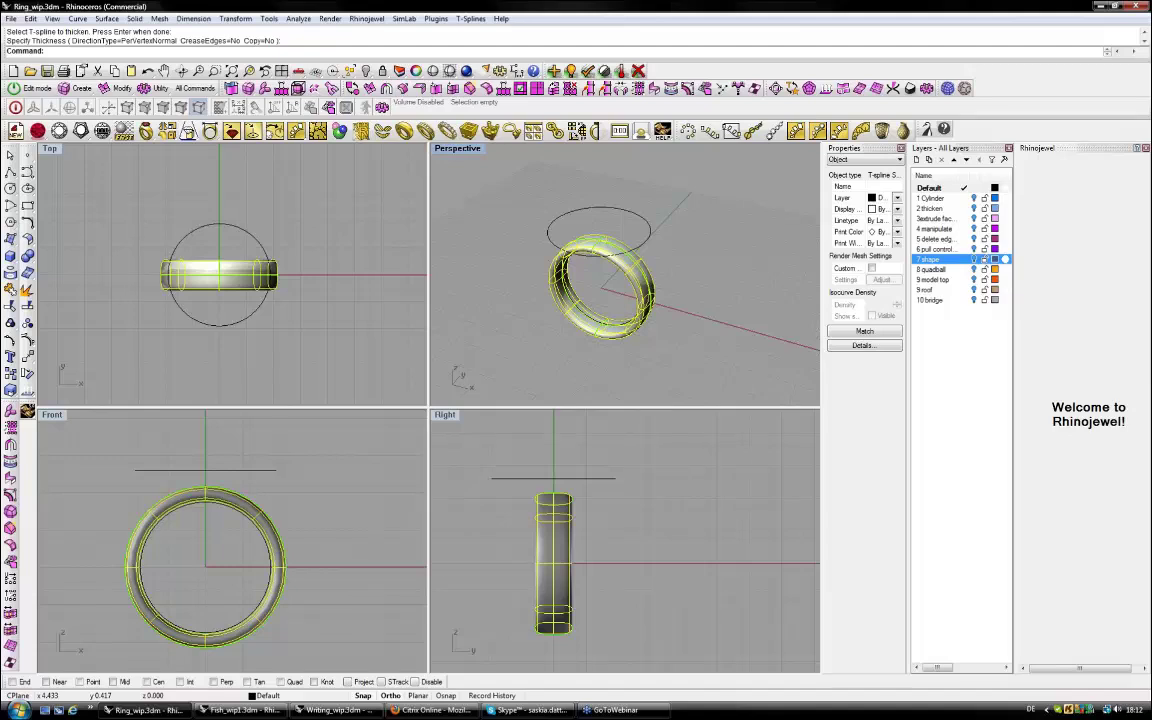
{"action": "right_click_drag", "start_coordinate": [243, 273], "coordinate": [251, 261]}
{"action": "left_click", "coordinate": [248, 470]}
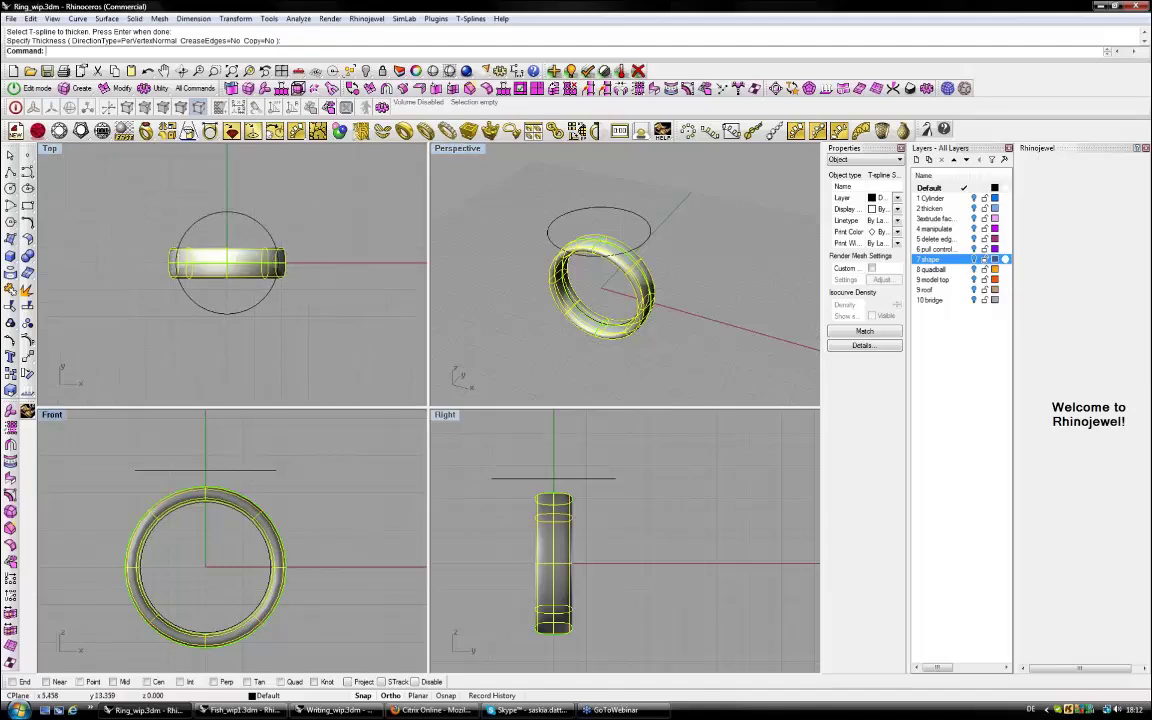
{"action": "right_click_drag", "start_coordinate": [245, 466], "coordinate": [245, 446]}
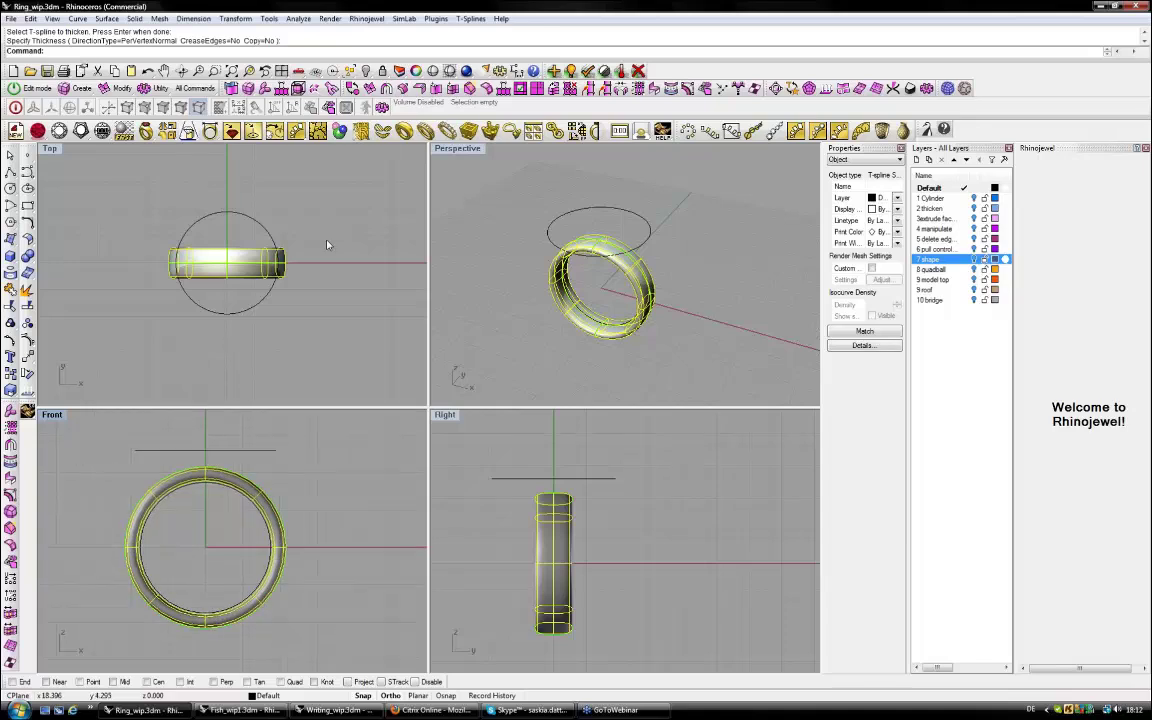
Deselect the ring and turn on T-Splines edit mode with face selection and the Translate manipulator.
{"action": "left_click", "coordinate": [327, 244]}
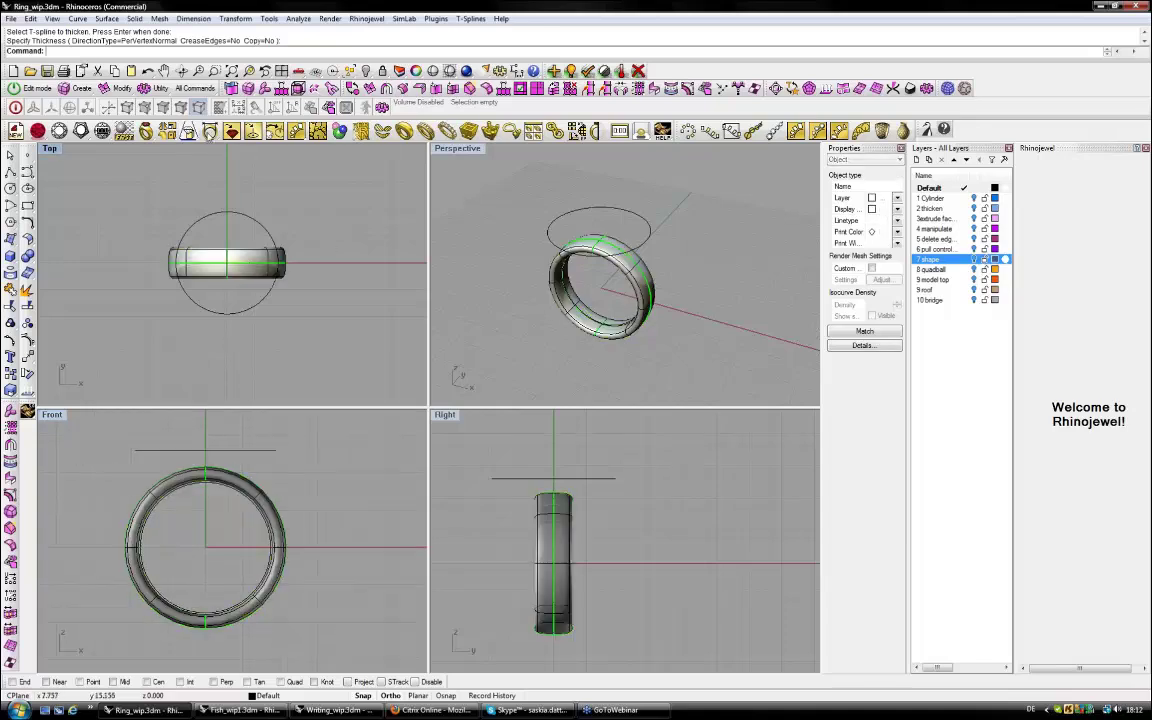
{"action": "left_click", "coordinate": [15, 107]}
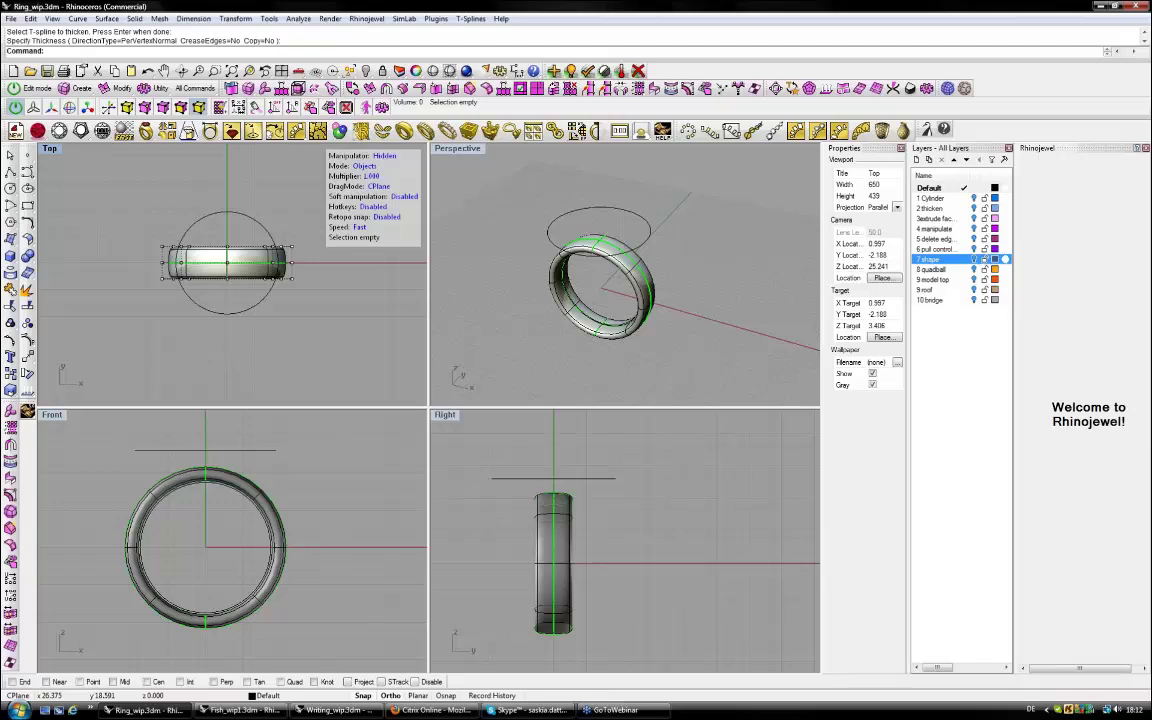
{"action": "left_click", "coordinate": [127, 107]}
{"action": "left_click", "coordinate": [163, 107]}
{"action": "left_click", "coordinate": [181, 107]}
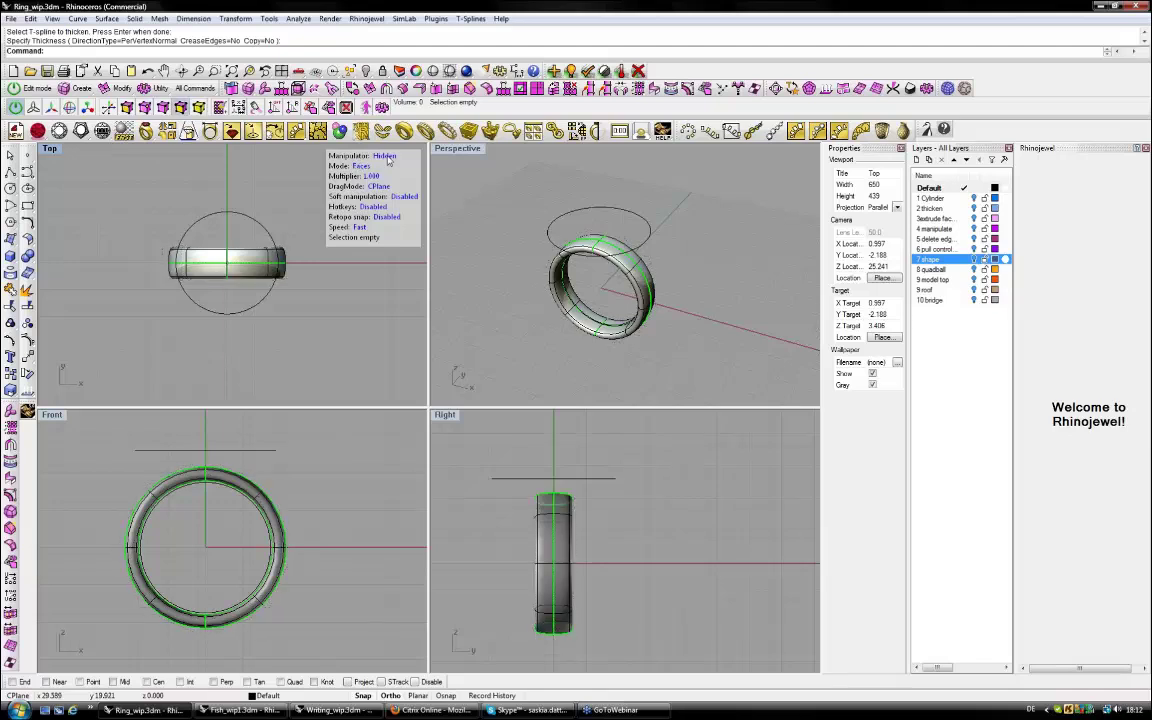
{"action": "left_click", "coordinate": [51, 107]}
Select the four outer faces at the top of the ring and extrude them upward to the upper guide circle.
{"action": "left_click", "coordinate": [253, 262]}
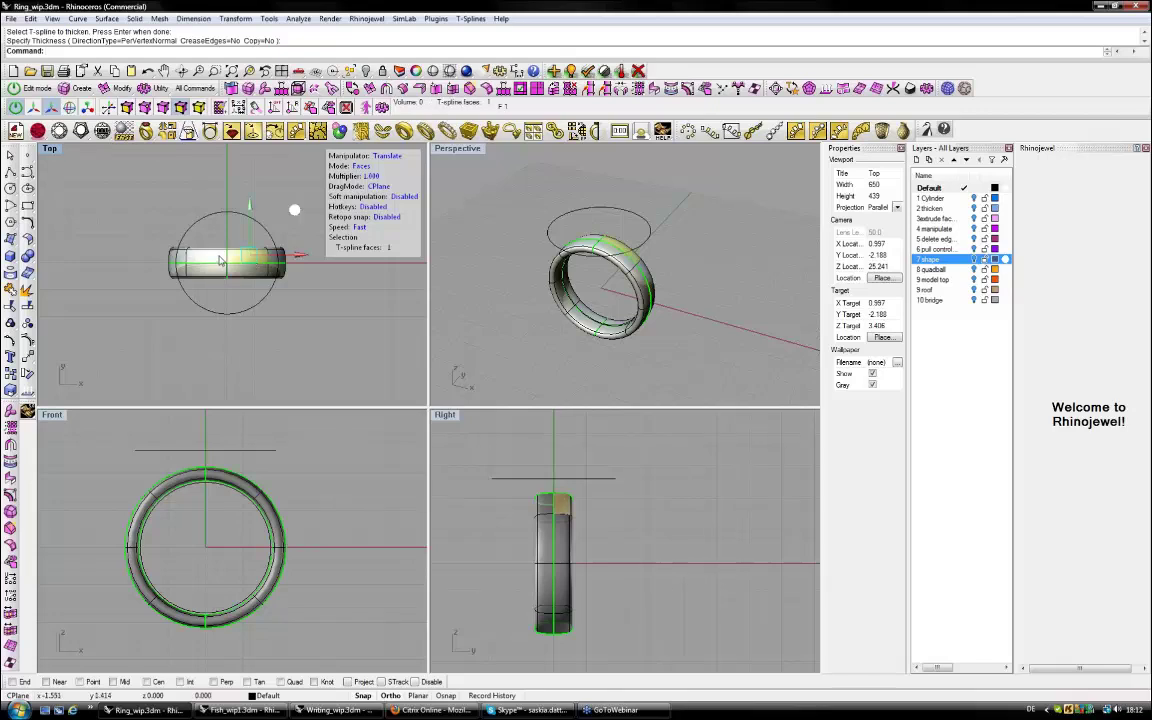
{"action": "left_click", "coordinate": [218, 257], "text": "shift"}
{"action": "left_click", "coordinate": [217, 271], "text": "shift"}
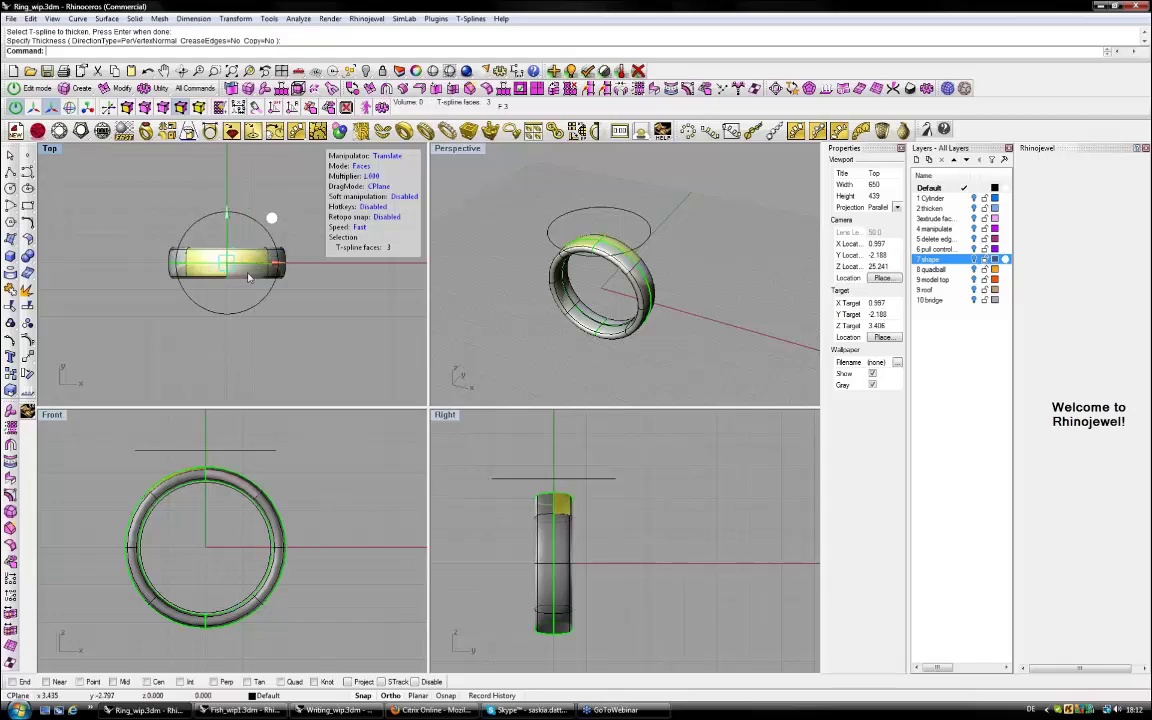
{"action": "left_click", "coordinate": [249, 278], "text": "shift"}
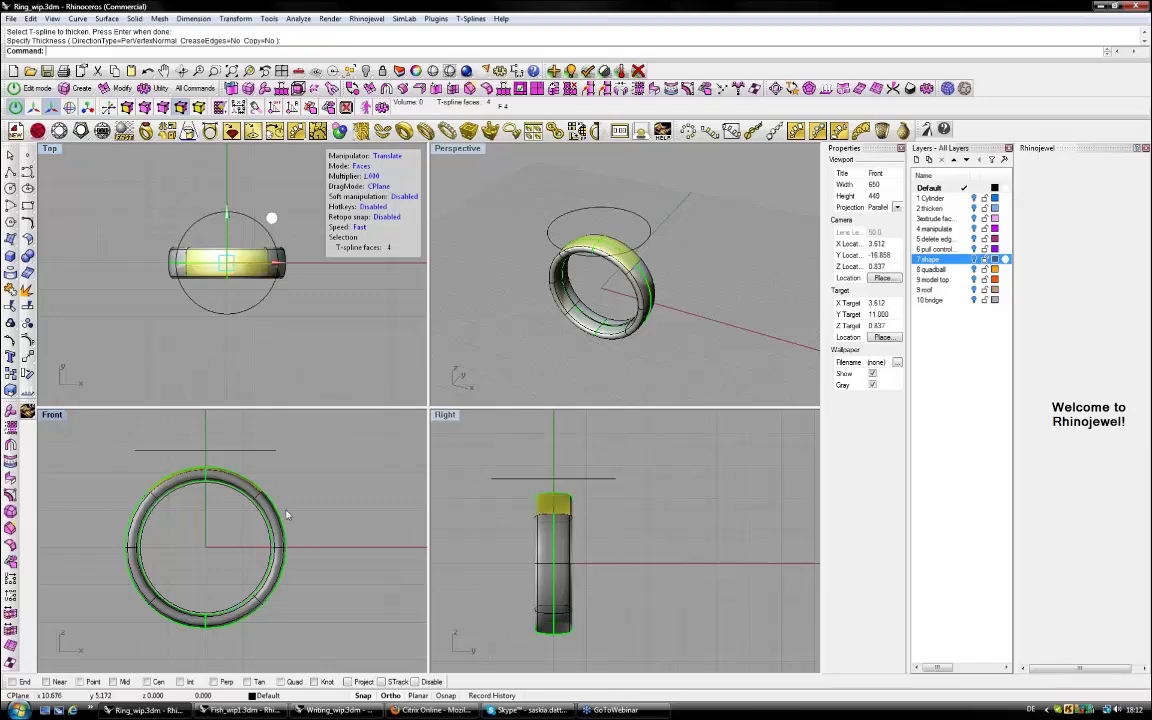
{"action": "right_click_drag", "start_coordinate": [286, 512], "coordinate": [290, 523]}
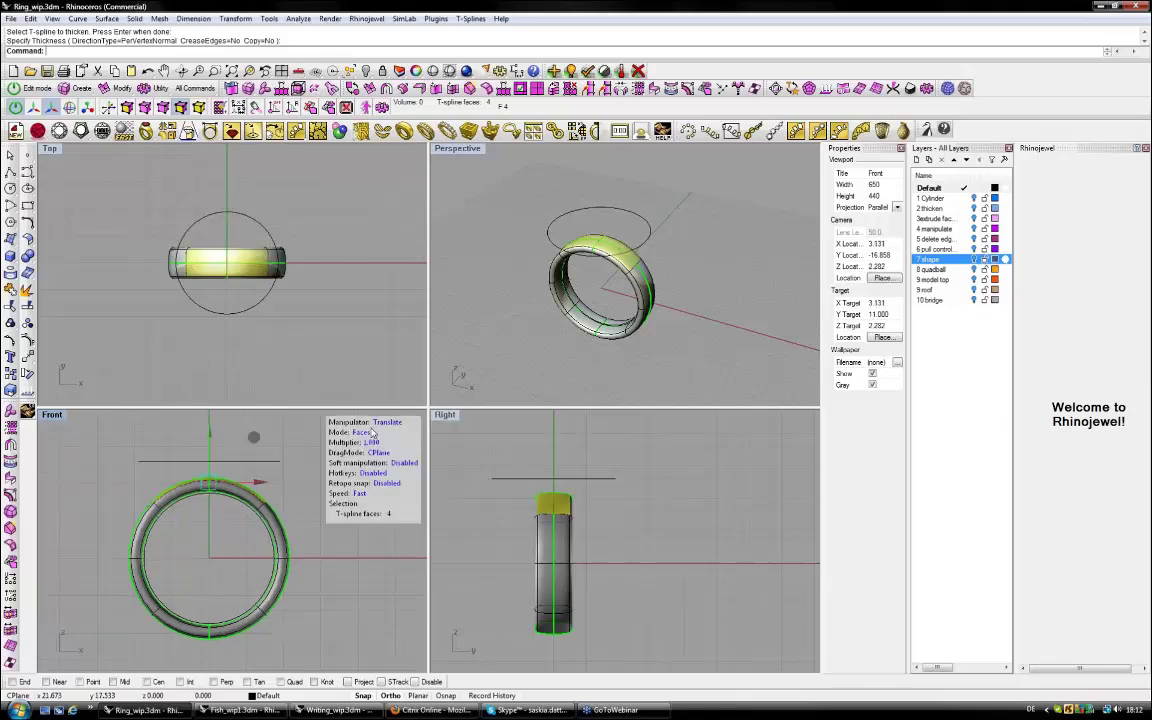
{"action": "left_click_drag", "start_coordinate": [211, 429], "coordinate": [211, 428], "text": "alt"}
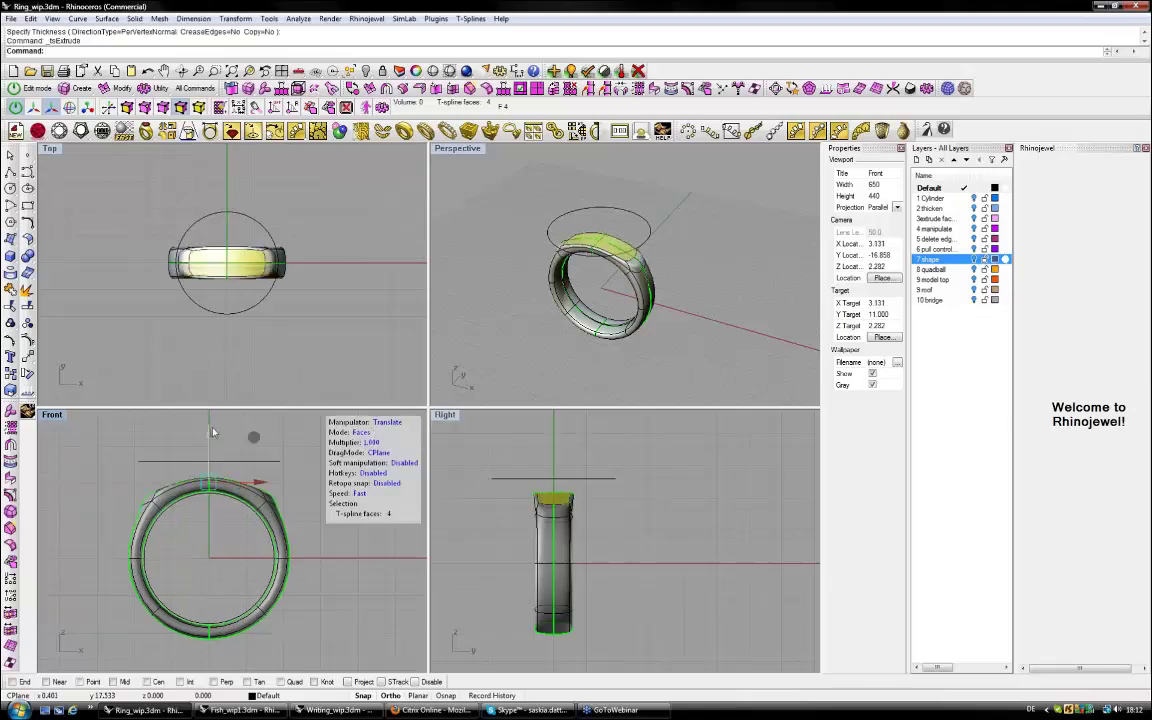
Flatten the extruded top faces by scaling them vertically in the front view with the Scale manipulator, and deselect them.
{"action": "left_click", "coordinate": [398, 425]}
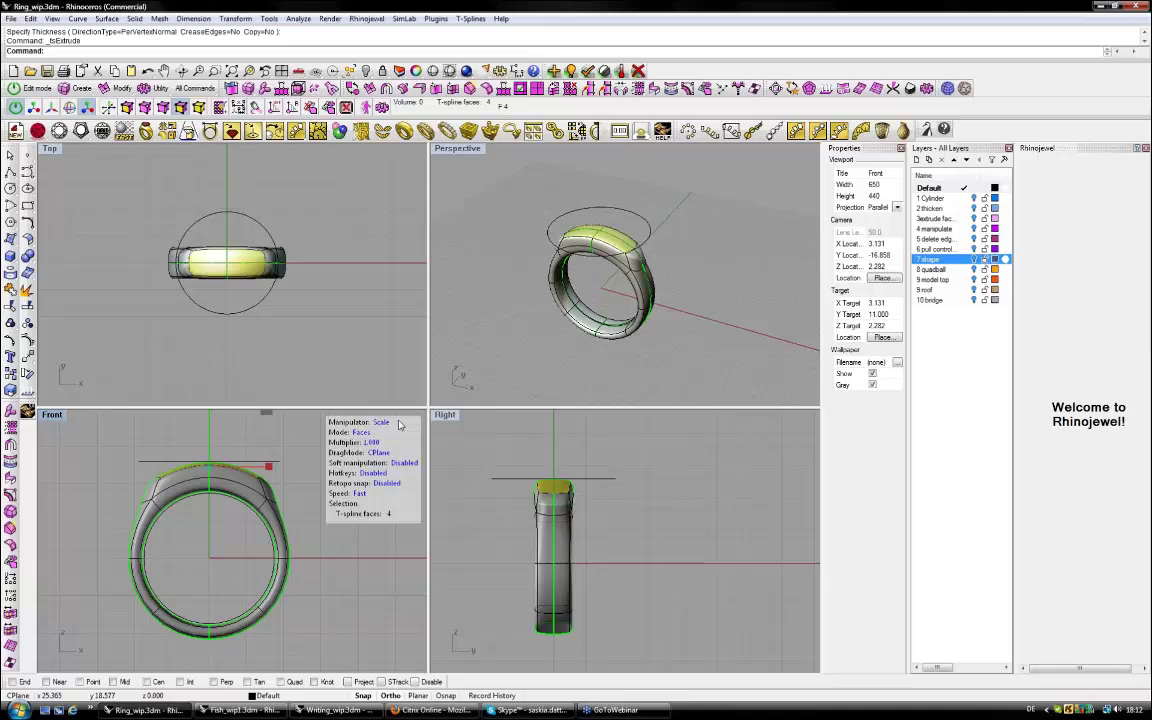
{"action": "right_click_drag", "start_coordinate": [300, 445], "coordinate": [303, 472]}
{"action": "left_click_drag", "start_coordinate": [212, 434], "coordinate": [226, 492]}
{"action": "right_click", "coordinate": [275, 360]}
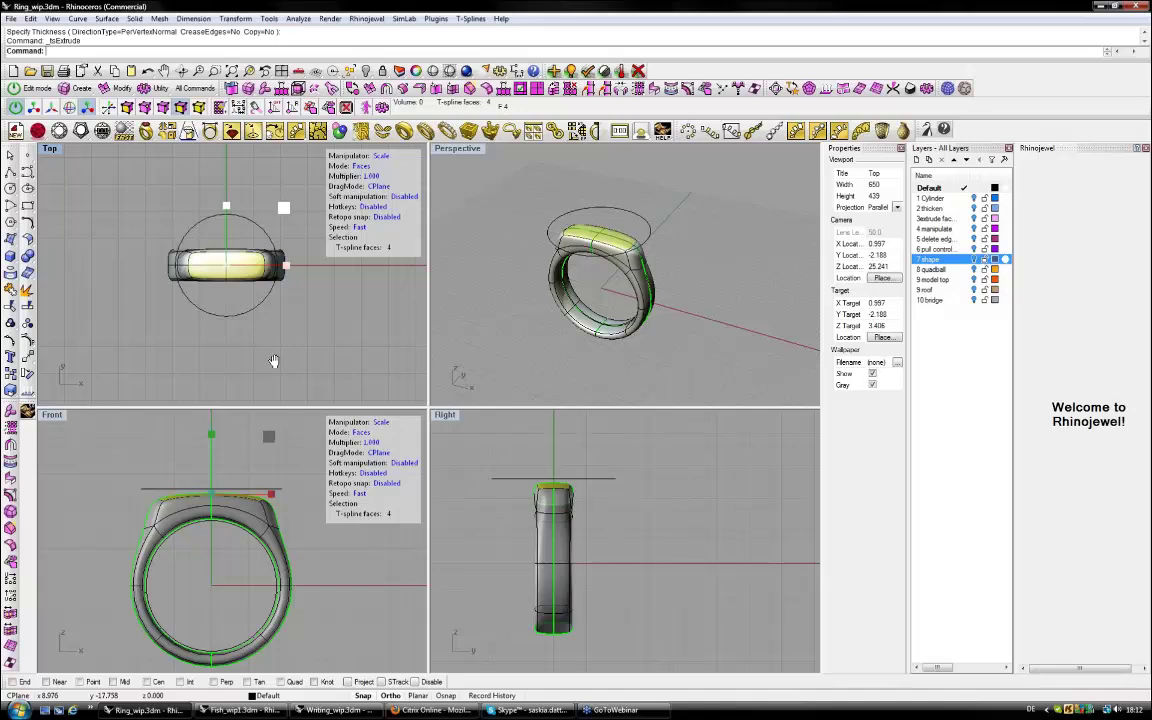
{"action": "right_click_drag", "start_coordinate": [274, 361], "coordinate": [270, 360]}
{"action": "right_click_drag", "start_coordinate": [527, 331], "coordinate": [552, 289]}
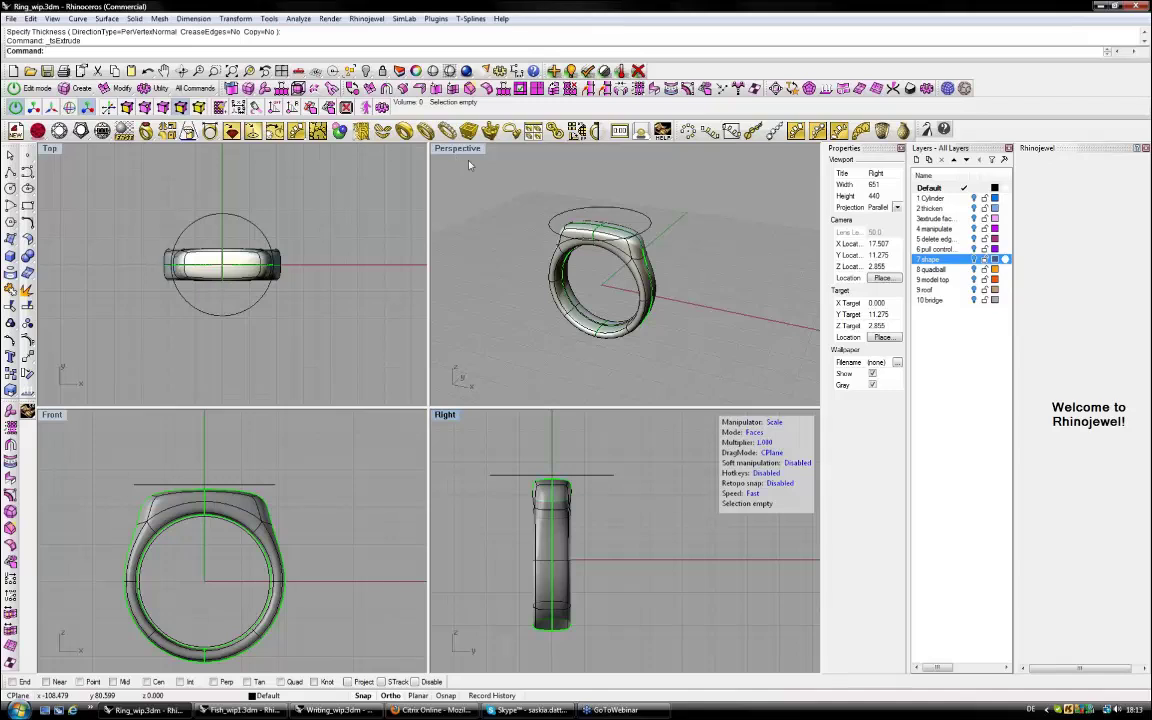
Set the T-Splines selection mode to Edges, keeping the Scale manipulator.
{"action": "left_click", "coordinate": [757, 436]}
{"action": "left_click", "coordinate": [757, 437]}
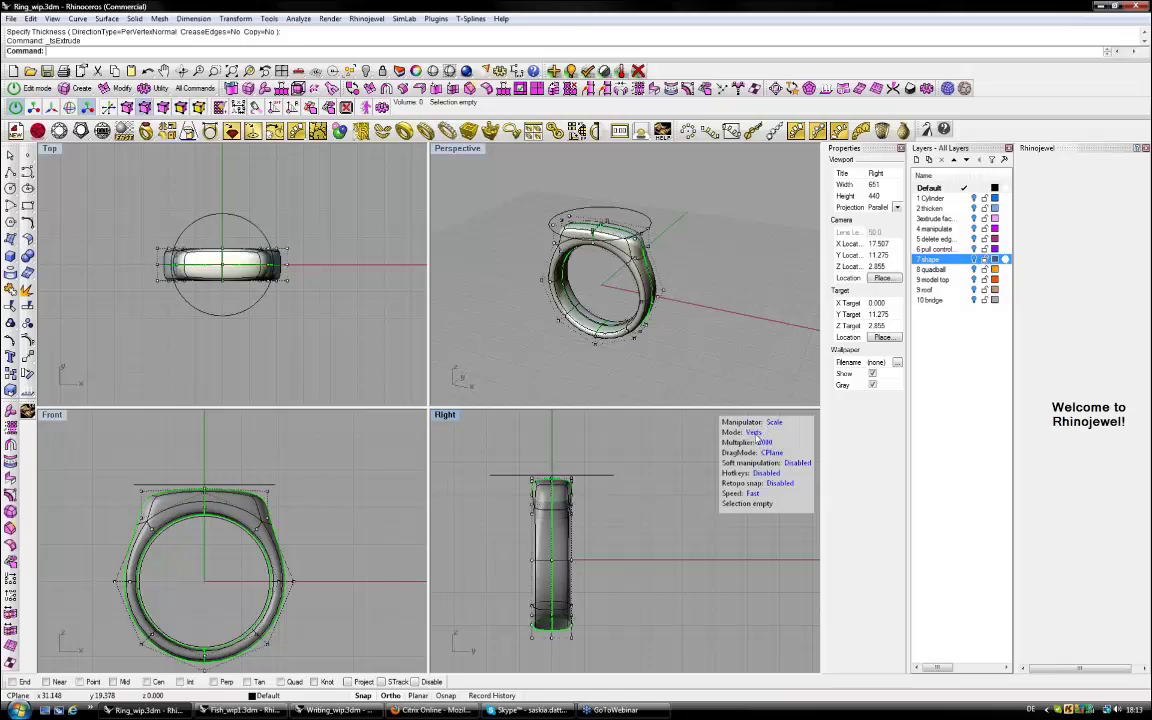
{"action": "right_click_drag", "start_coordinate": [615, 486], "coordinate": [595, 490]}
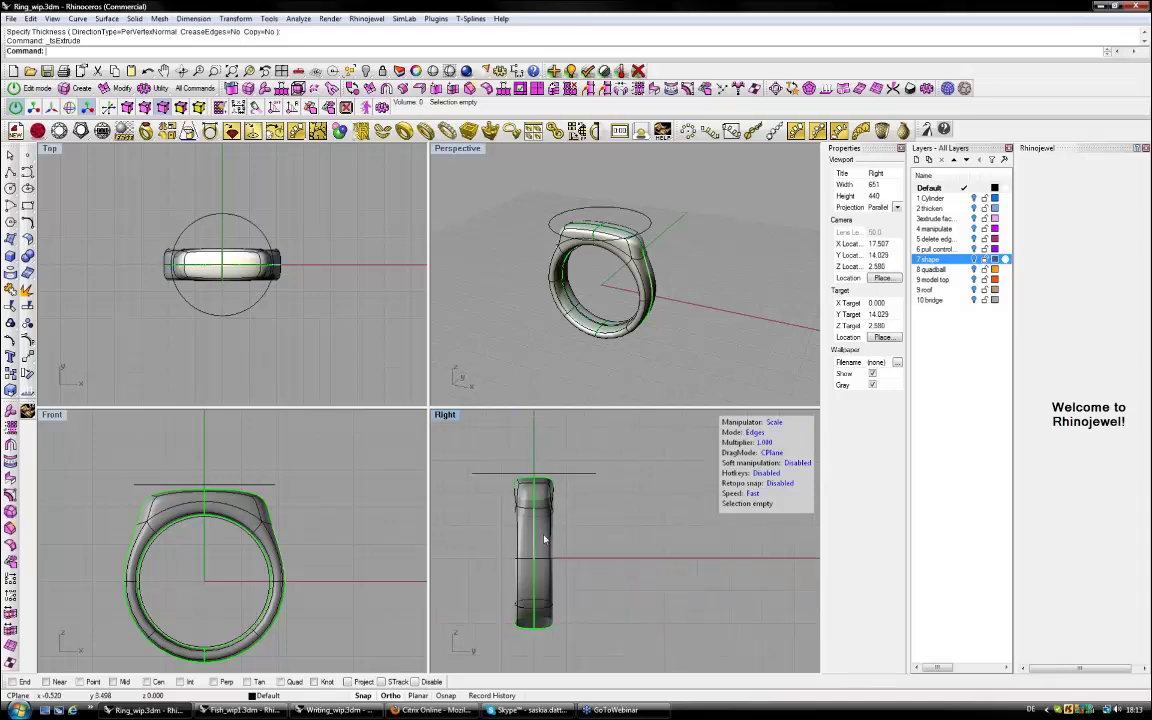
Try to widen the shoulder edges of the ring across the band in the right view, and undo it.
{"action": "left_click_drag", "start_coordinate": [502, 493], "coordinate": [575, 551]}
{"action": "left_click_drag", "start_coordinate": [597, 504], "coordinate": [633, 511]}
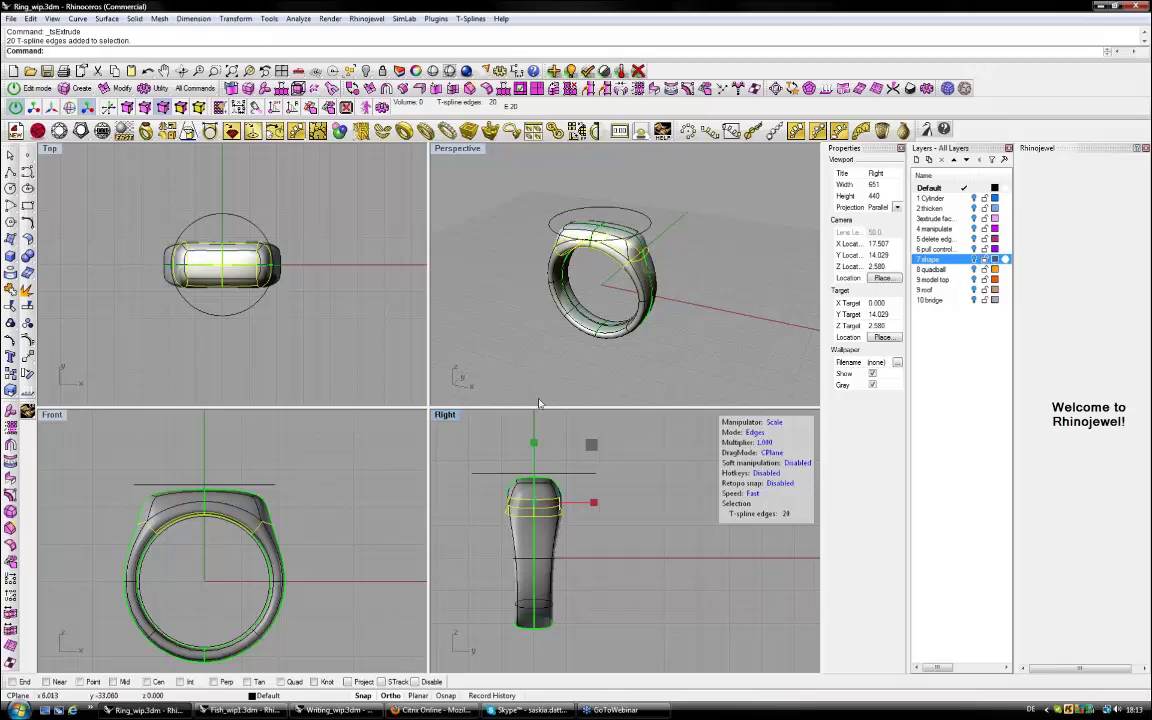
{"action": "left_click", "coordinate": [147, 71]}
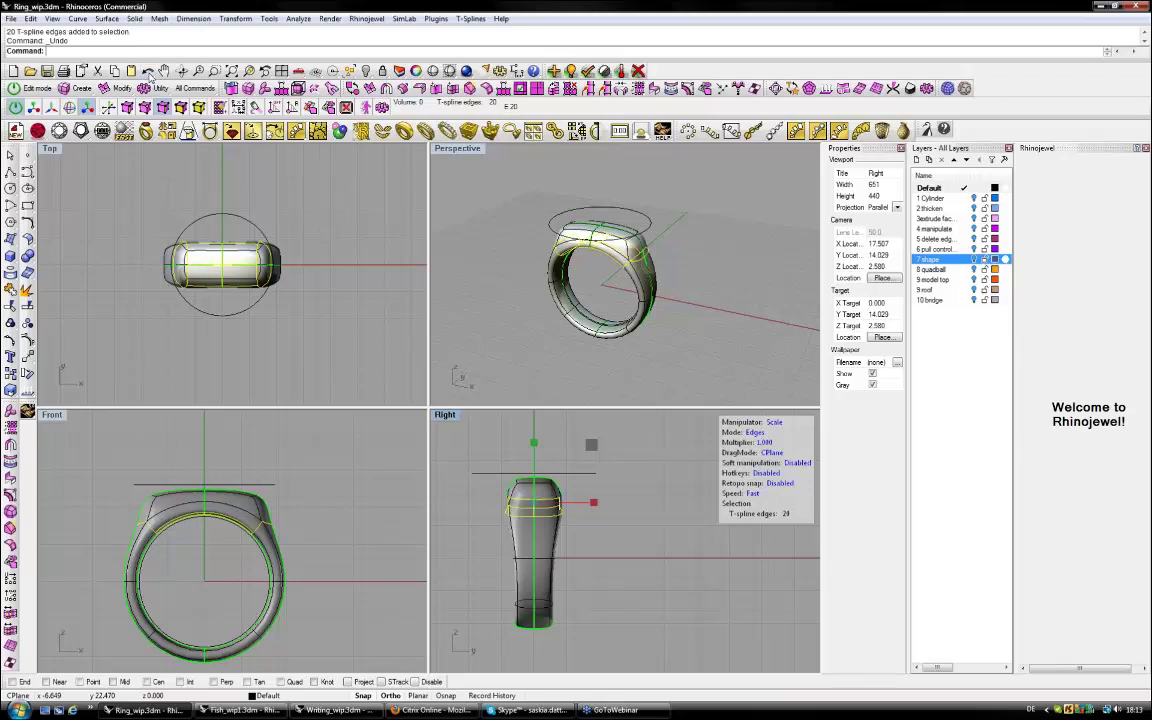
Scale the ring's edges across the band in the right view, widening the upper part more than the bottom.
{"action": "right_click_drag", "start_coordinate": [487, 583], "coordinate": [486, 572]}
{"action": "left_click", "coordinate": [483, 577]}
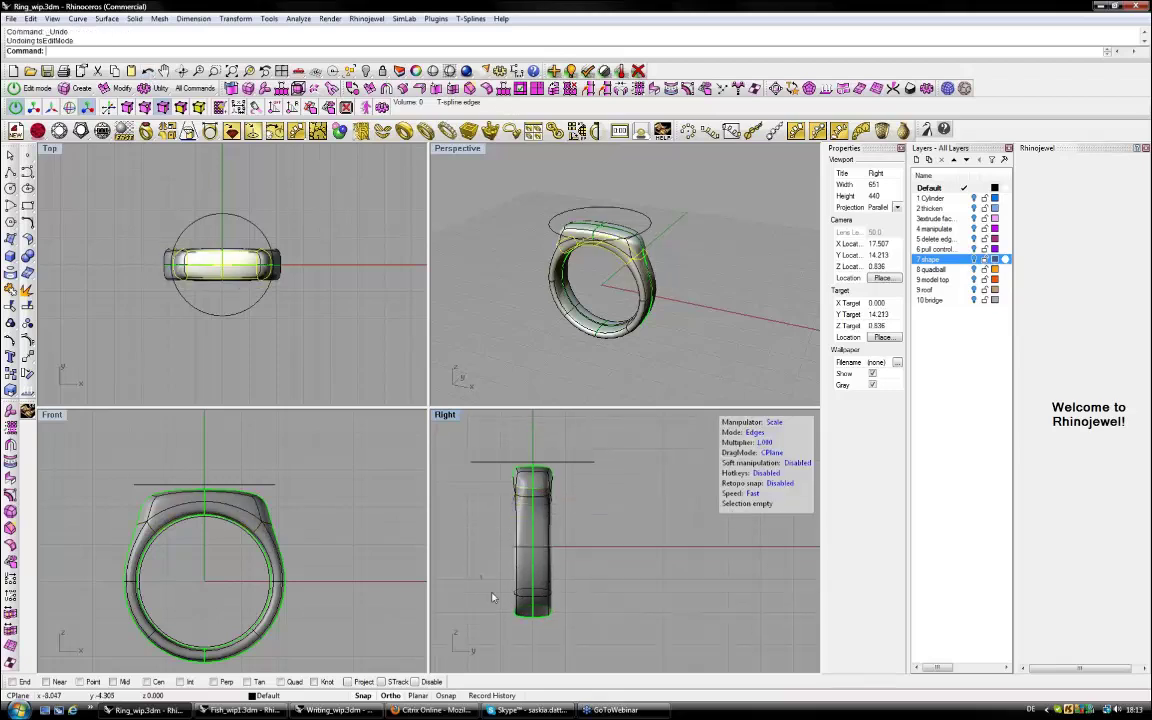
{"action": "left_click_drag", "start_coordinate": [492, 598], "coordinate": [606, 608]}
{"action": "left_click_drag", "start_coordinate": [464, 437], "coordinate": [620, 528]}
{"action": "left_click", "coordinate": [620, 528]}
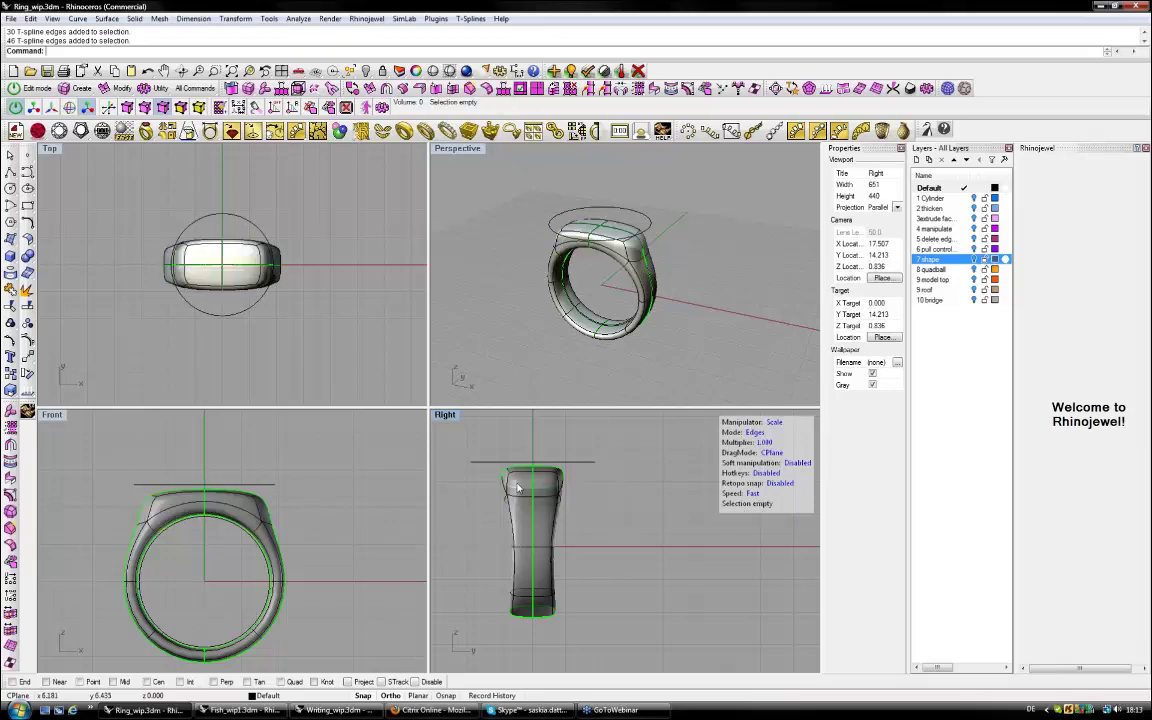
Scale the edge loop around the top faces across the band in the top view until it approaches the guide circle.
{"action": "right_click_drag", "start_coordinate": [527, 328], "coordinate": [521, 334]}
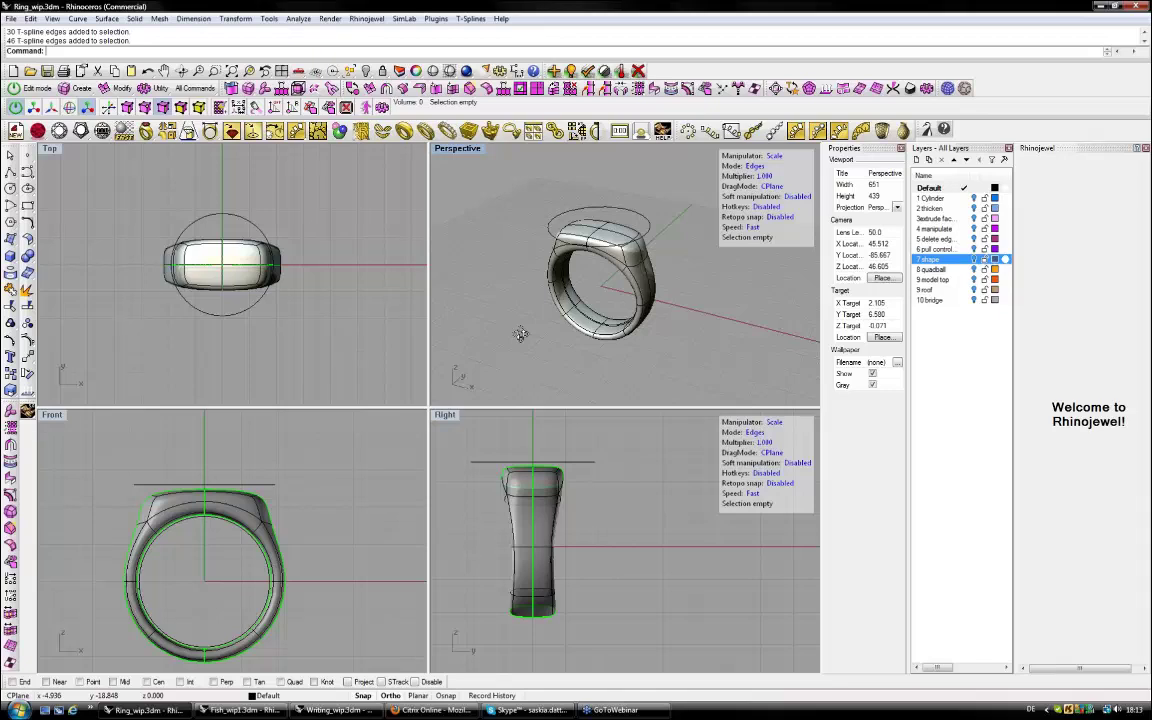
{"action": "right_click_drag", "start_coordinate": [520, 334], "coordinate": [515, 347]}
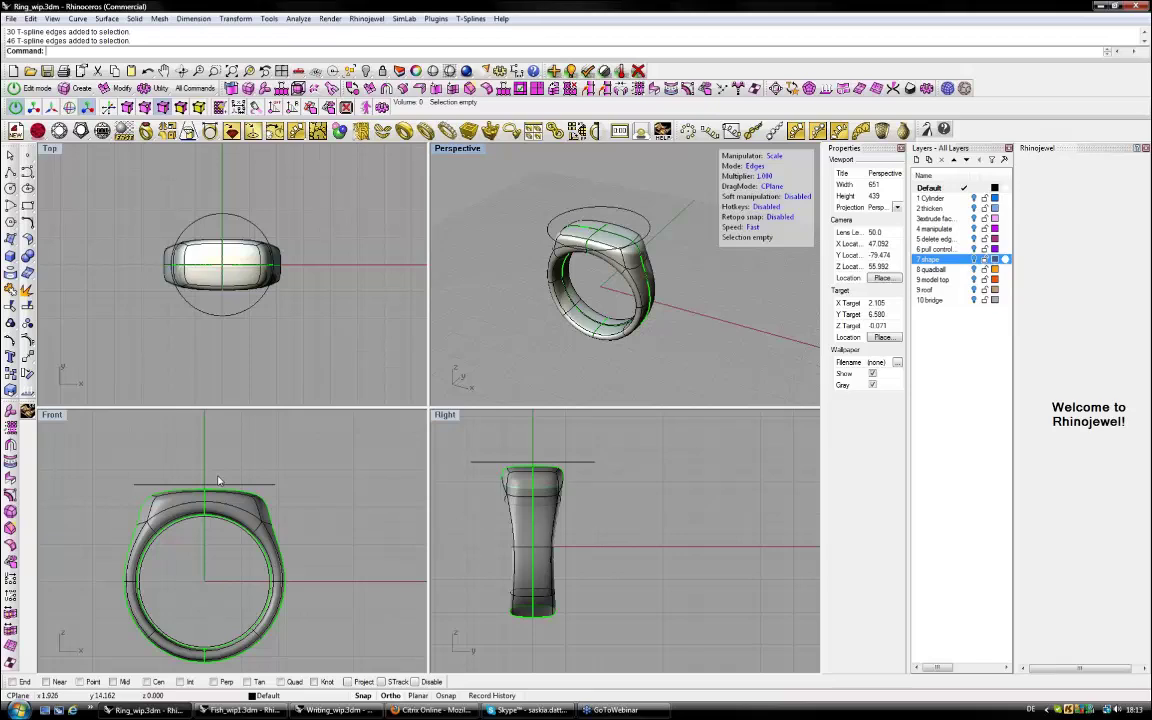
{"action": "left_click", "coordinate": [240, 229]}
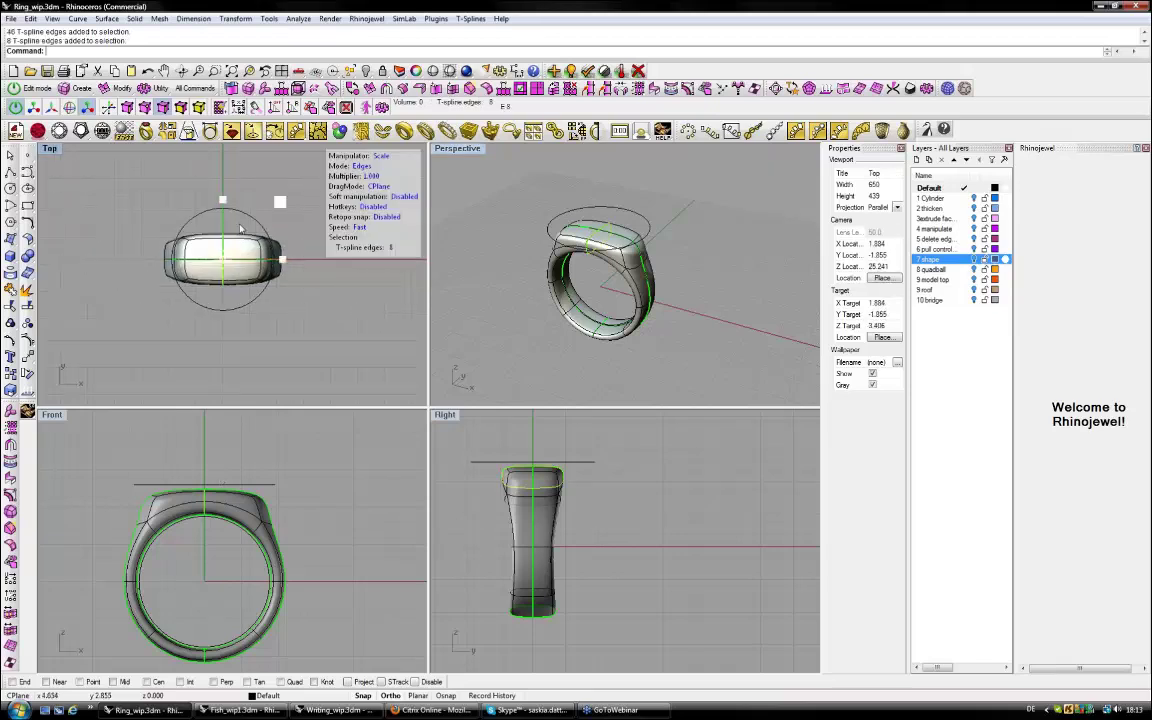
{"action": "left_click_drag", "start_coordinate": [240, 229], "coordinate": [217, 221]}
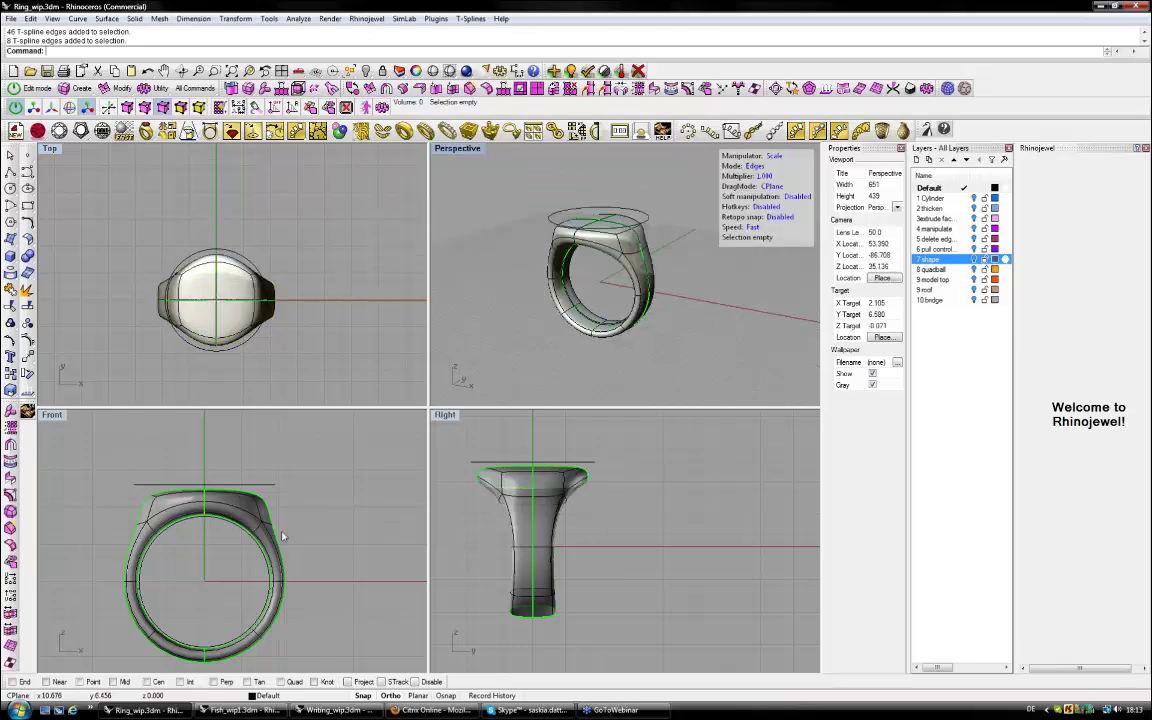
Translate a single shoulder edge of the ring outward in the front view and deselect it.
{"action": "right_click_drag", "start_coordinate": [282, 536], "coordinate": [289, 473]}
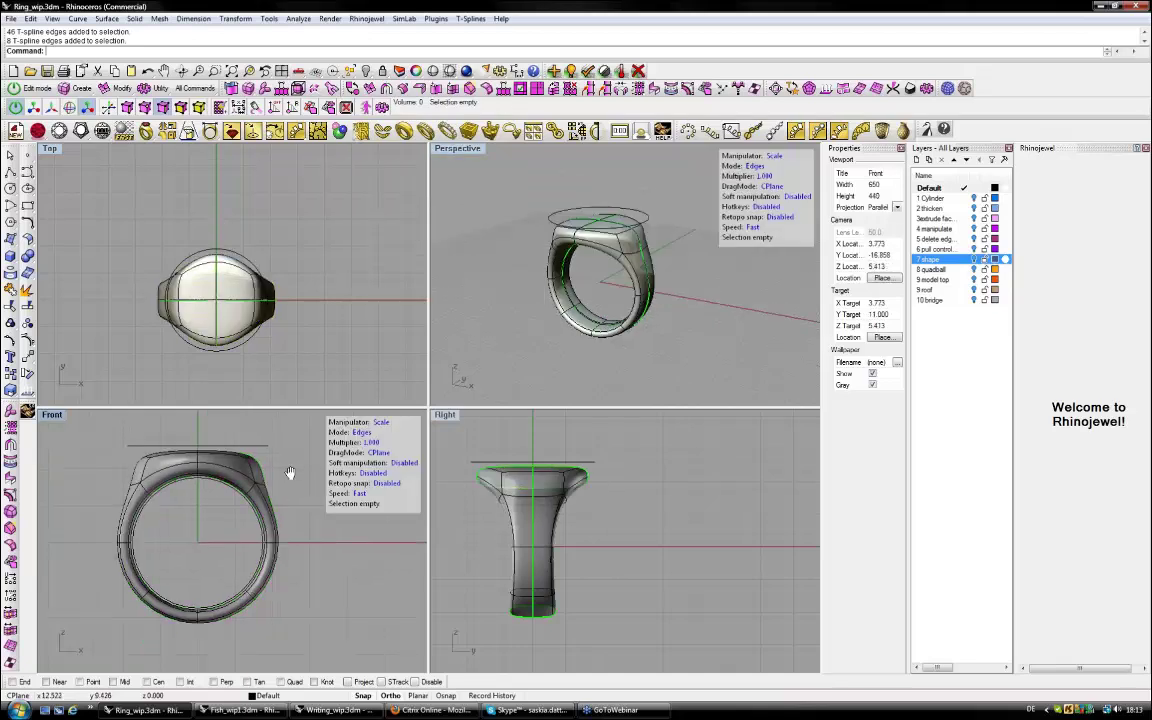
{"action": "left_click", "coordinate": [289, 473]}
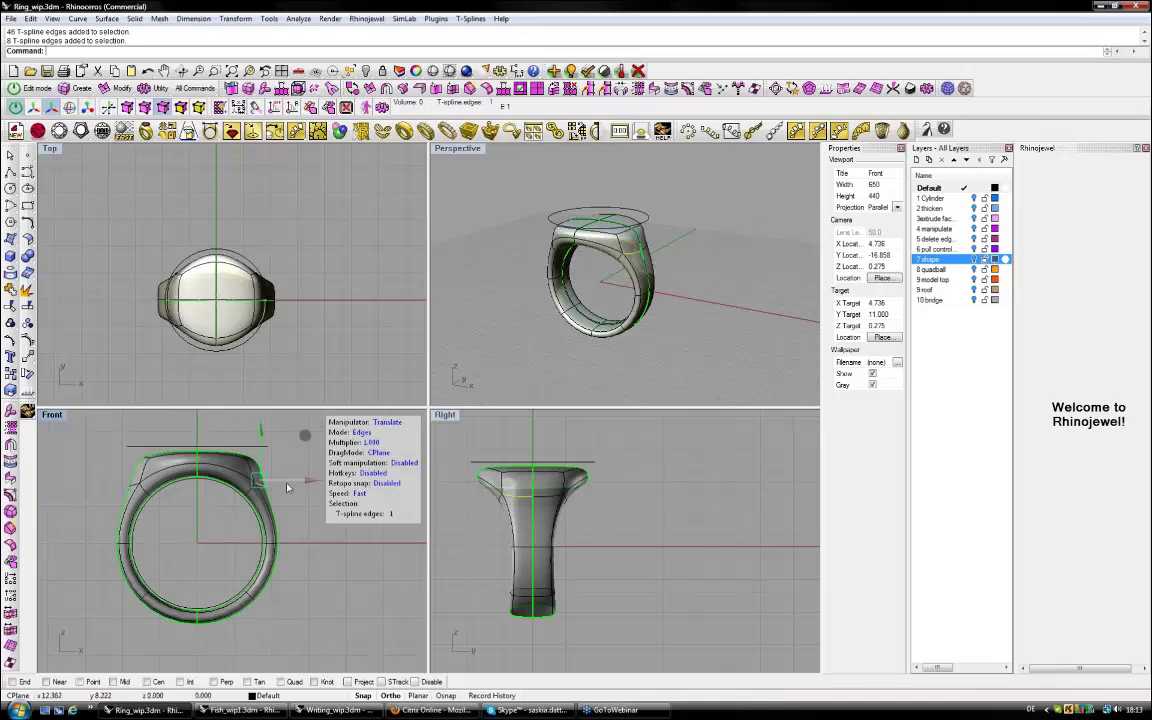
{"action": "right_click_drag", "start_coordinate": [304, 486], "coordinate": [295, 483]}
{"action": "left_click_drag", "start_coordinate": [302, 478], "coordinate": [309, 476]}
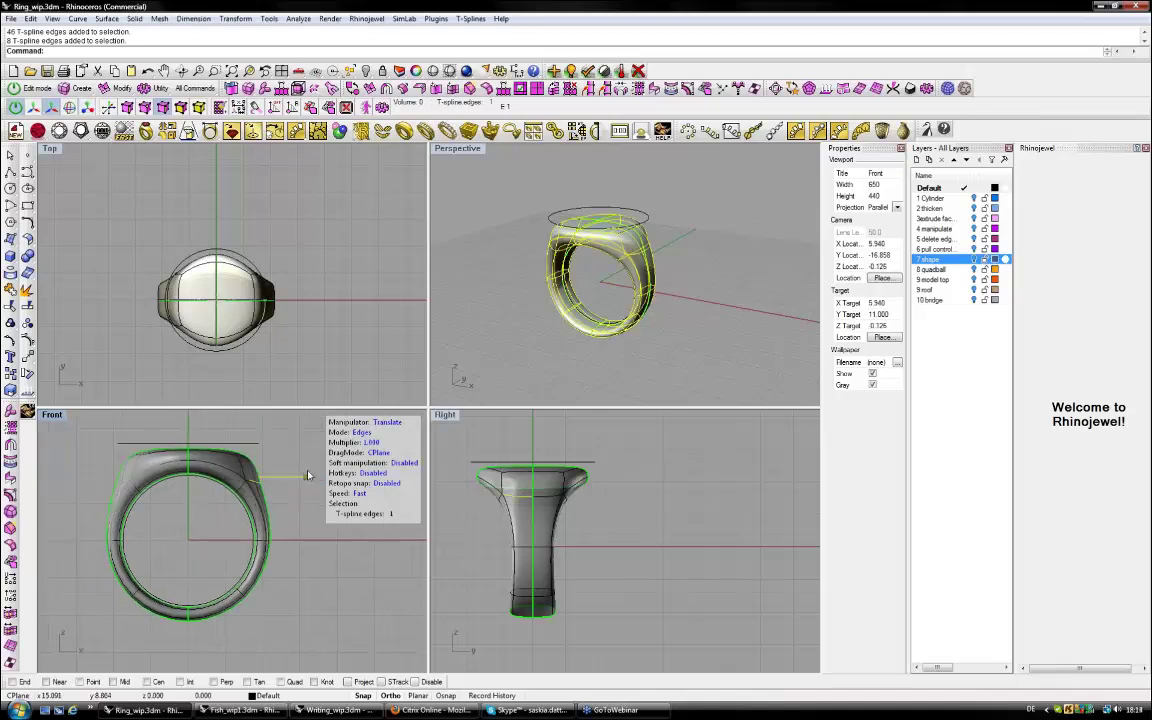
{"action": "left_click", "coordinate": [620, 364]}
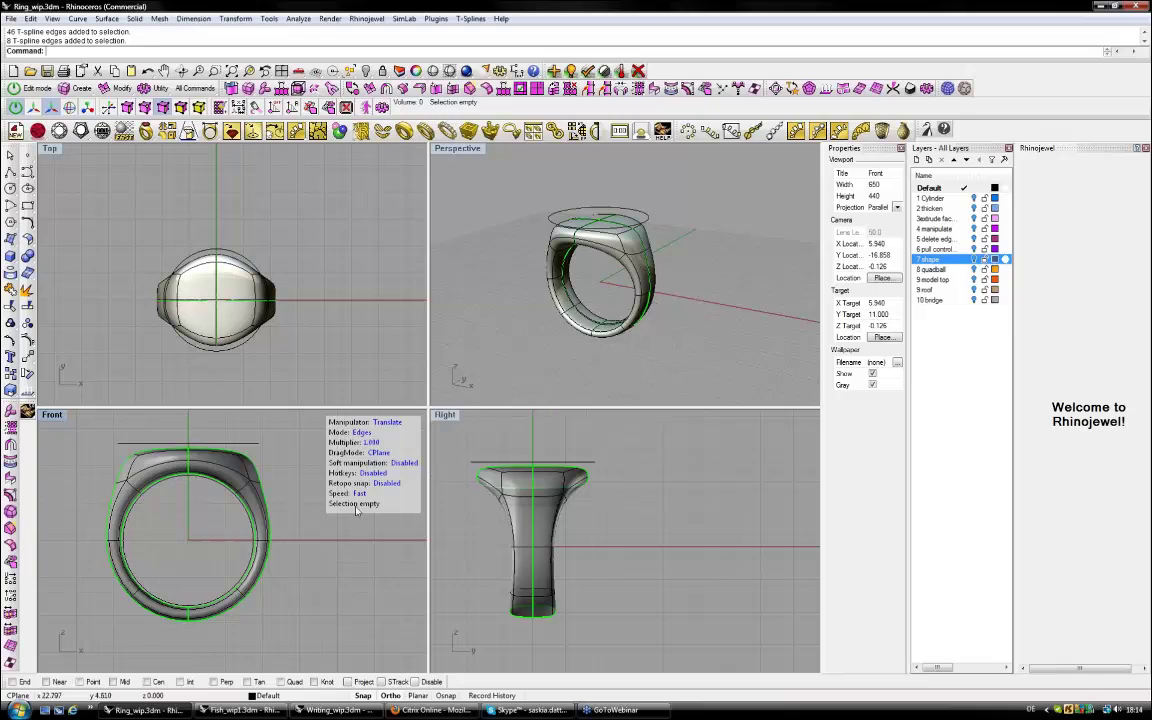
{"action": "right_click_drag", "start_coordinate": [356, 510], "coordinate": [343, 531]}
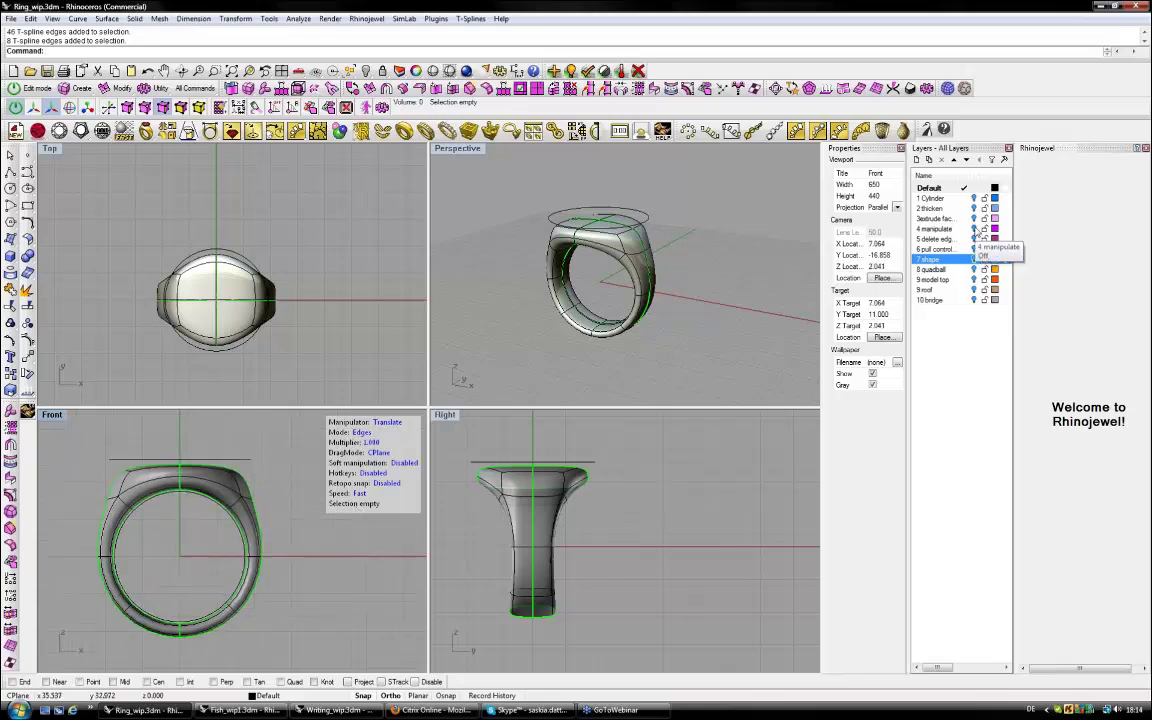
Show the prepared ring on layer "4 manipulate" and, in Objects mode, delete the hand-shaped ring.
{"action": "left_click", "coordinate": [975, 230]}
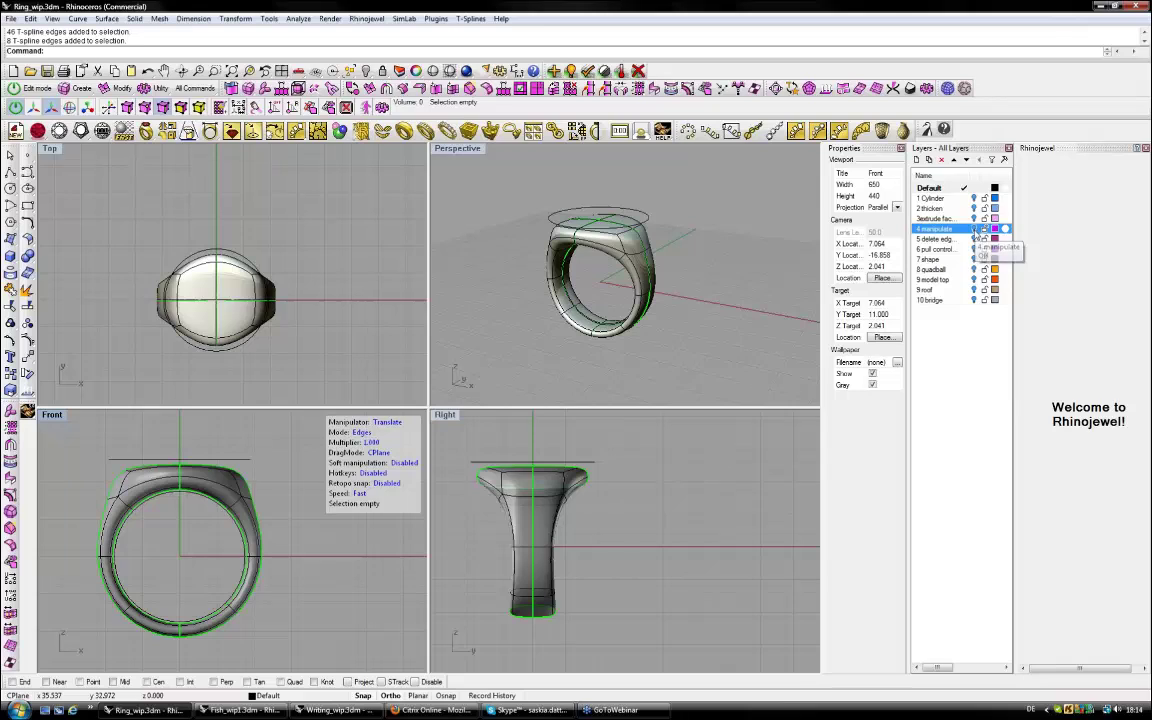
{"action": "left_click", "coordinate": [974, 229]}
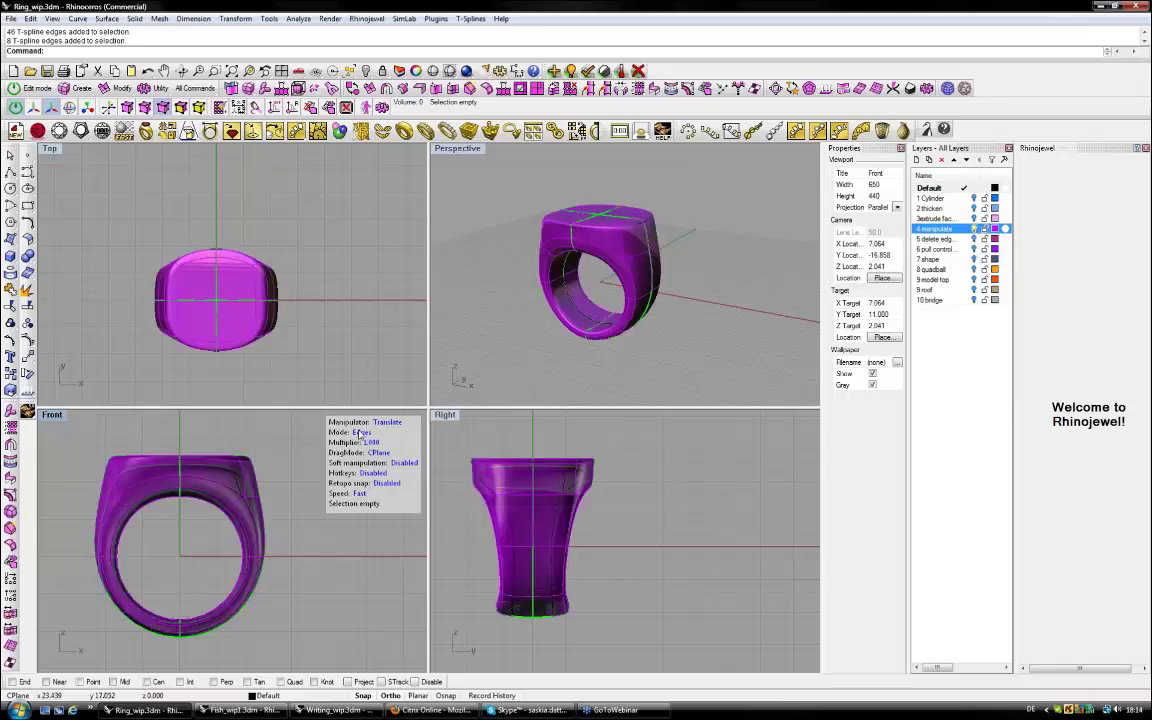
{"action": "left_click", "coordinate": [361, 433]}
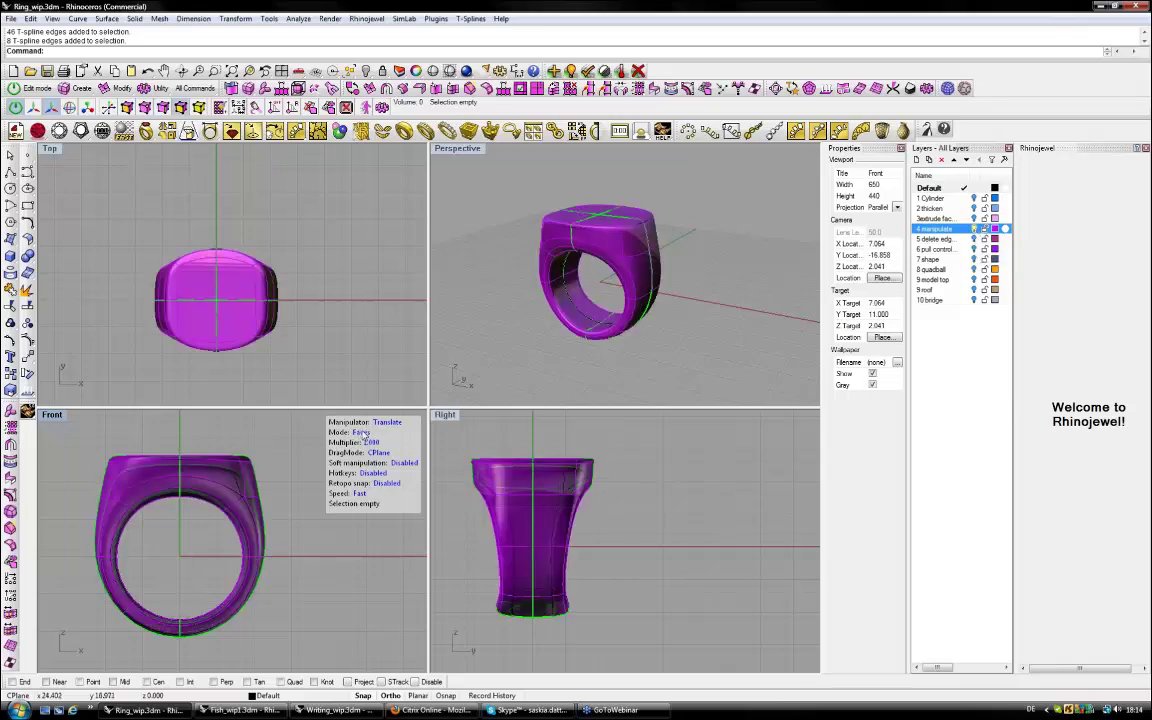
{"action": "left_click", "coordinate": [361, 433]}
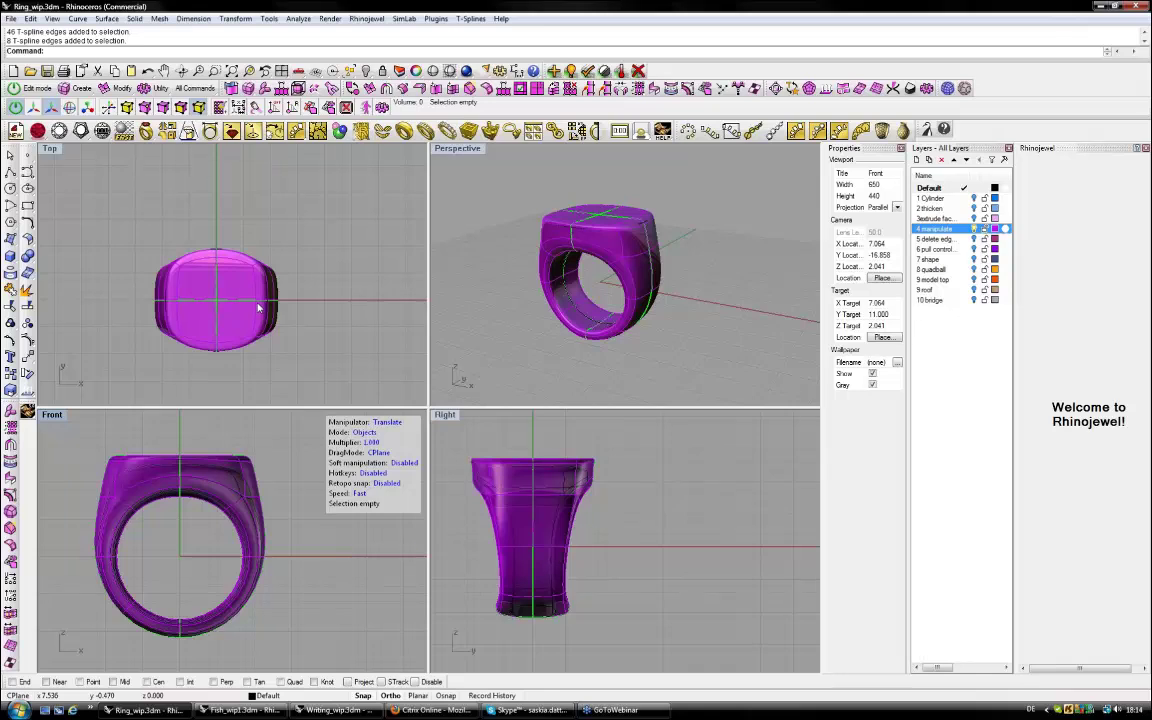
{"action": "left_click", "coordinate": [272, 314]}
{"action": "left_click", "coordinate": [278, 332]}
{"action": "key", "text": "Delete"}
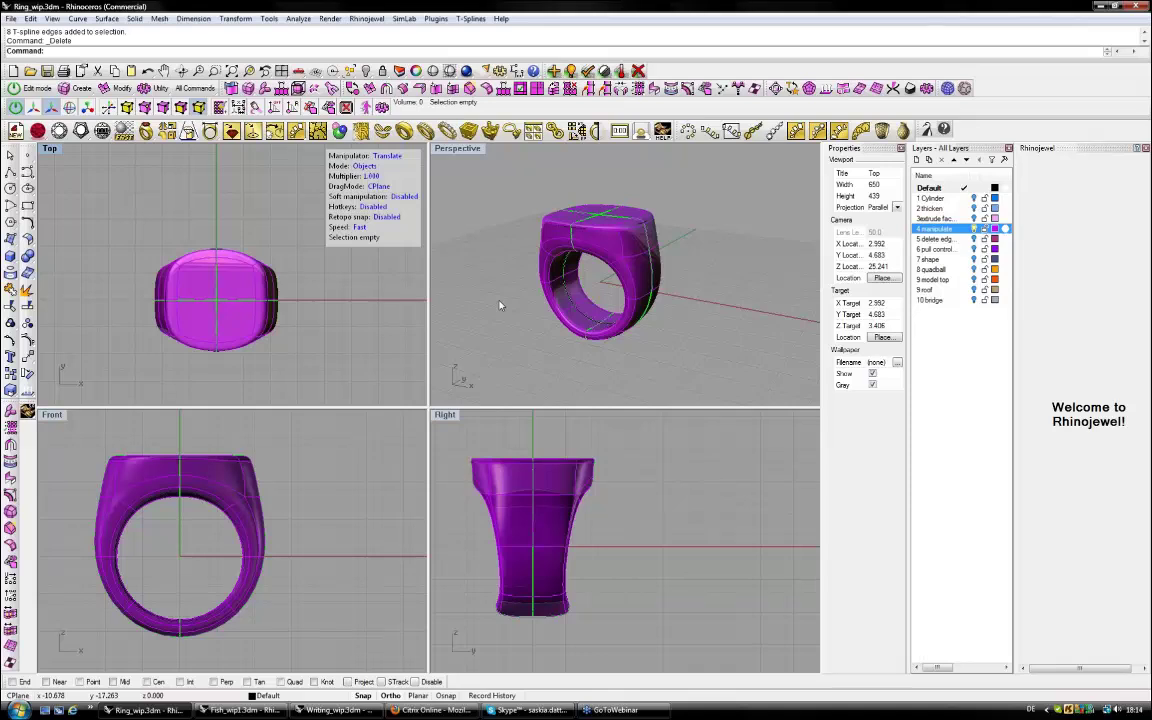
Hide layer "4 manipulate" and show the prepared ring on layer 5, the delete-edges stage.
{"action": "right_click_drag", "start_coordinate": [500, 305], "coordinate": [543, 342]}
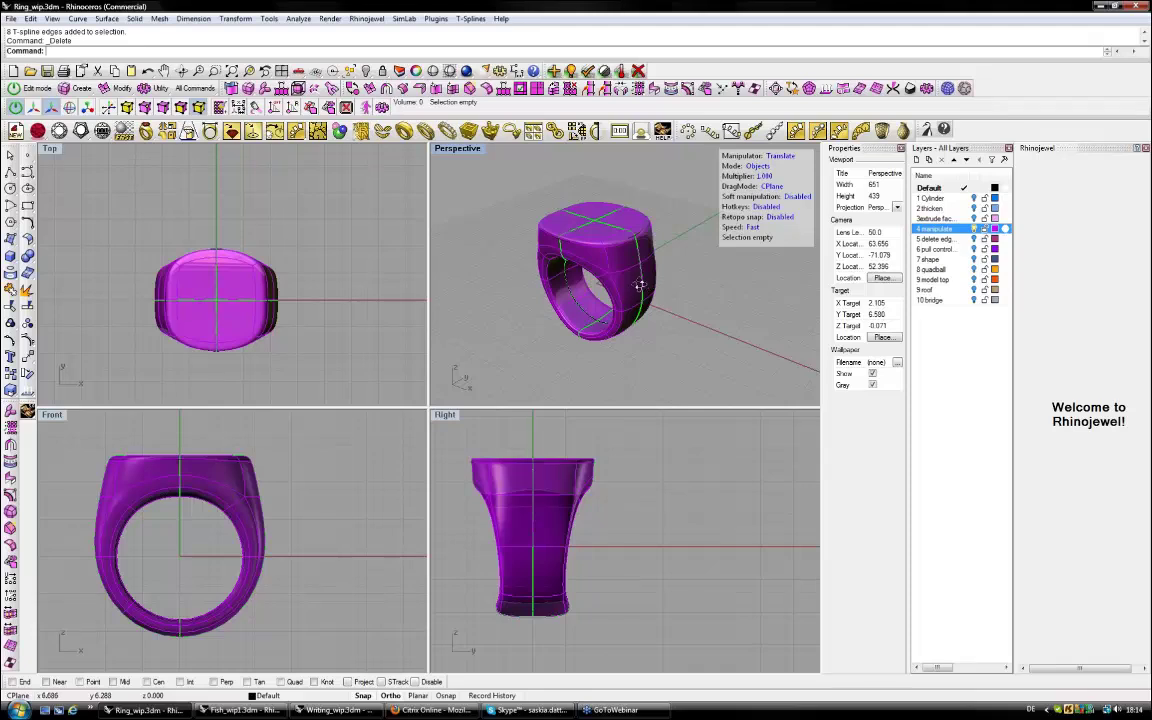
{"action": "mouse_move", "coordinate": [640, 286]}
{"action": "right_mouse_down"}
{"action": "mouse_move", "coordinate": [617, 286]}
{"action": "mouse_move", "coordinate": [618, 272]}
{"action": "mouse_move", "coordinate": [662, 277]}
{"action": "mouse_move", "coordinate": [643, 267]}
{"action": "mouse_move", "coordinate": [630, 280]}
{"action": "right_mouse_up"}
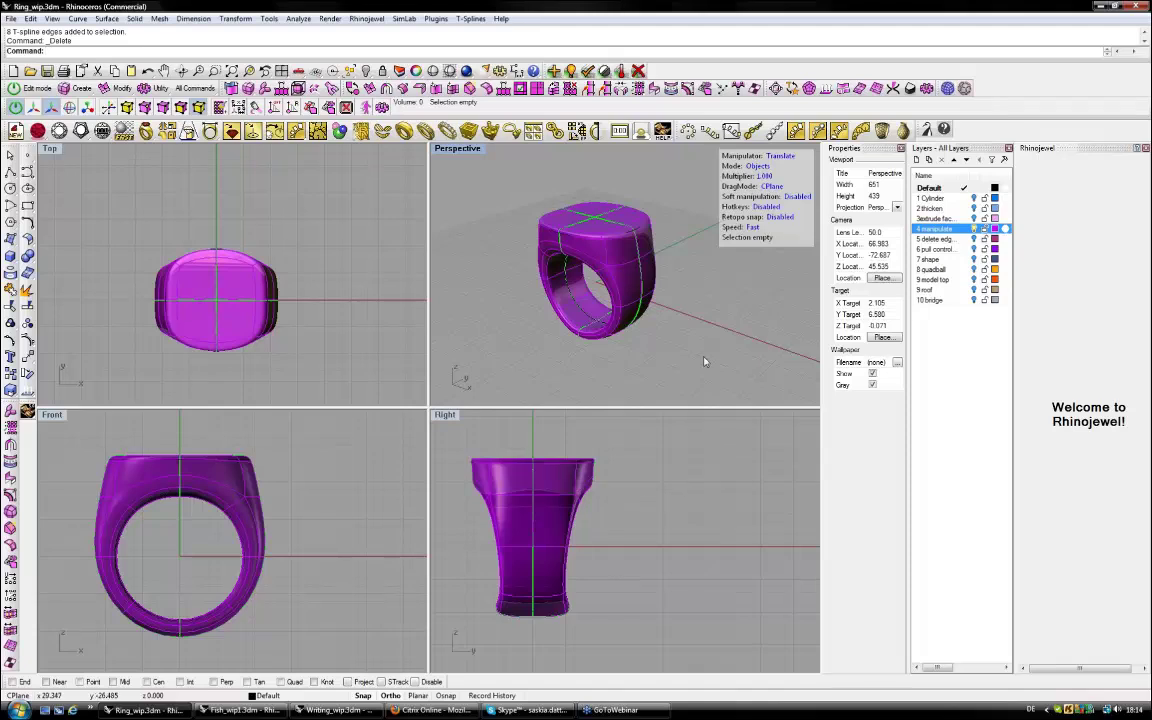
{"action": "left_click", "coordinate": [975, 240]}
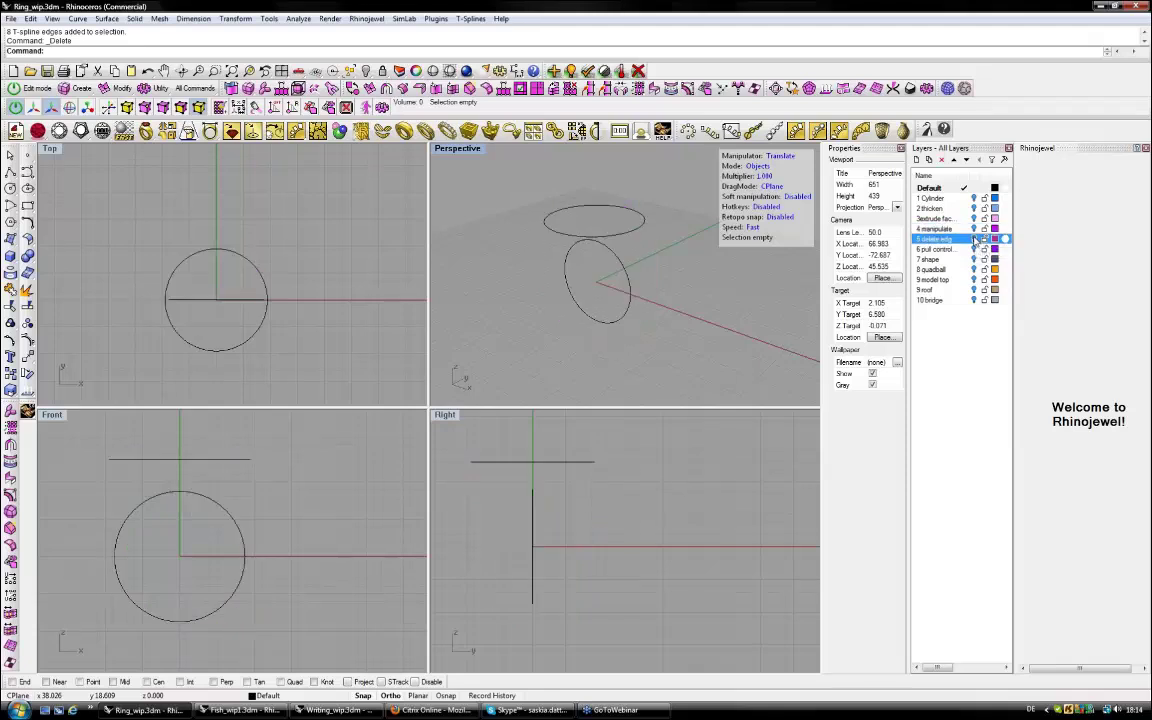
{"action": "left_click", "coordinate": [975, 240]}
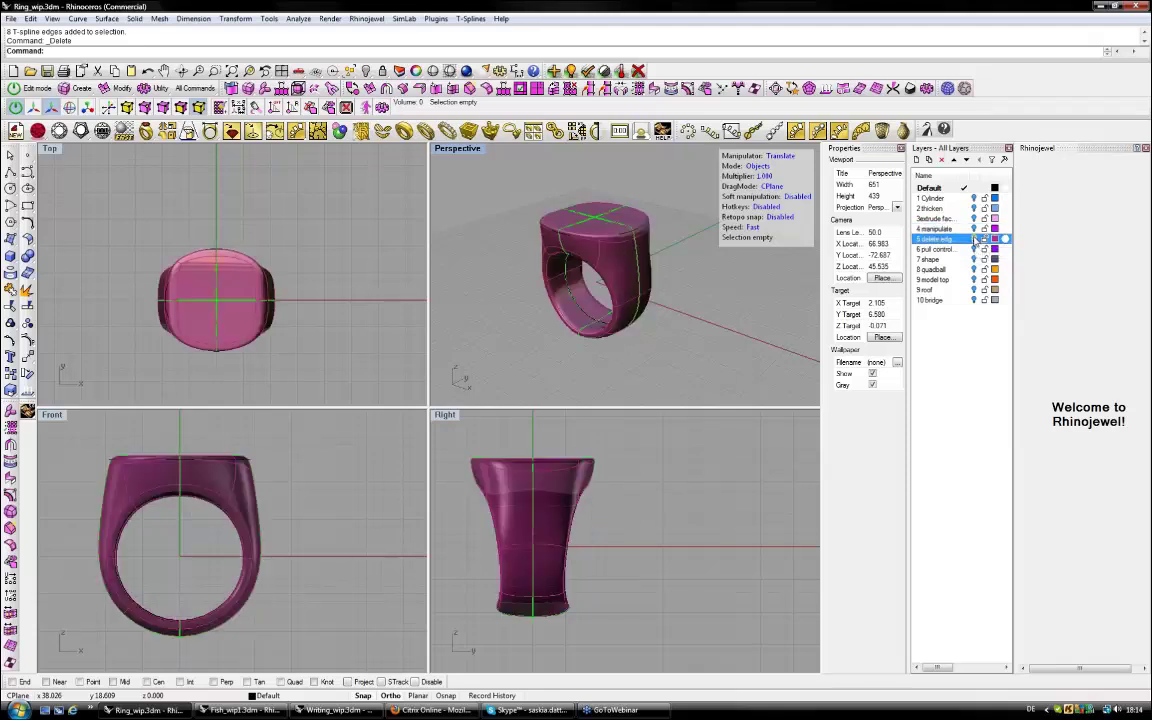
{"action": "right_click_drag", "start_coordinate": [652, 263], "coordinate": [445, 372]}
{"action": "mouse_move", "coordinate": [252, 417]}
{"action": "right_mouse_down"}
{"action": "mouse_move", "coordinate": [237, 470]}
{"action": "mouse_move", "coordinate": [230, 438]}
{"action": "mouse_move", "coordinate": [231, 450]}
{"action": "mouse_move", "coordinate": [259, 432]}
{"action": "right_mouse_up"}
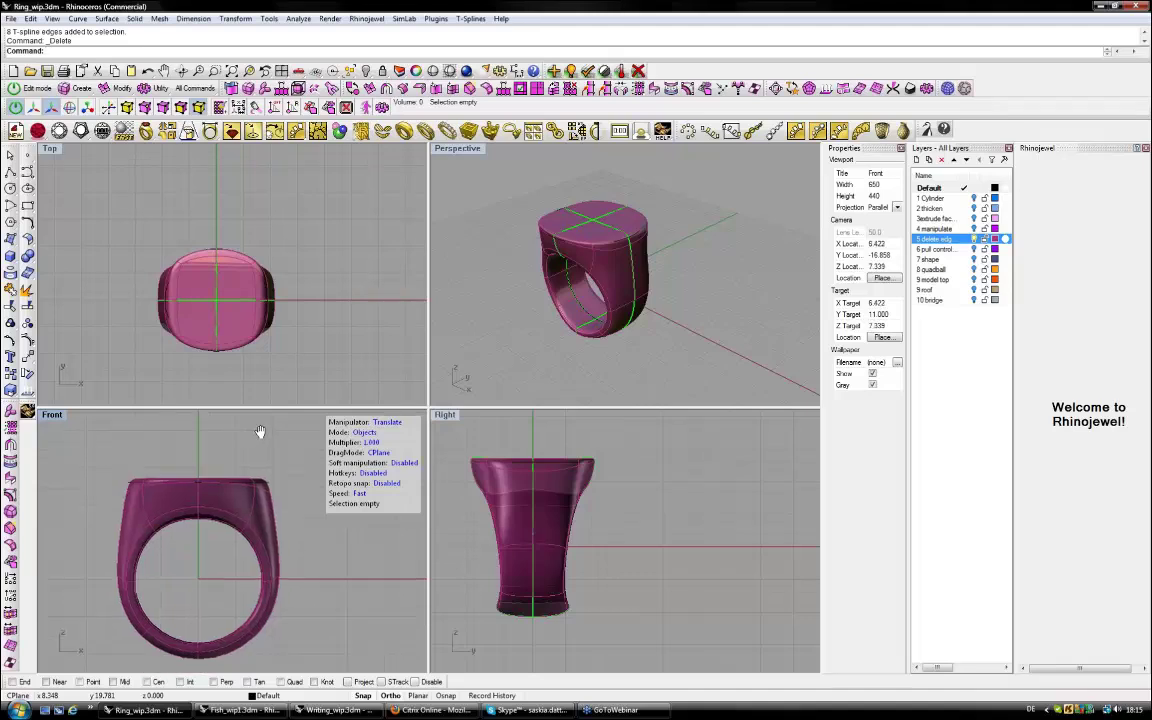
In Faces mode, select the four flat faces on top of the ring and delete them.
{"action": "left_click", "coordinate": [180, 107]}
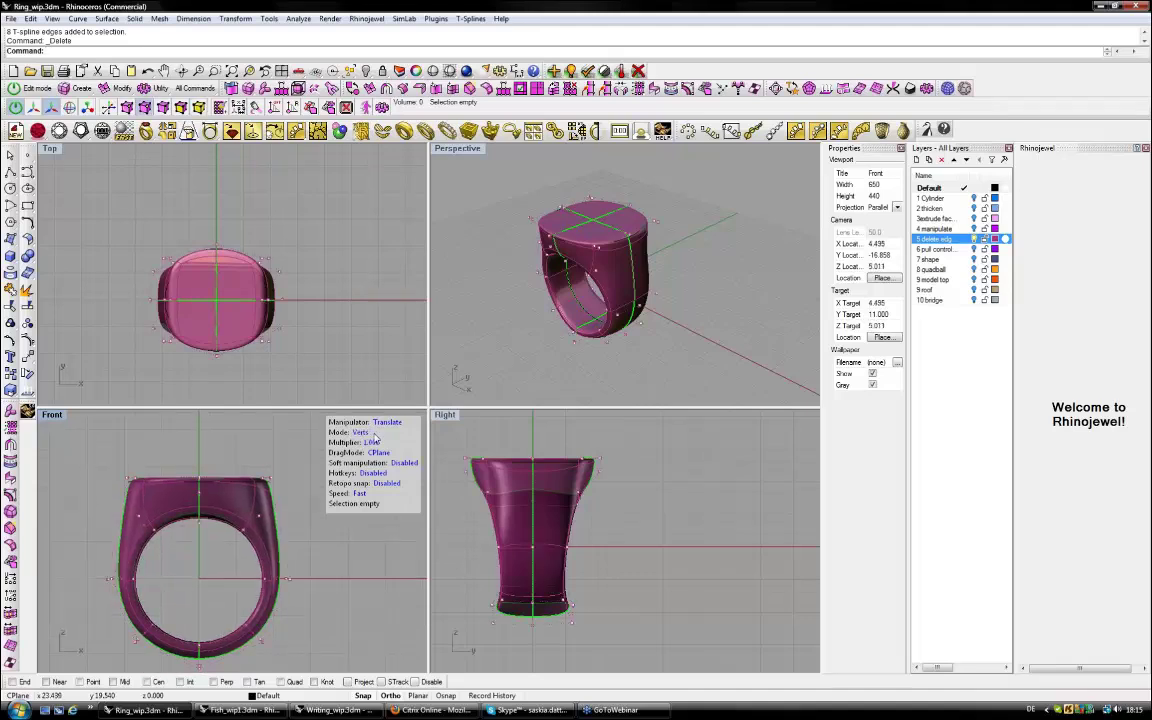
{"action": "left_click", "coordinate": [218, 326]}
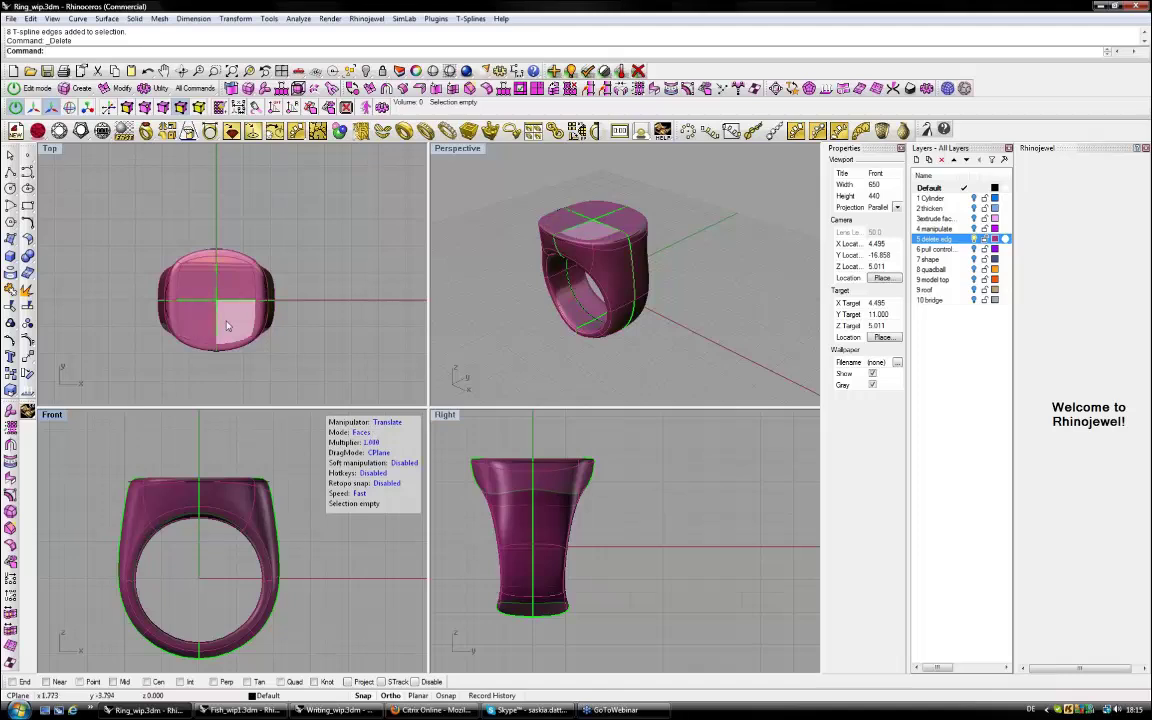
{"action": "left_click", "coordinate": [228, 326]}
{"action": "left_click", "coordinate": [238, 284], "text": "shift"}
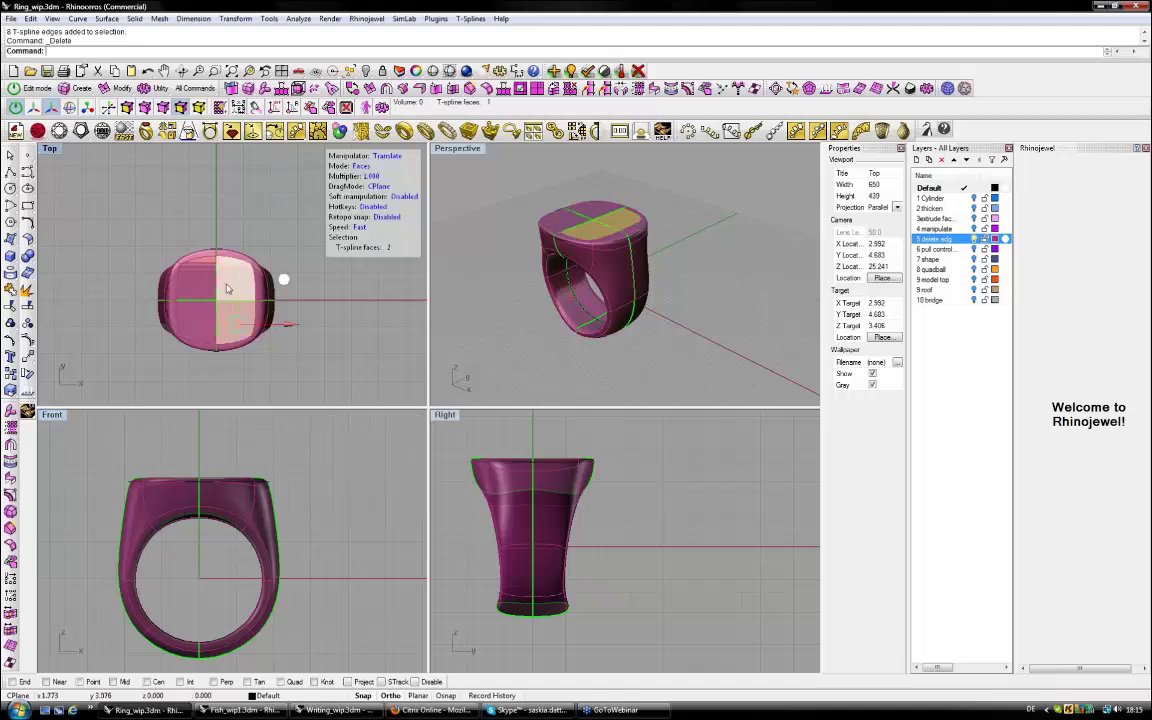
{"action": "left_click", "coordinate": [209, 283], "text": "shift"}
{"action": "left_click", "coordinate": [205, 320], "text": "shift"}
{"action": "key", "text": "Delete"}
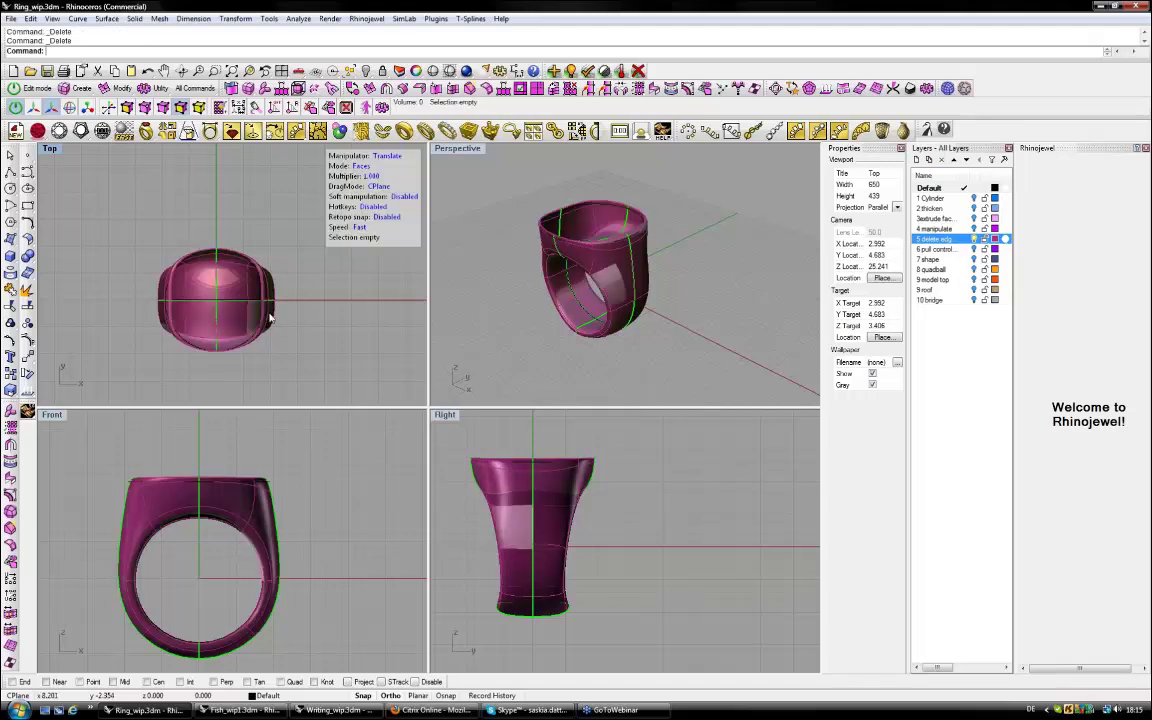
In Edges mode, select the edge loop around the ring's open top and pull its control points to the guide curve.
{"action": "right_click_drag", "start_coordinate": [269, 317], "coordinate": [288, 311]}
{"action": "key", "text": "s"}
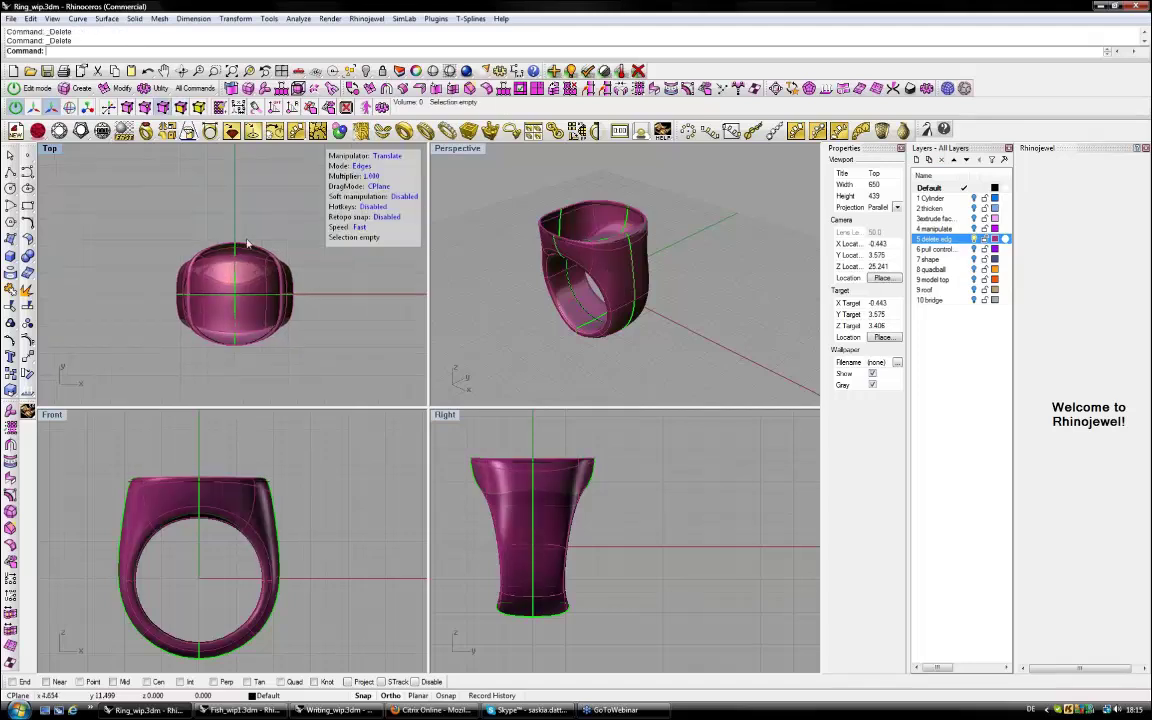
{"action": "left_click", "coordinate": [246, 247]}
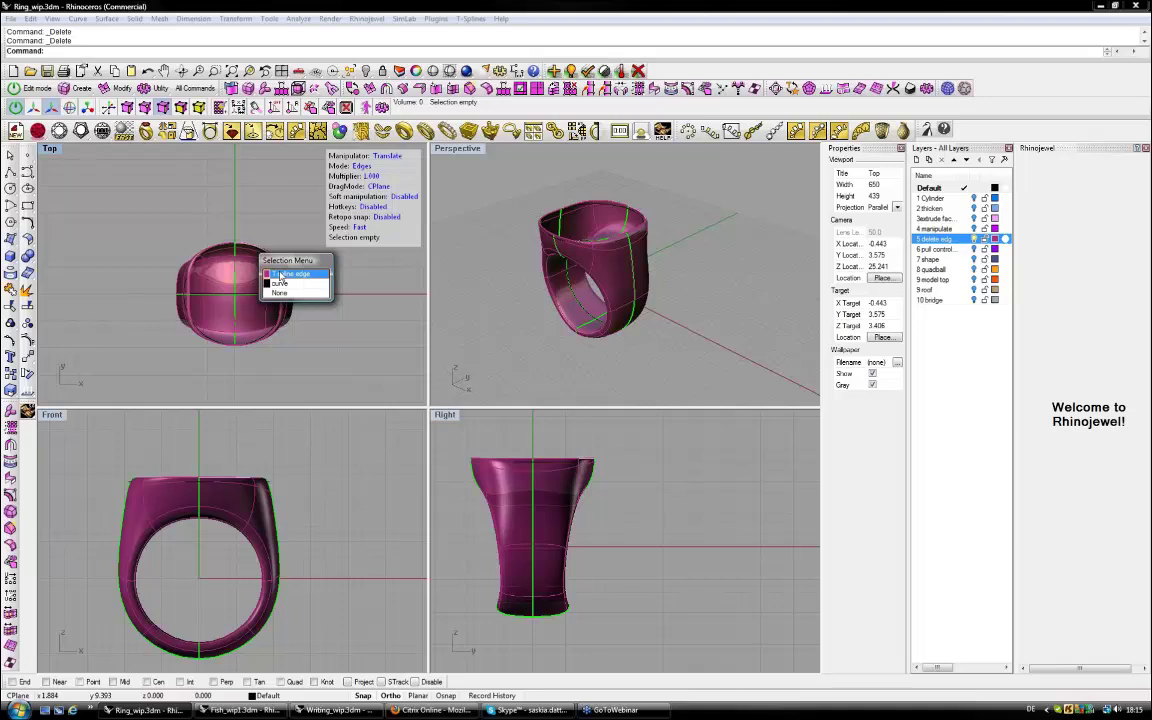
{"action": "left_click", "coordinate": [281, 275]}
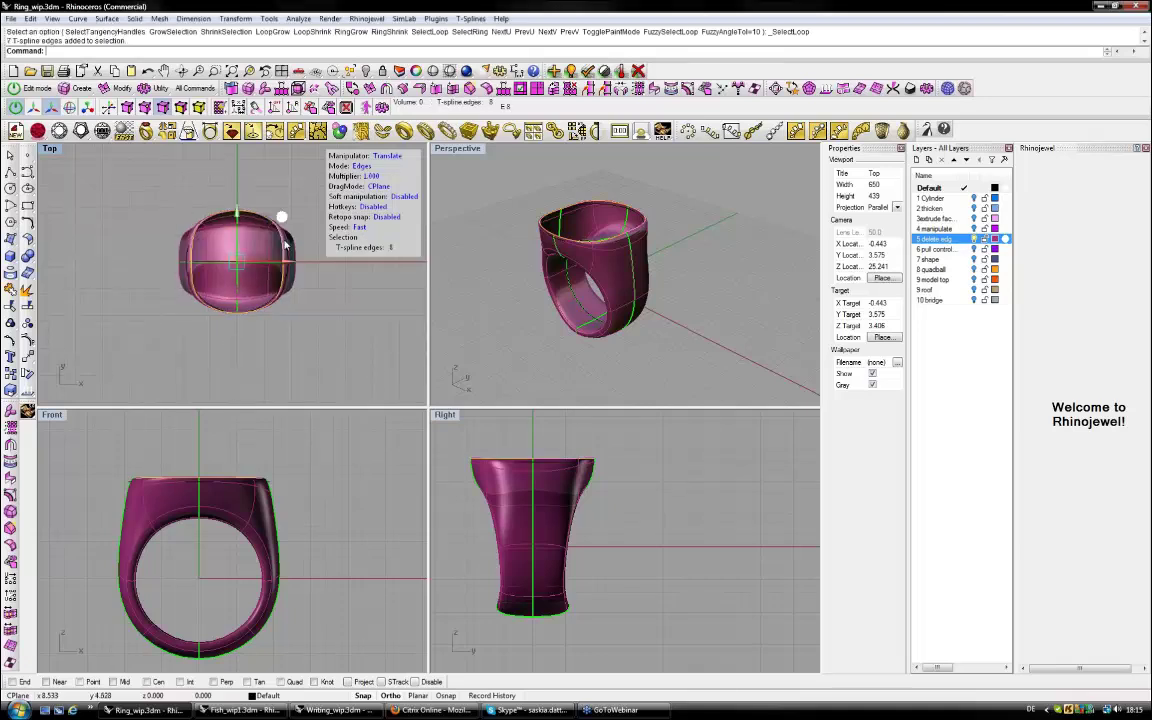
{"action": "scroll", "coordinate": [296, 494], "scroll_direction": "up", "scroll_amount": 4}
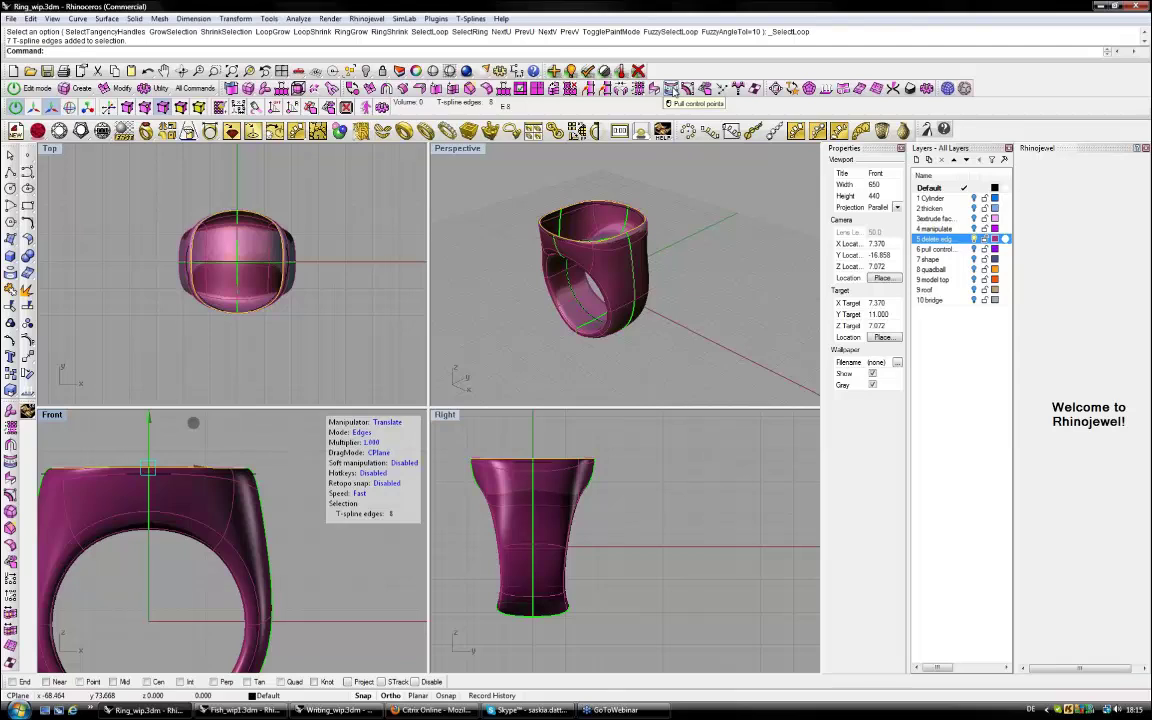
{"action": "left_click", "coordinate": [670, 90]}
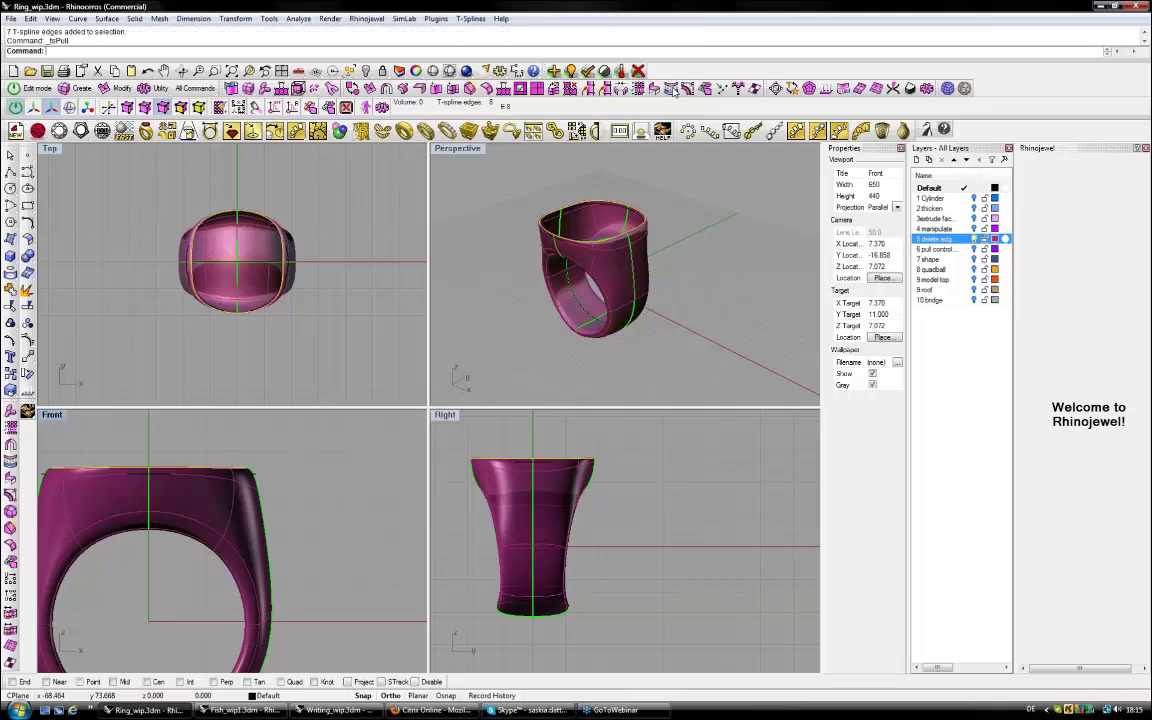
{"action": "left_click", "coordinate": [259, 501]}
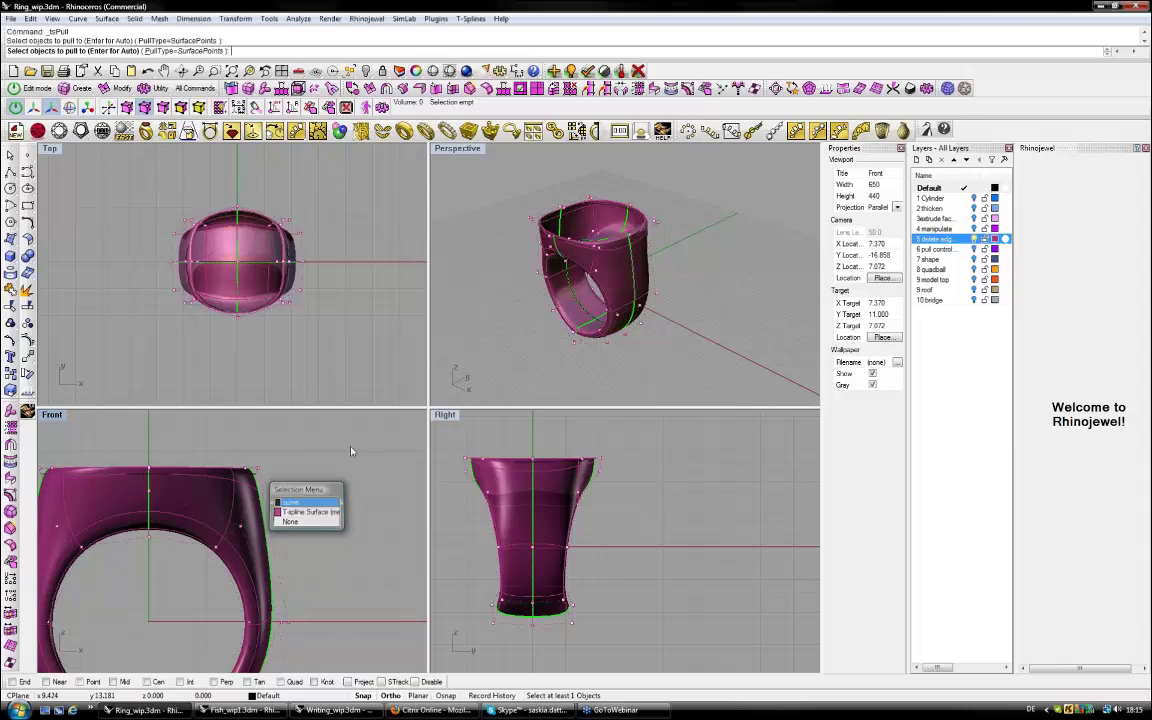
{"action": "left_click", "coordinate": [352, 452]}
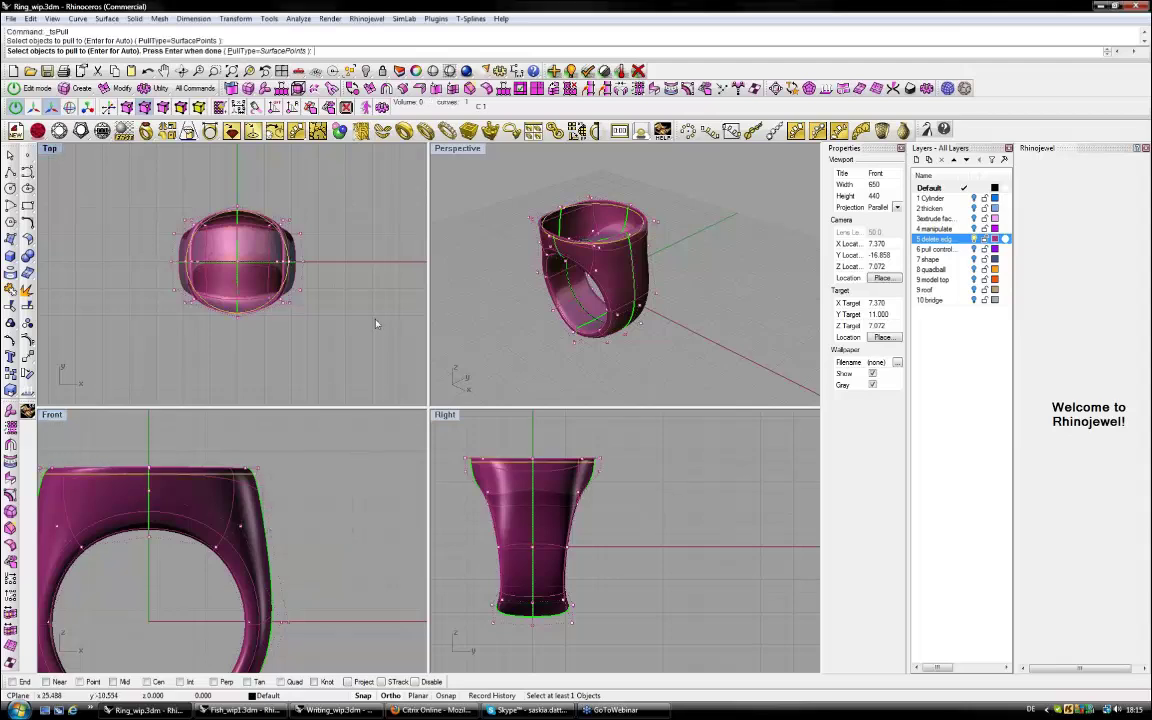
{"action": "right_click", "coordinate": [376, 323]}
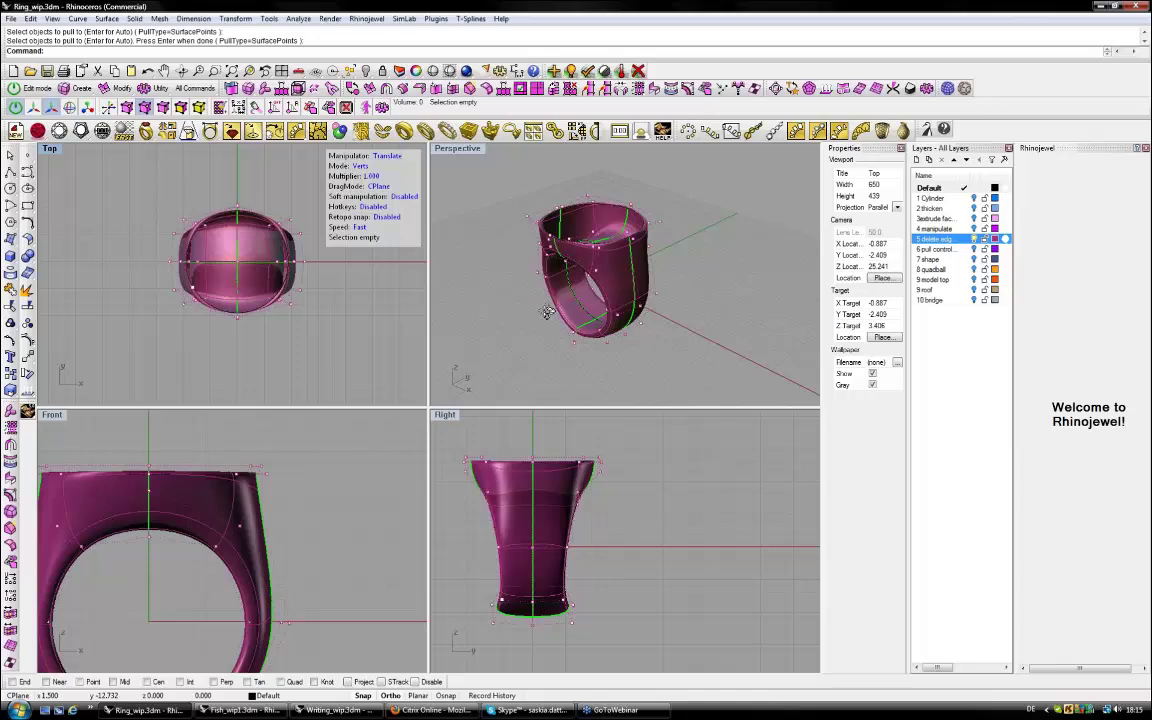
Delete an edge loop at the ring's open top rim and check the opening in an enlarged perspective view.
{"action": "right_click_drag", "start_coordinate": [547, 313], "coordinate": [446, 153]}
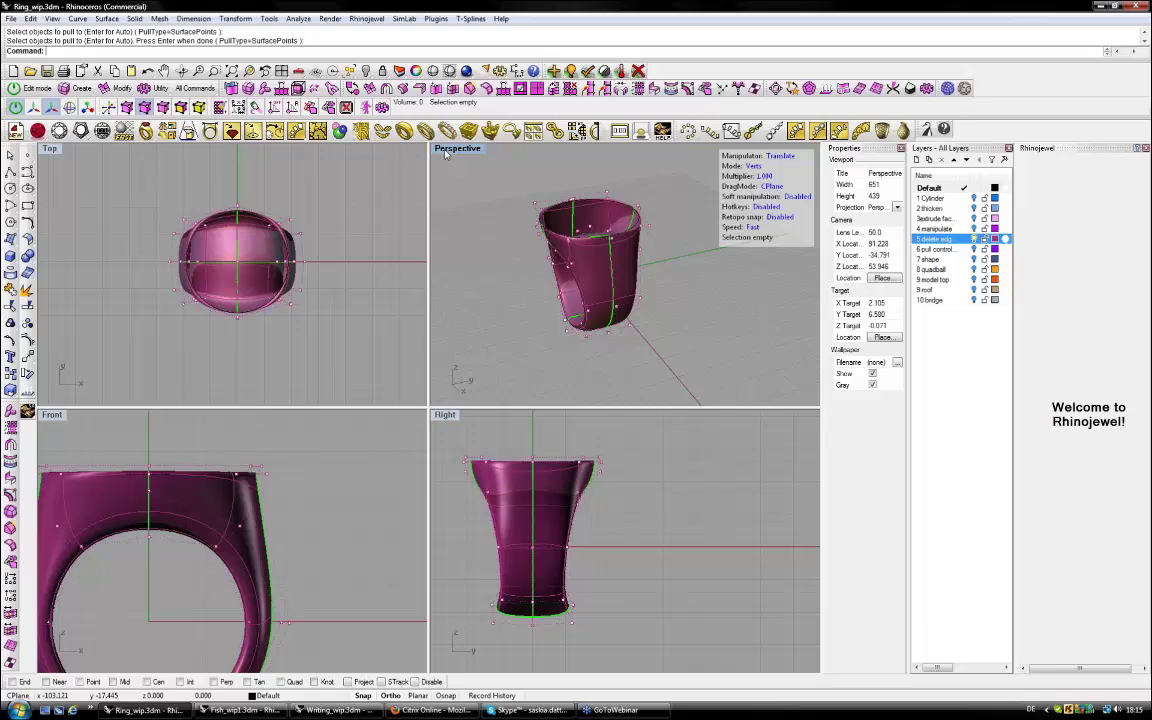
{"action": "double_click", "coordinate": [446, 153]}
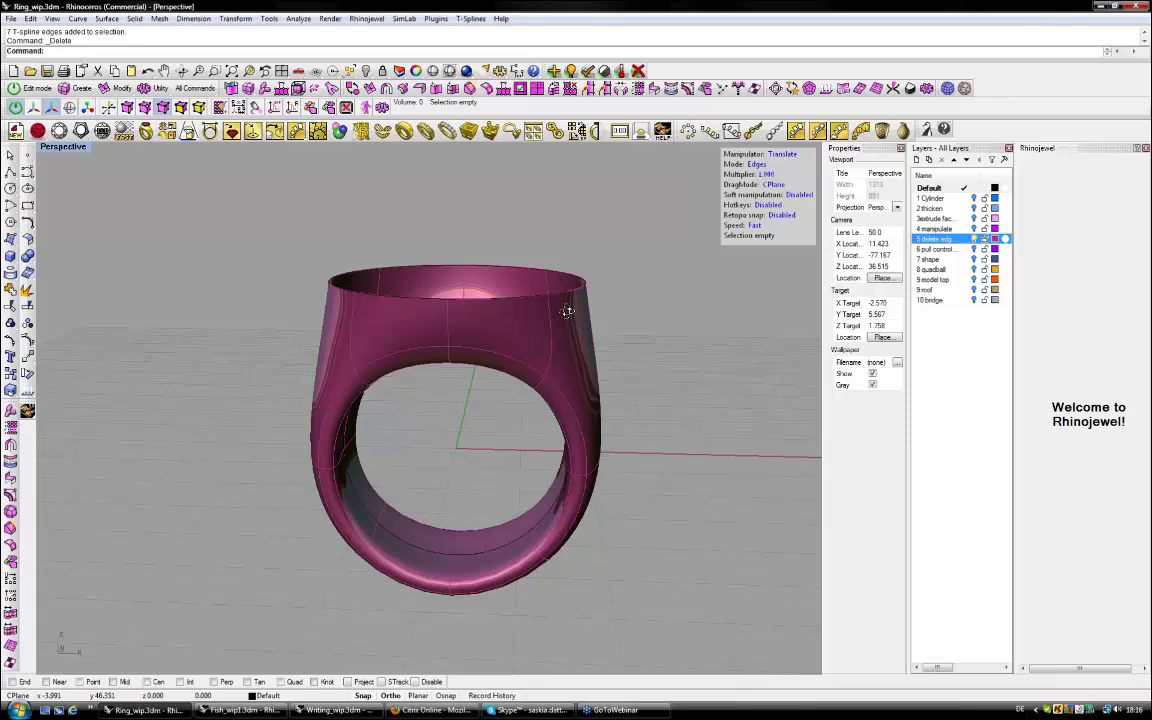
{"action": "right_click_drag", "start_coordinate": [567, 311], "coordinate": [430, 298]}
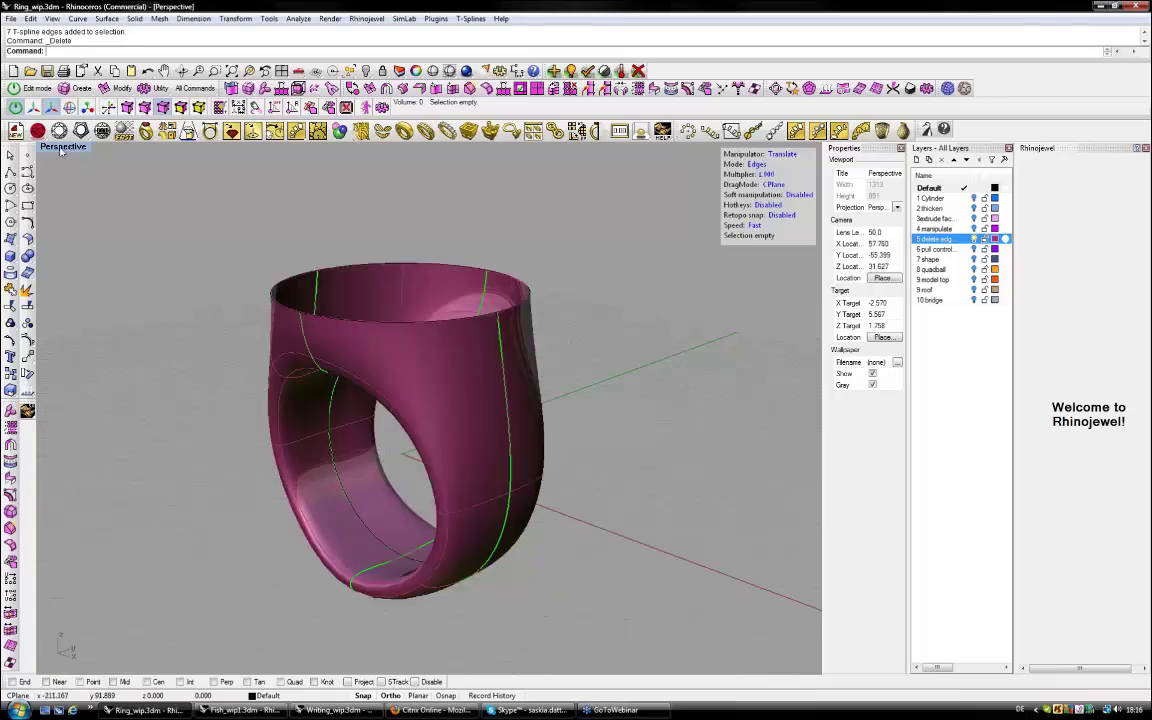
{"action": "double_click", "coordinate": [61, 148]}
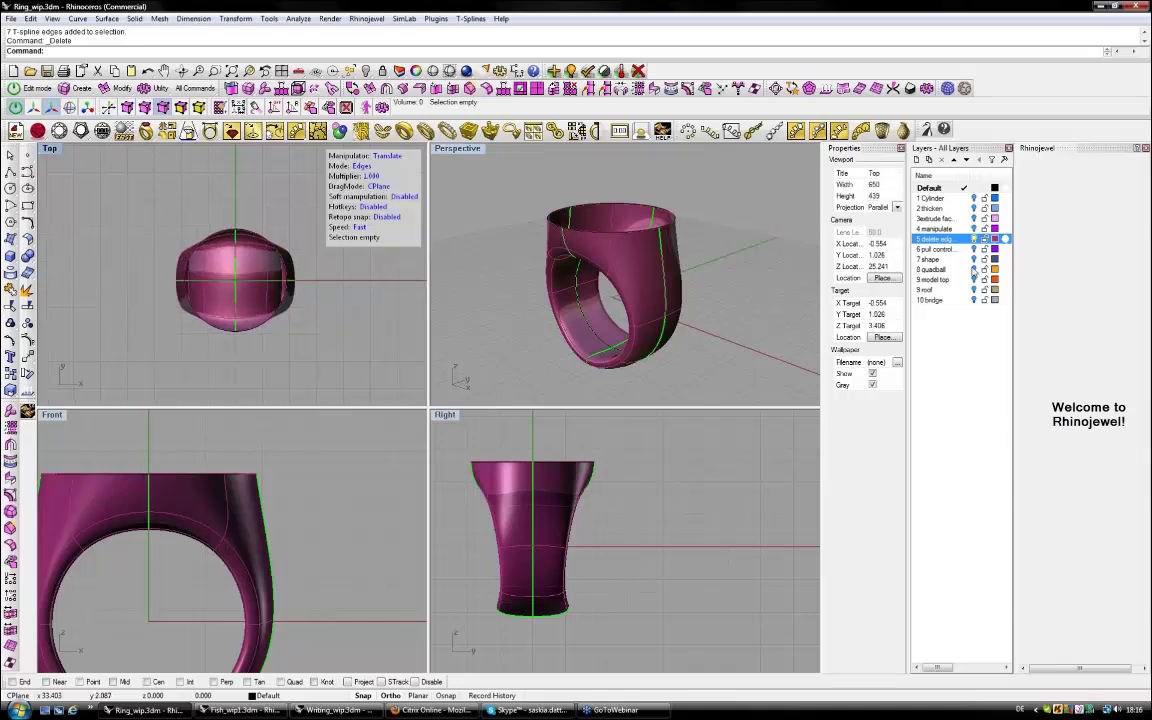
Show layer "8 quadball" with the dome above the ring and bring both parts into view.
{"action": "left_click", "coordinate": [973, 269]}
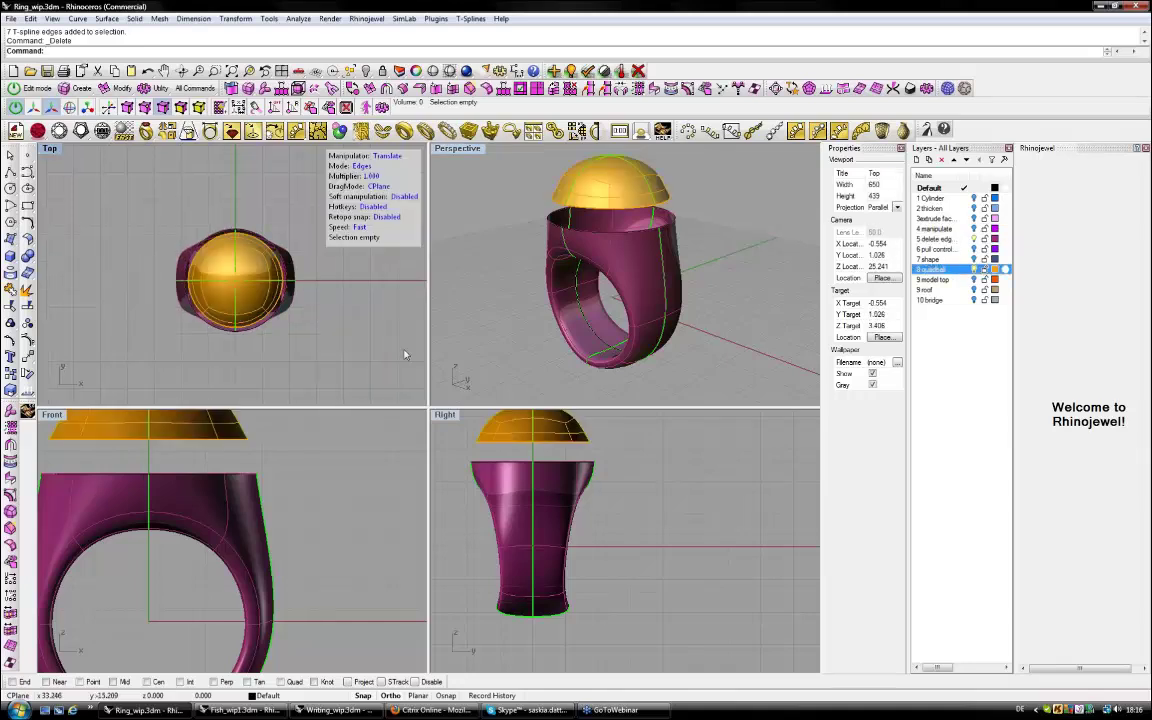
{"action": "key", "text": "Home"}
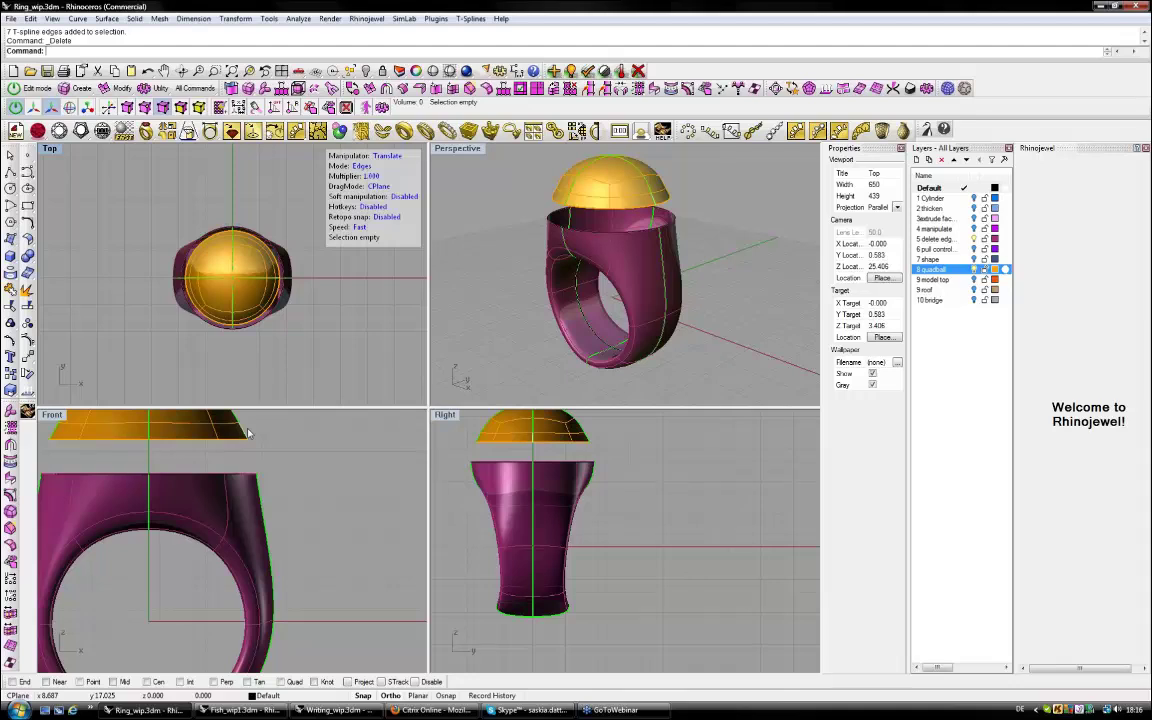
{"action": "right_click_drag", "start_coordinate": [248, 433], "coordinate": [263, 470]}
{"action": "right_click_drag", "start_coordinate": [292, 331], "coordinate": [281, 311]}
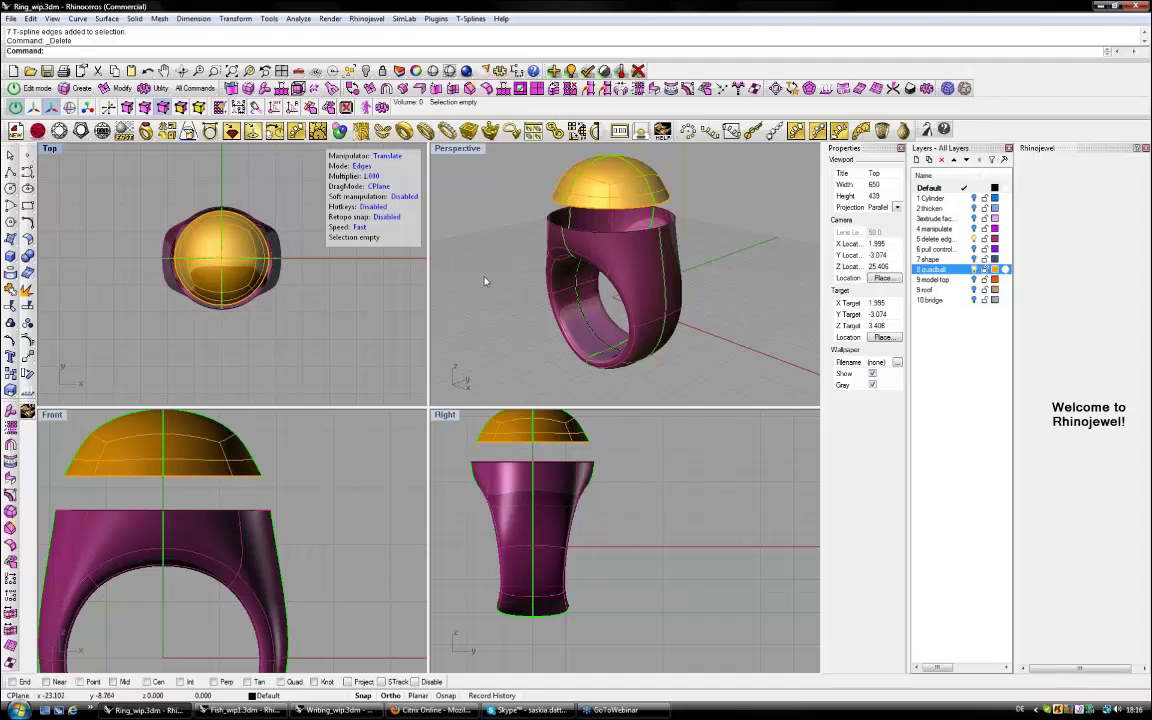
Examine how the edges of the dome and the ring's opening line up in the perspective and top views.
{"action": "right_click_drag", "start_coordinate": [484, 281], "coordinate": [407, 264]}
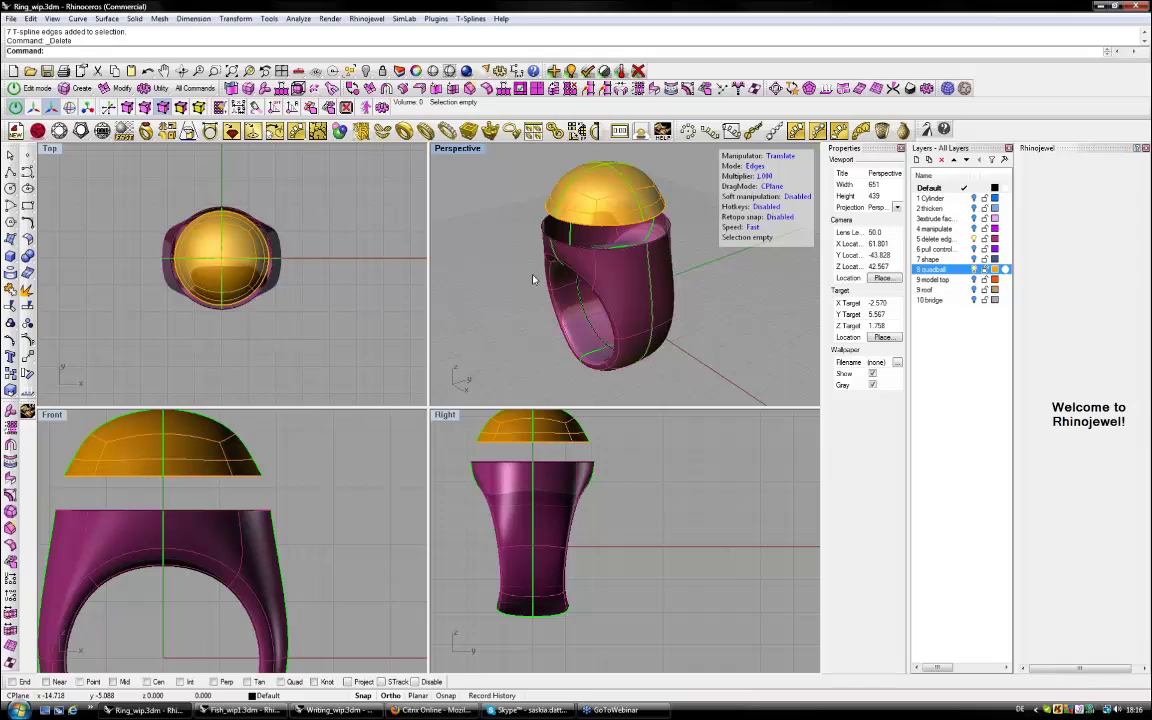
{"action": "mouse_move", "coordinate": [533, 280]}
{"action": "right_mouse_down"}
{"action": "mouse_move", "coordinate": [521, 273]}
{"action": "mouse_move", "coordinate": [540, 263]}
{"action": "right_mouse_up"}
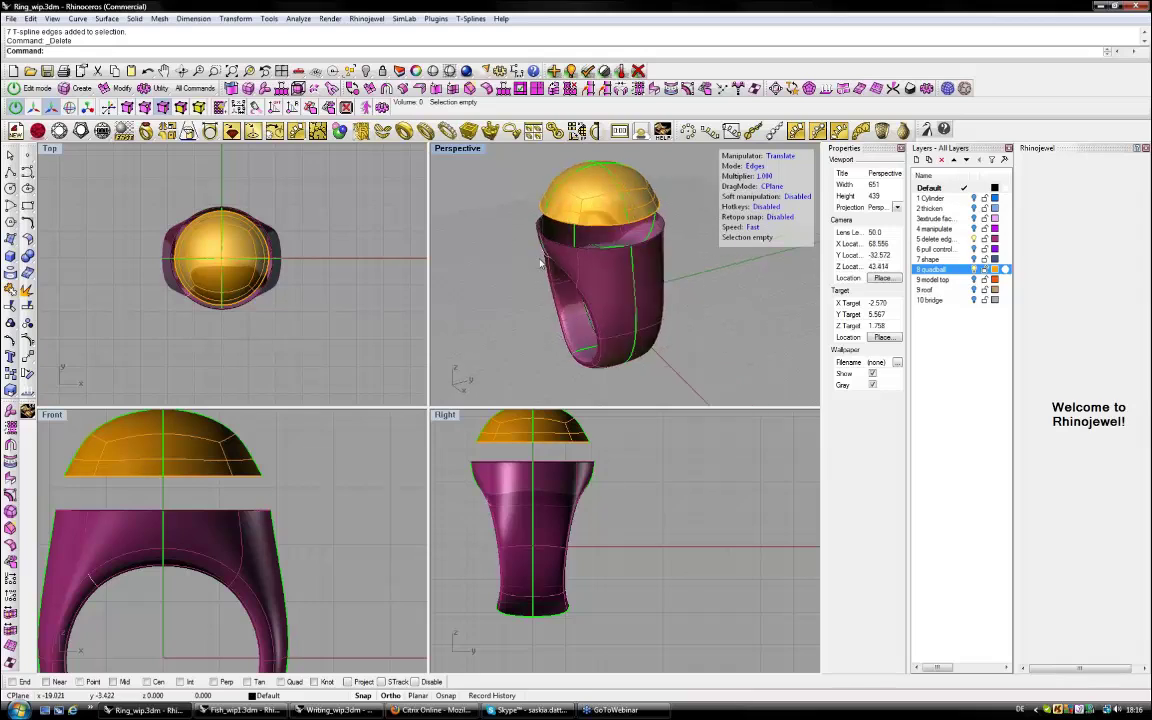
{"action": "scroll", "coordinate": [540, 263], "scroll_direction": "up", "scroll_amount": 3}
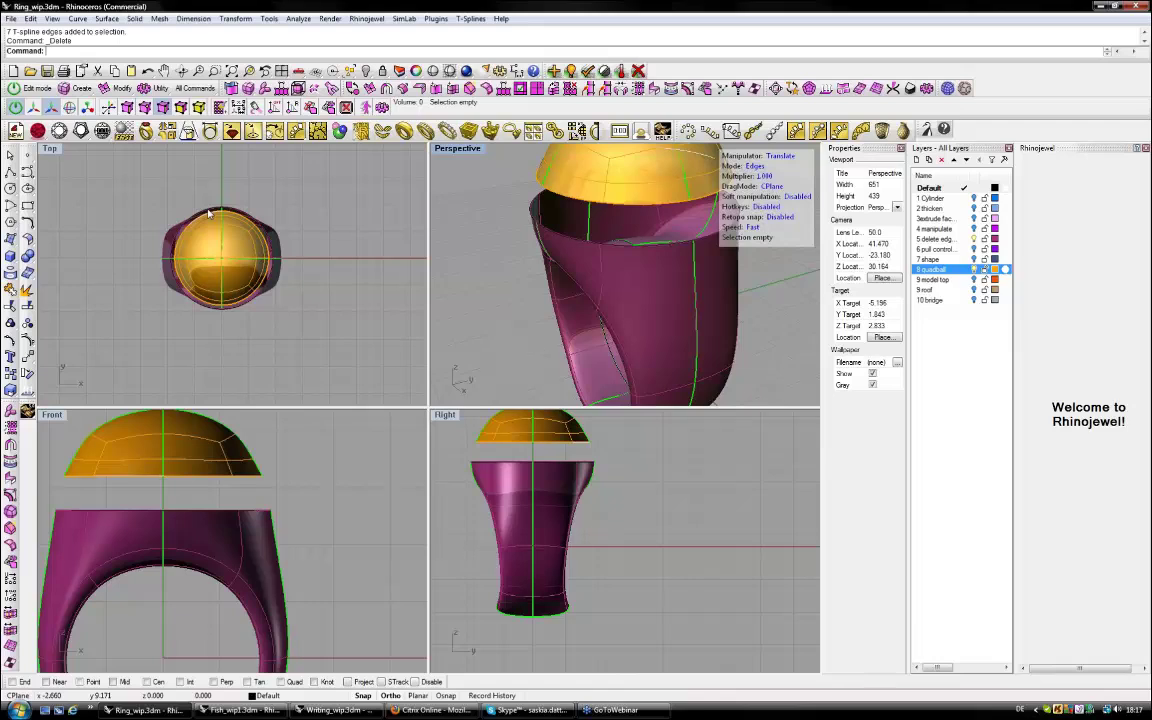
{"action": "right_click_drag", "start_coordinate": [209, 213], "coordinate": [210, 199]}
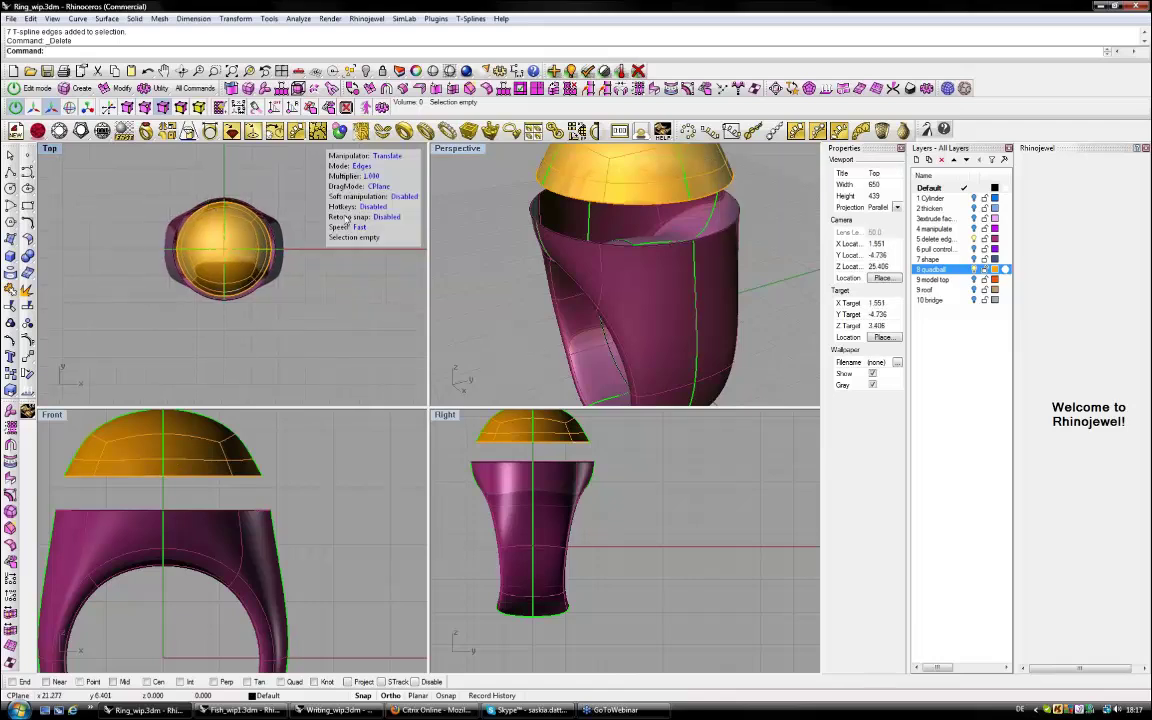
{"action": "right_click_drag", "start_coordinate": [355, 217], "coordinate": [351, 220]}
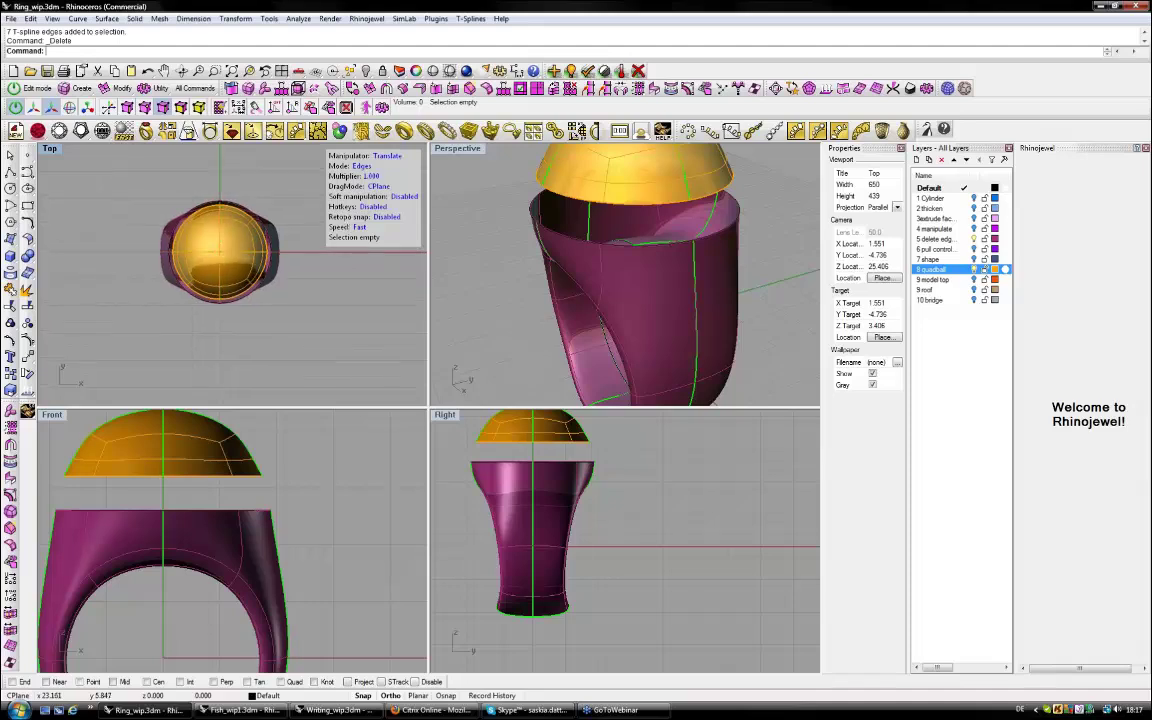
{"action": "right_click_drag", "start_coordinate": [268, 294], "coordinate": [250, 294]}
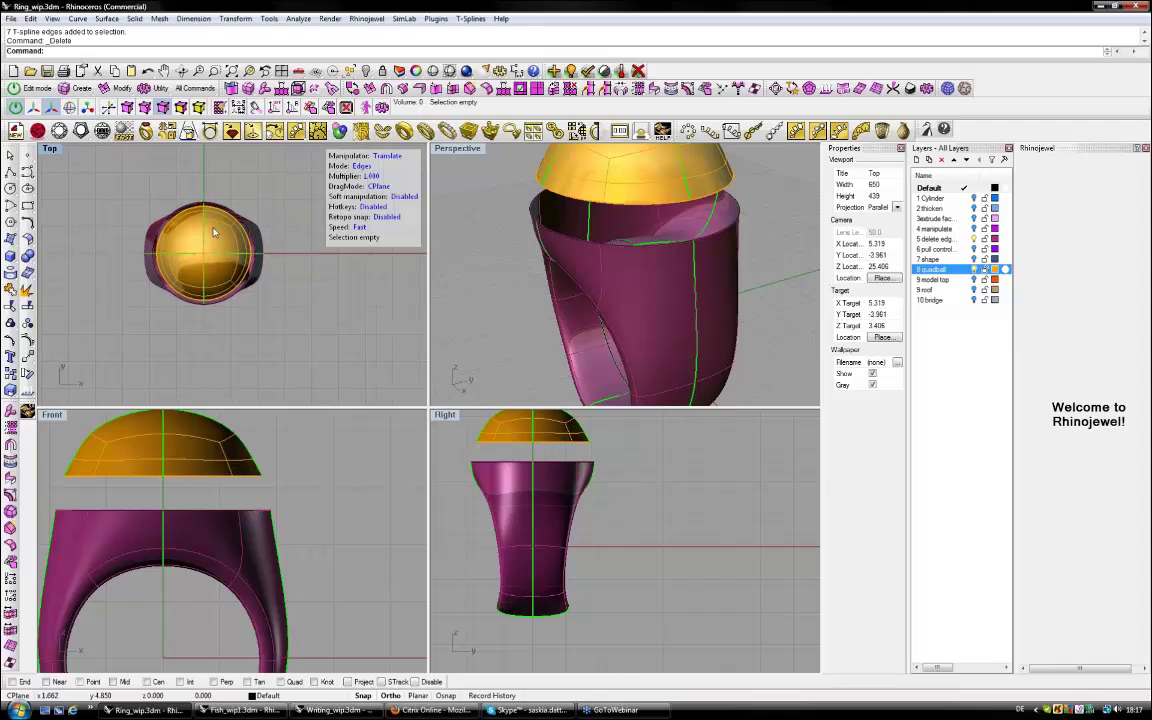
{"action": "right_click_drag", "start_coordinate": [580, 270], "coordinate": [566, 296]}
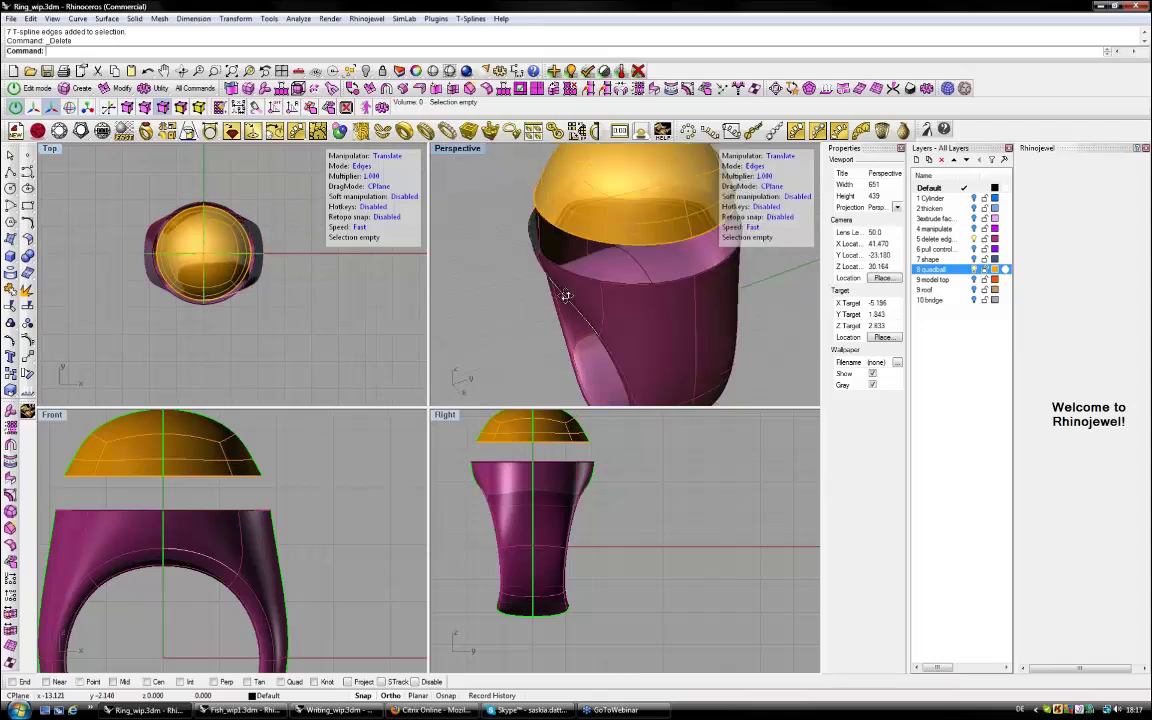
{"action": "right_click_drag", "start_coordinate": [566, 296], "coordinate": [572, 304]}
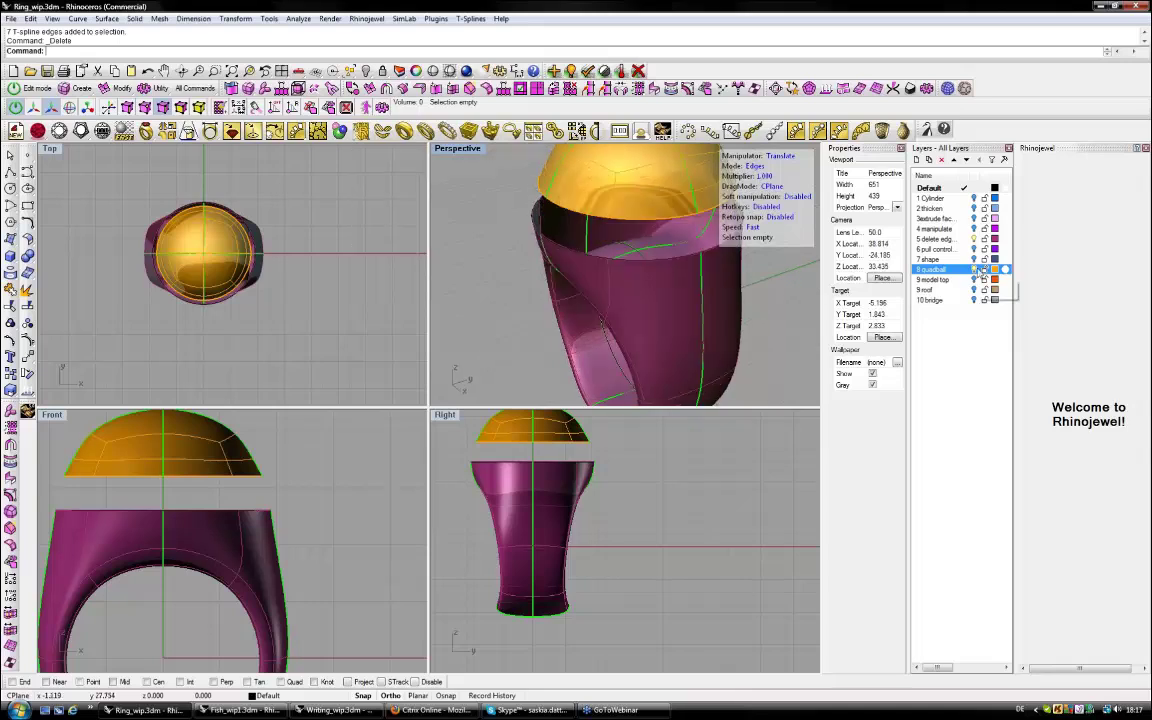
Select the dome's lower edge loop and the ring's top edge loop and bridge them with one segment and no twist.
{"action": "double_click", "coordinate": [211, 515]}
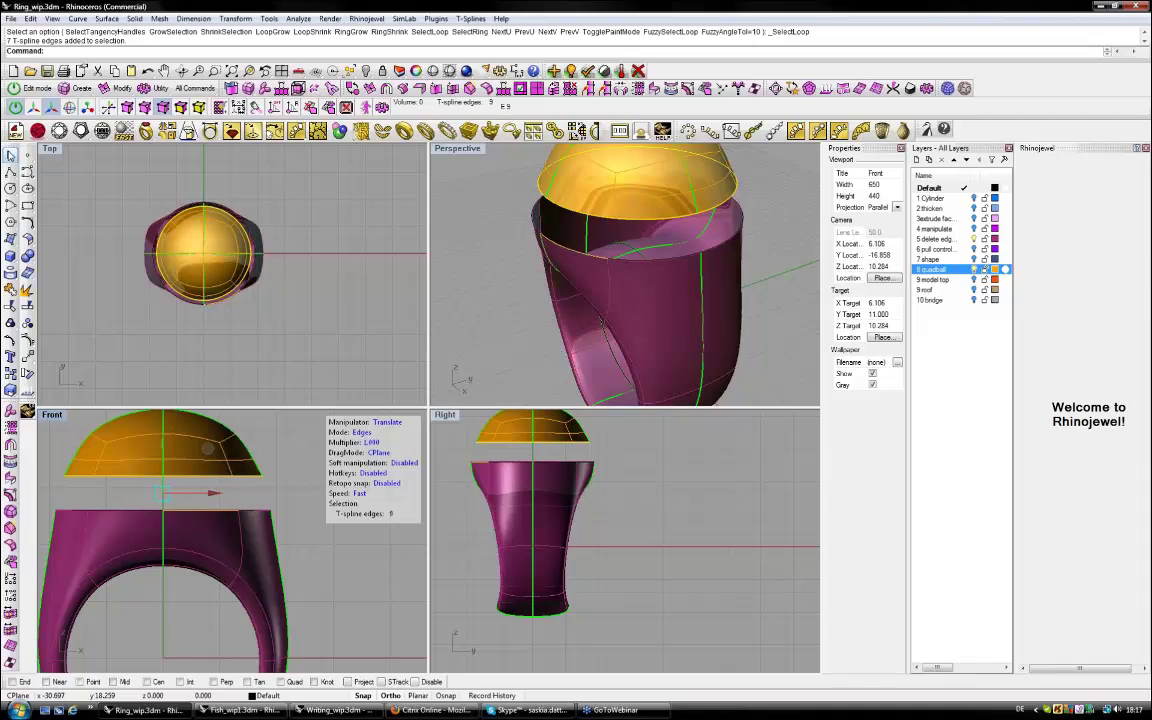
{"action": "key", "text": "Escape"}
{"action": "double_click", "coordinate": [113, 514]}
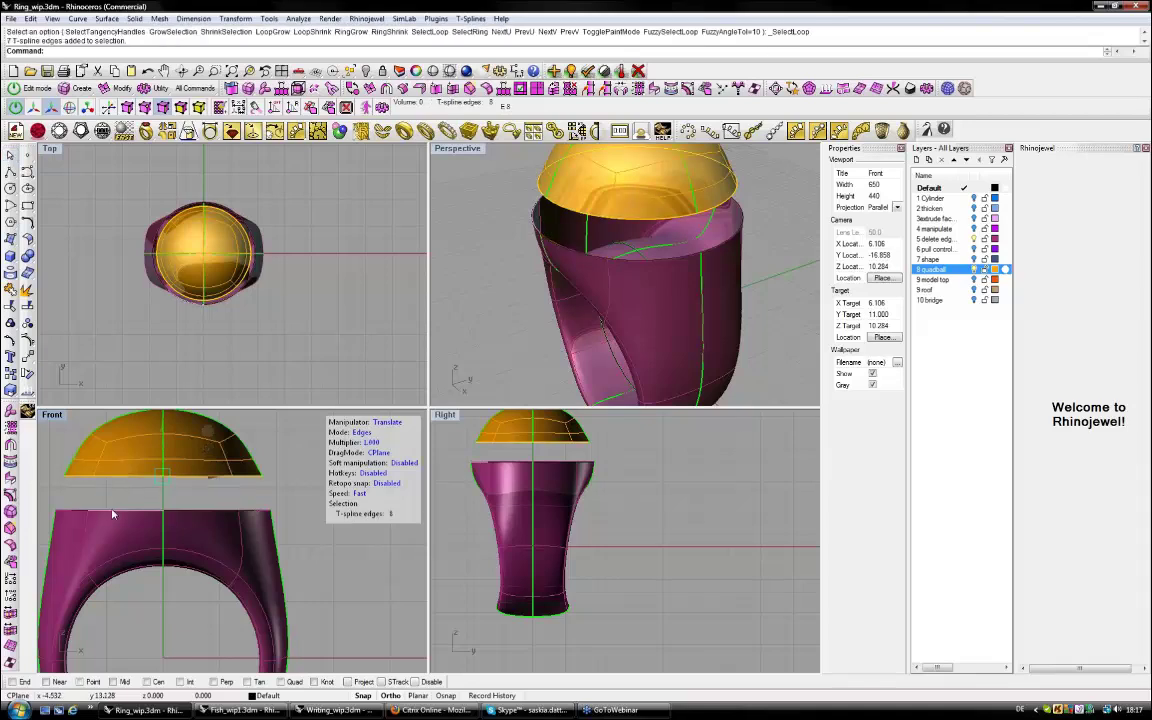
{"action": "left_click", "coordinate": [112, 513], "text": "shift"}
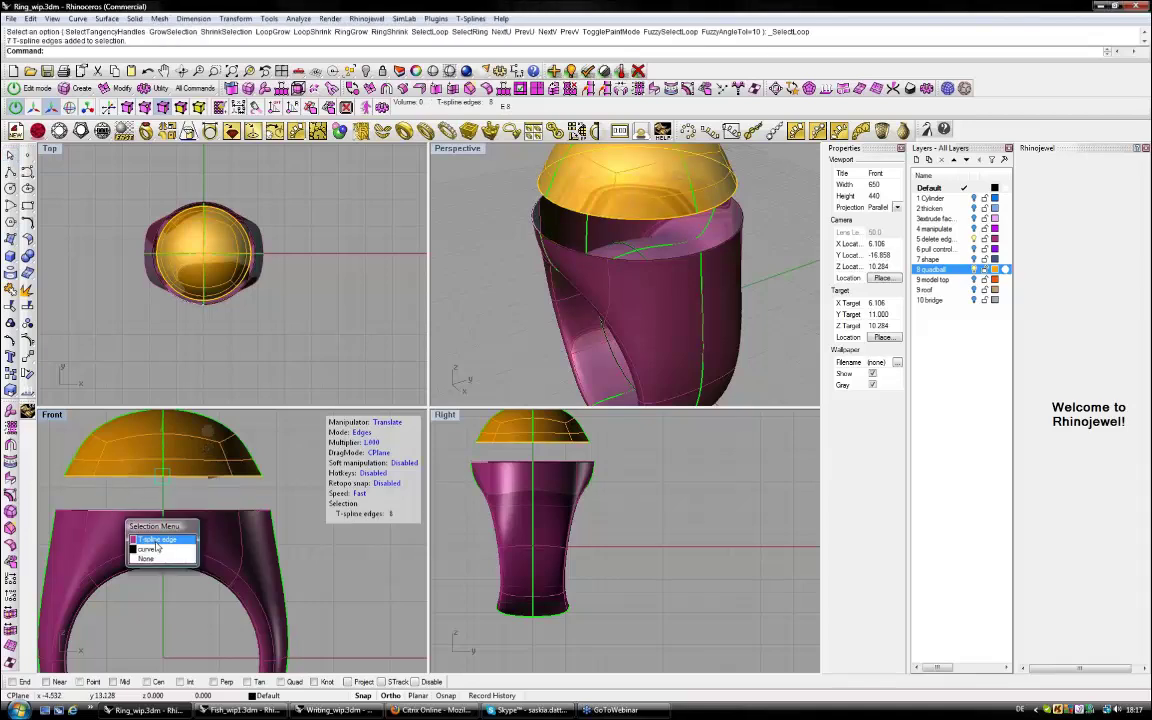
{"action": "left_click", "coordinate": [156, 544]}
{"action": "left_click", "coordinate": [156, 545]}
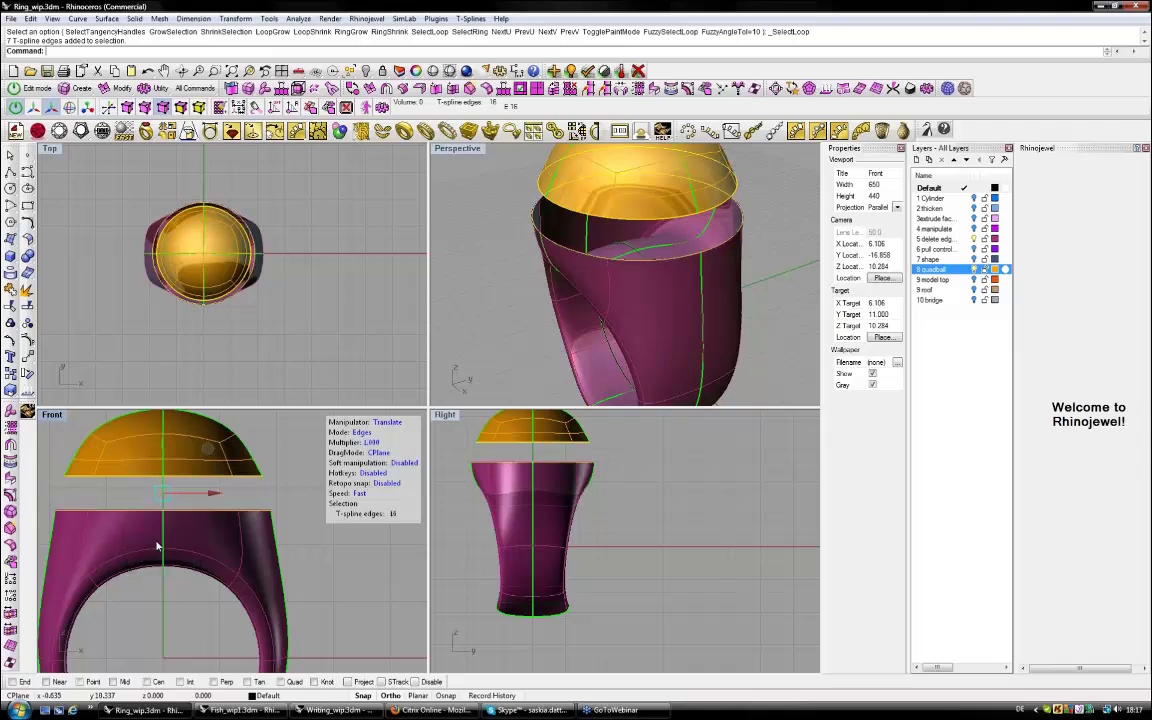
{"action": "left_click", "coordinate": [620, 90]}
{"action": "right_click", "coordinate": [273, 500]}
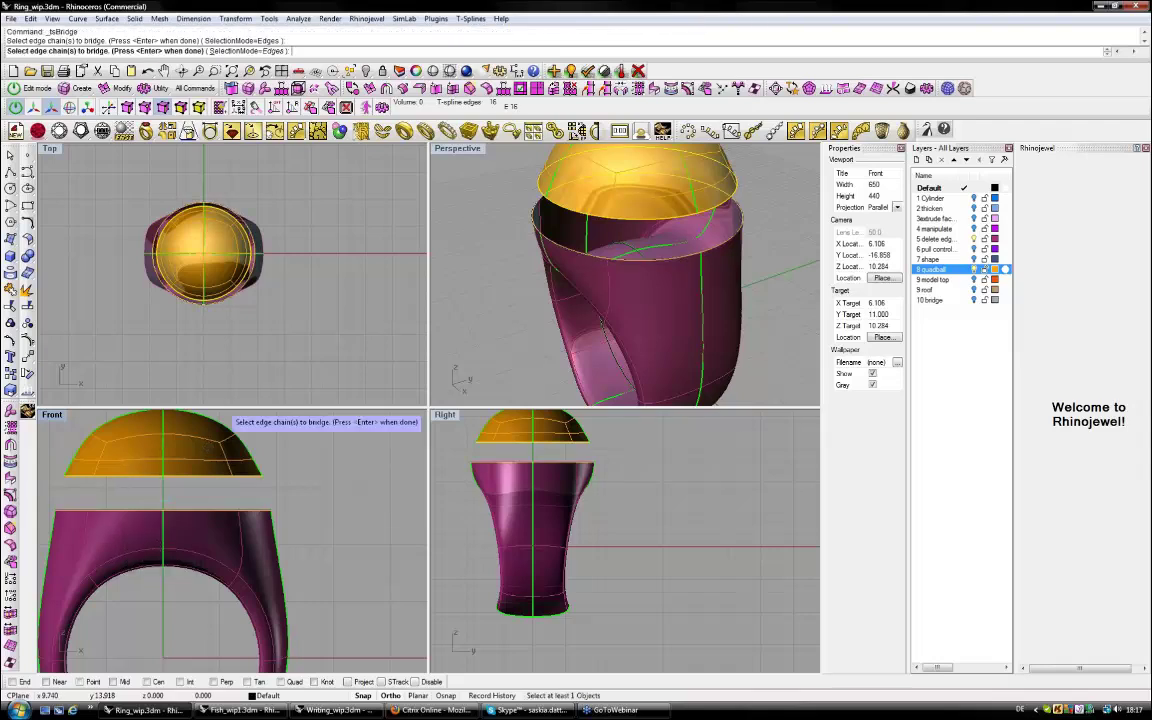
{"action": "key", "text": "Return"}
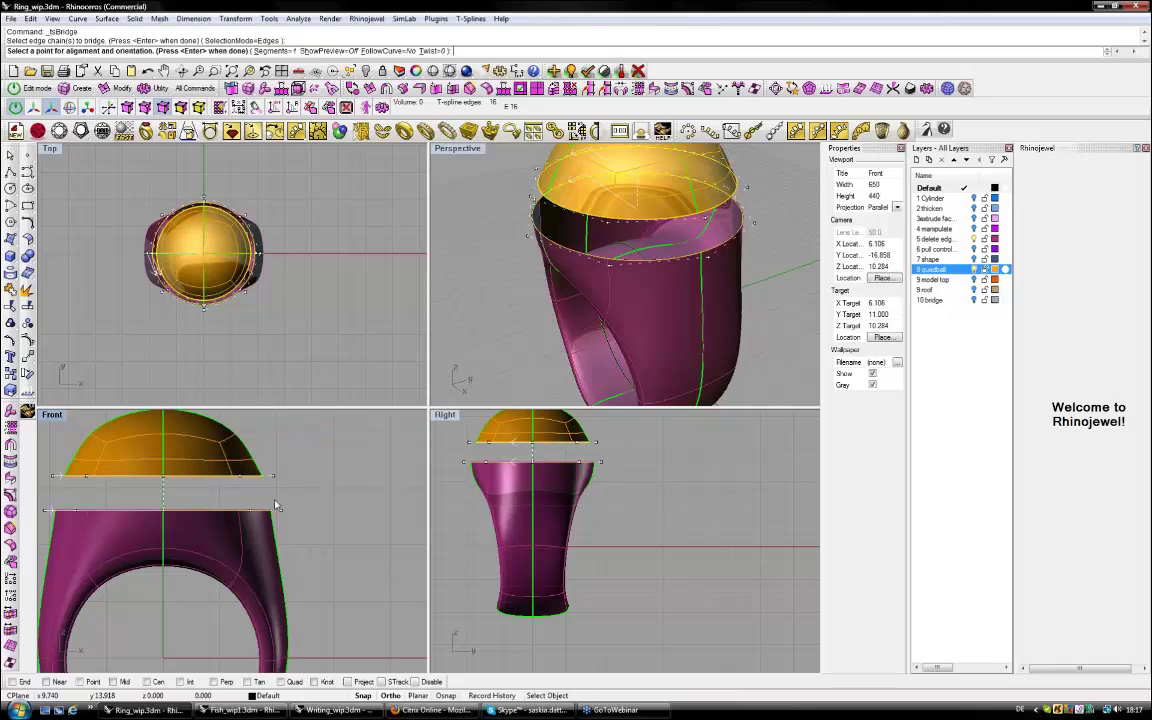
{"action": "key", "text": "Return"}
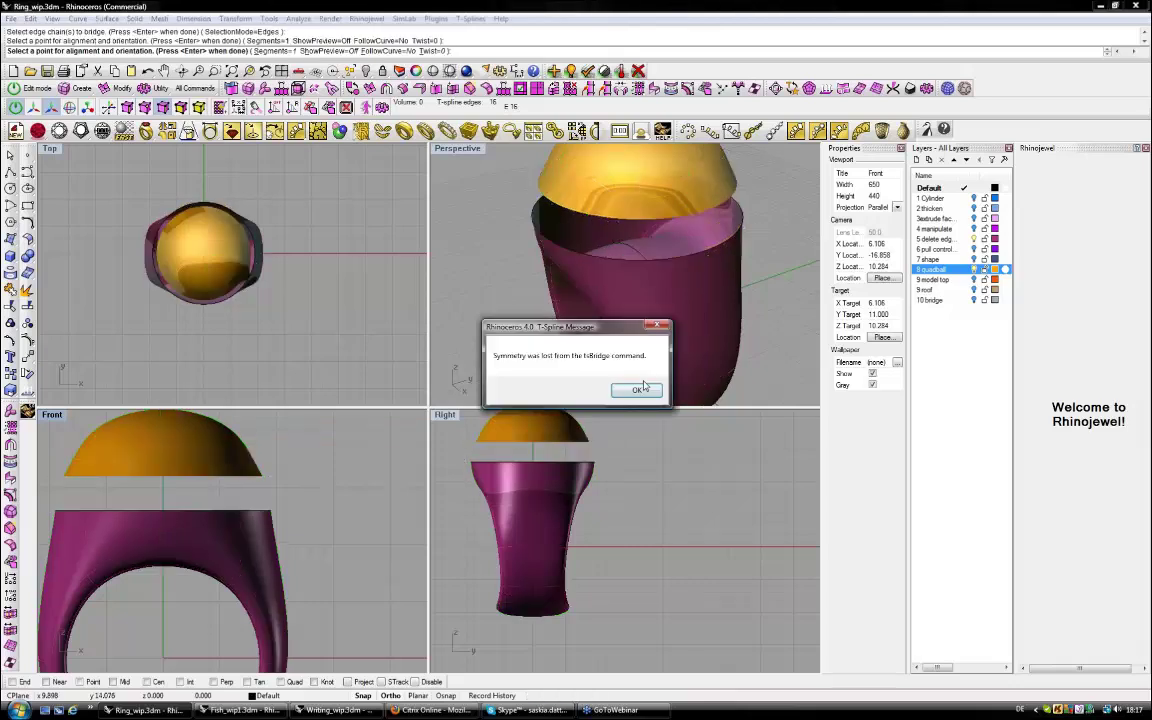
{"action": "left_click", "coordinate": [637, 389]}
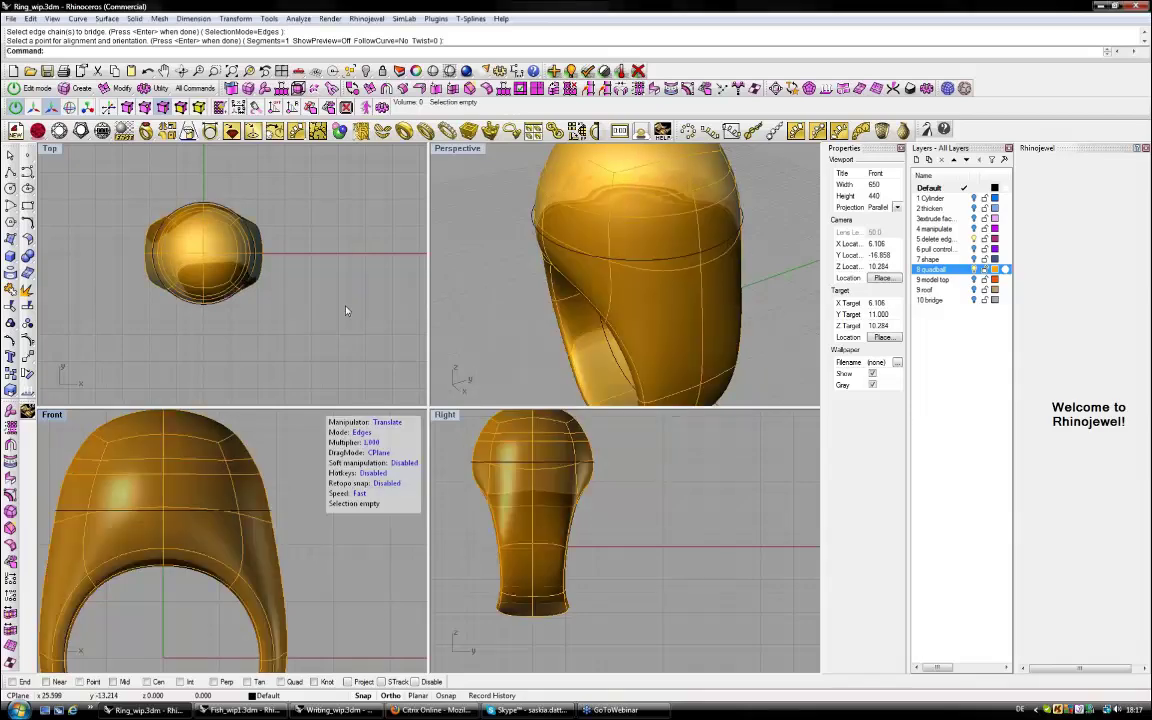
Examine the bridged dome ring from several angles in an enlarged perspective view.
{"action": "scroll", "coordinate": [590, 250], "scroll_direction": "down", "scroll_amount": 4}
{"action": "mouse_move", "coordinate": [590, 250]}
{"action": "right_mouse_down"}
{"action": "mouse_move", "coordinate": [683, 233]}
{"action": "mouse_move", "coordinate": [600, 270]}
{"action": "right_mouse_up"}
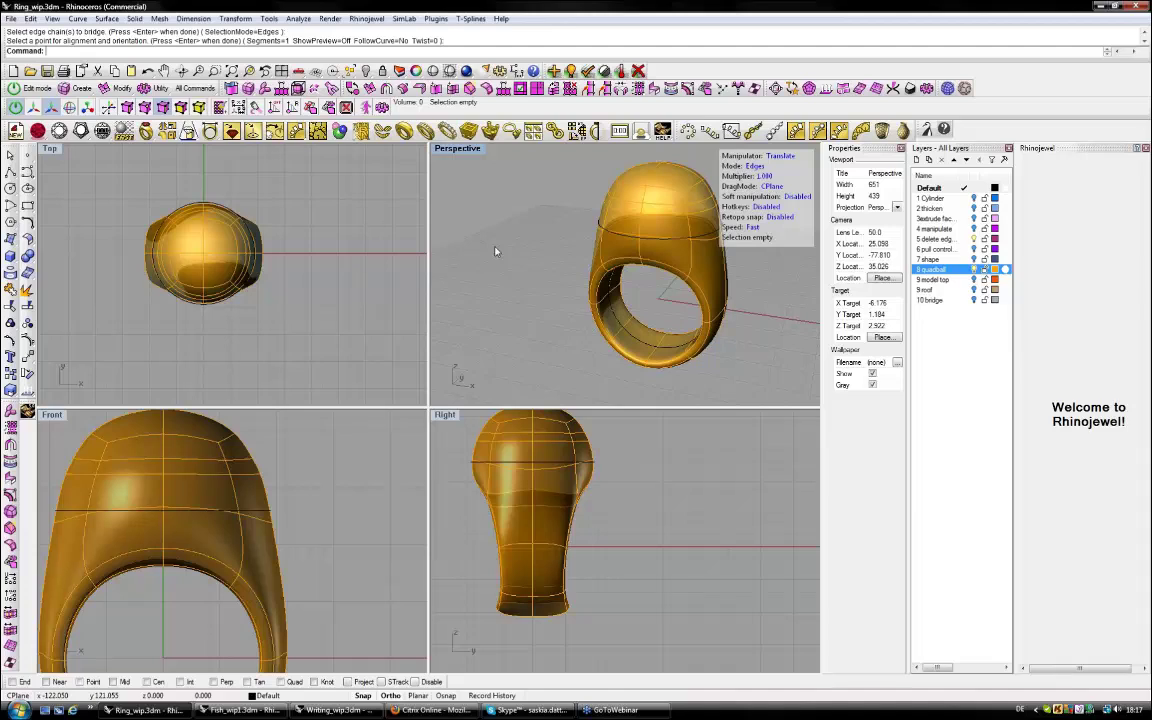
{"action": "key", "text": "ctrl+m"}
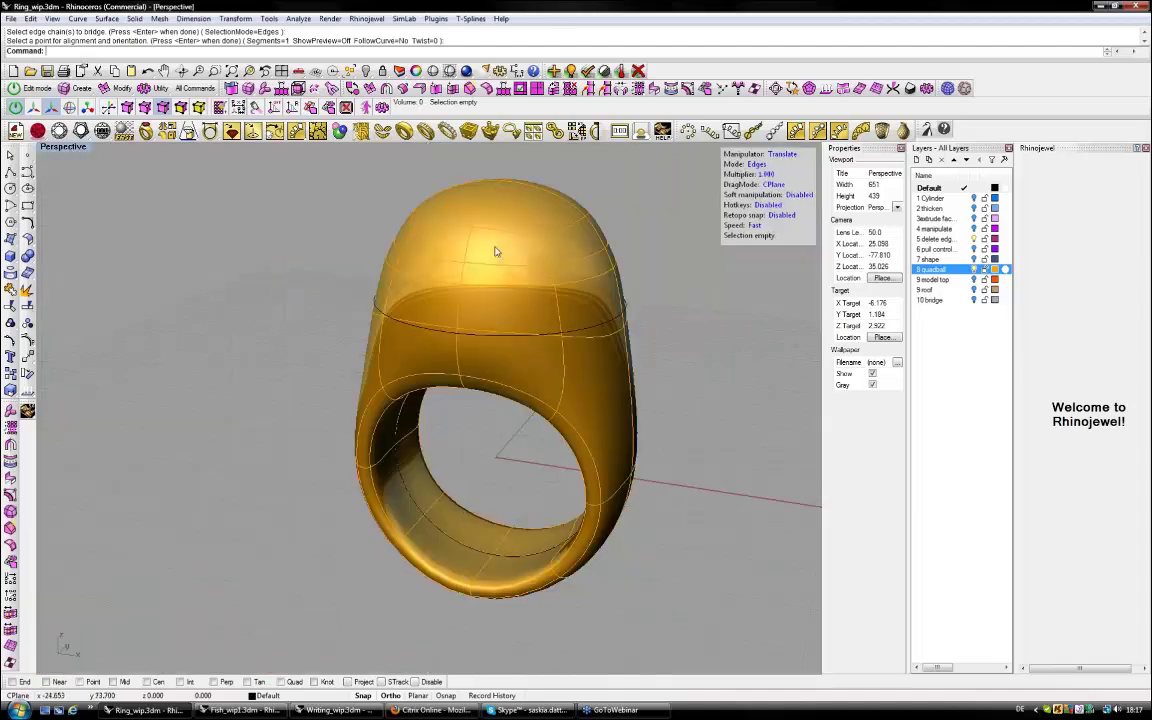
{"action": "scroll", "coordinate": [496, 252], "scroll_direction": "down", "scroll_amount": 4}
{"action": "right_click_drag", "start_coordinate": [496, 252], "coordinate": [563, 290]}
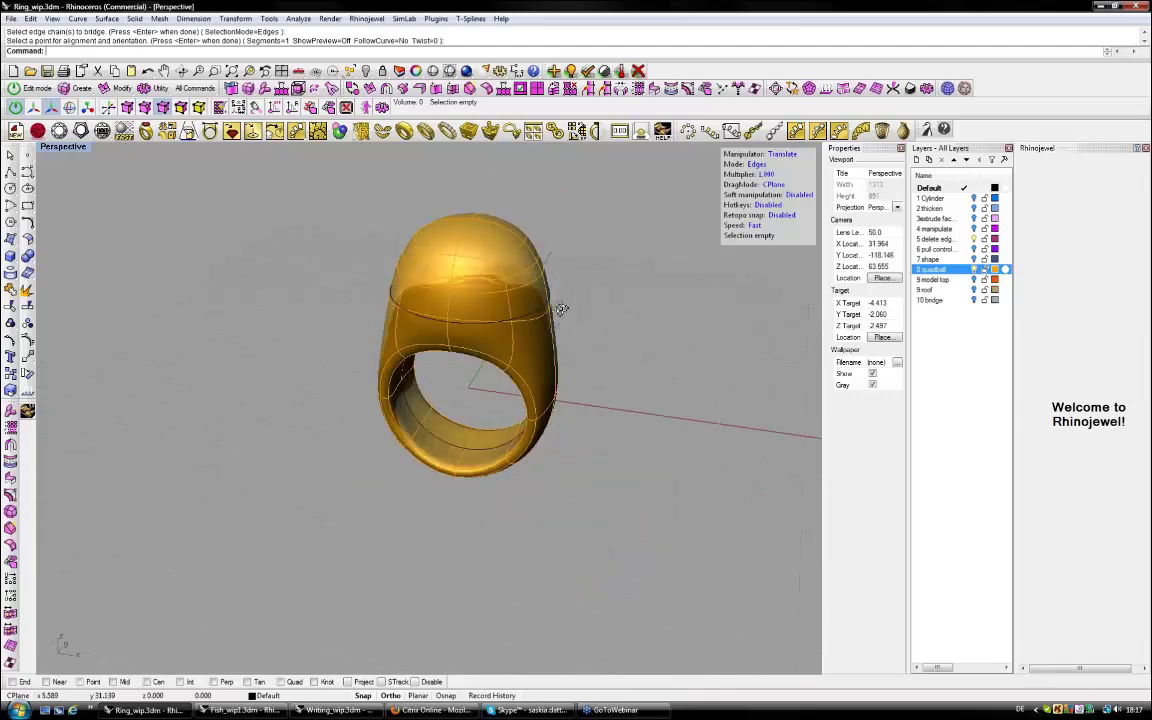
{"action": "right_click_drag", "start_coordinate": [561, 309], "coordinate": [556, 318]}
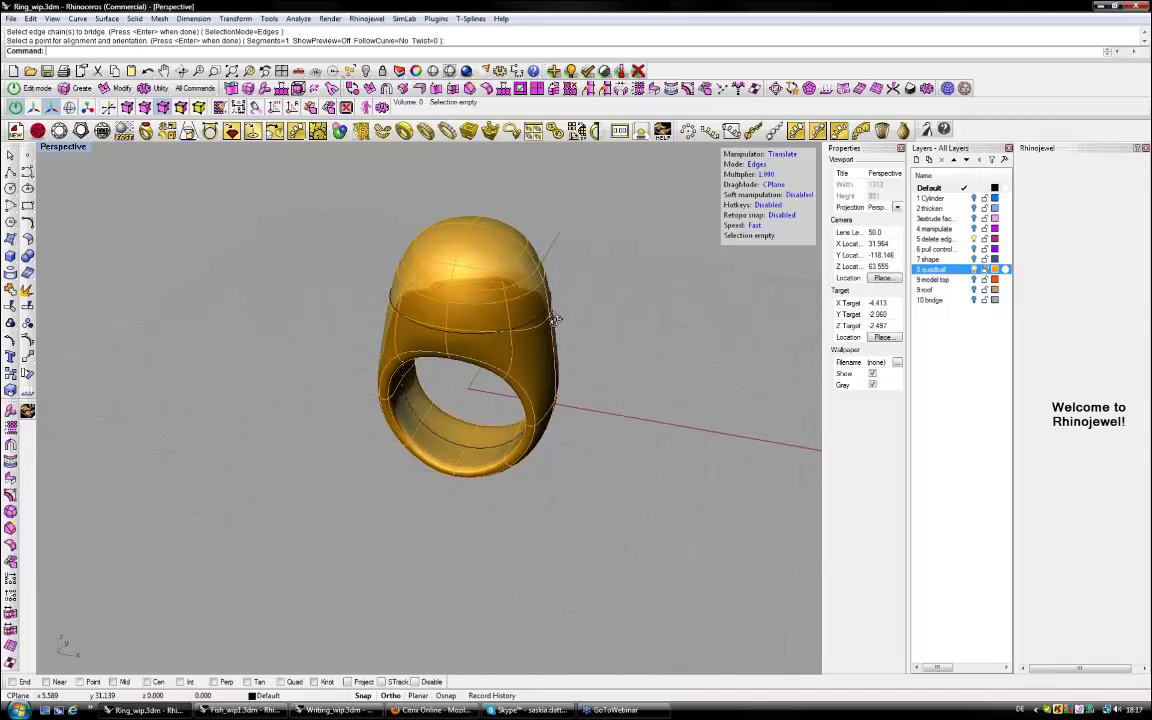
Delete the edge loop around the dome ring just below the bridged seam.
{"action": "right_click_drag", "start_coordinate": [556, 318], "coordinate": [476, 353]}
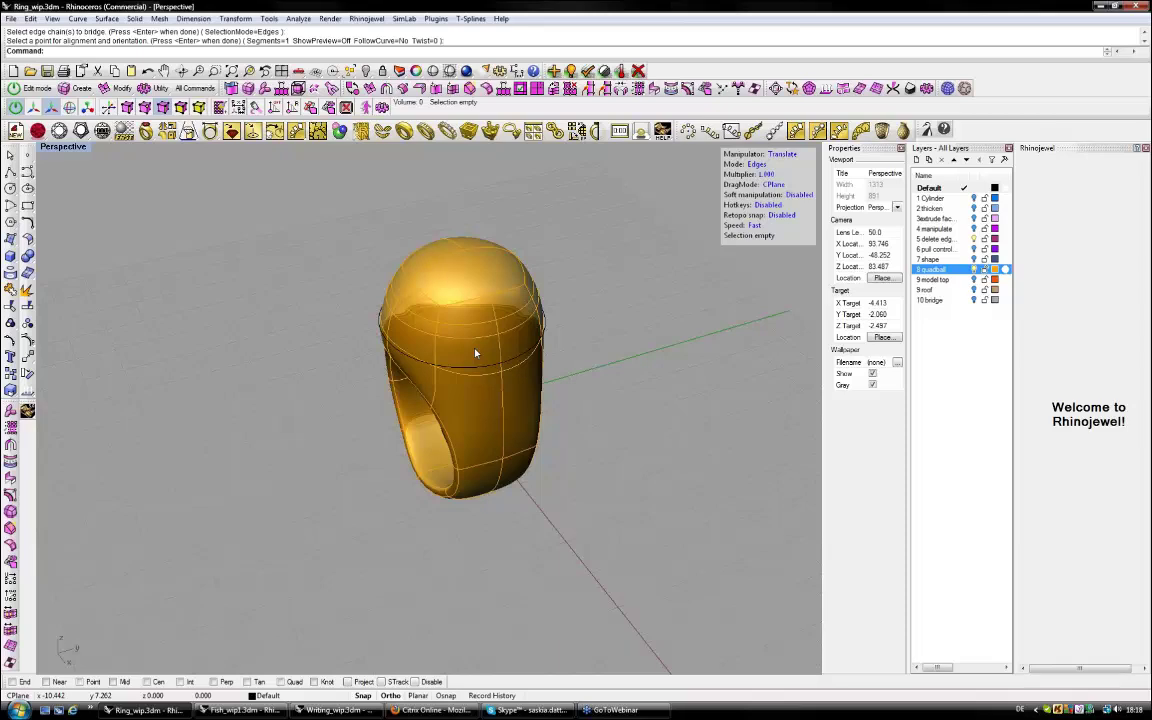
{"action": "double_click", "coordinate": [496, 360]}
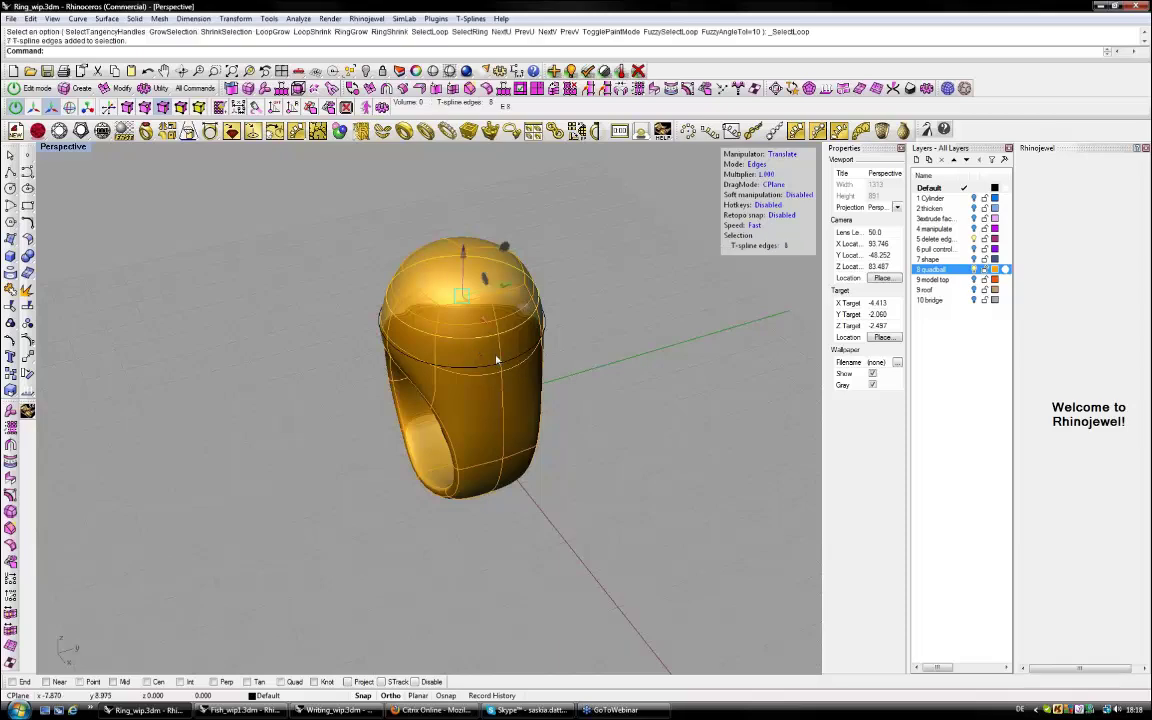
{"action": "key", "text": "Delete"}
{"action": "right_click_drag", "start_coordinate": [496, 360], "coordinate": [514, 340]}
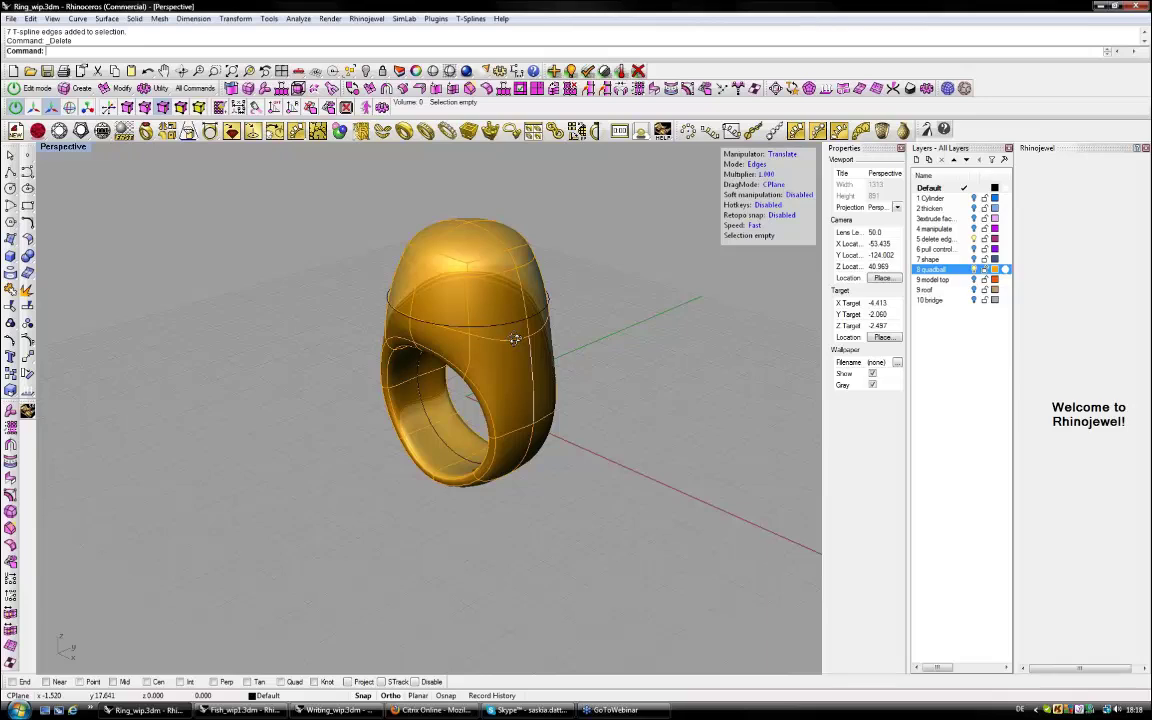
Undo the edge loop deletion and the dome bridge, and show layer "9 model top" instead of "8 quadball".
{"action": "left_click", "coordinate": [147, 72]}
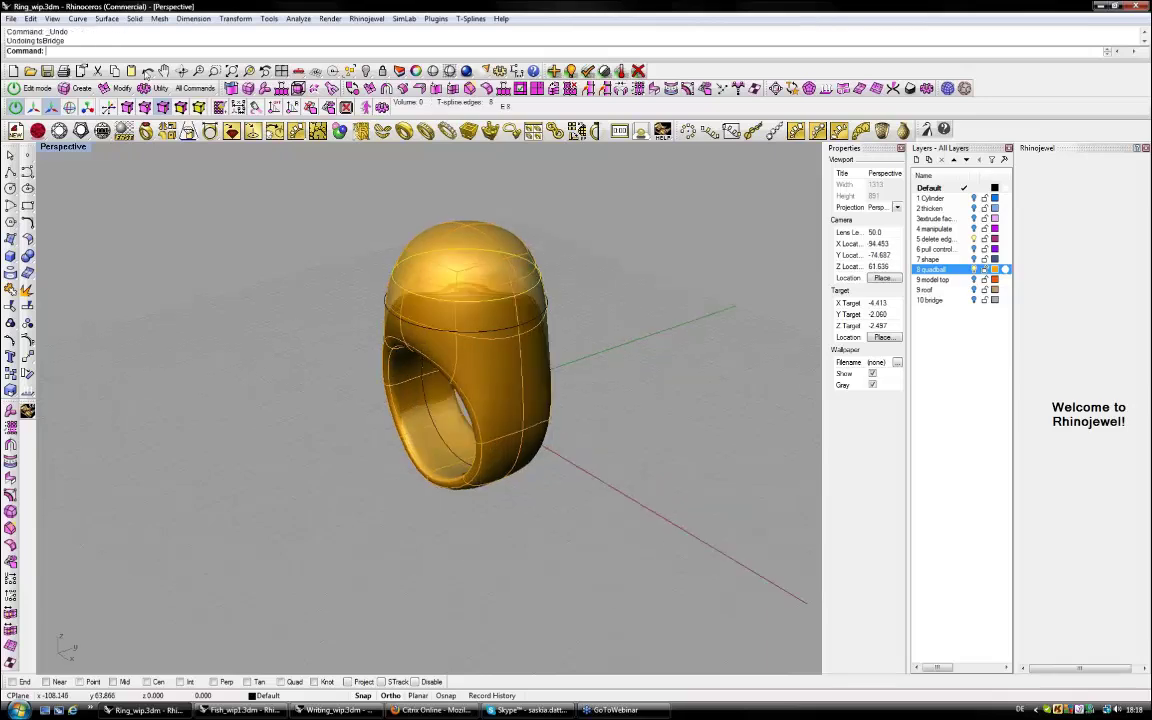
{"action": "left_click", "coordinate": [974, 270]}
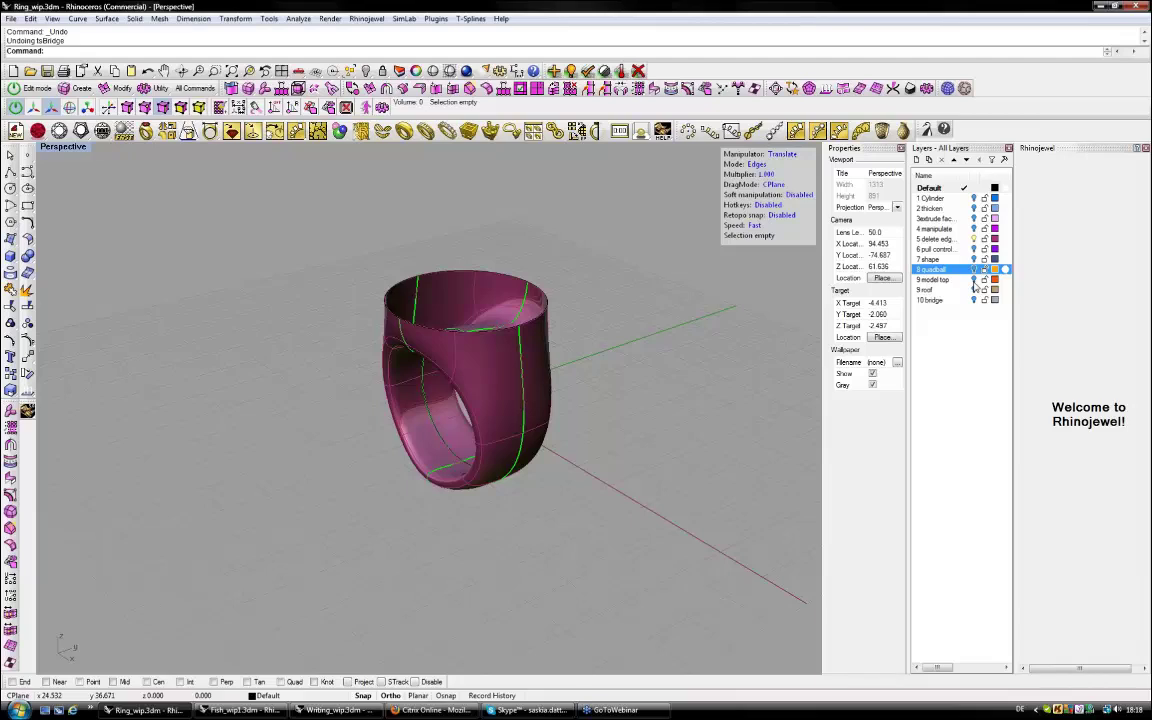
{"action": "left_click", "coordinate": [974, 280]}
Bridge the cushion-shaped top's lower edge loop to the ring's opening edge loop with one segment and no twist.
{"action": "right_click_drag", "start_coordinate": [552, 271], "coordinate": [529, 336]}
{"action": "left_click", "coordinate": [500, 381]}
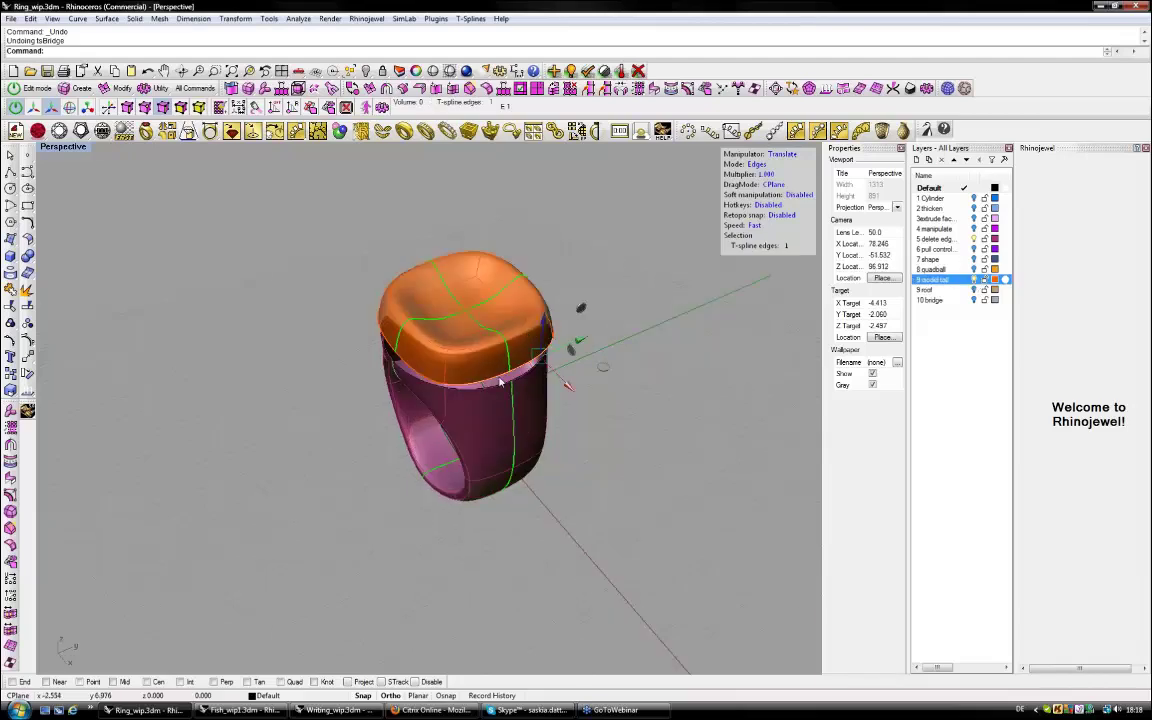
{"action": "double_click", "coordinate": [512, 379]}
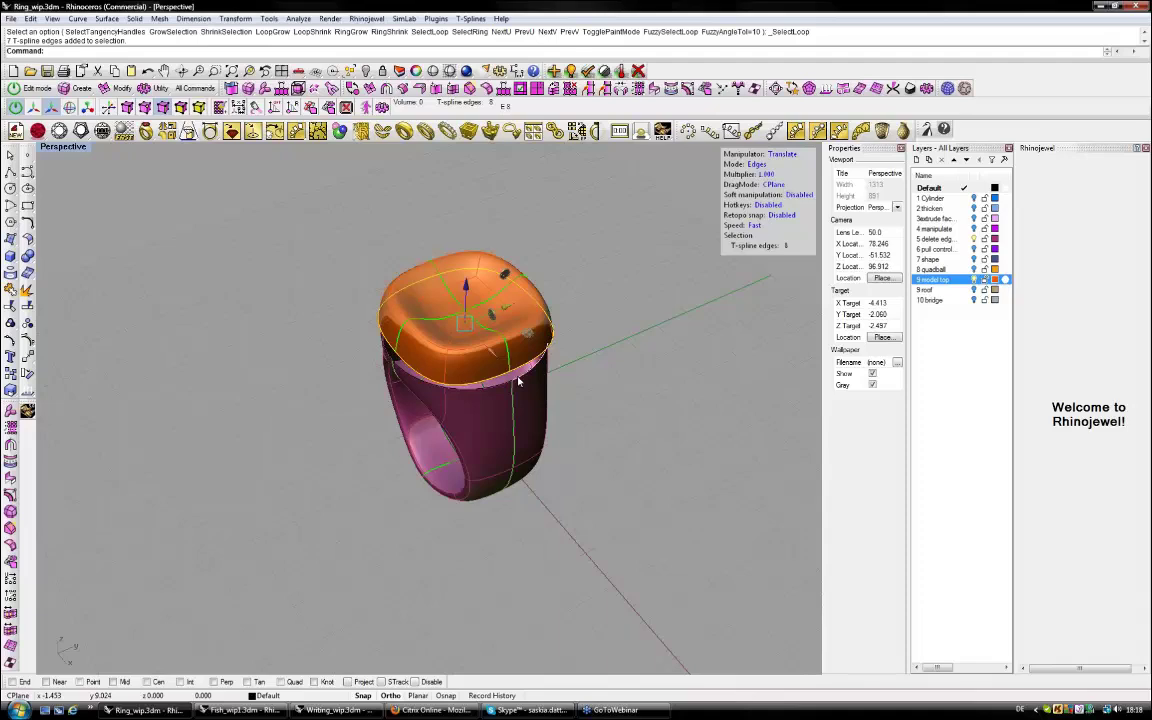
{"action": "left_click", "coordinate": [518, 383]}
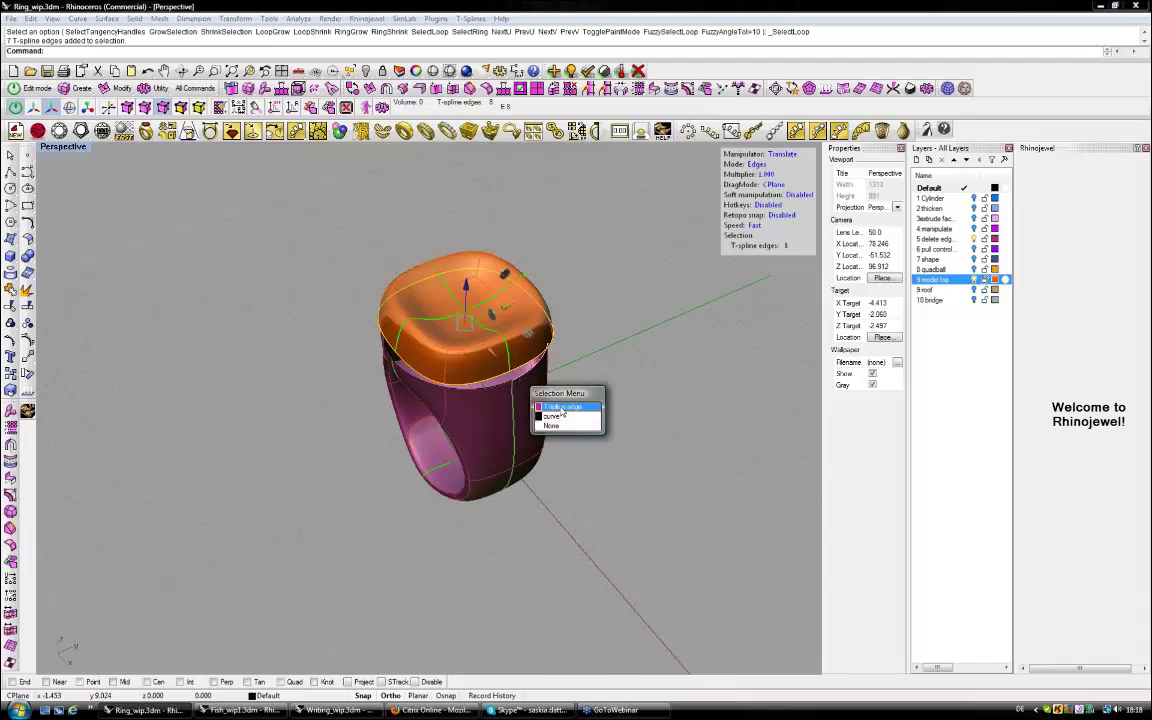
{"action": "left_click", "coordinate": [562, 408]}
{"action": "left_click", "coordinate": [619, 89]}
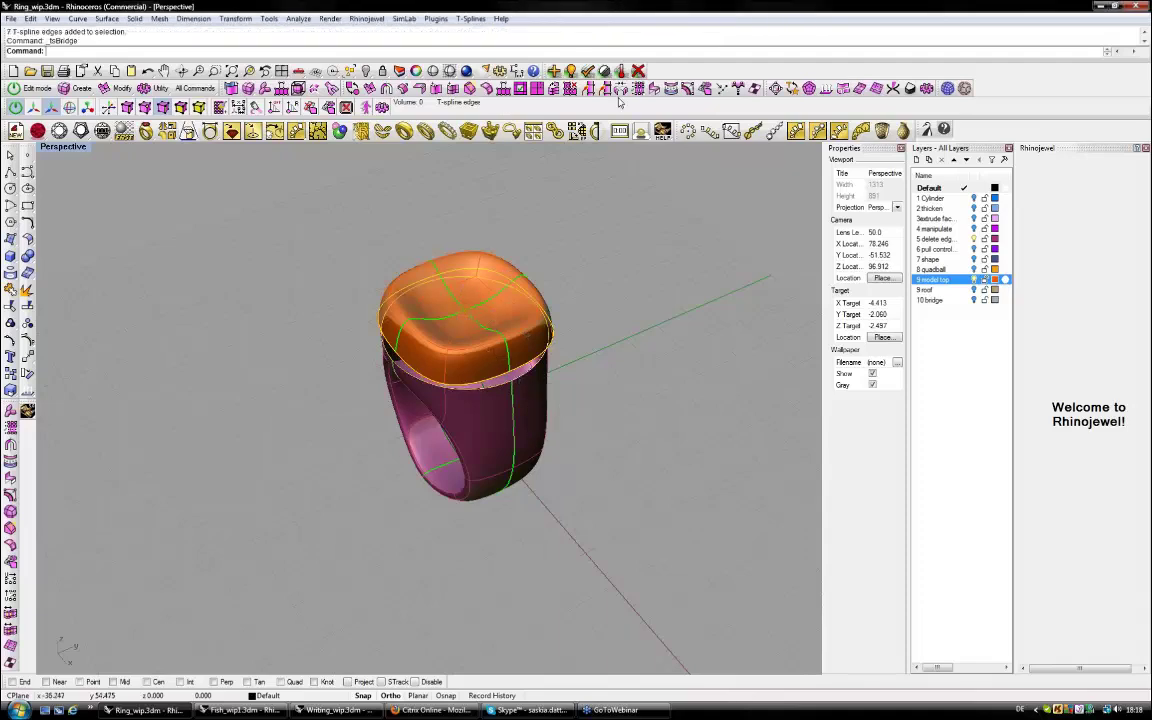
{"action": "key", "text": "Return"}
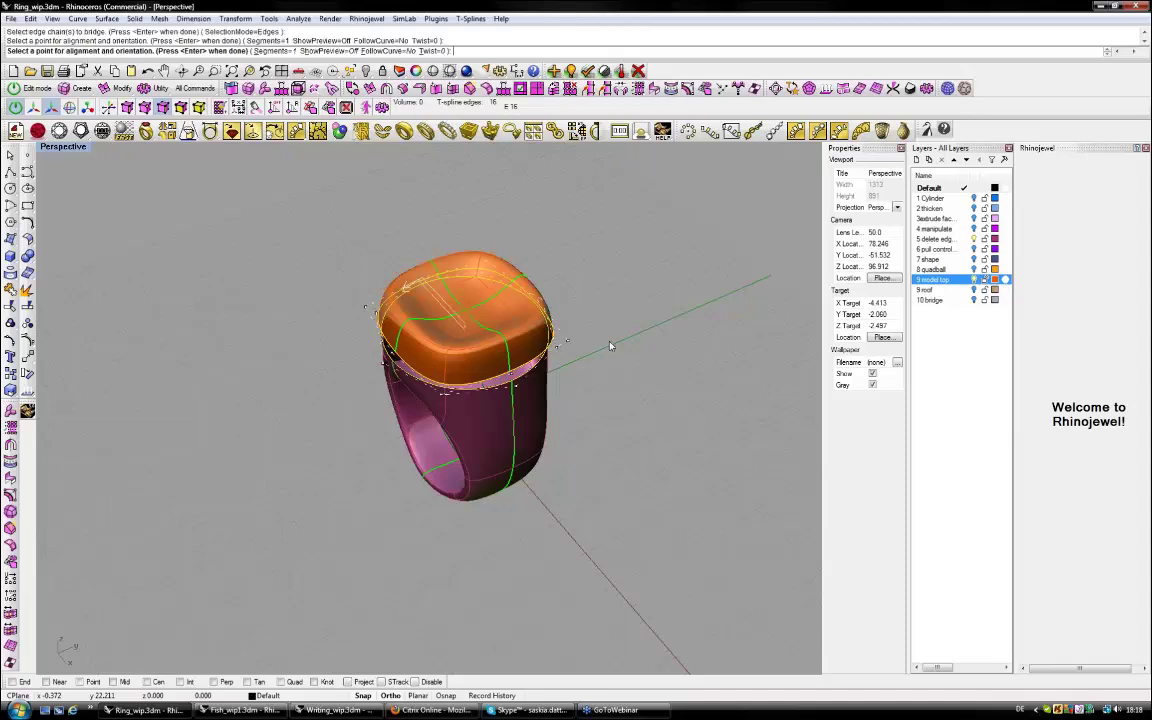
{"action": "key", "text": "Return"}
{"action": "left_click", "coordinate": [636, 392]}
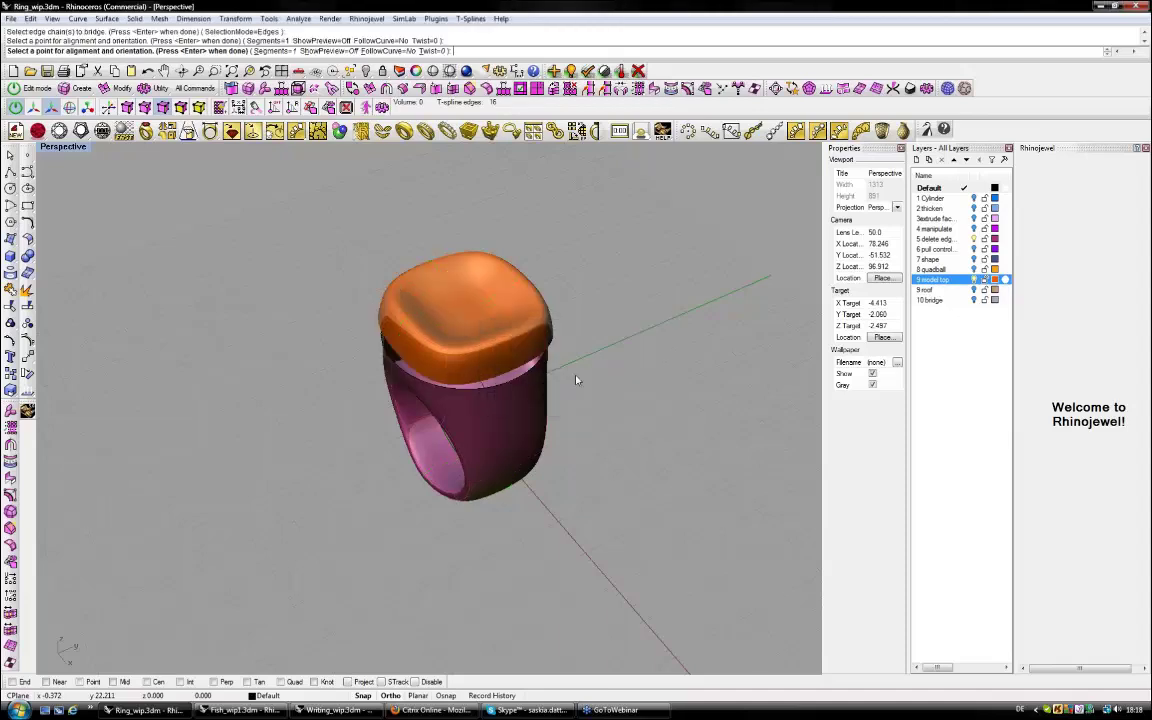
{"action": "key", "text": "Return"}
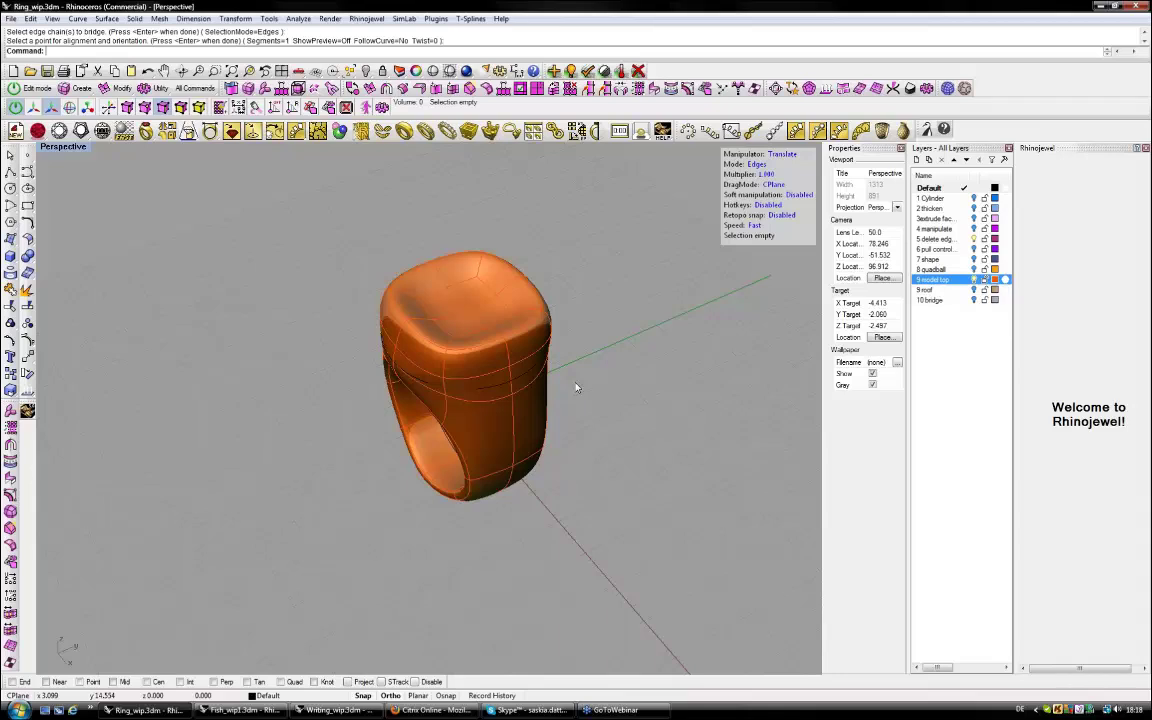
Delete the extra edge loop along the bridged seam between the cushion-shaped top and the ring.
{"action": "right_click_drag", "start_coordinate": [576, 388], "coordinate": [422, 376]}
{"action": "double_click", "coordinate": [472, 339]}
{"action": "key", "text": "Delete"}
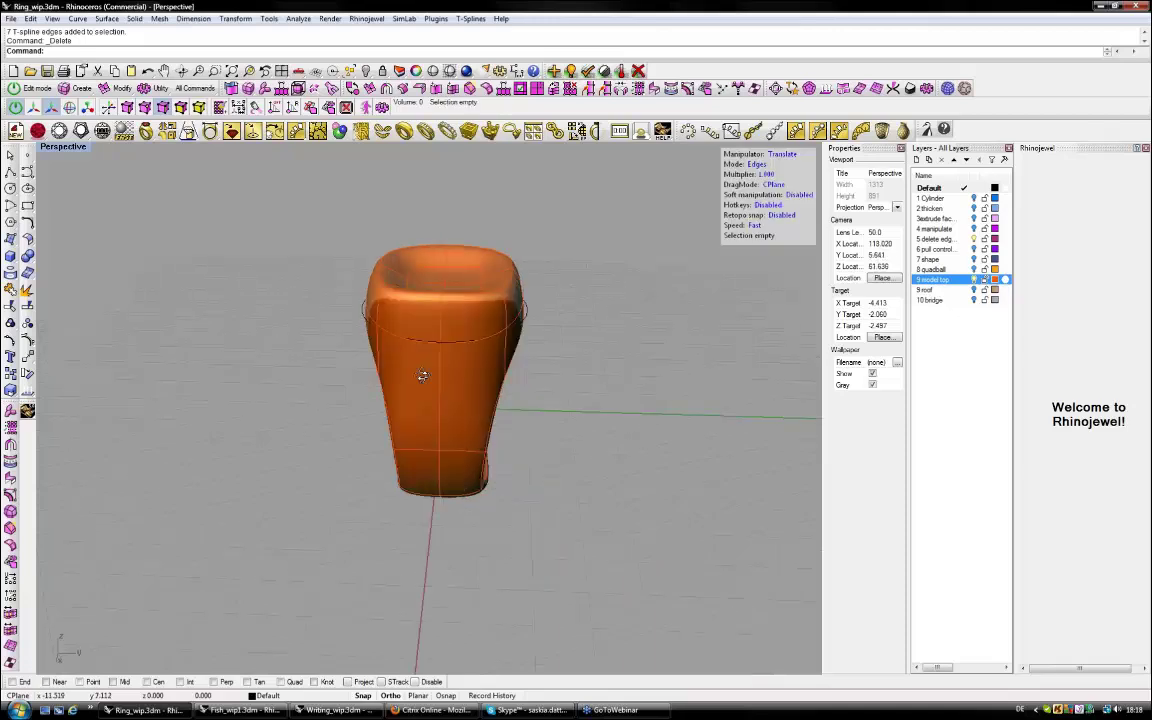
{"action": "right_click_drag", "start_coordinate": [422, 376], "coordinate": [226, 316]}
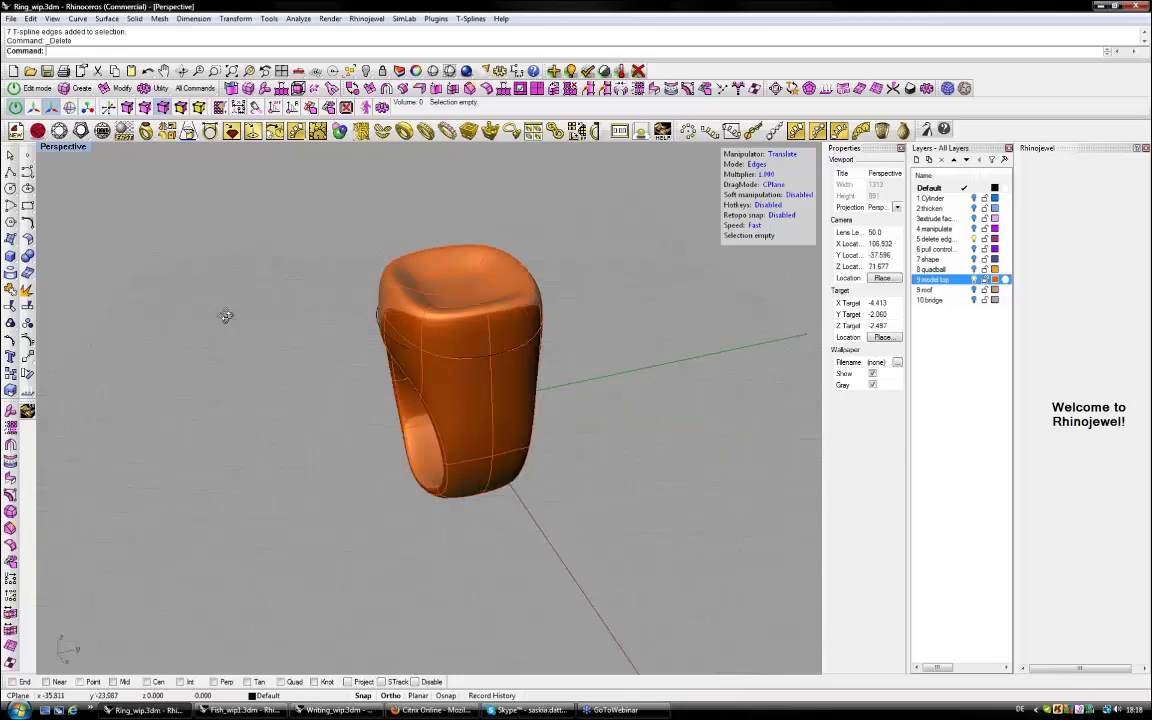
{"action": "right_click_drag", "start_coordinate": [226, 316], "coordinate": [366, 312]}
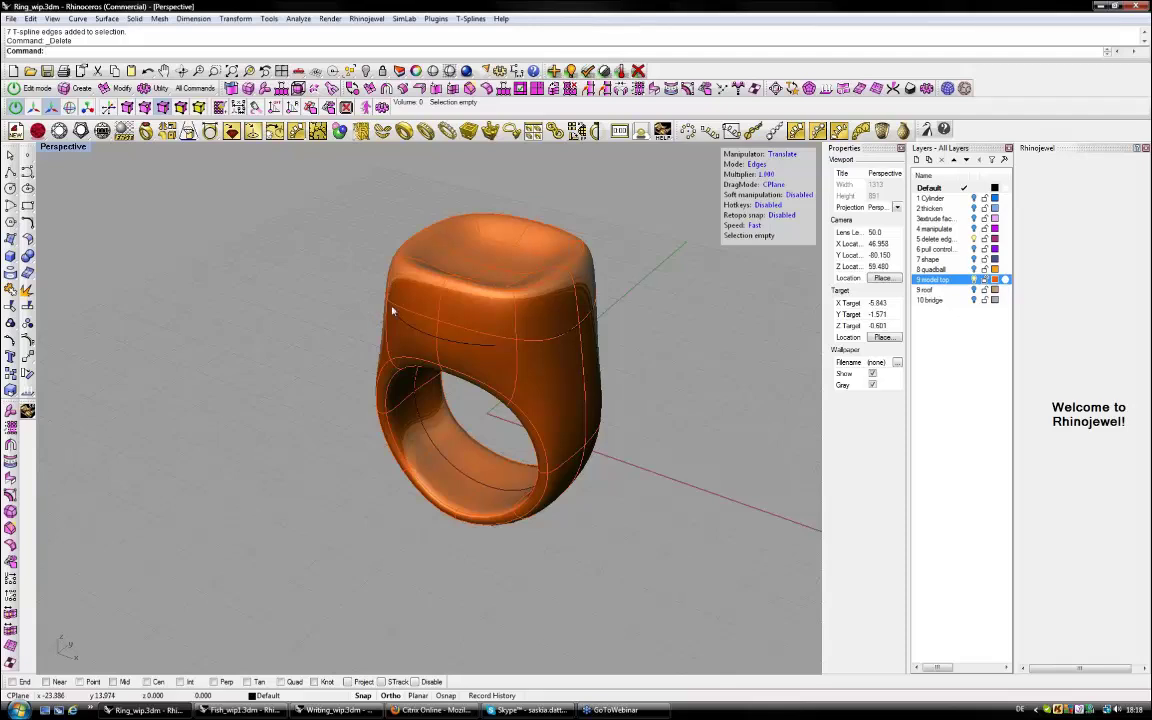
Select a T-spline edge on the ring's front below the top and examine the ring's shape from several angles.
{"action": "left_click", "coordinate": [497, 342]}
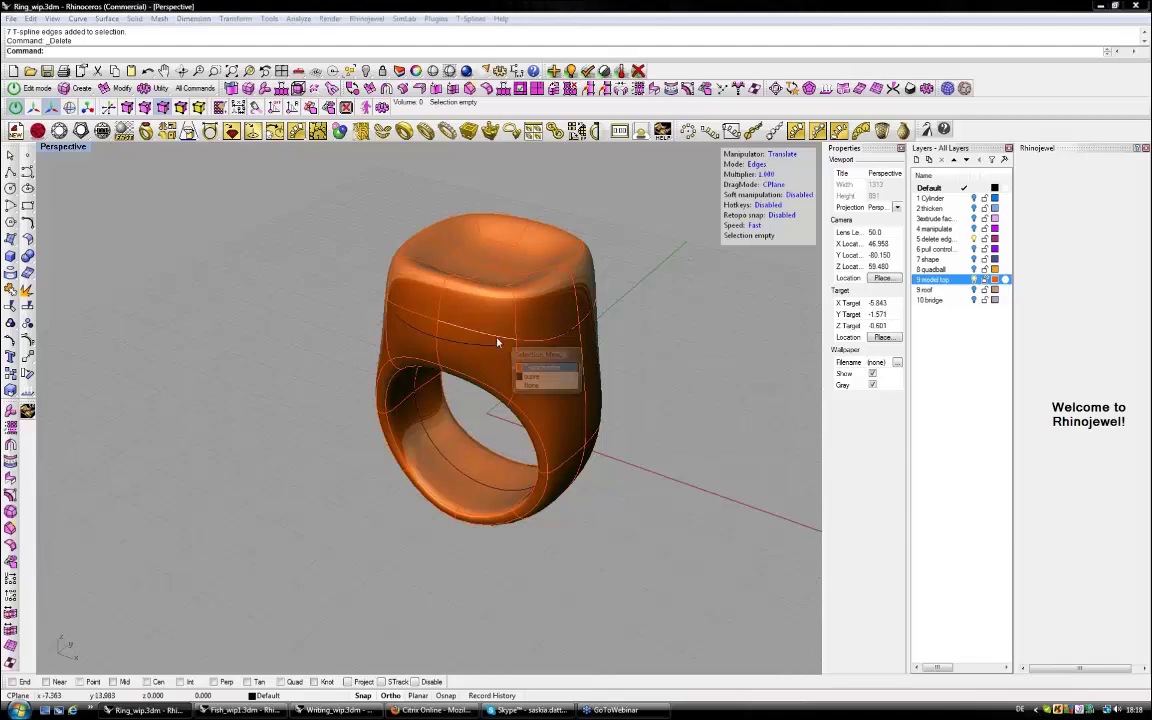
{"action": "left_click", "coordinate": [549, 370]}
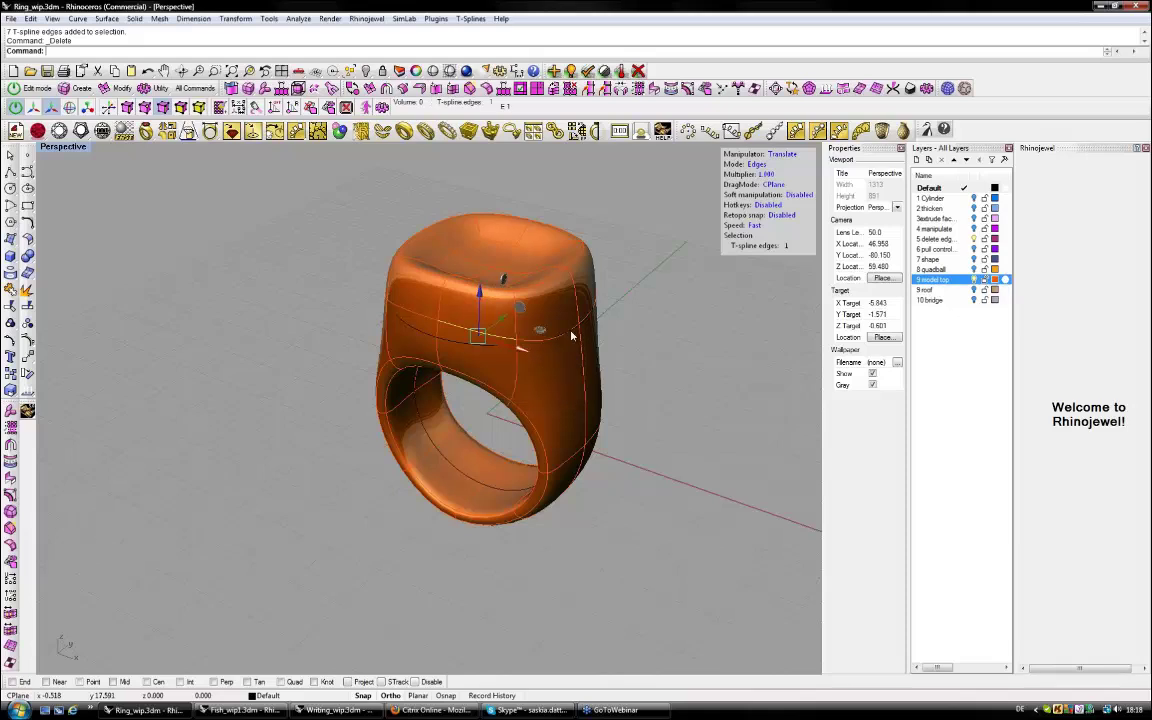
{"action": "right_click_drag", "start_coordinate": [572, 336], "coordinate": [561, 340]}
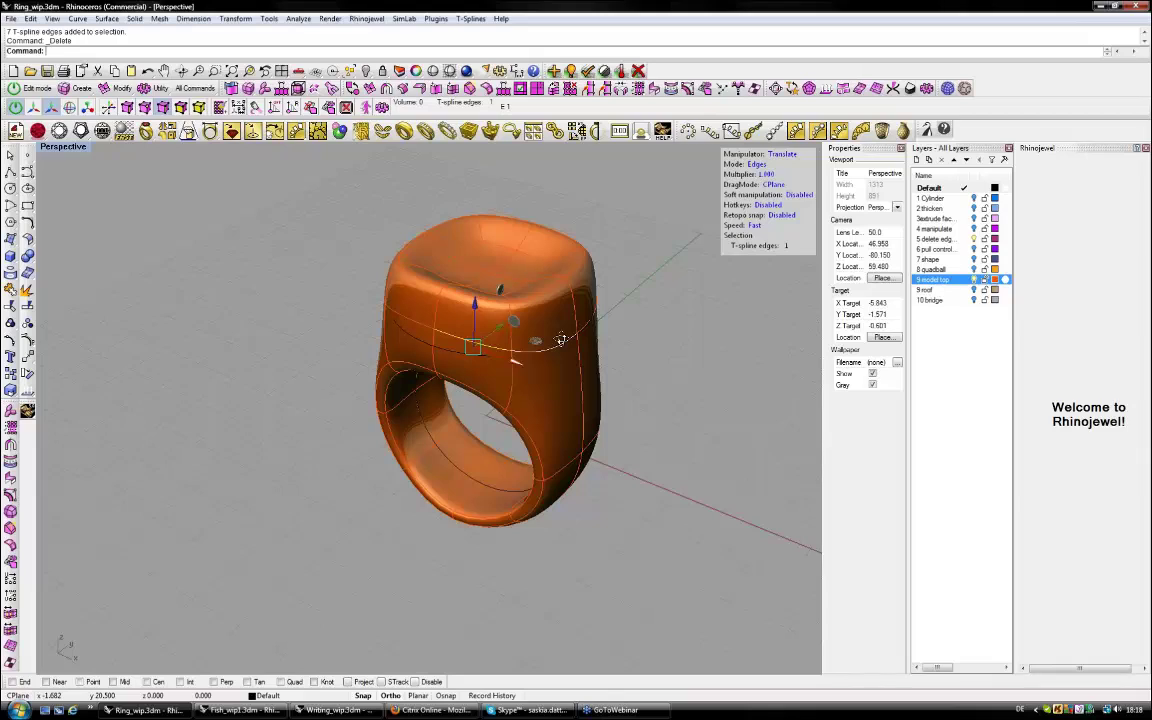
{"action": "right_click_drag", "start_coordinate": [561, 340], "coordinate": [421, 354]}
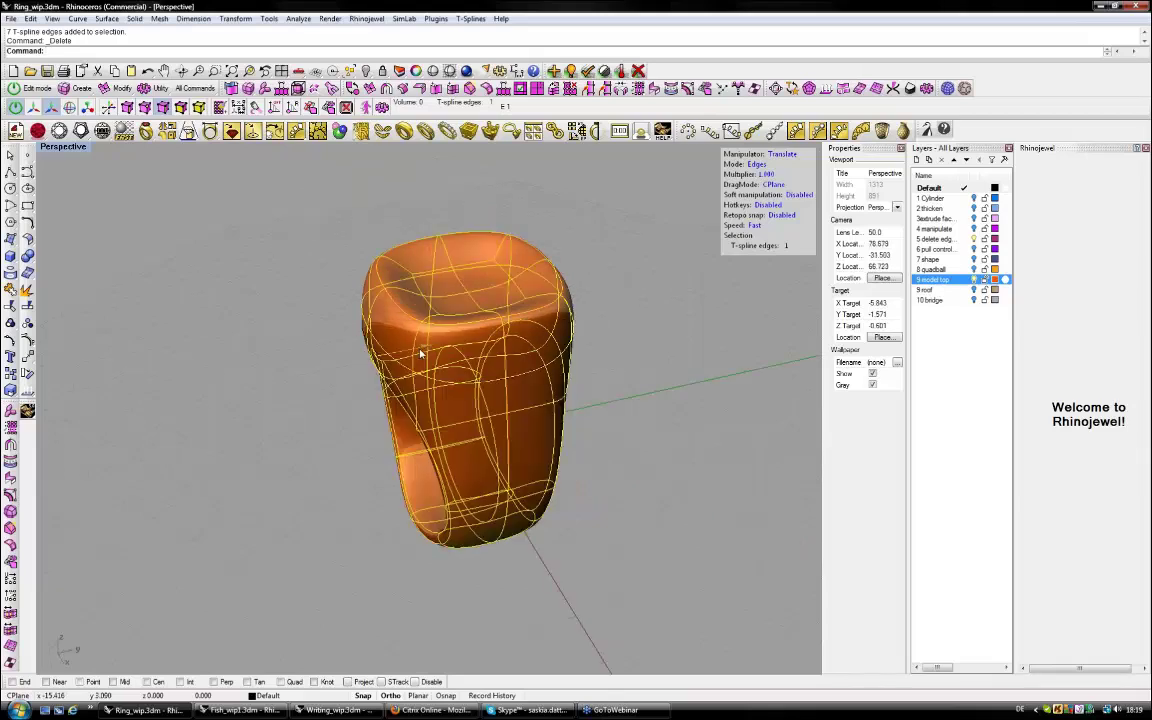
{"action": "right_click_drag", "start_coordinate": [421, 354], "coordinate": [505, 355]}
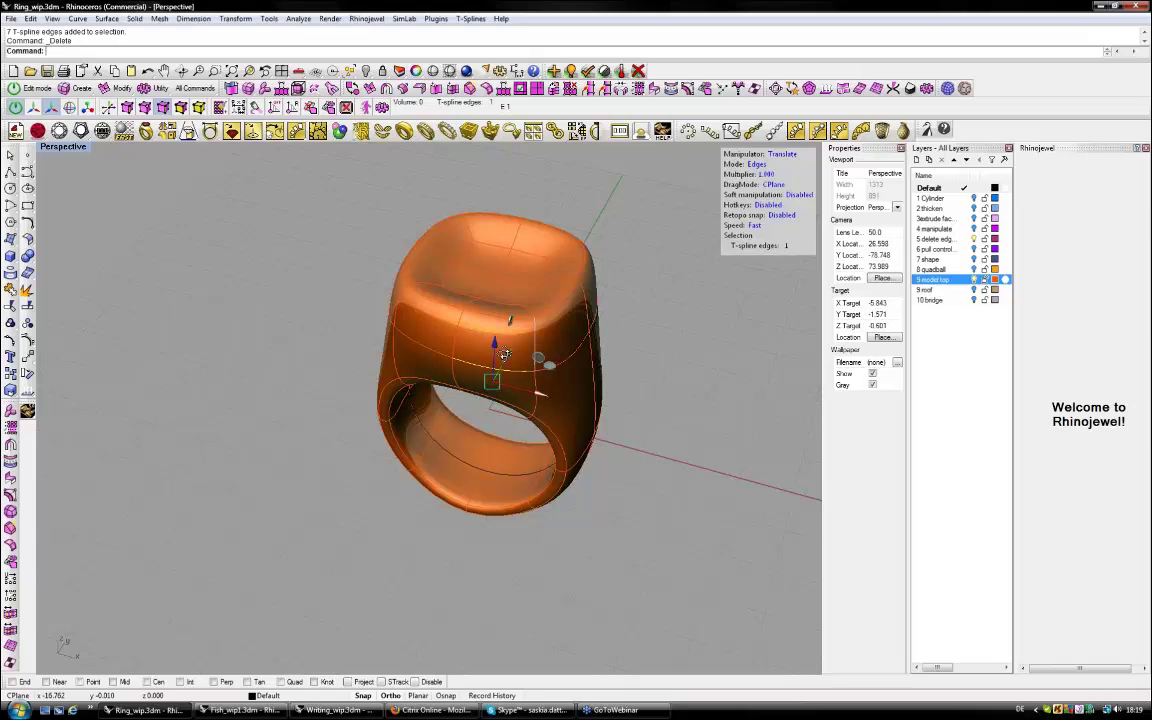
{"action": "key", "text": "ctrl+z"}
{"action": "right_click_drag", "start_coordinate": [505, 355], "coordinate": [763, 168]}
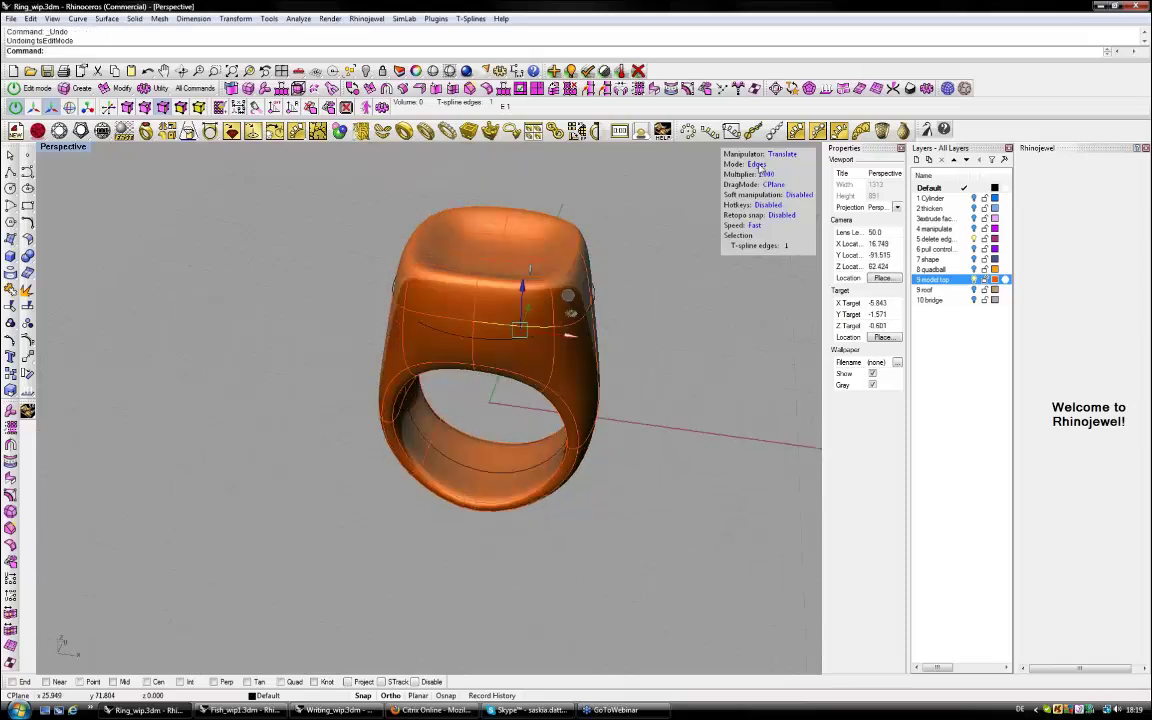
{"action": "right_click_drag", "start_coordinate": [758, 167], "coordinate": [437, 284]}
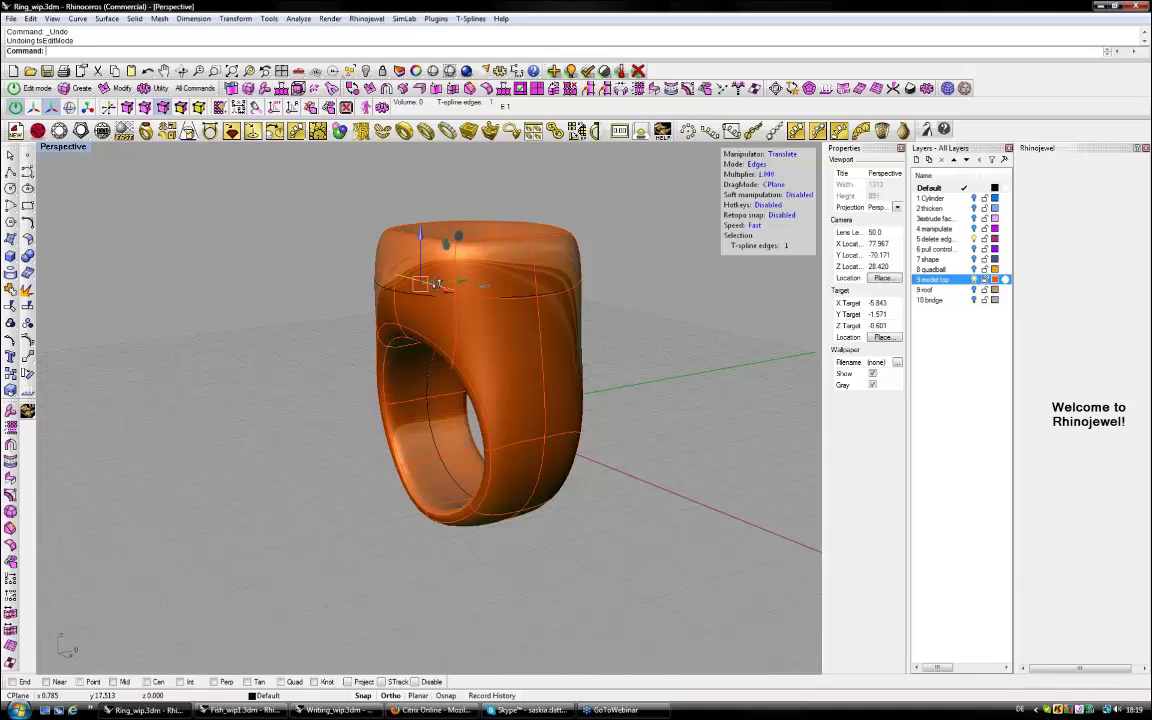
{"action": "right_click_drag", "start_coordinate": [437, 284], "coordinate": [527, 352]}
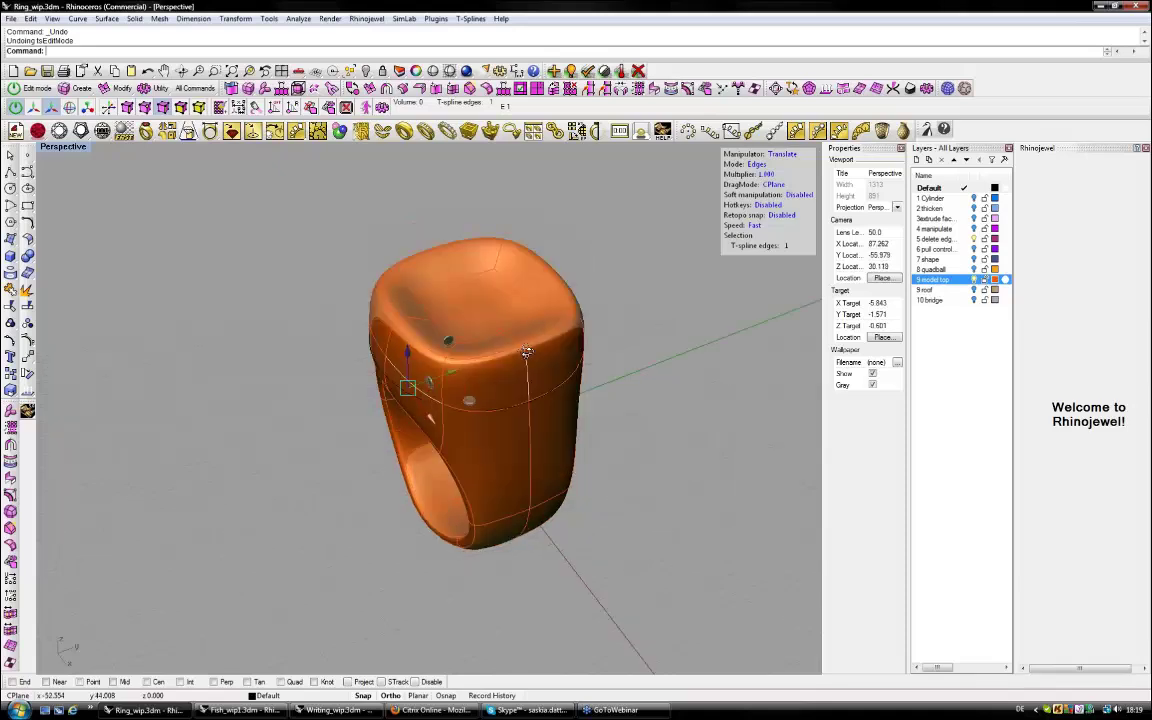
{"action": "right_click_drag", "start_coordinate": [527, 352], "coordinate": [438, 246]}
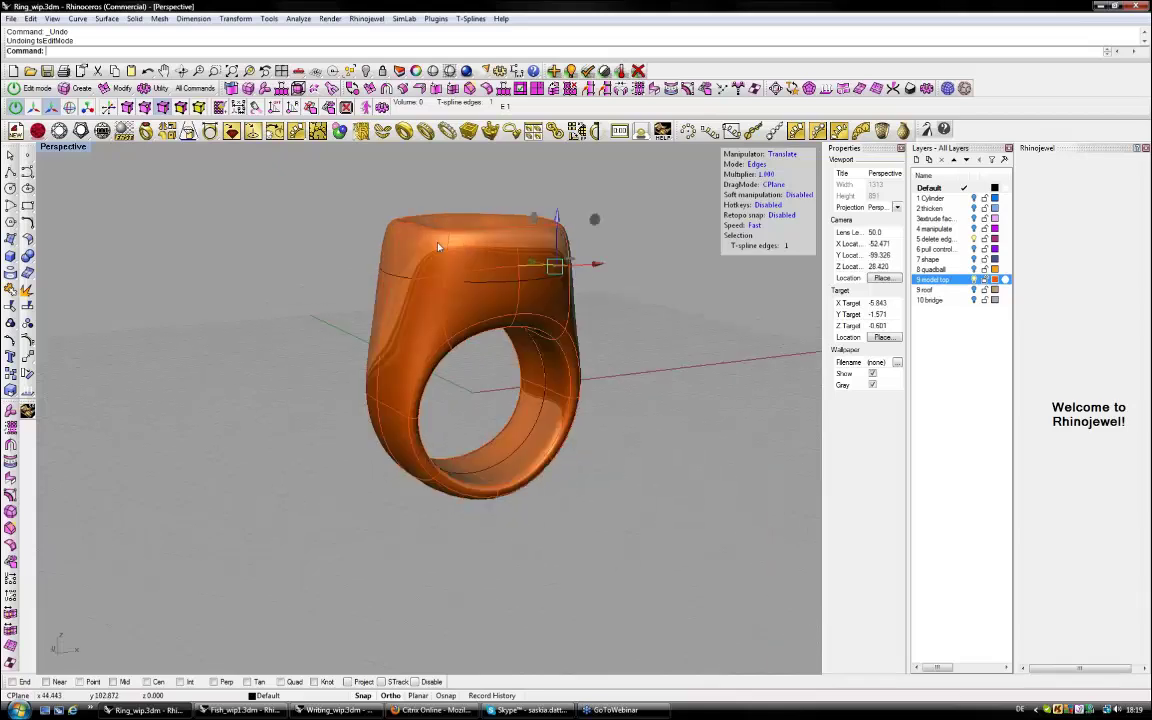
{"action": "right_click_drag", "start_coordinate": [438, 246], "coordinate": [421, 317]}
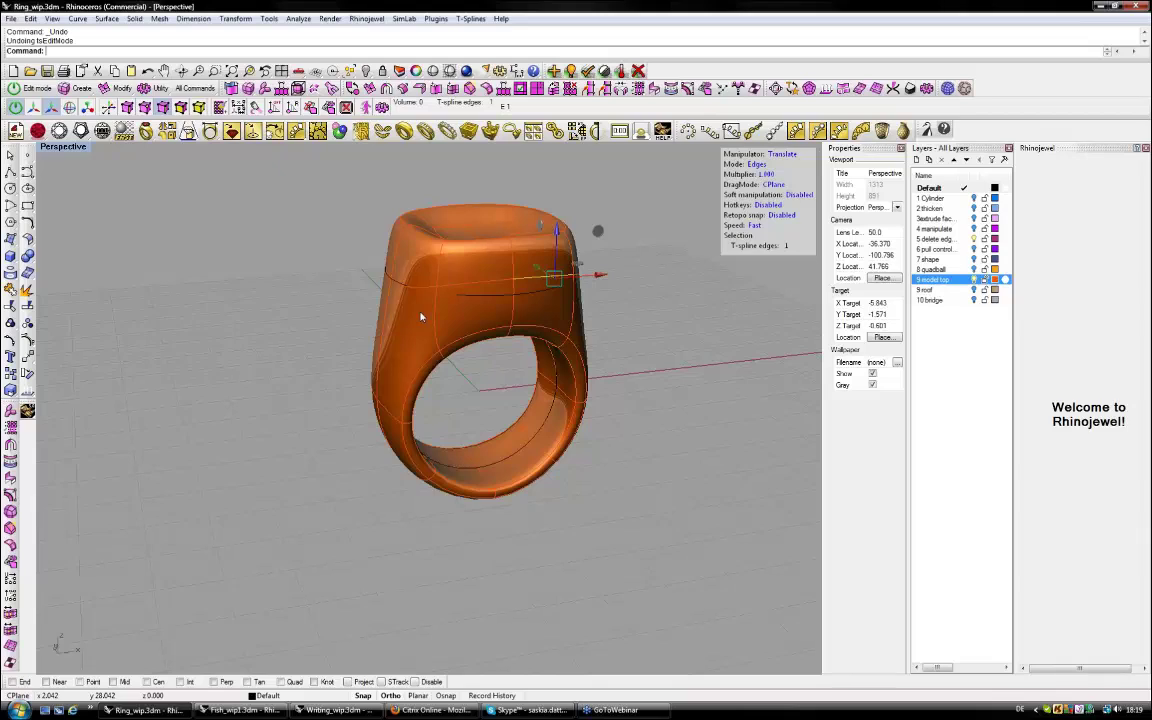
{"action": "right_click_drag", "start_coordinate": [421, 317], "coordinate": [449, 344]}
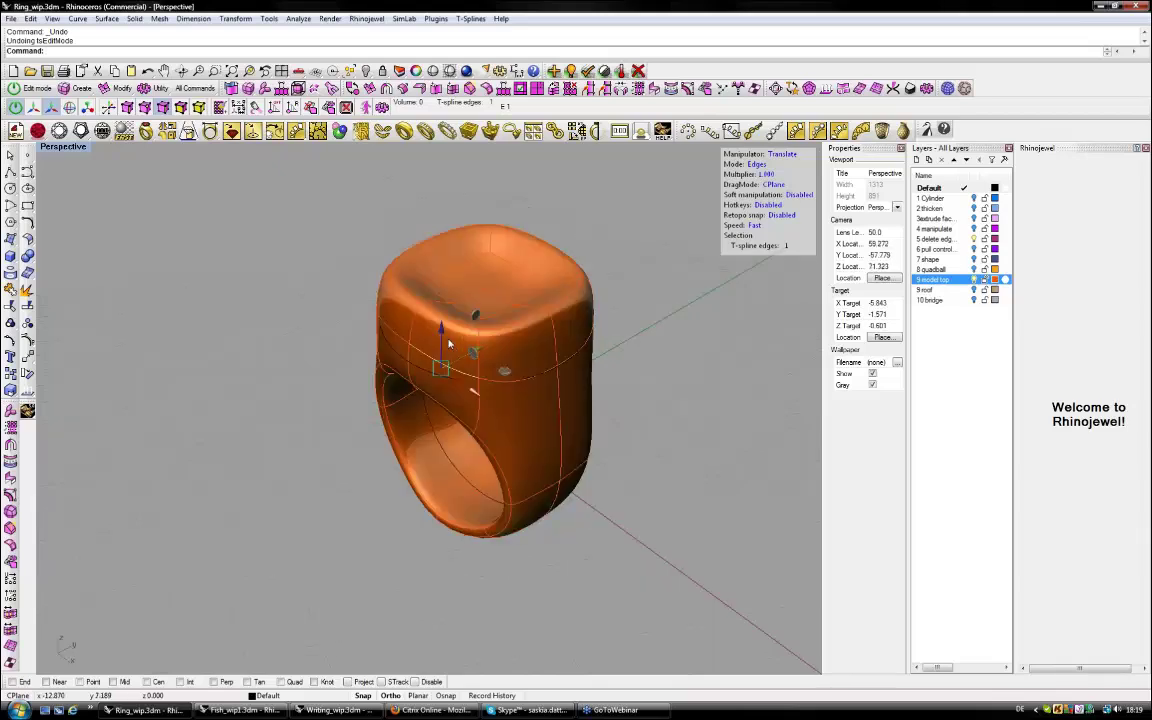
Return to the four-view layout and show layer "10 bridge" with the finished grey ring beside the orange one.
{"action": "double_click", "coordinate": [63, 147]}
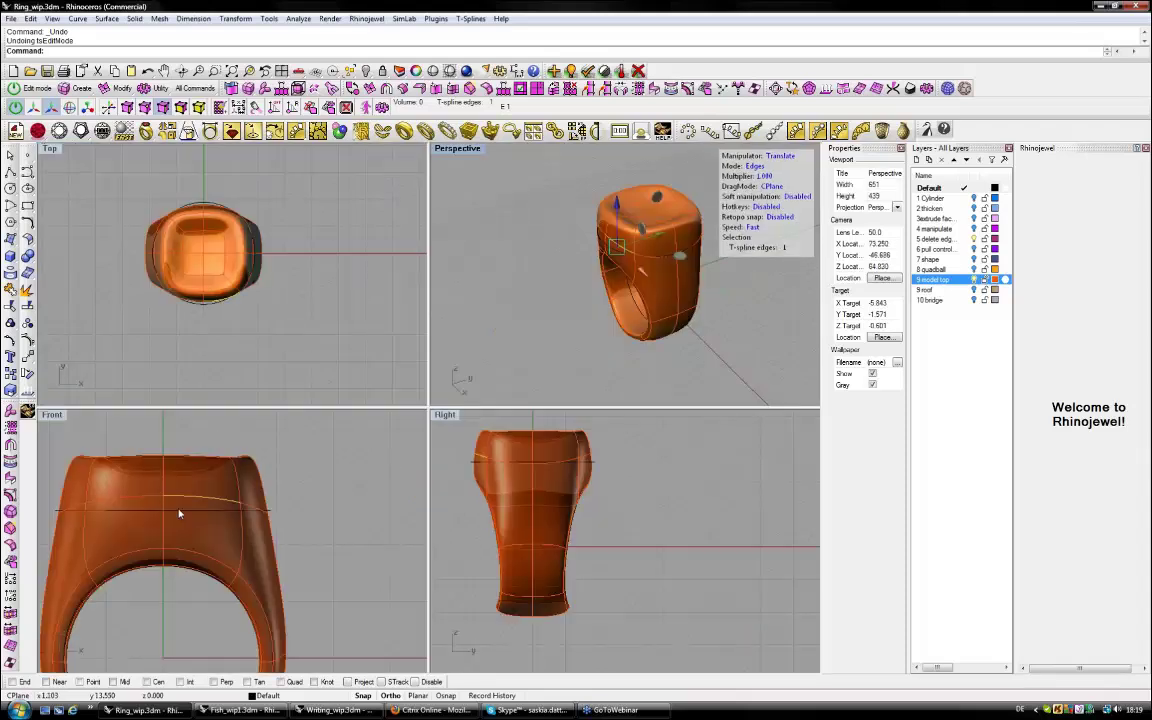
{"action": "scroll", "coordinate": [179, 514], "scroll_direction": "down", "scroll_amount": 5}
{"action": "left_click", "coordinate": [978, 300]}
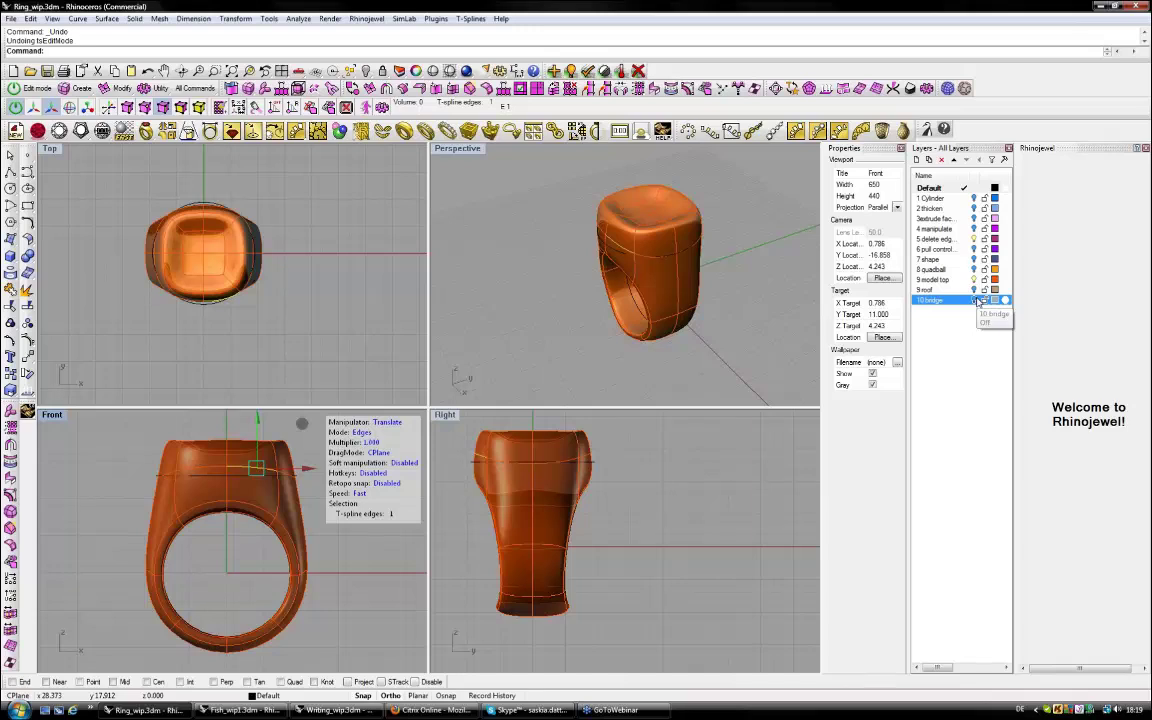
{"action": "left_click", "coordinate": [976, 300]}
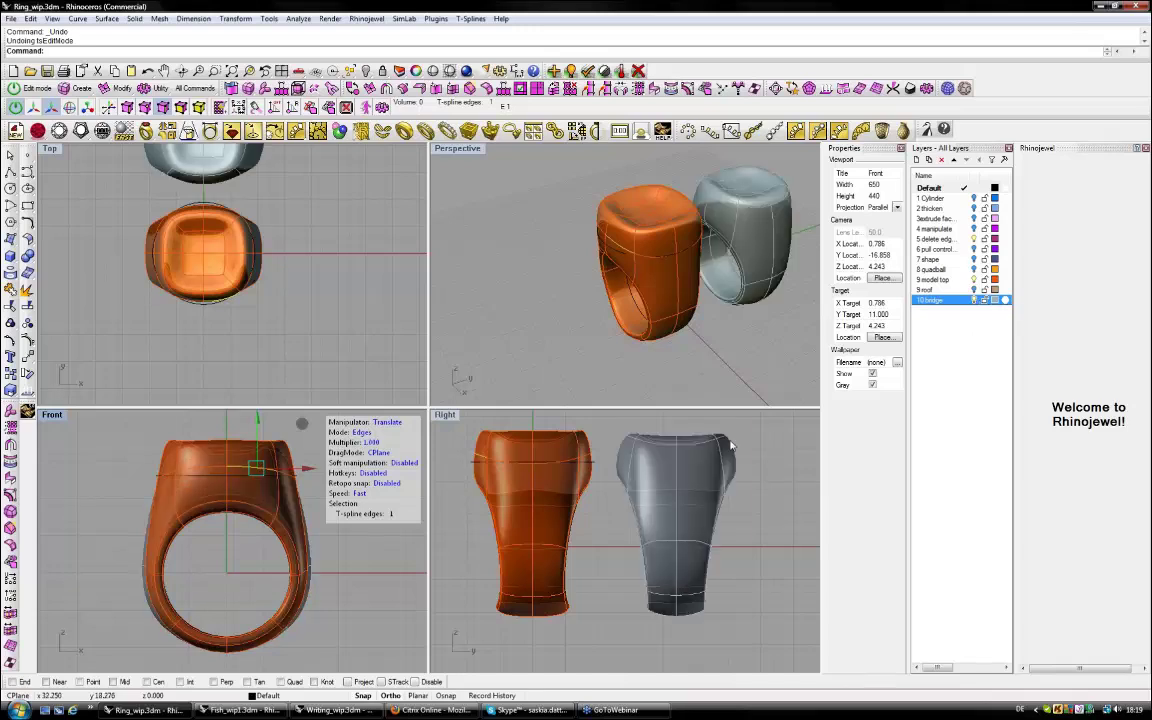
{"action": "right_click_drag", "start_coordinate": [731, 446], "coordinate": [709, 470]}
{"action": "right_click_drag", "start_coordinate": [742, 248], "coordinate": [700, 262]}
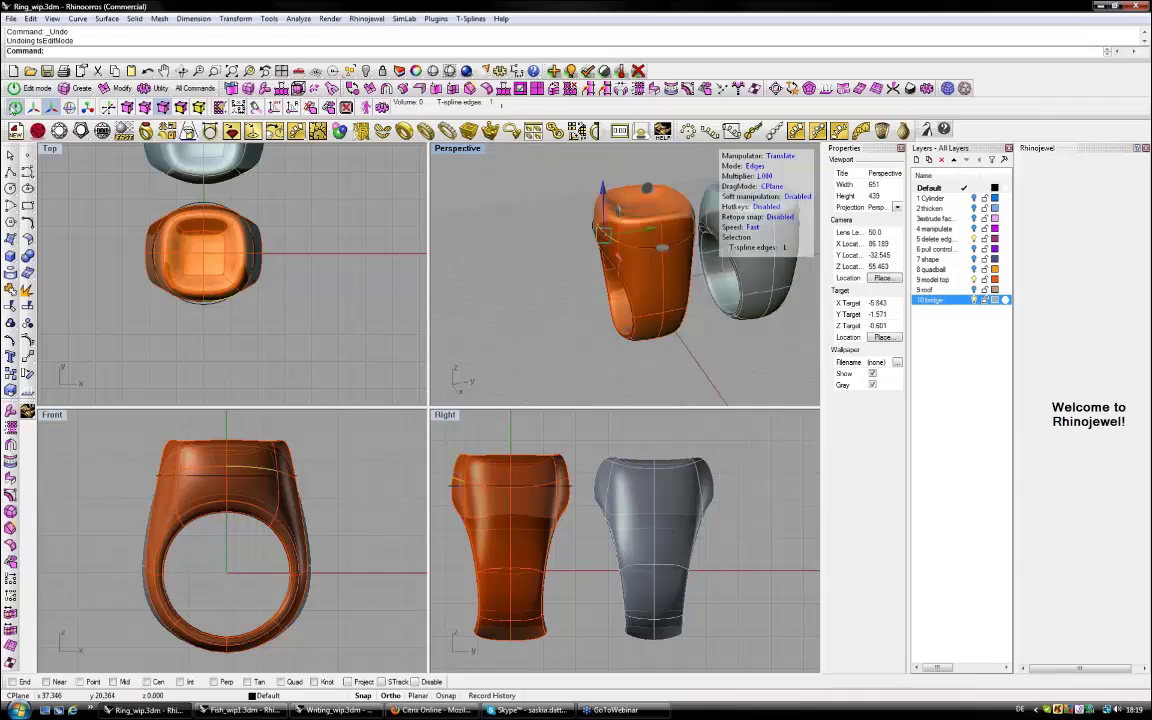
Clear the edge selection, turn off T-Splines edit mode and compare both rings in the perspective and front views.
{"action": "left_click", "coordinate": [16, 107]}
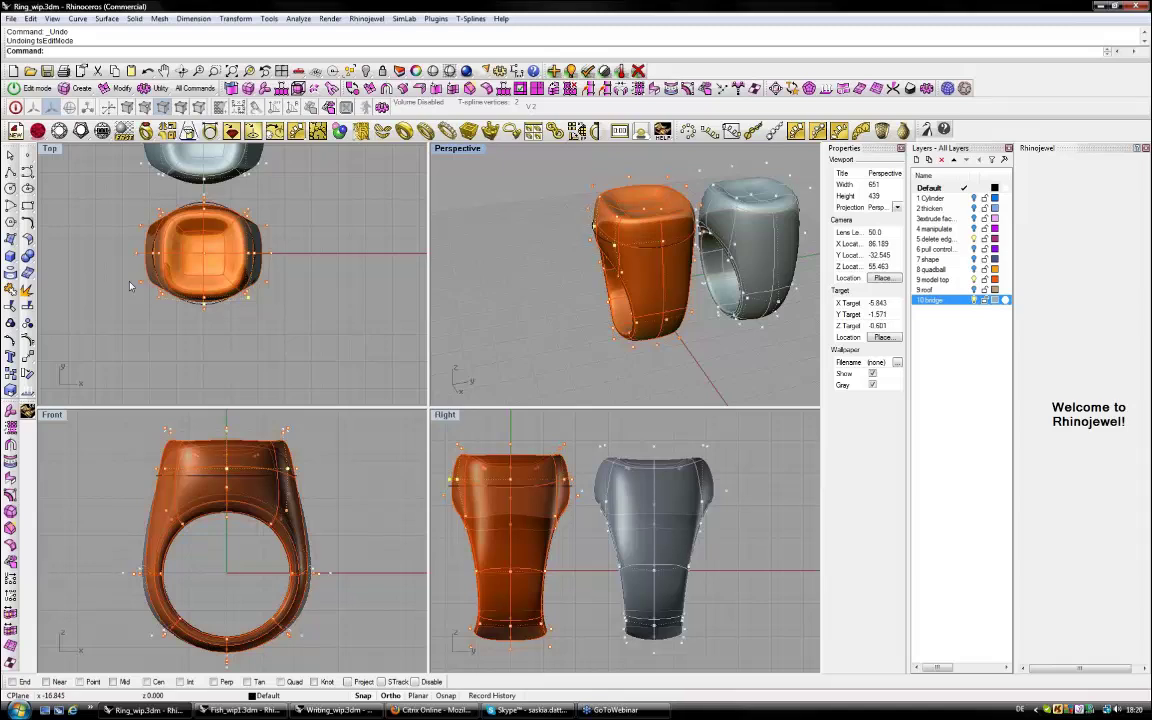
{"action": "left_click", "coordinate": [16, 107]}
{"action": "left_click", "coordinate": [757, 168]}
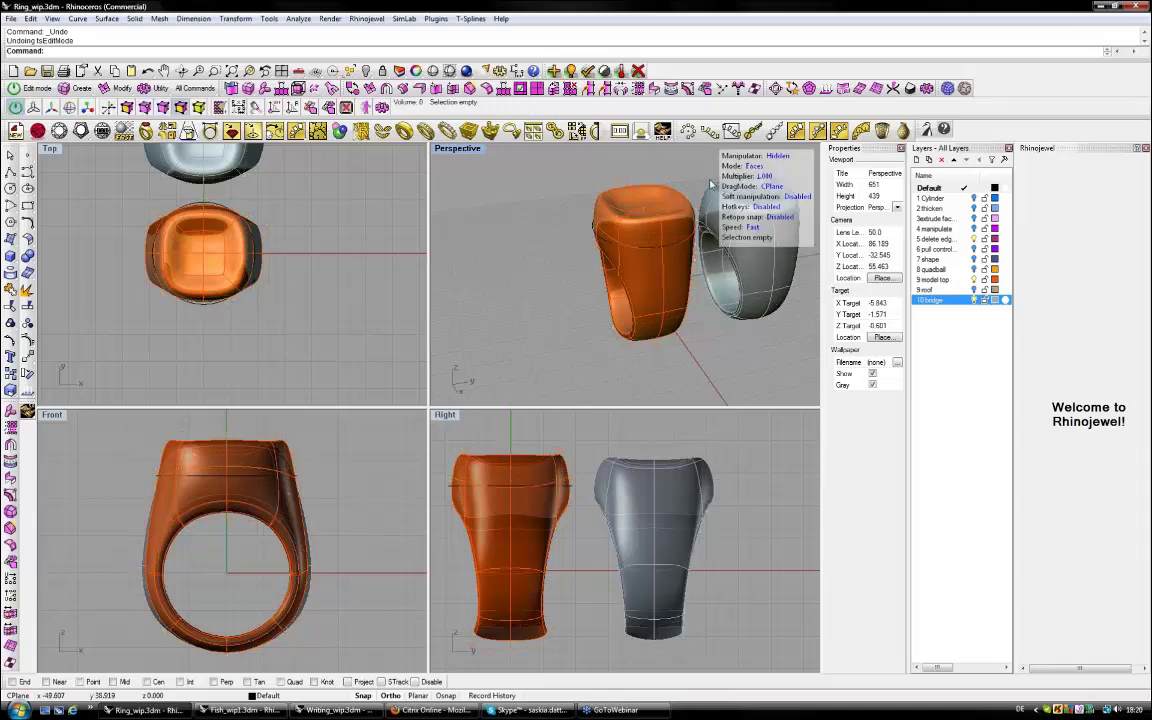
{"action": "left_click", "coordinate": [15, 109]}
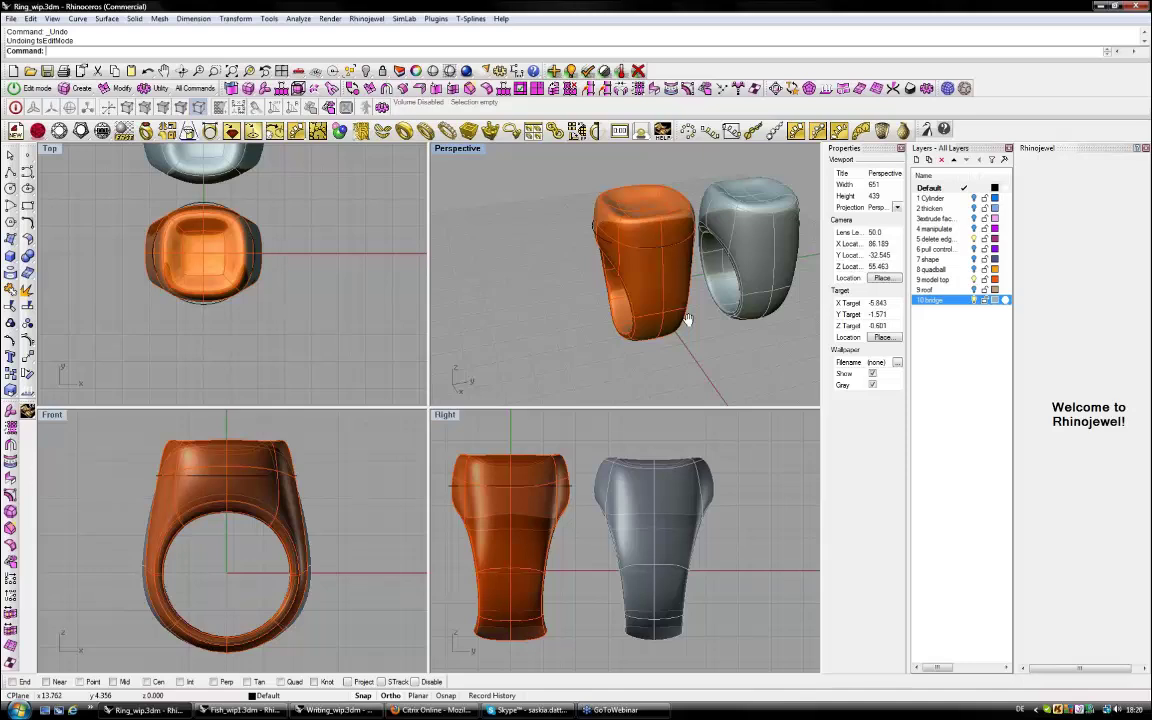
{"action": "right_click_drag", "start_coordinate": [687, 319], "coordinate": [641, 334]}
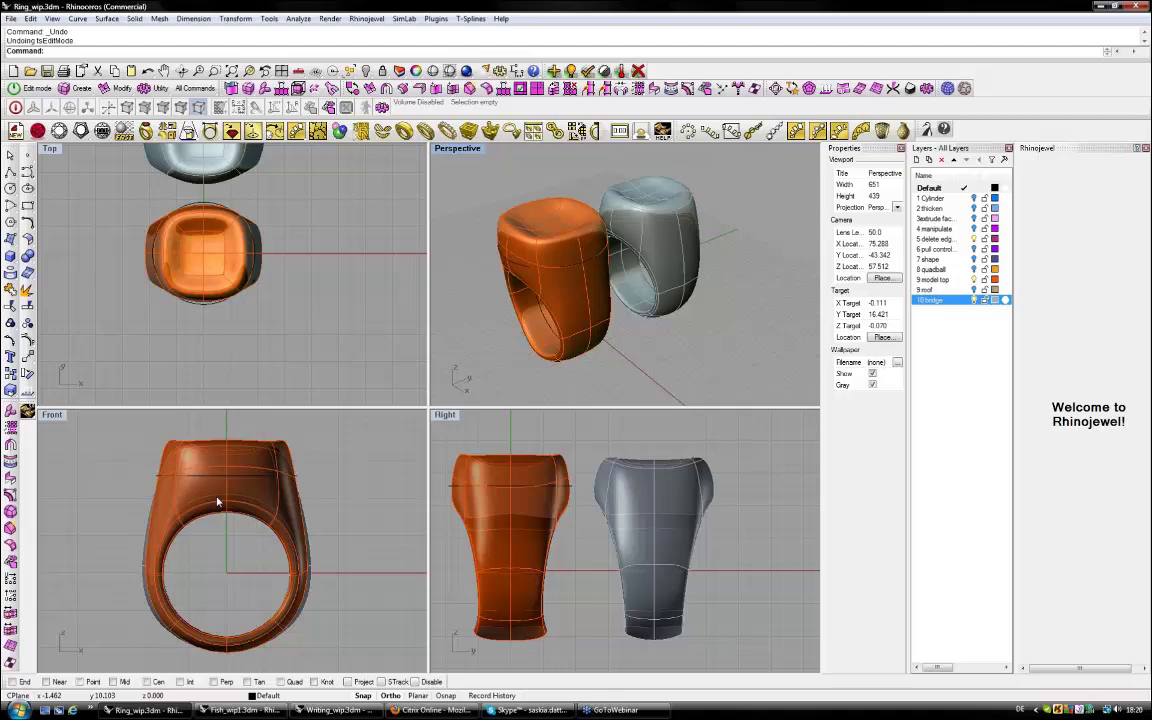
{"action": "right_click_drag", "start_coordinate": [218, 501], "coordinate": [213, 515]}
{"action": "scroll", "coordinate": [220, 505], "scroll_direction": "up", "scroll_amount": 2}
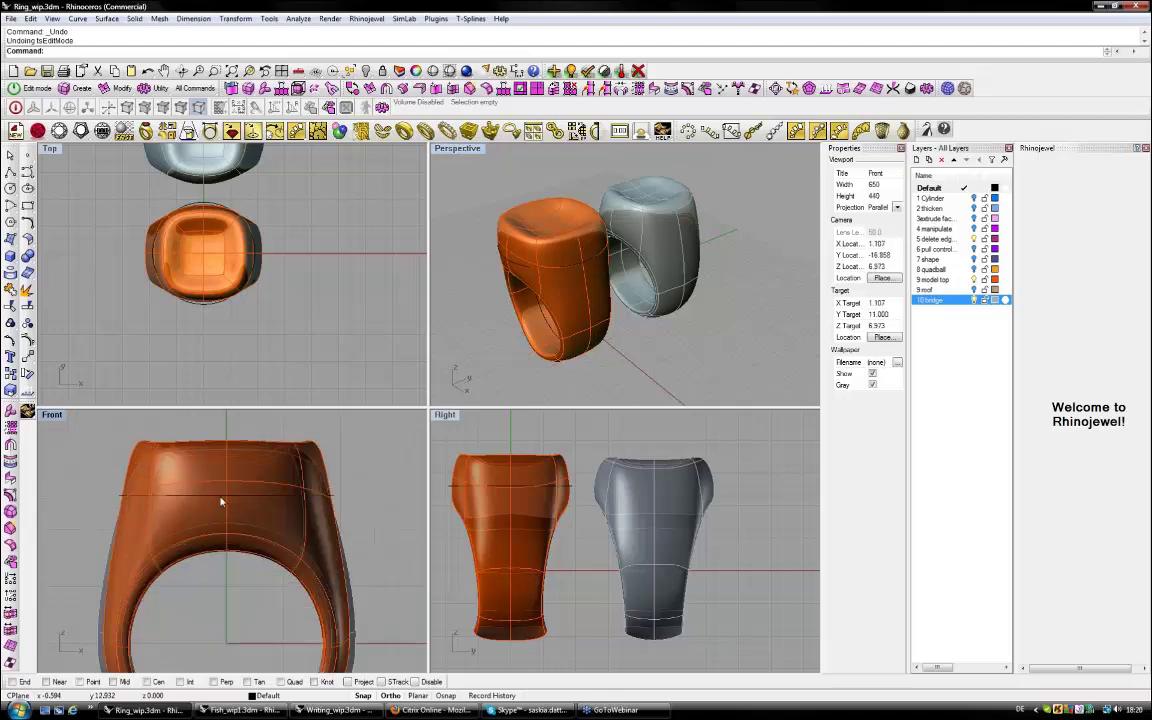
Examine the orange ring's front and bridged seam up close, and view both rings from several angles.
{"action": "scroll", "coordinate": [222, 501], "scroll_direction": "up", "scroll_amount": 2}
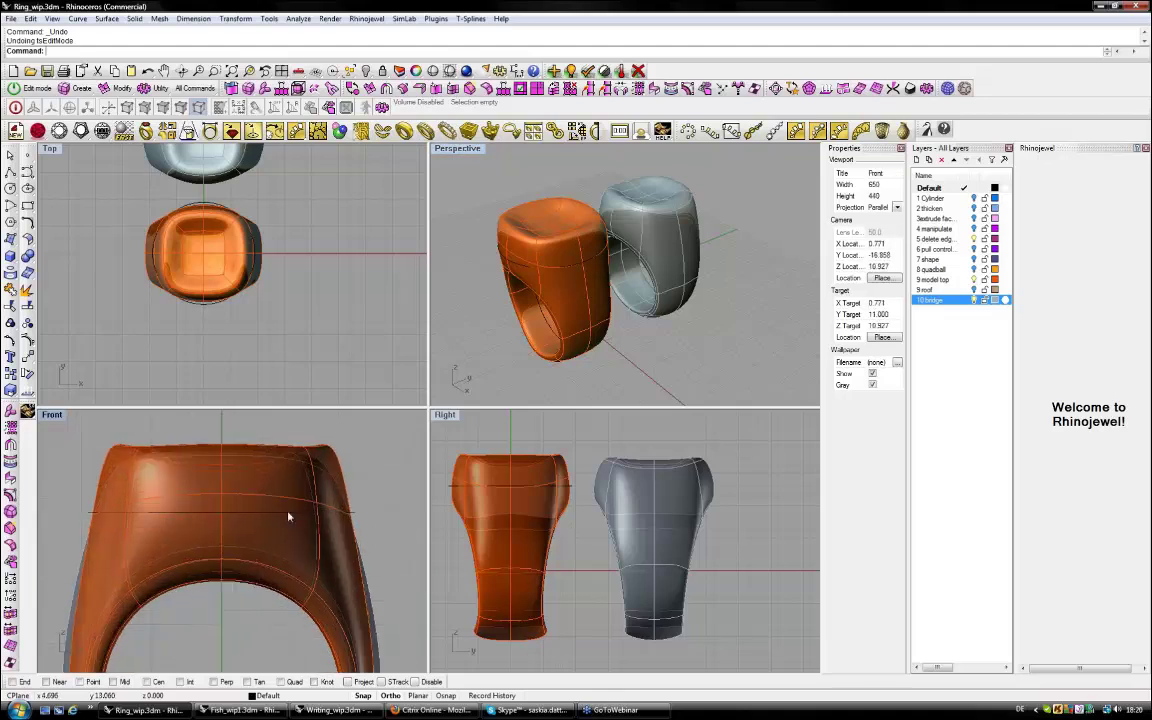
{"action": "right_click_drag", "start_coordinate": [288, 505], "coordinate": [291, 484]}
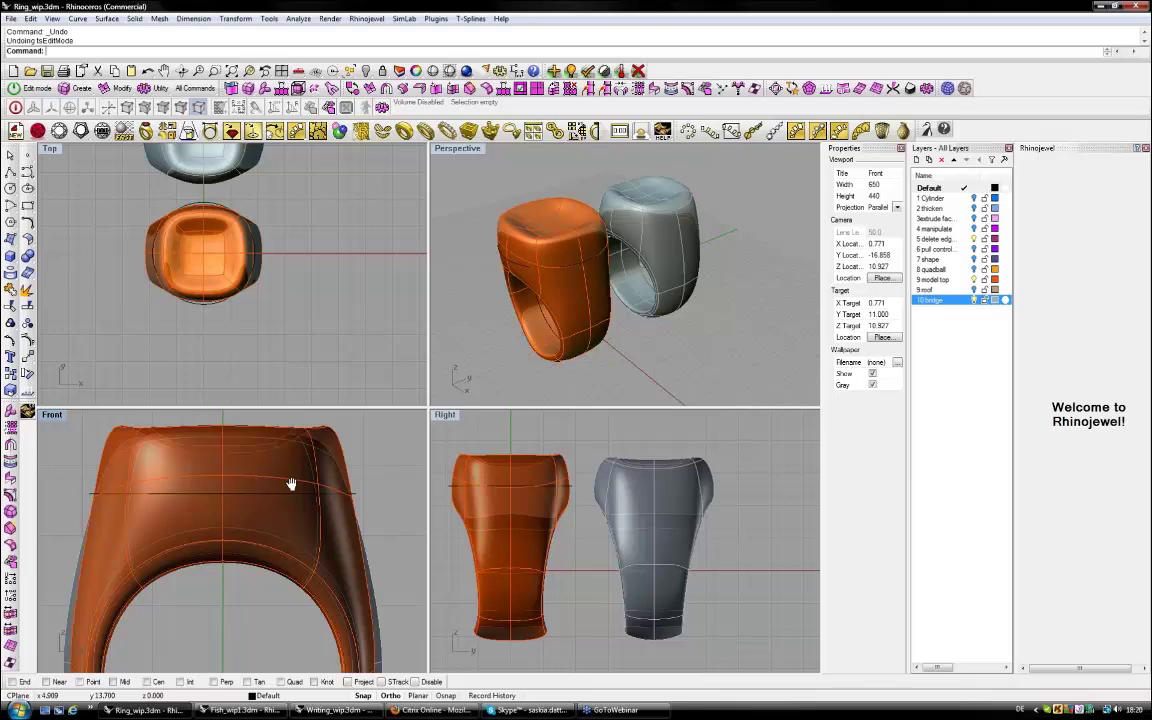
{"action": "scroll", "coordinate": [286, 325], "scroll_direction": "down", "scroll_amount": 1}
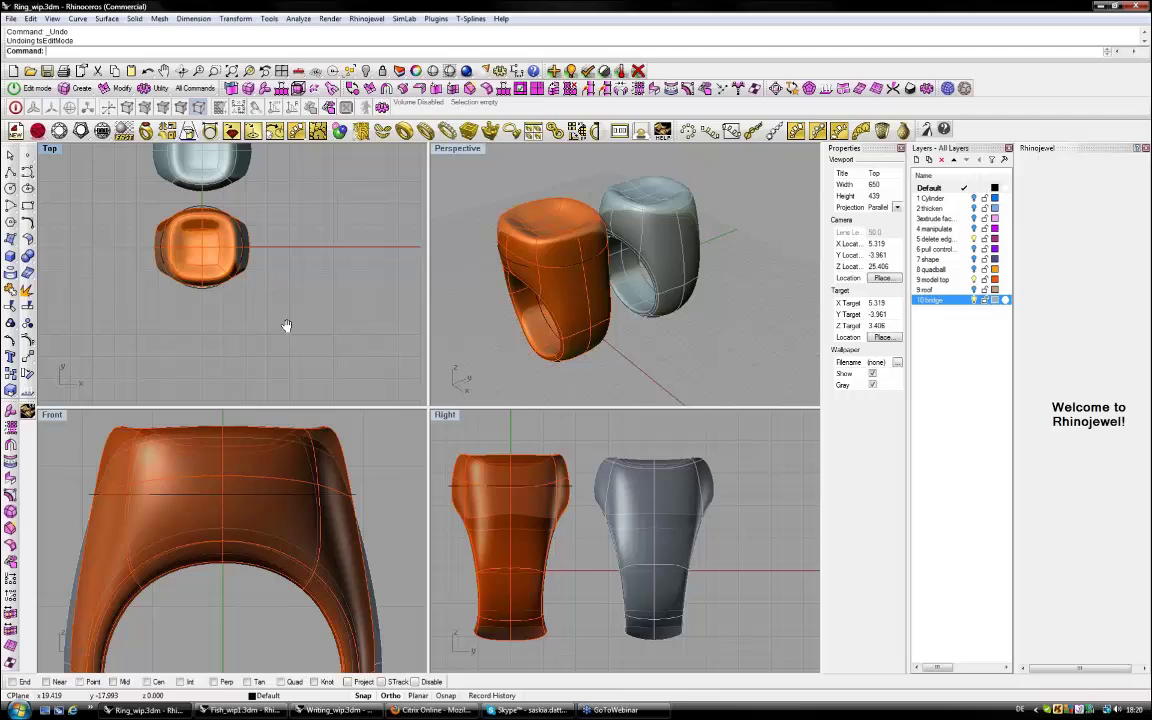
{"action": "scroll", "coordinate": [286, 325], "scroll_direction": "down", "scroll_amount": 2}
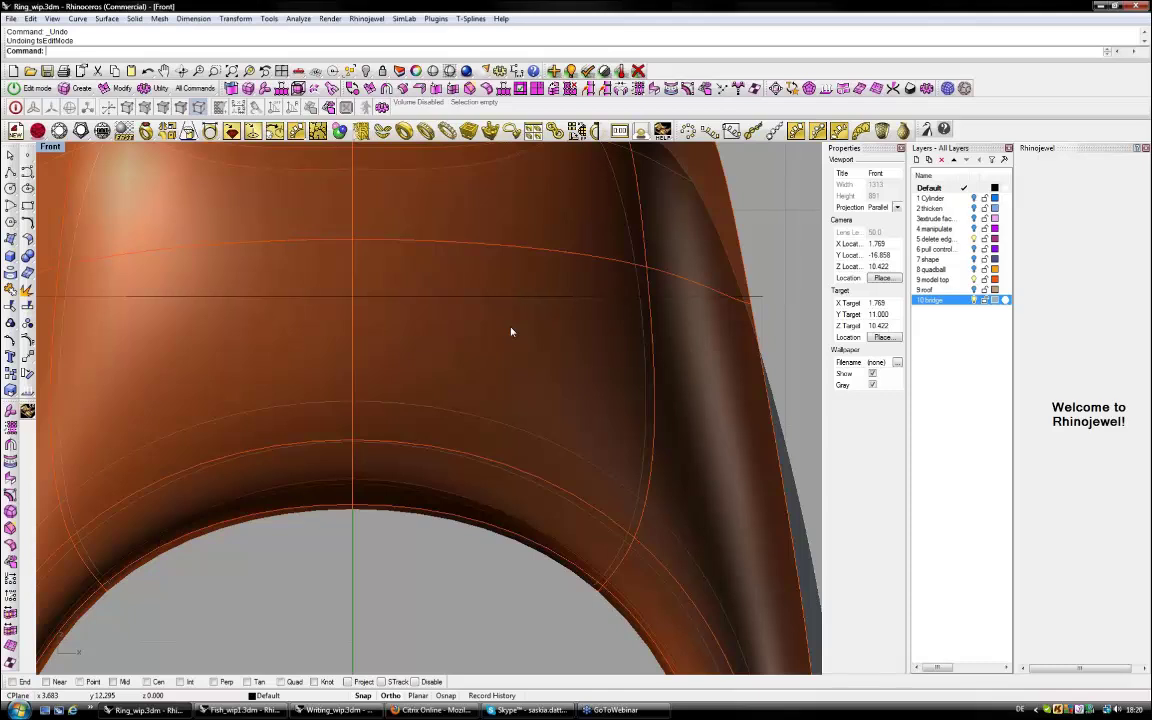
{"action": "scroll", "coordinate": [511, 331], "scroll_direction": "down", "scroll_amount": 3}
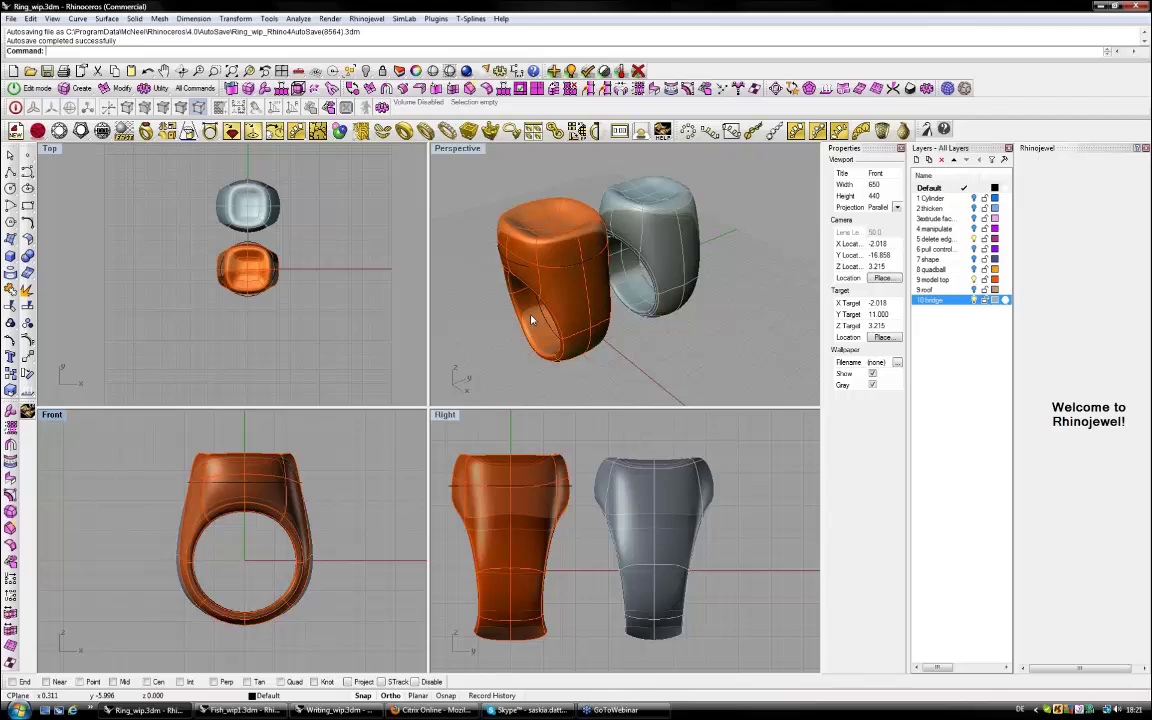
{"action": "right_click_drag", "start_coordinate": [532, 320], "coordinate": [552, 241]}
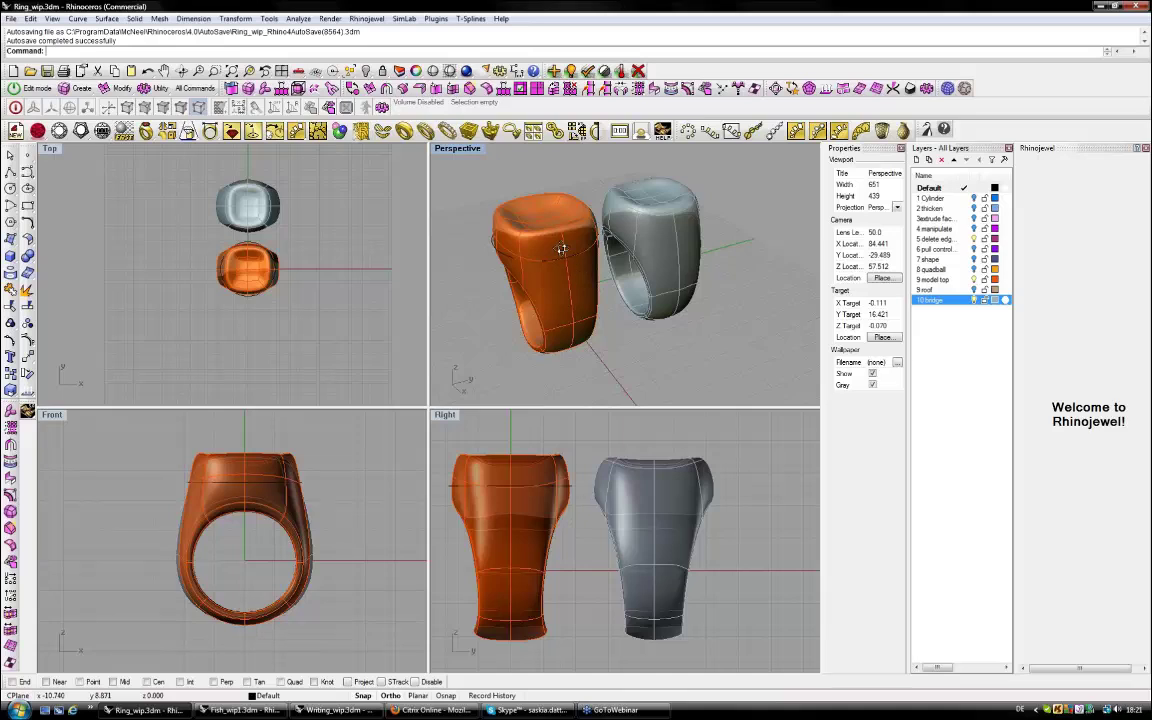
{"action": "right_click_drag", "start_coordinate": [562, 249], "coordinate": [607, 244]}
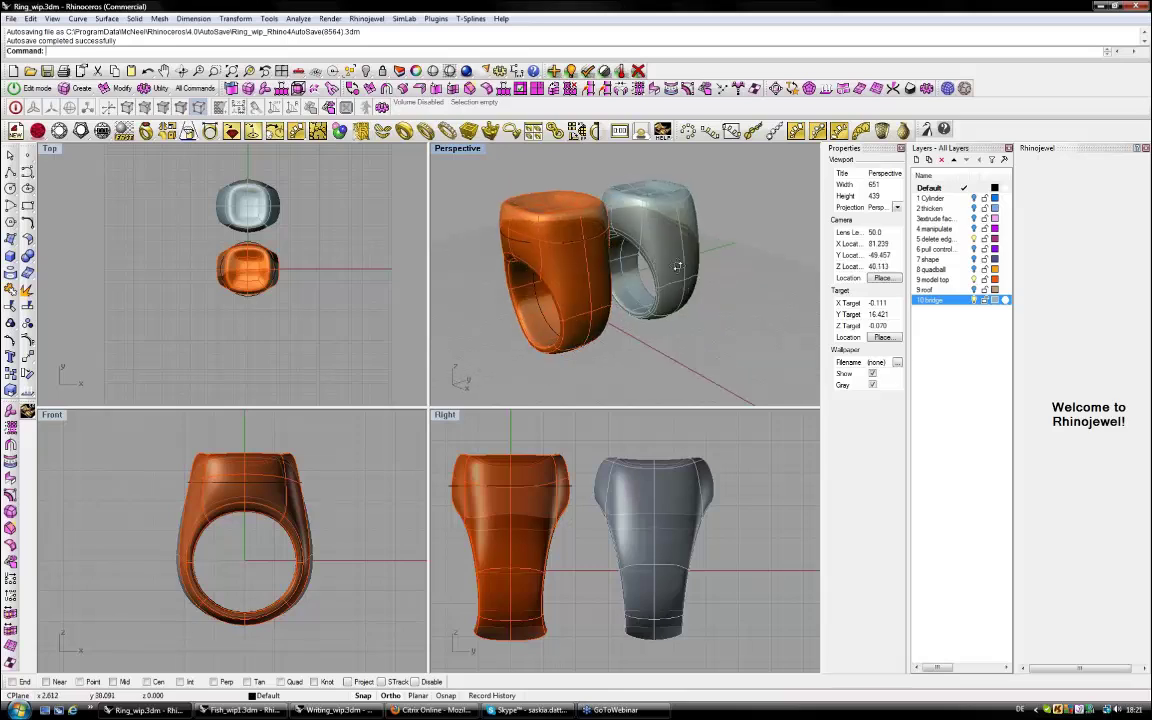
{"action": "right_click_drag", "start_coordinate": [677, 266], "coordinate": [588, 242]}
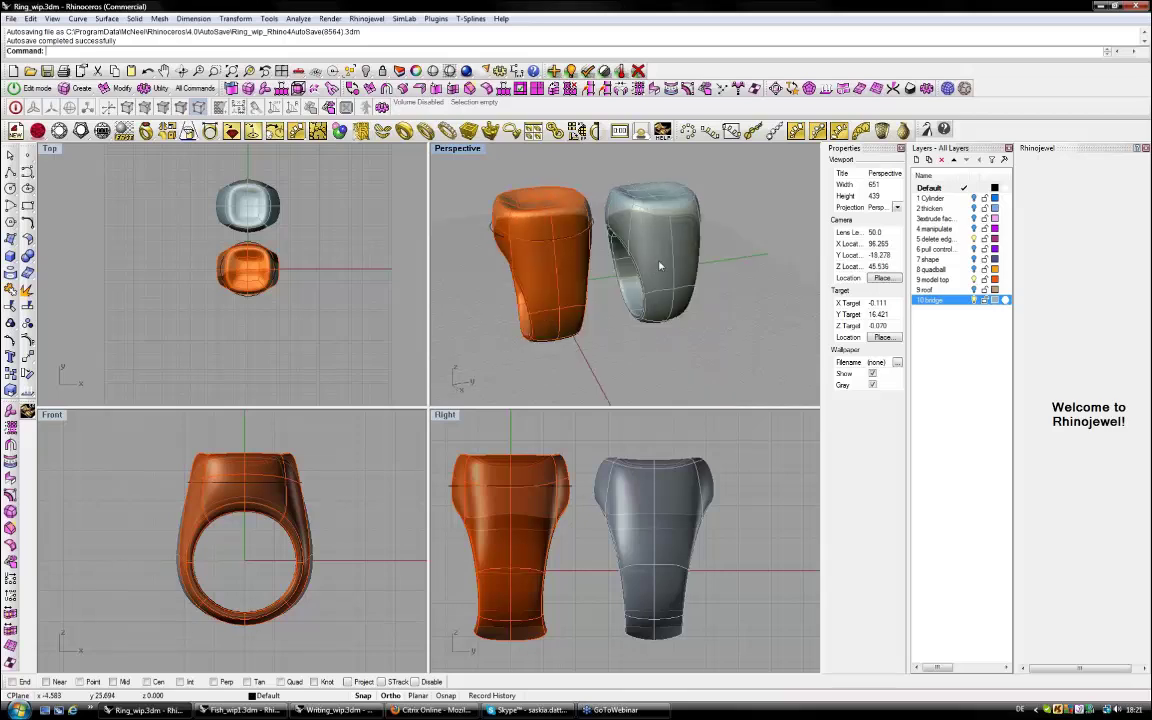
{"action": "mouse_move", "coordinate": [685, 280]}
{"action": "right_mouse_down"}
{"action": "mouse_move", "coordinate": [693, 264]}
{"action": "mouse_move", "coordinate": [676, 266]}
{"action": "right_mouse_up"}
{"action": "mouse_move", "coordinate": [238, 713]}
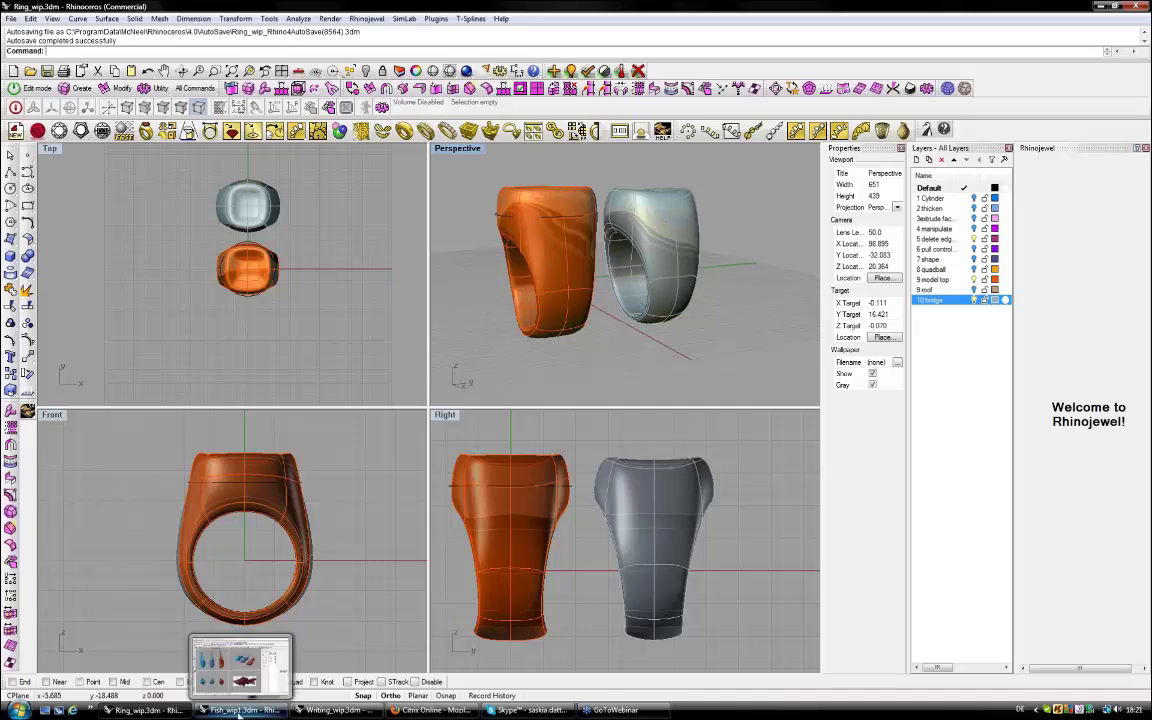
Hide layer "10 bridge" and keep only the orange ring on layer "9 model top" shown.
{"action": "left_click", "coordinate": [975, 281]}
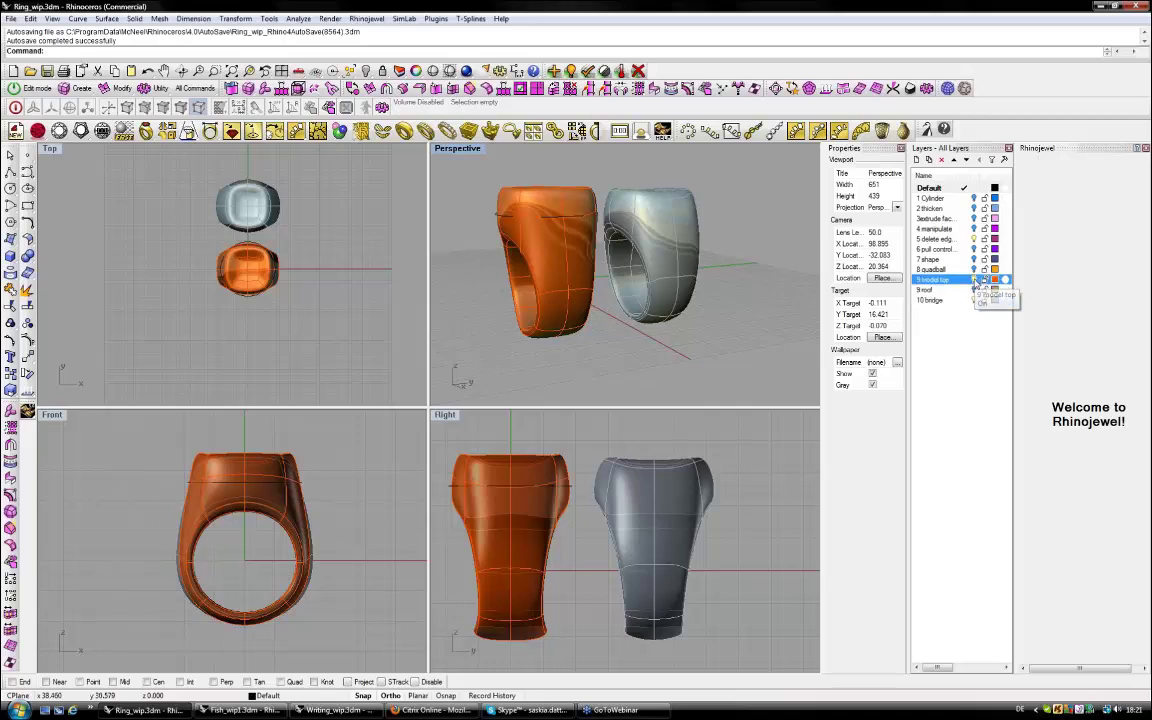
{"action": "left_click", "coordinate": [975, 280]}
{"action": "left_click", "coordinate": [973, 300]}
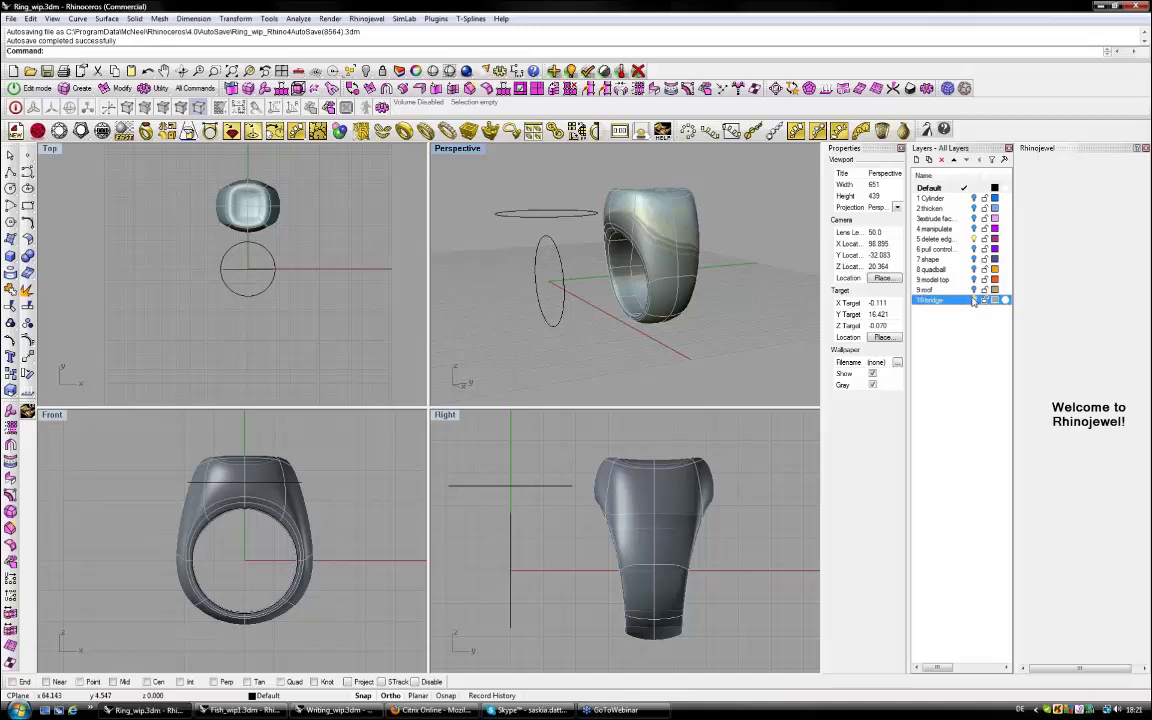
{"action": "left_click", "coordinate": [974, 300]}
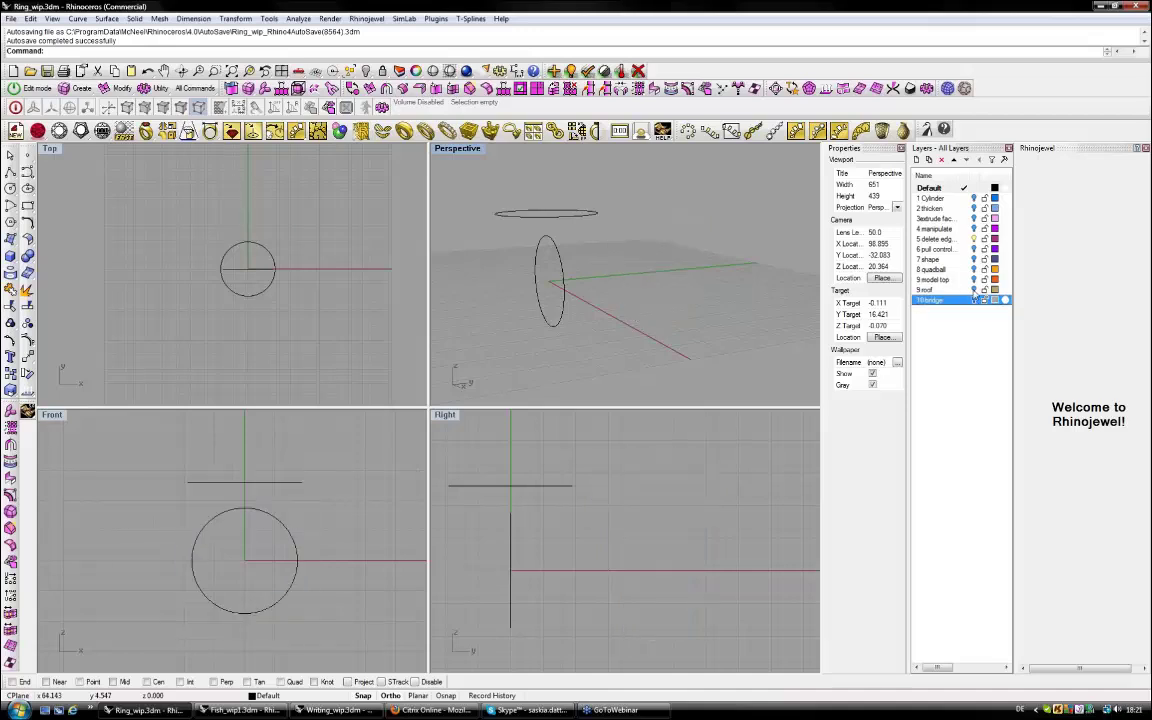
{"action": "left_click", "coordinate": [974, 280]}
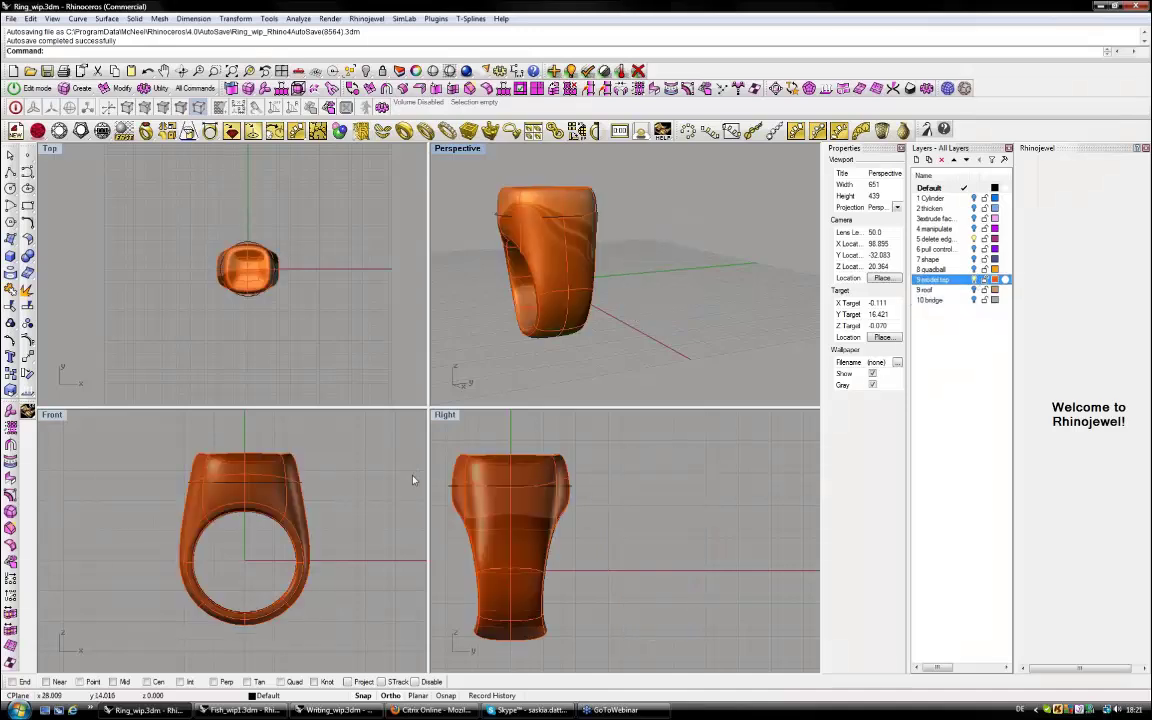
Show the hidden cylinder surface and select it to check its fit against the ring's inner opening.
{"action": "right_click_drag", "start_coordinate": [411, 478], "coordinate": [392, 492]}
{"action": "right_click_drag", "start_coordinate": [575, 323], "coordinate": [618, 323]}
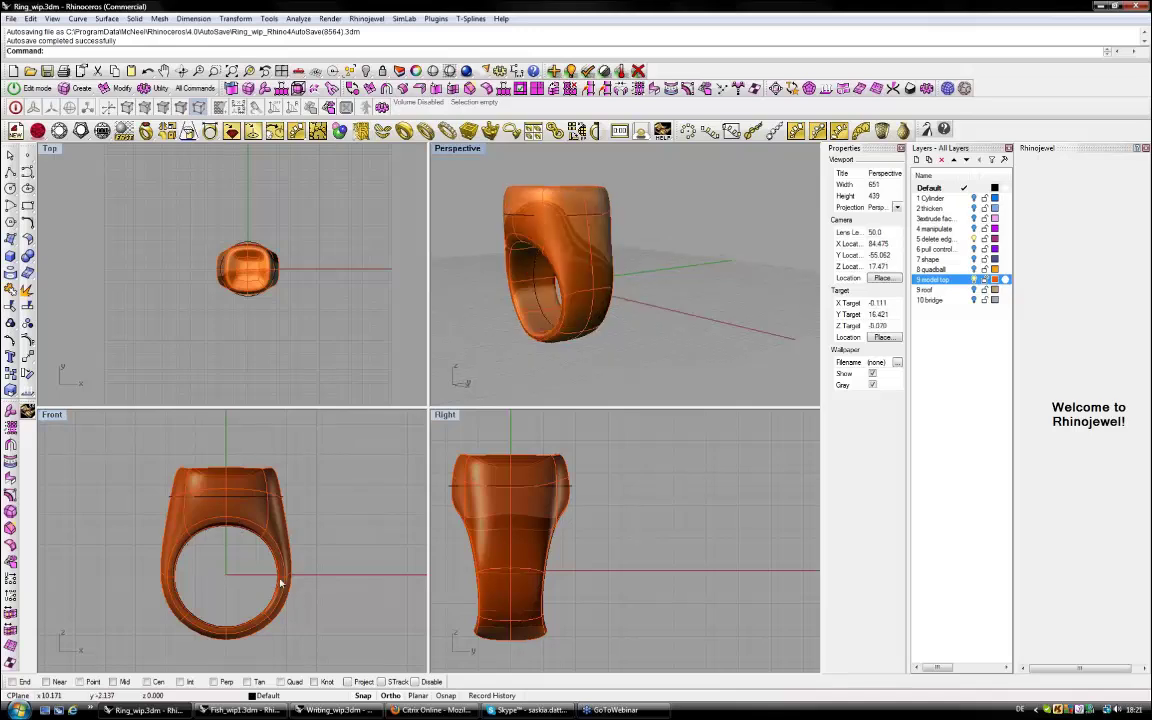
{"action": "right_click_drag", "start_coordinate": [266, 557], "coordinate": [246, 535]}
{"action": "scroll", "coordinate": [251, 543], "scroll_direction": "up", "scroll_amount": 3}
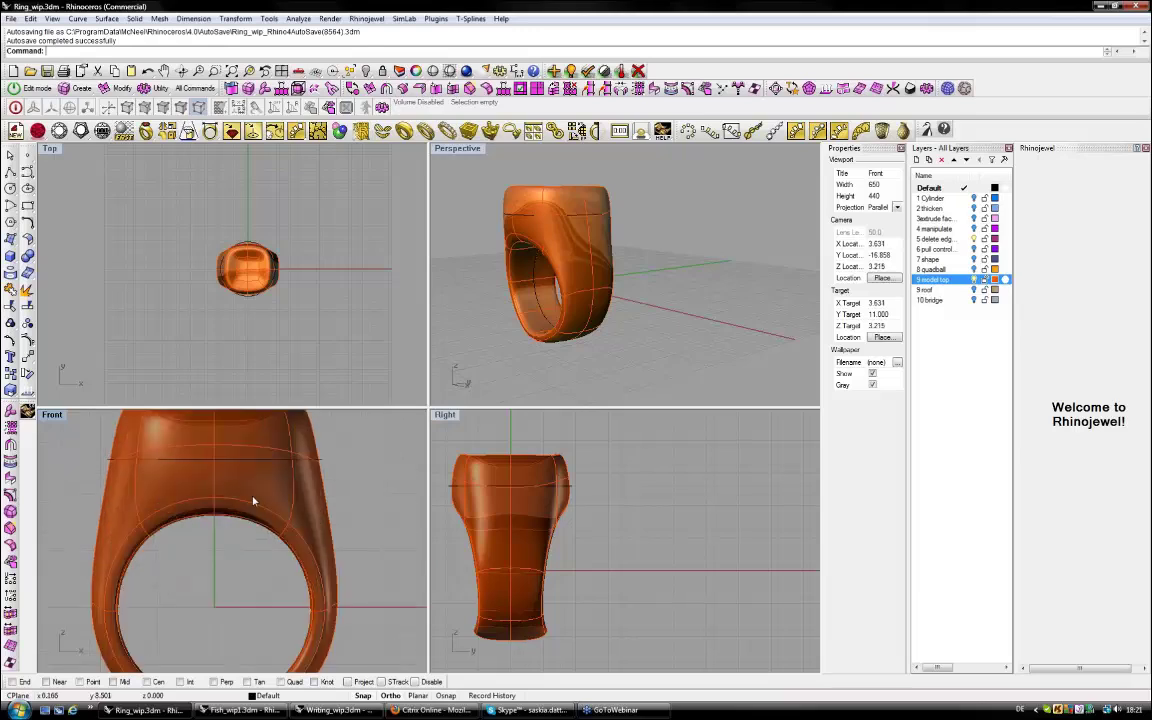
{"action": "right_click_drag", "start_coordinate": [556, 277], "coordinate": [580, 262]}
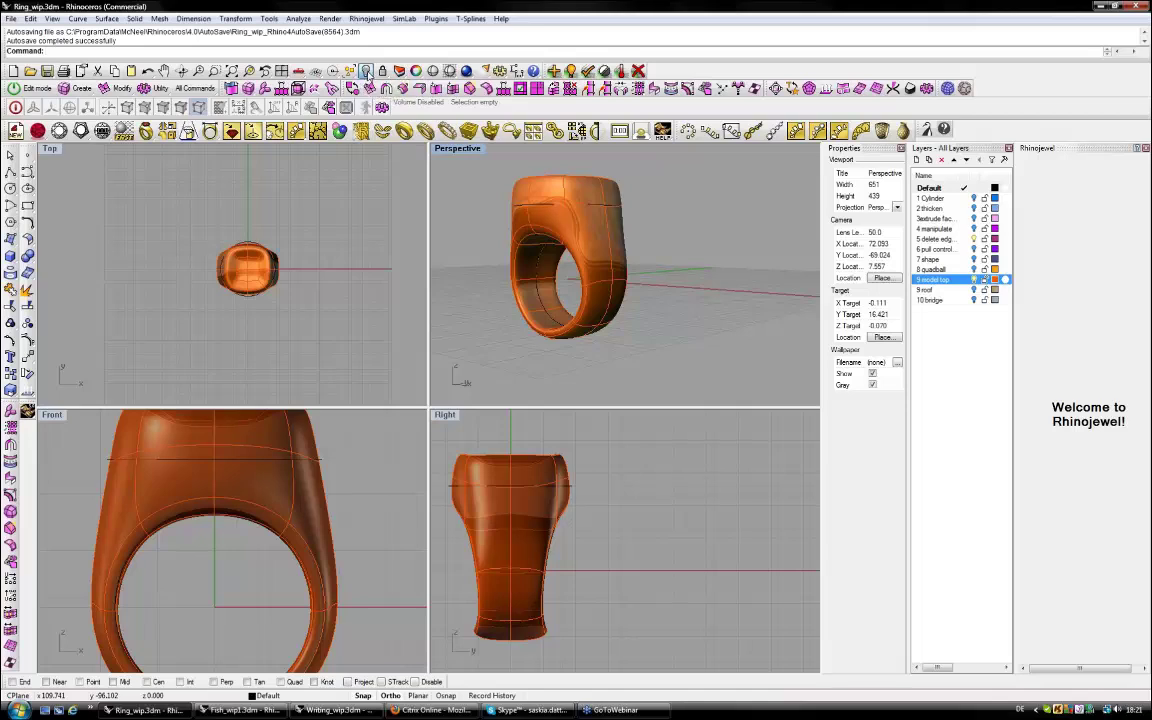
{"action": "left_click", "coordinate": [366, 72]}
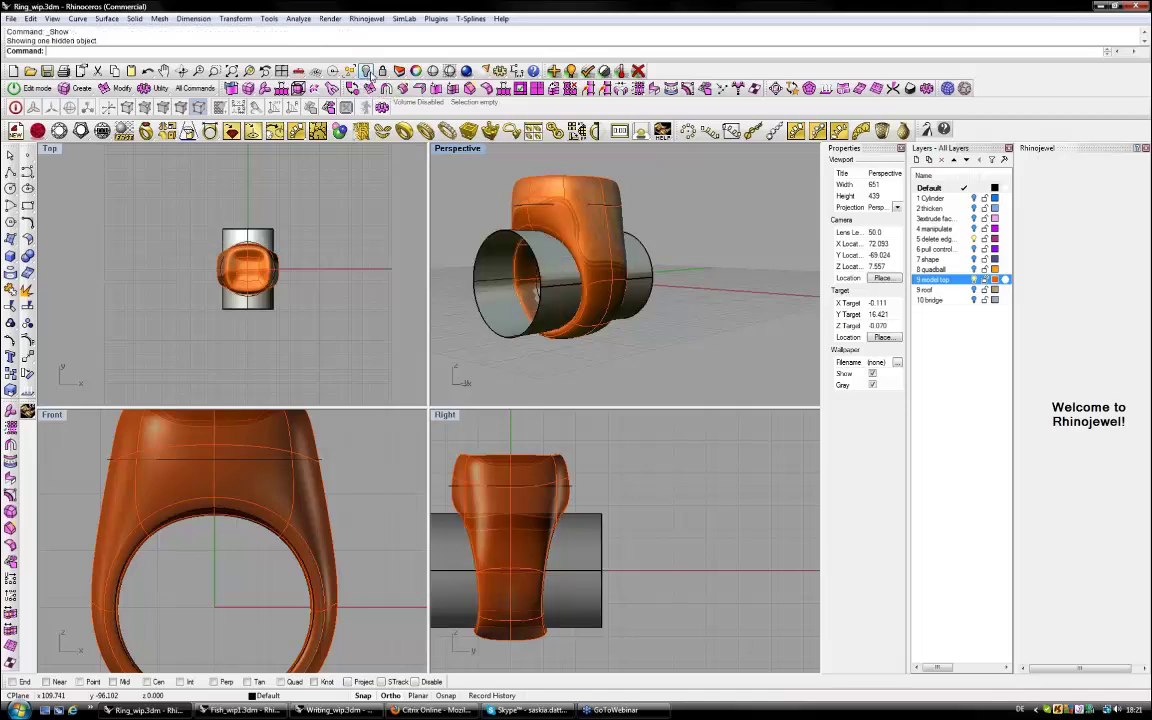
{"action": "left_click", "coordinate": [497, 315]}
{"action": "right_click_drag", "start_coordinate": [495, 314], "coordinate": [319, 262]}
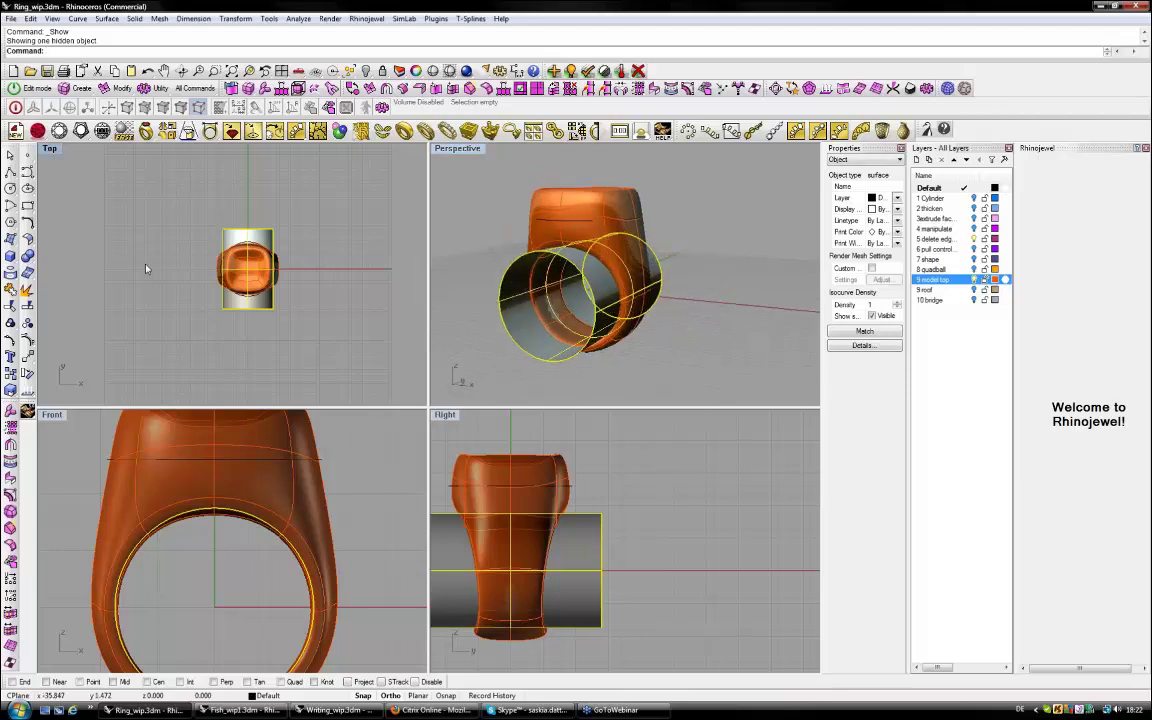
{"action": "right_click_drag", "start_coordinate": [145, 268], "coordinate": [133, 248]}
{"action": "scroll", "coordinate": [220, 495], "scroll_direction": "up", "scroll_amount": 3}
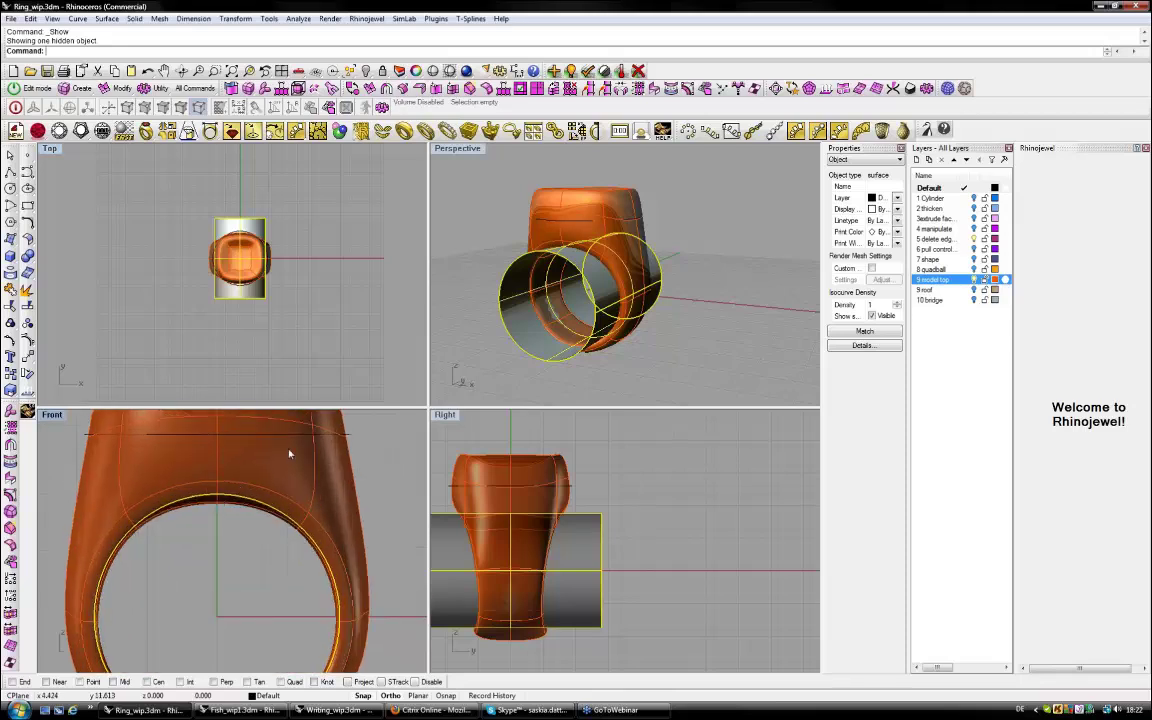
Deselect the cylinder, enable T-Splines edge editing and select the edge loops around the ring's inner opening.
{"action": "left_click", "coordinate": [485, 230]}
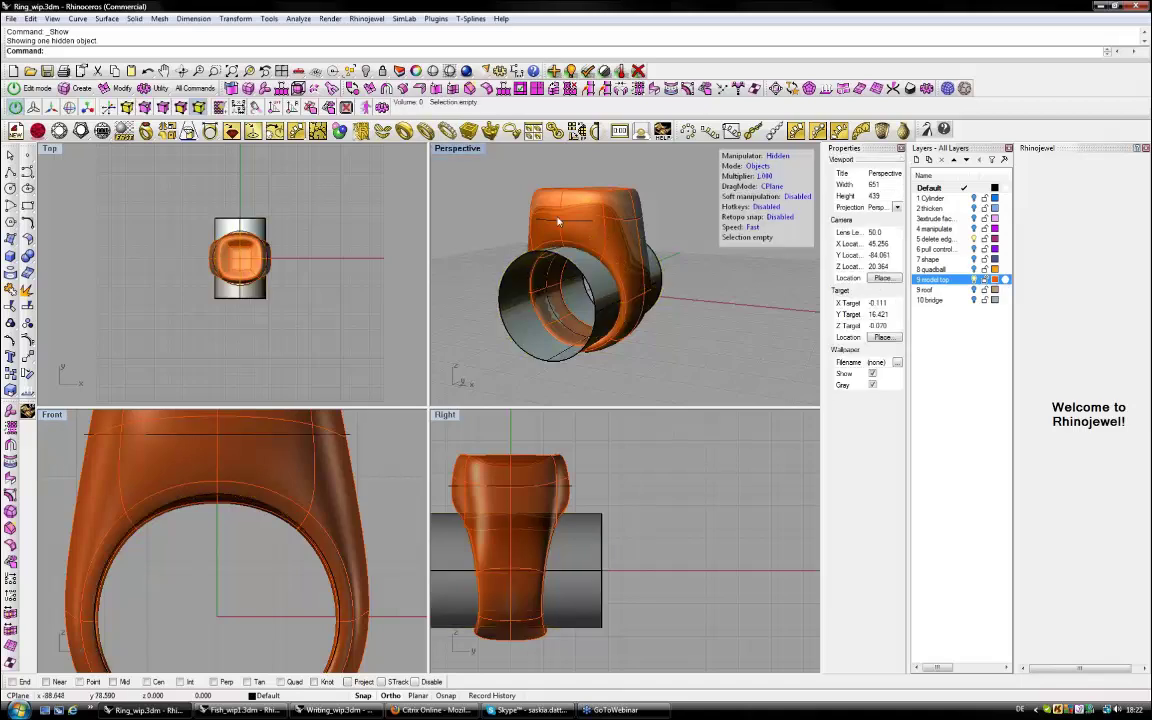
{"action": "left_click", "coordinate": [537, 273]}
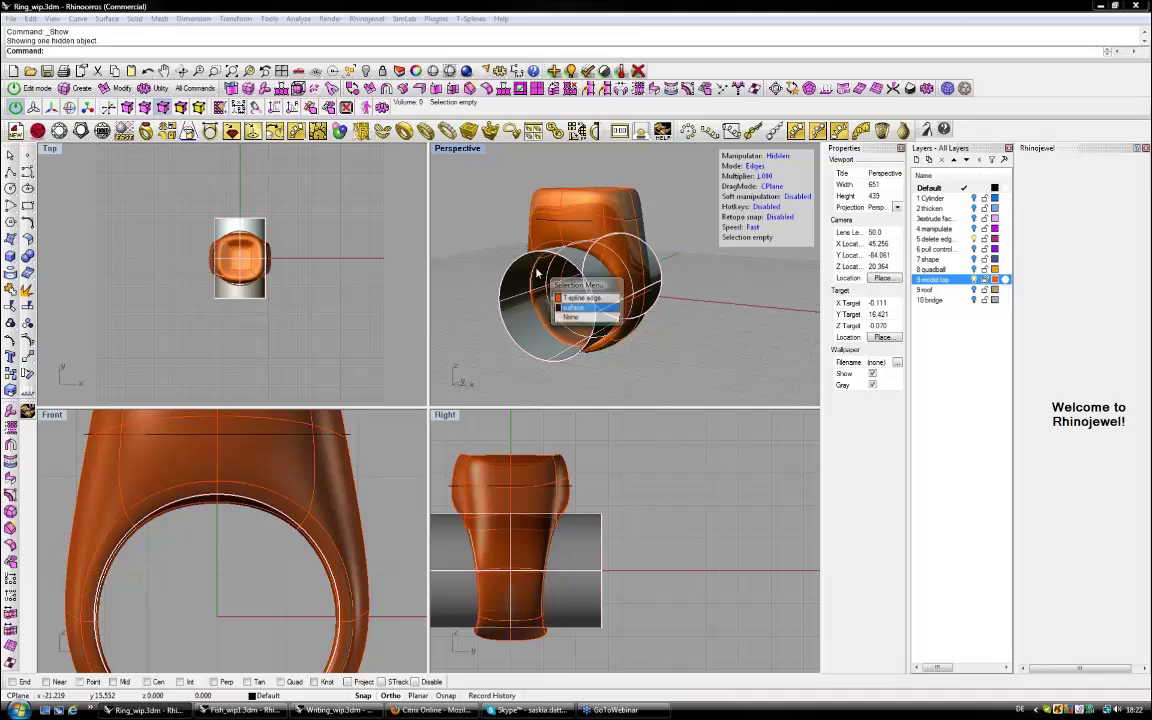
{"action": "left_click", "coordinate": [562, 297]}
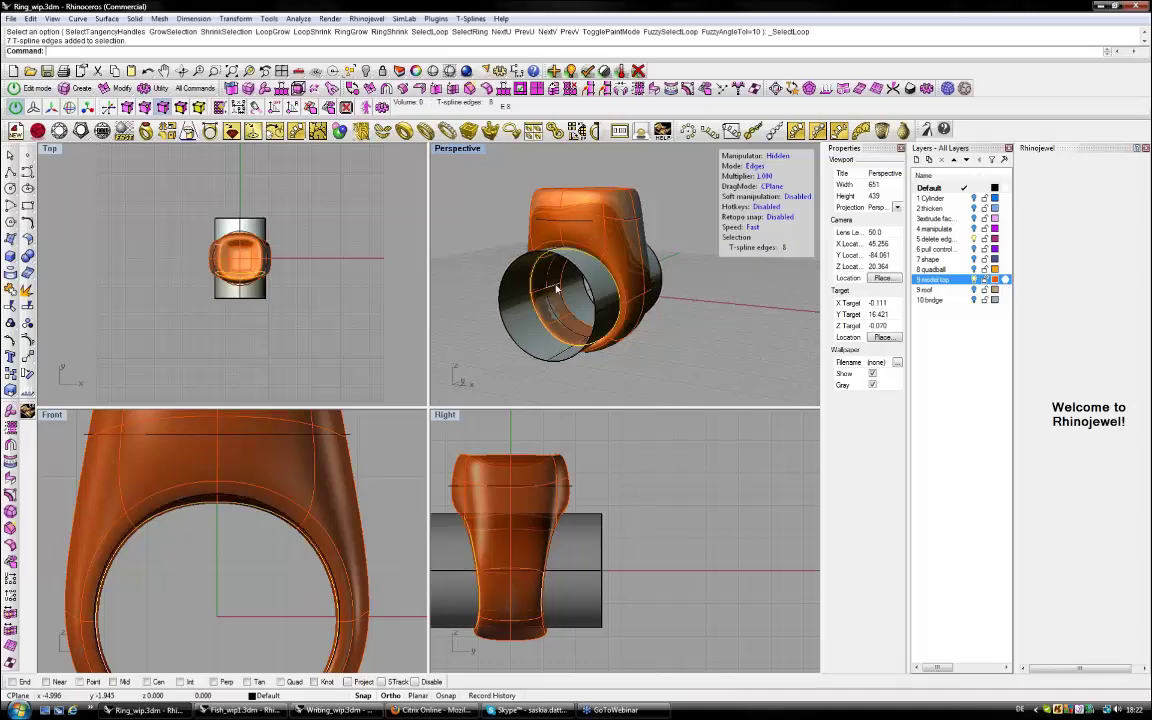
{"action": "scroll", "coordinate": [557, 289], "scroll_direction": "up", "scroll_amount": 3}
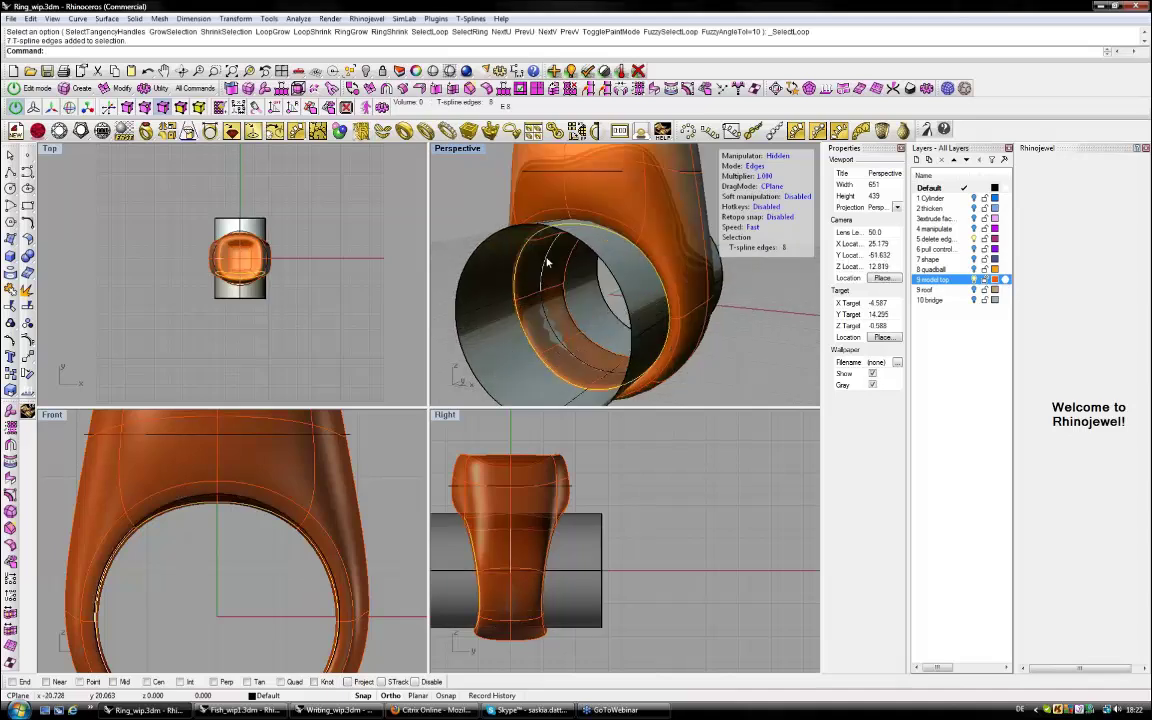
{"action": "left_click", "coordinate": [590, 282]}
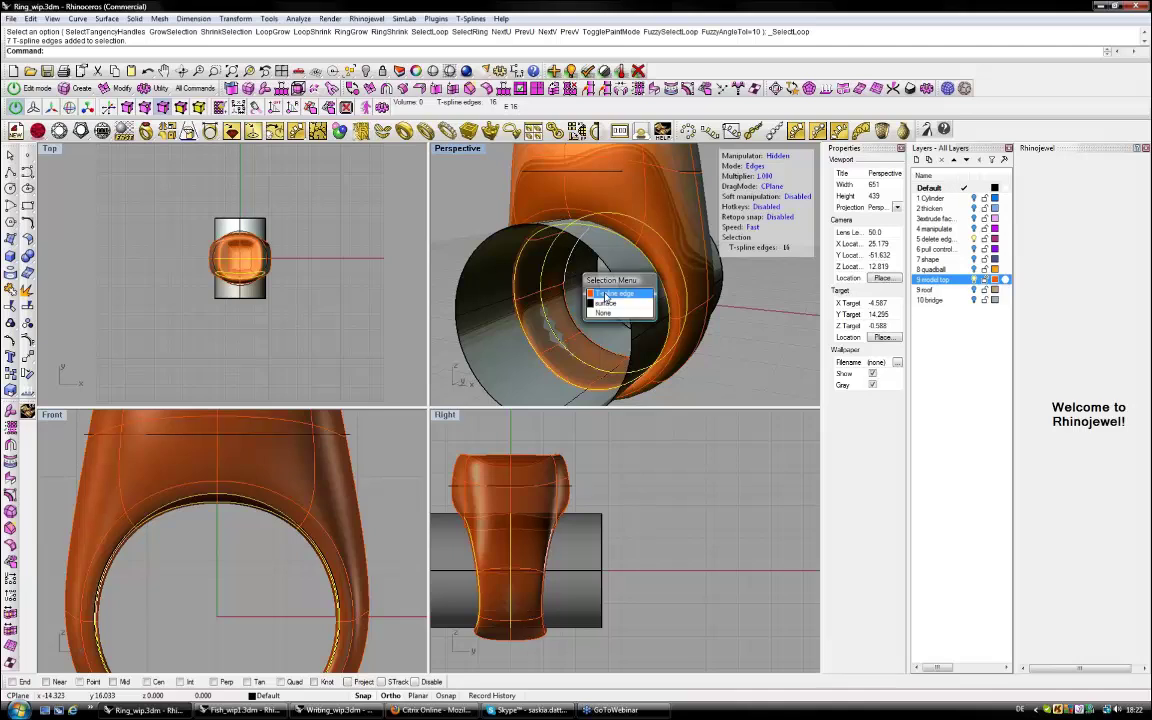
{"action": "left_click", "coordinate": [606, 294]}
Pull the selected edge loops onto the cylinder surface with pull type SurfacePoints.
{"action": "left_click", "coordinate": [672, 91]}
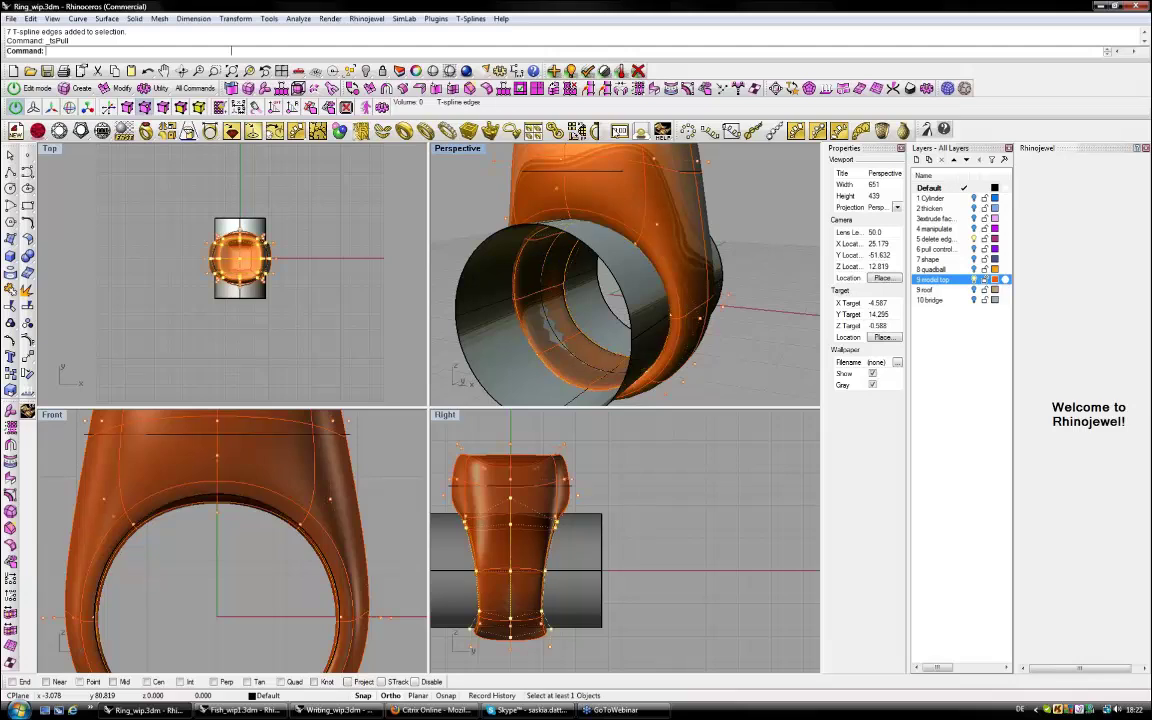
{"action": "left_click", "coordinate": [495, 238]}
{"action": "key", "text": "Return"}
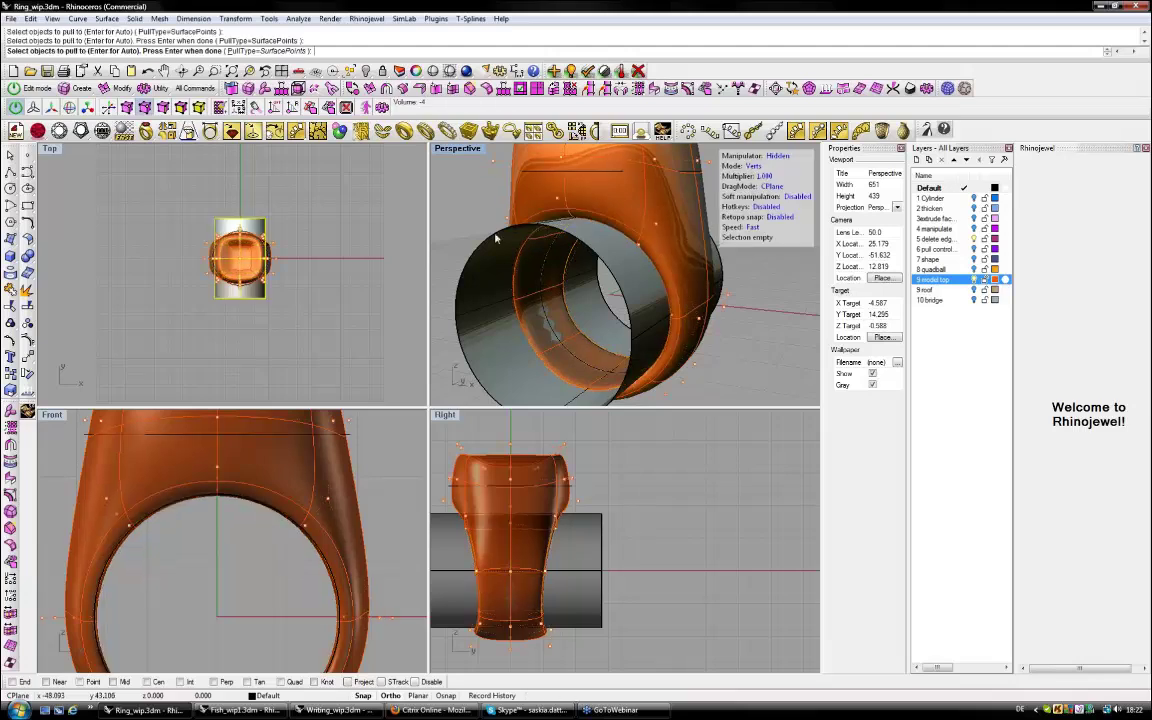
Undo and redo the pull to compare the ring's inner opening before and after.
{"action": "right_click_drag", "start_coordinate": [495, 238], "coordinate": [522, 214]}
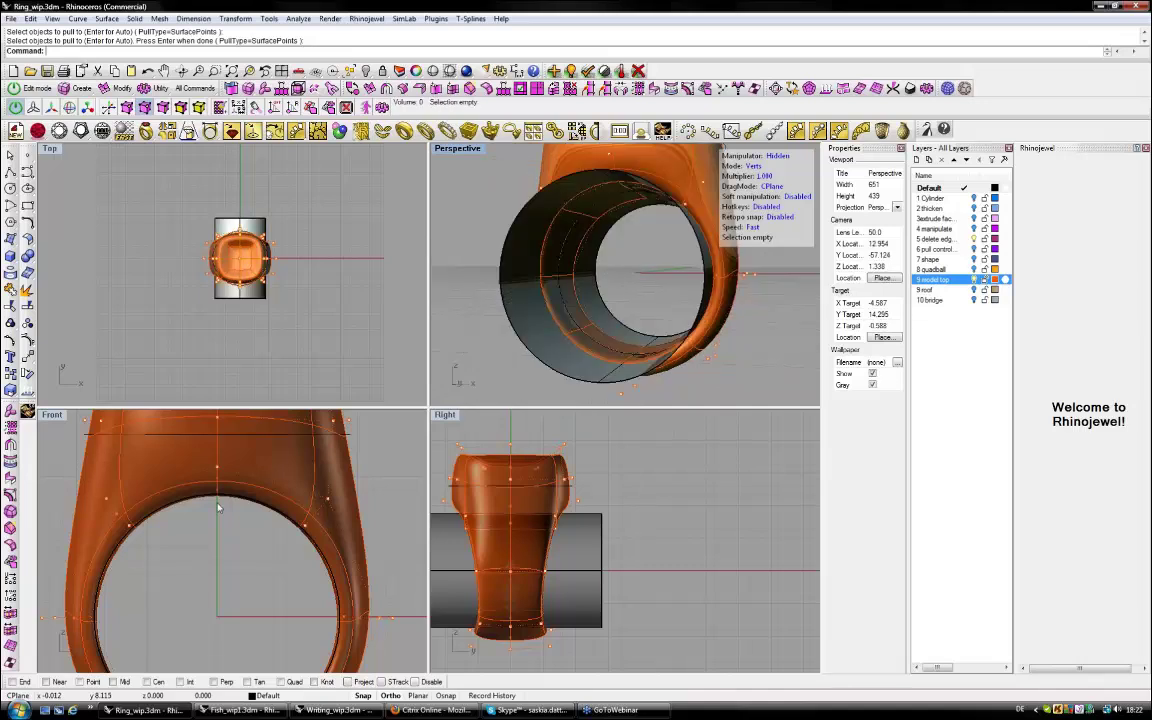
{"action": "key", "text": "ctrl+z"}
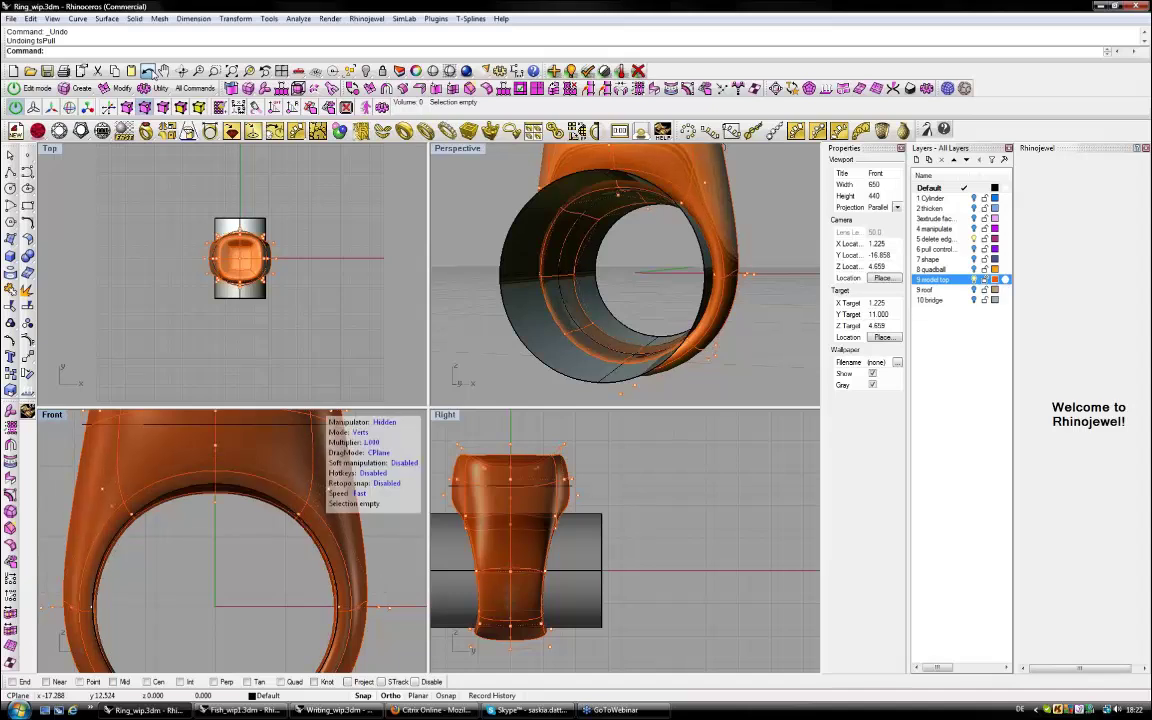
{"action": "key", "text": "ctrl+y"}
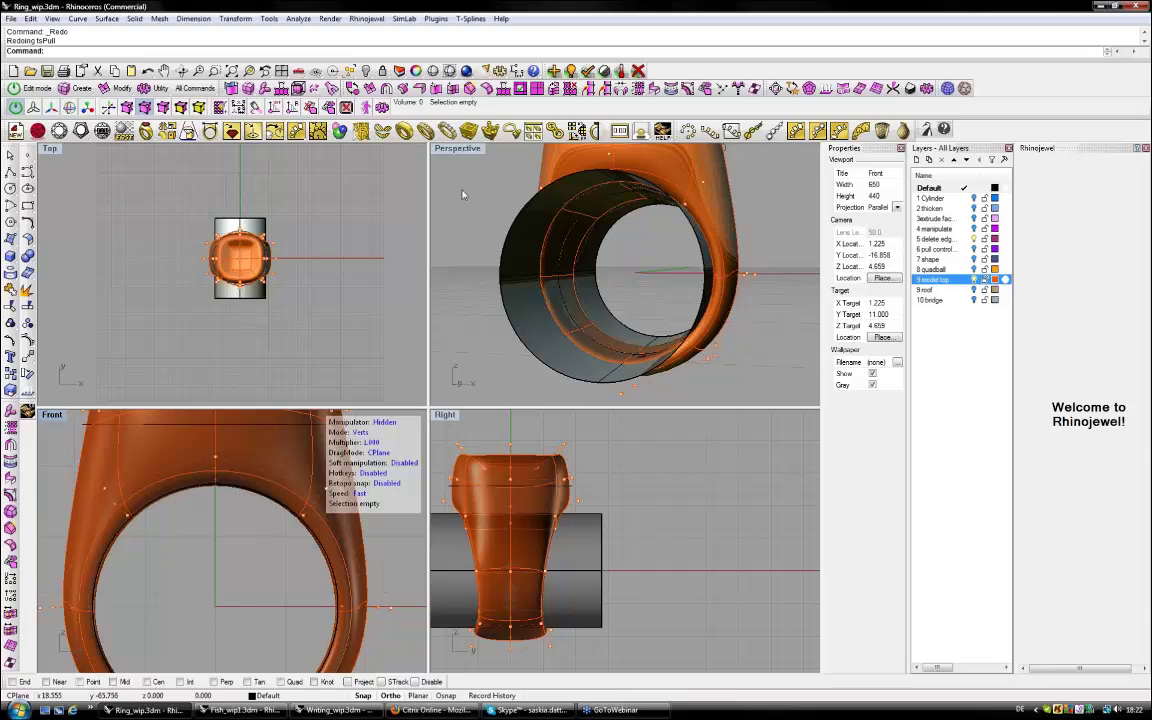
Set the T-Splines selection mode back to objects and turn off edit mode.
{"action": "right_click_drag", "start_coordinate": [527, 218], "coordinate": [497, 248]}
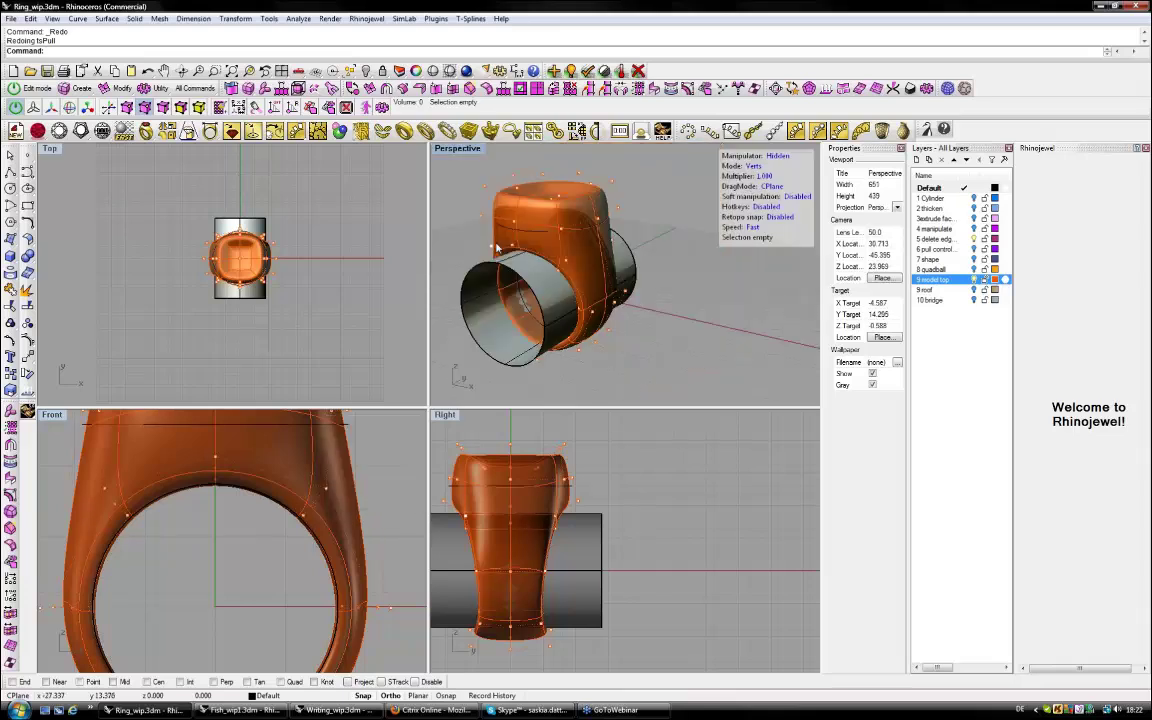
{"action": "scroll", "coordinate": [497, 248], "scroll_direction": "down", "scroll_amount": 2}
{"action": "left_click", "coordinate": [758, 166]}
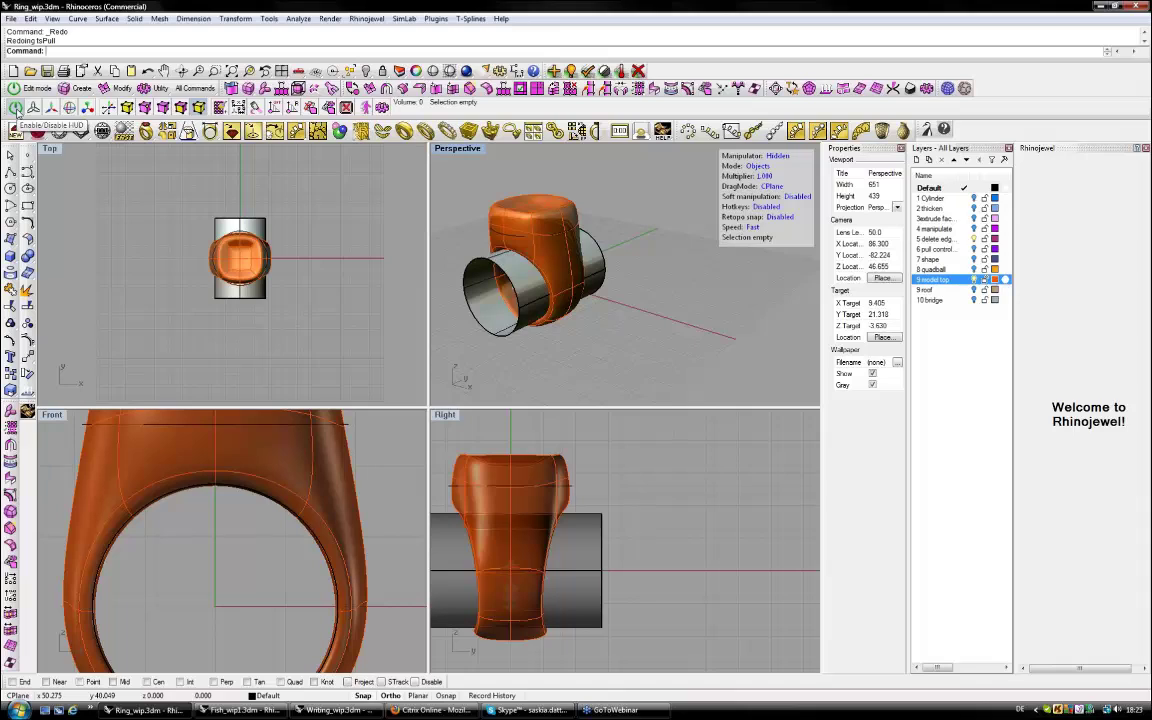
{"action": "left_click", "coordinate": [15, 107]}
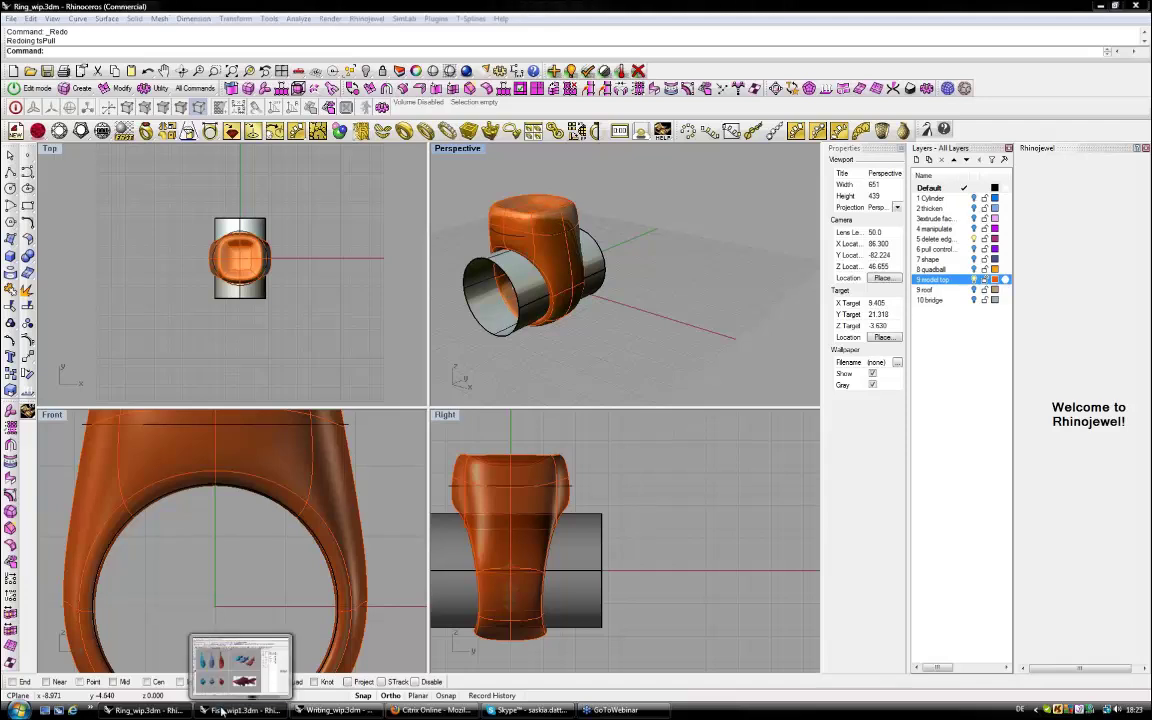
Switch to the Fish_wip1.3dm file and view the three fish models up close in perspective.
{"action": "left_click", "coordinate": [221, 712]}
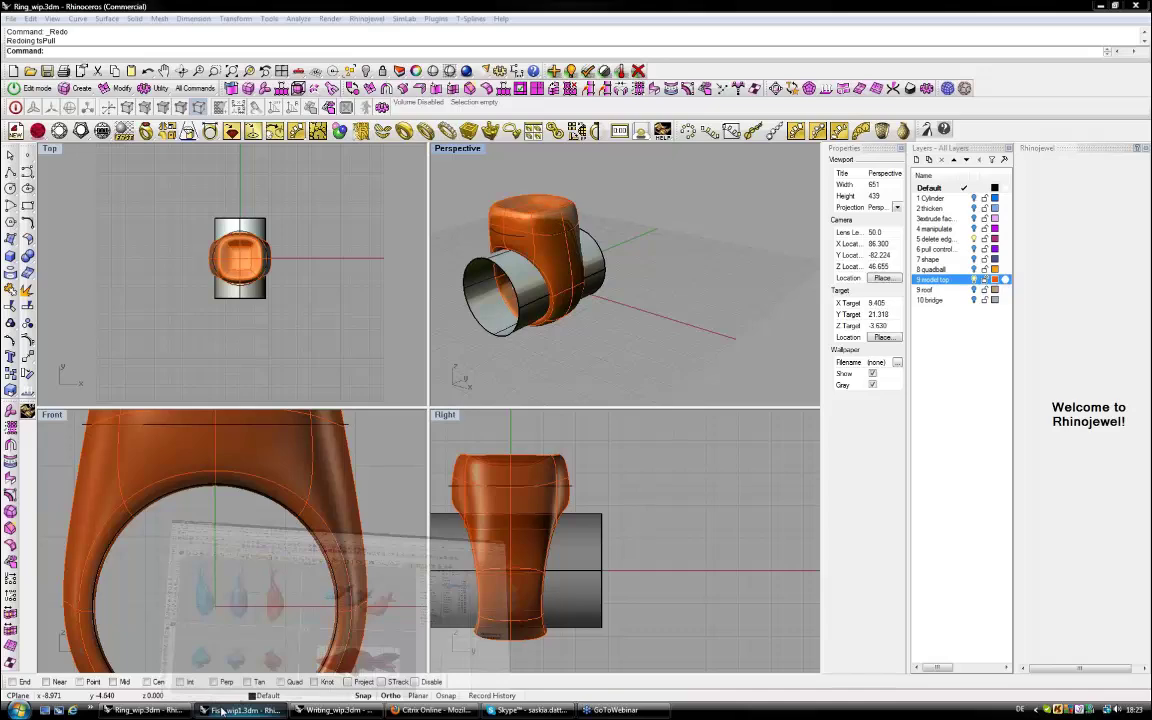
{"action": "mouse_move", "coordinate": [152, 713]}
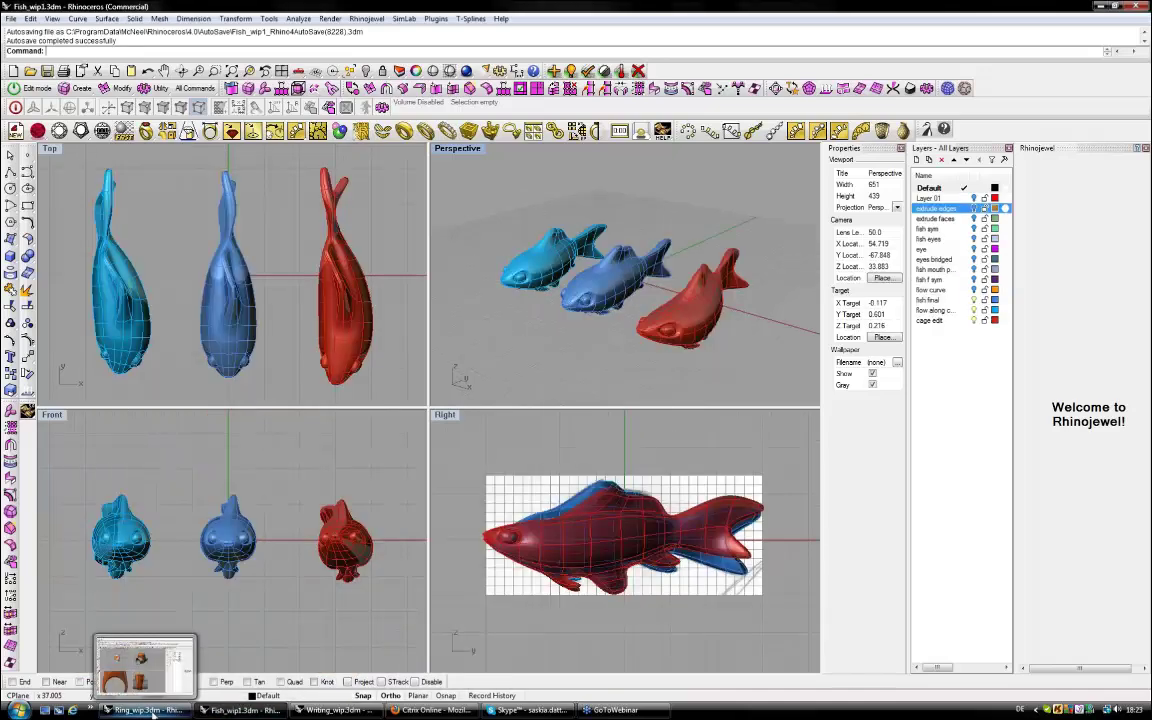
{"action": "scroll", "coordinate": [555, 275], "scroll_direction": "up", "scroll_amount": 2}
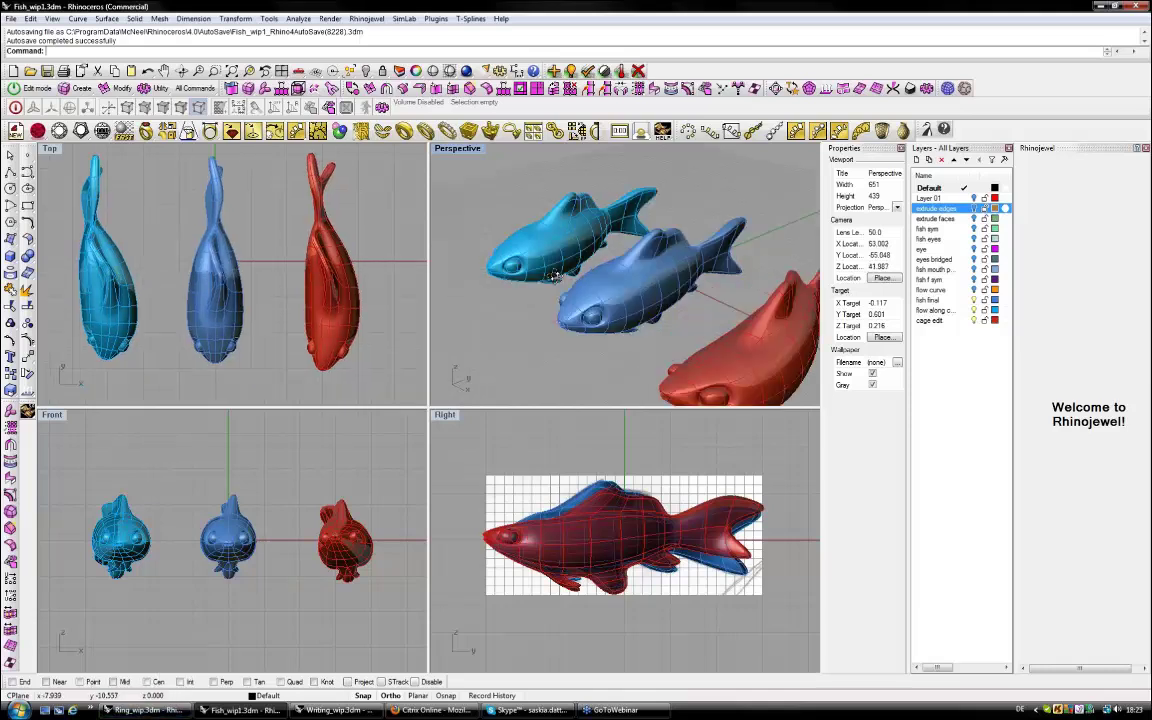
Hide the cage edit, flow along and fish final layers that hold the three fish models.
{"action": "scroll", "coordinate": [555, 276], "scroll_direction": "down", "scroll_amount": 2}
{"action": "right_click_drag", "start_coordinate": [579, 291], "coordinate": [555, 275]}
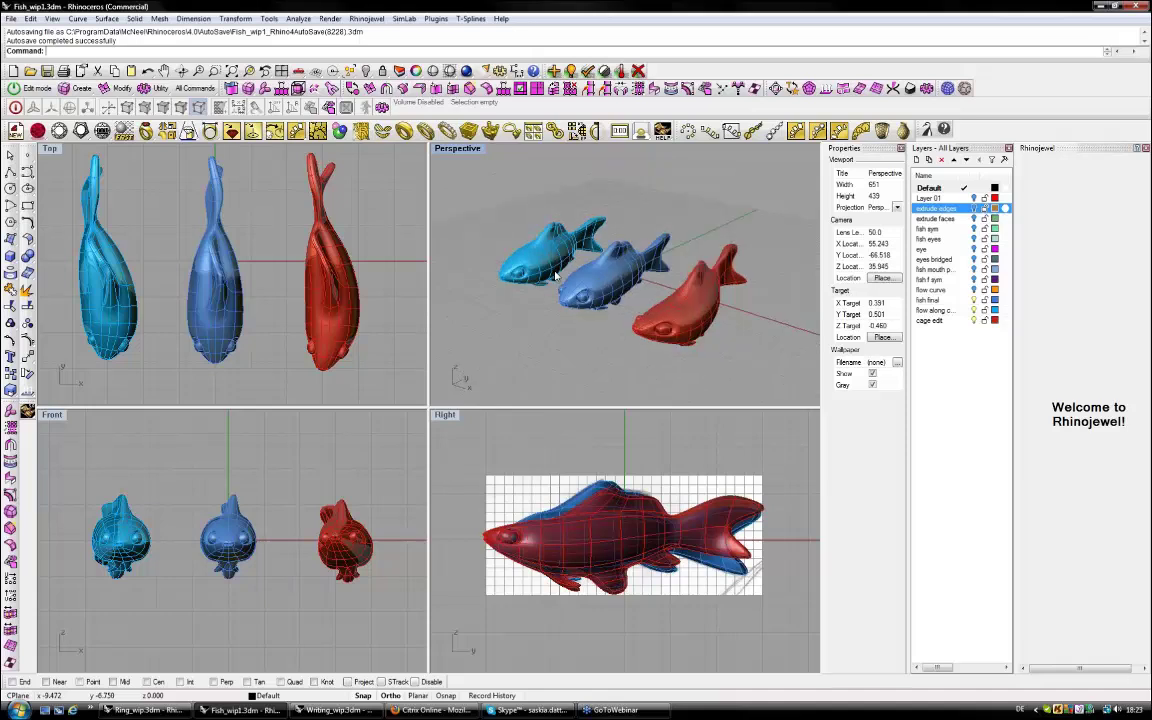
{"action": "right_click_drag", "start_coordinate": [555, 275], "coordinate": [542, 275]}
{"action": "right_click_drag", "start_coordinate": [295, 271], "coordinate": [292, 262]}
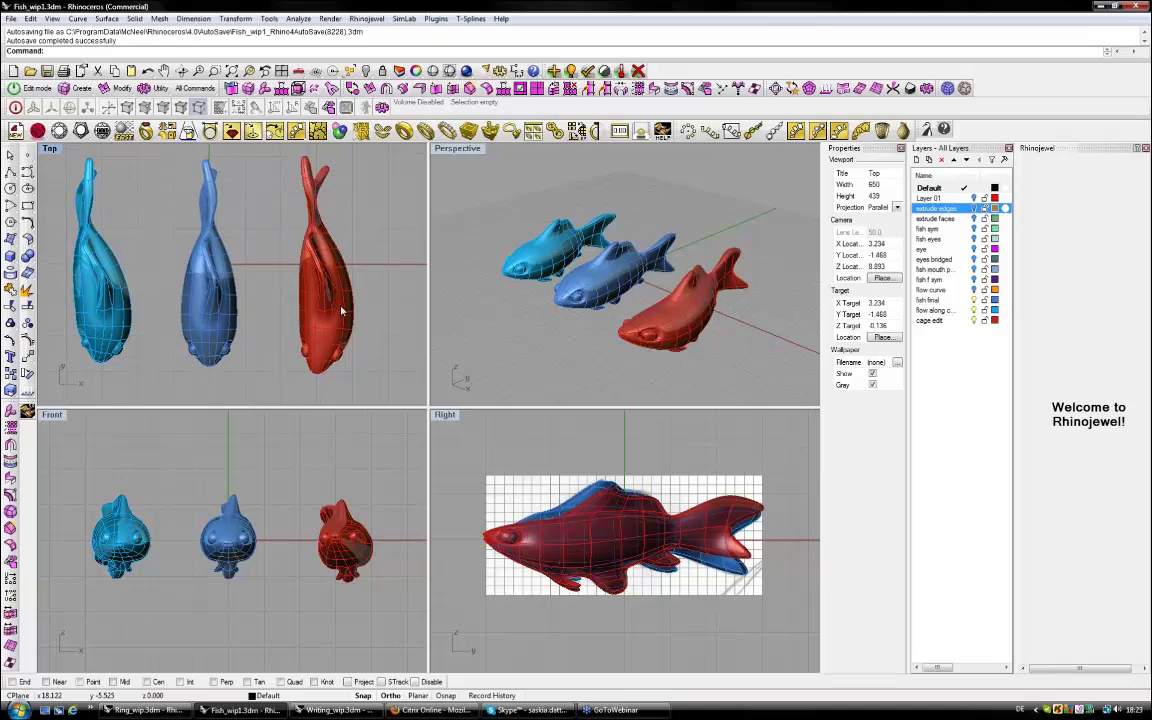
{"action": "left_click", "coordinate": [974, 321]}
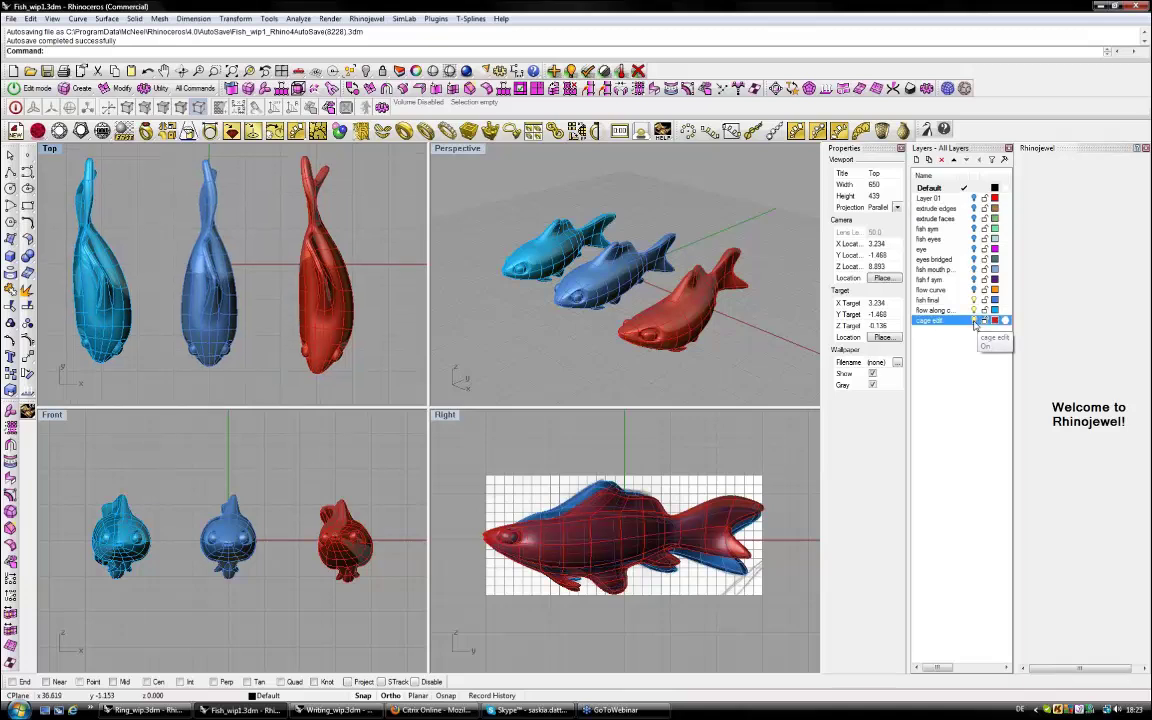
{"action": "left_click", "coordinate": [974, 321]}
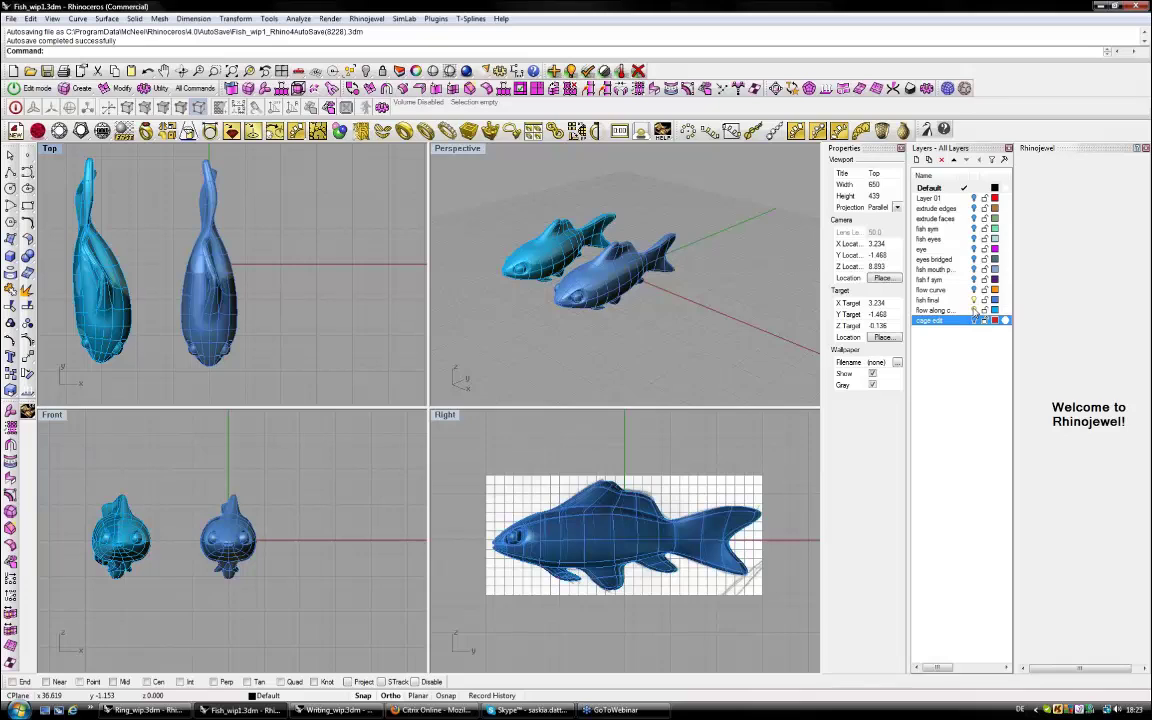
{"action": "left_click", "coordinate": [974, 310]}
{"action": "left_click", "coordinate": [974, 300]}
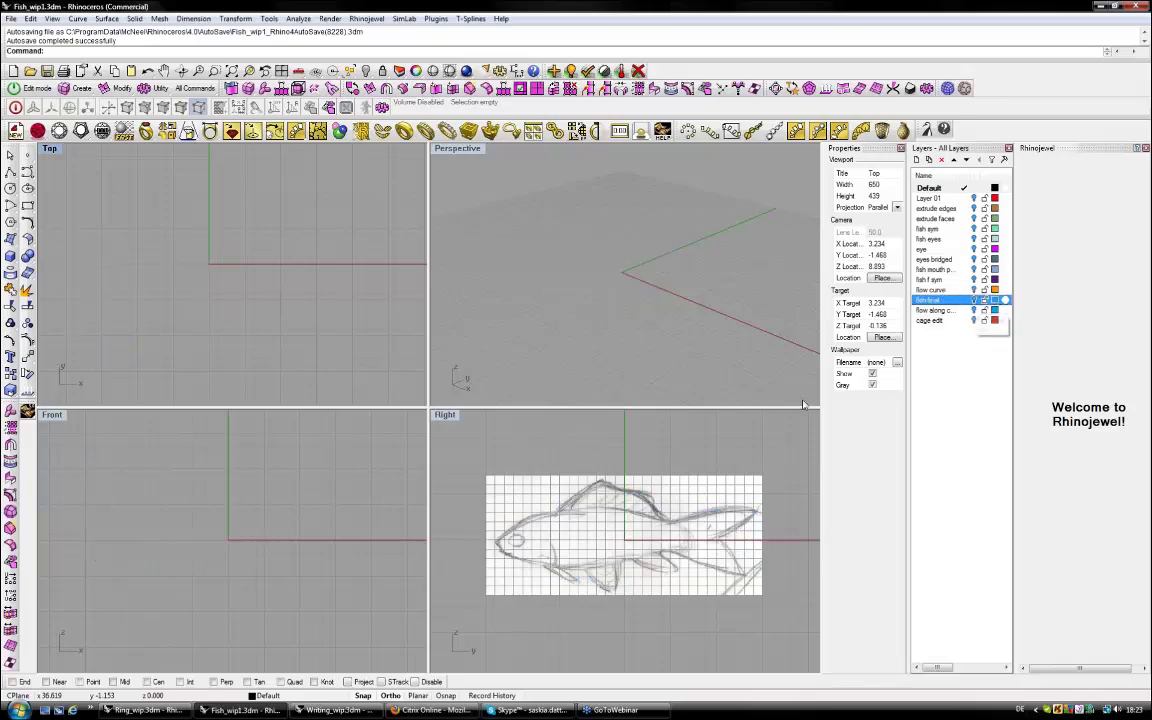
Show Layer 01 with the fish's back curve and frame the reference sketch in the Right view.
{"action": "left_click", "coordinate": [603, 549]}
{"action": "right_click_drag", "start_coordinate": [603, 549], "coordinate": [598, 546]}
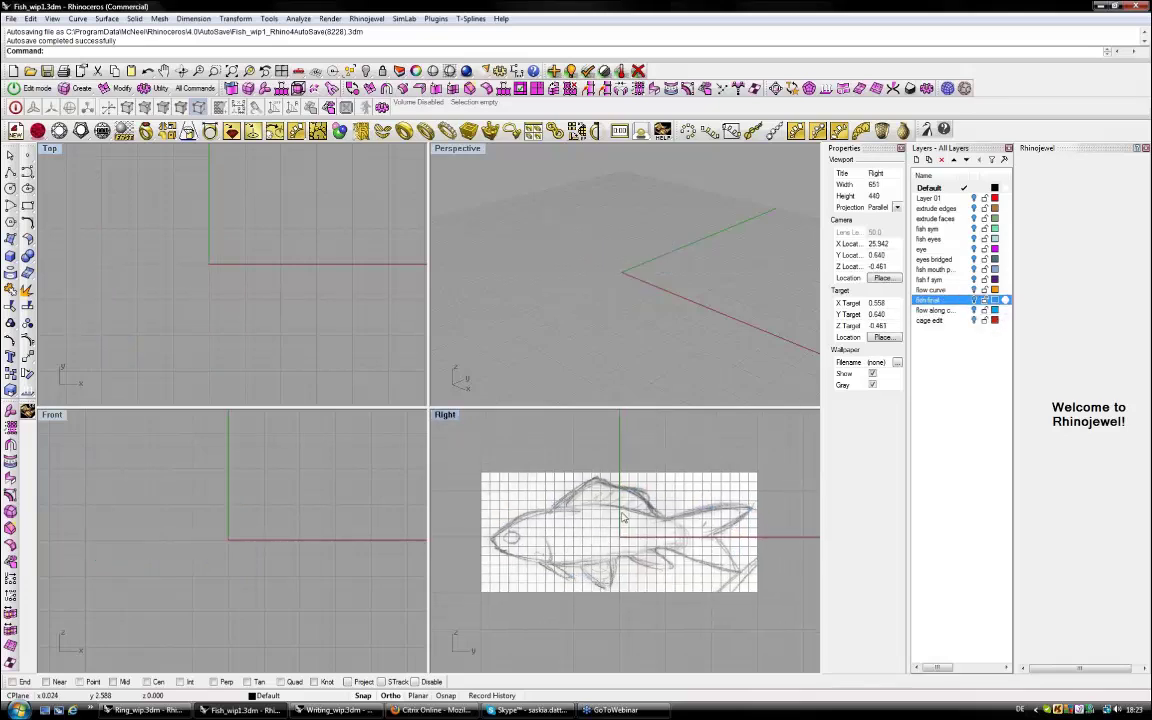
{"action": "left_click", "coordinate": [975, 199]}
{"action": "left_click", "coordinate": [975, 199]}
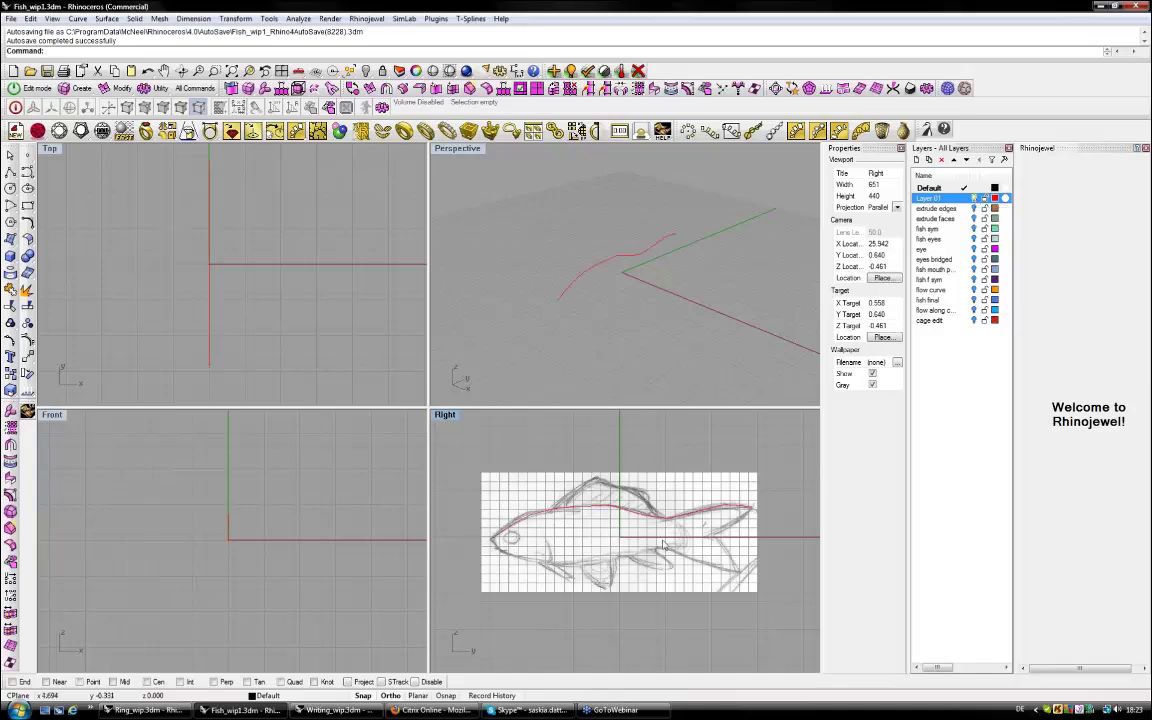
{"action": "right_click_drag", "start_coordinate": [663, 545], "coordinate": [622, 513]}
{"action": "scroll", "coordinate": [621, 513], "scroll_direction": "down", "scroll_amount": 2}
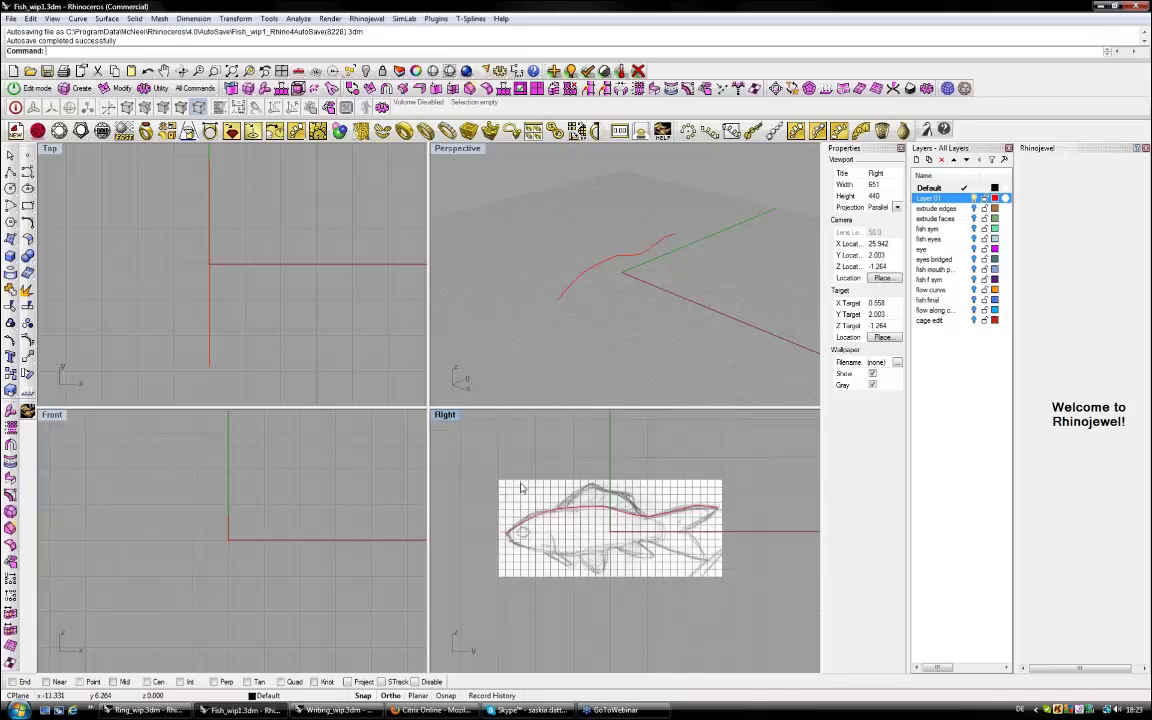
Extrude the fish's back curve downward into a T-Splines strip and scale its lower edges vertically into a straight line.
{"action": "left_click_drag", "start_coordinate": [455, 455], "coordinate": [738, 538]}
{"action": "left_click", "coordinate": [371, 90]}
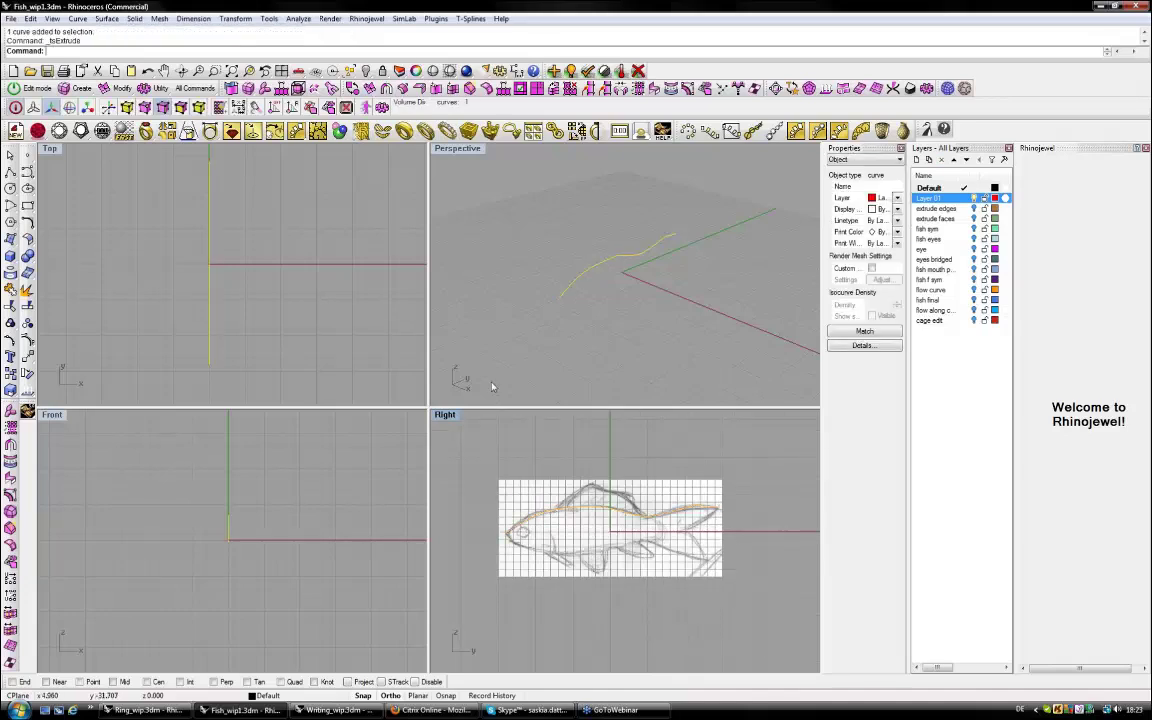
{"action": "left_click_drag", "start_coordinate": [608, 467], "coordinate": [612, 484]}
{"action": "right_click_drag", "start_coordinate": [705, 493], "coordinate": [687, 472]}
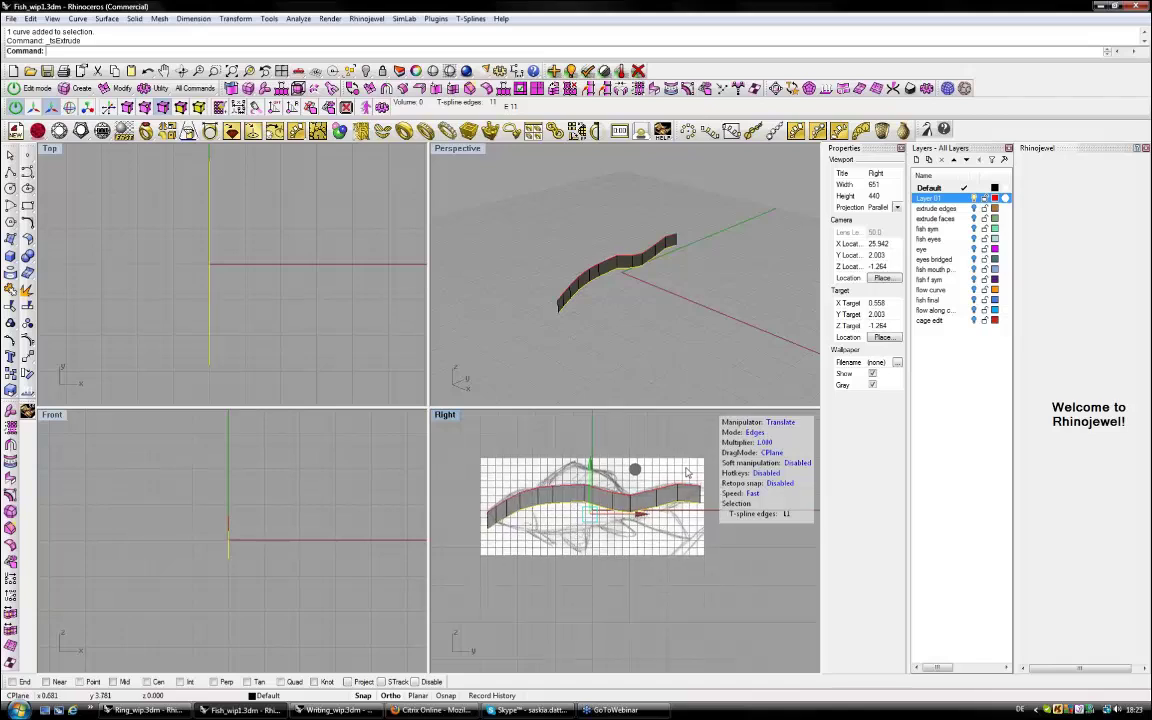
{"action": "key", "text": "r"}
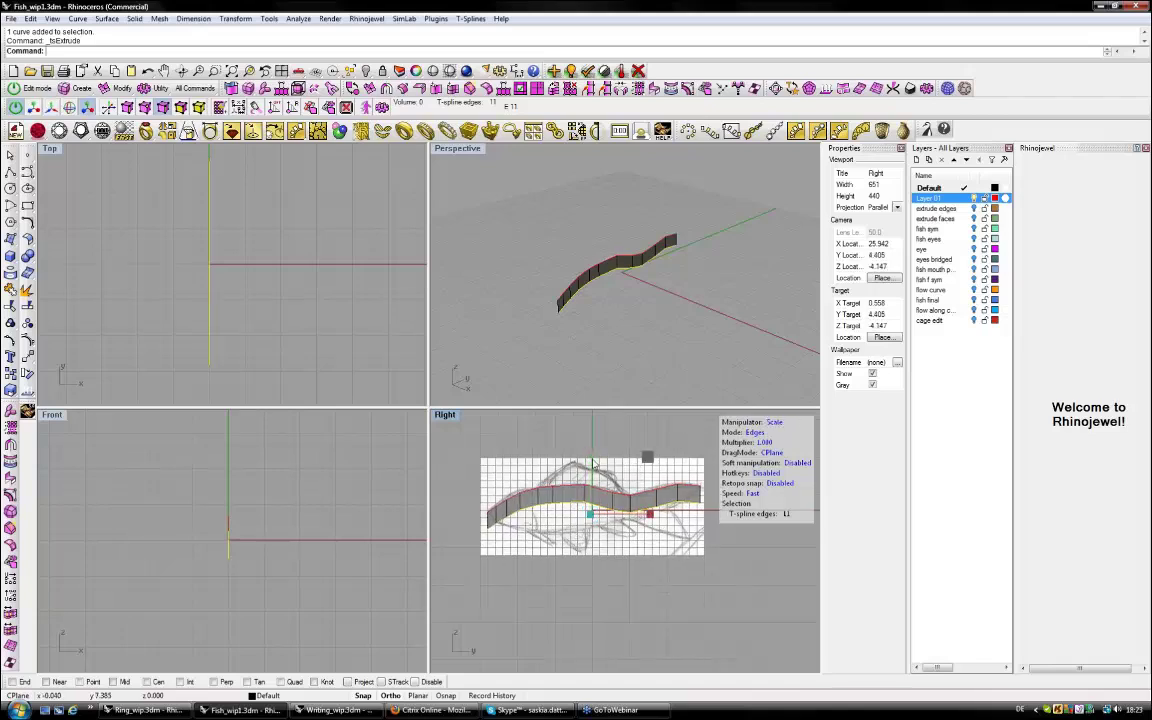
{"action": "left_click_drag", "start_coordinate": [593, 463], "coordinate": [596, 510]}
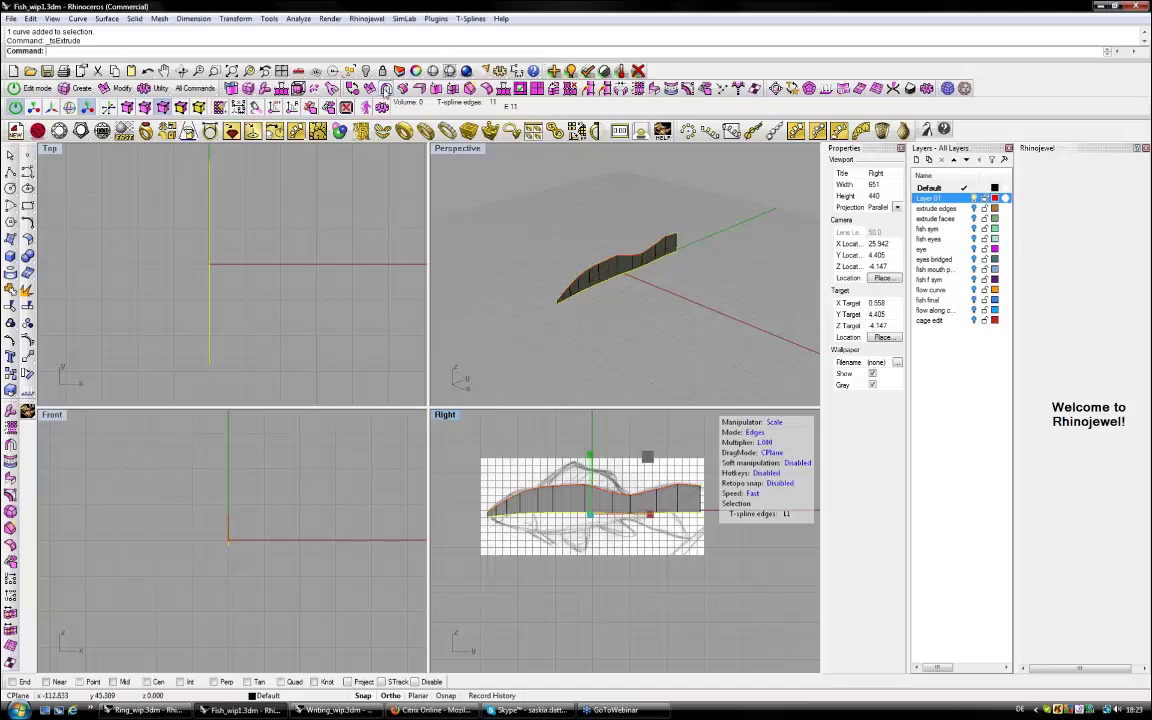
Extrude the strip's straightened lower edges further down to form a second row of faces toward the belly.
{"action": "left_click", "coordinate": [333, 86]}
{"action": "key", "text": "w"}
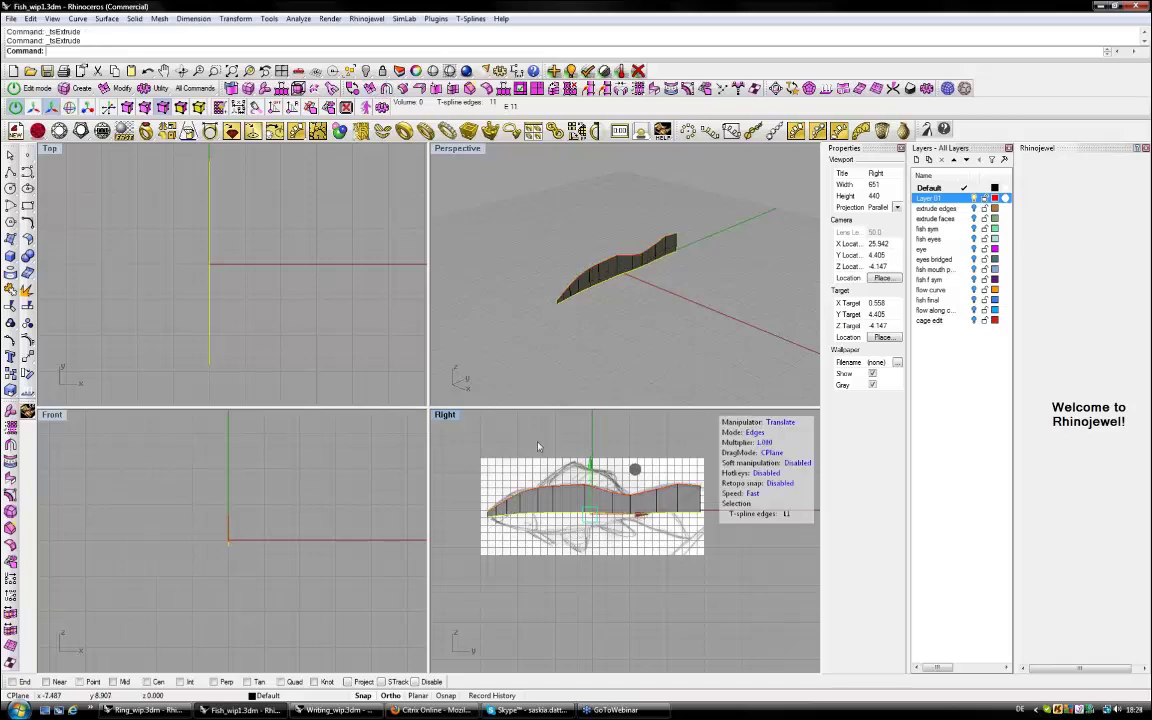
{"action": "left_click_drag", "start_coordinate": [593, 463], "coordinate": [594, 484]}
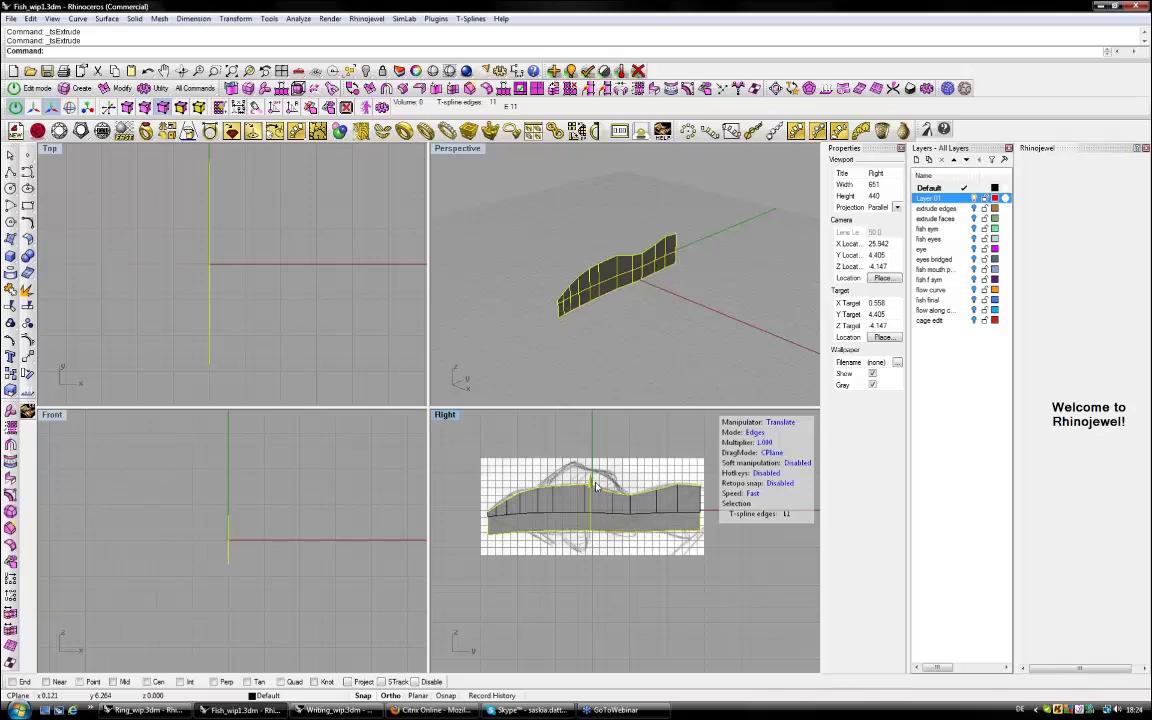
{"action": "left_click_drag", "start_coordinate": [596, 486], "coordinate": [596, 487]}
{"action": "key", "text": "Escape"}
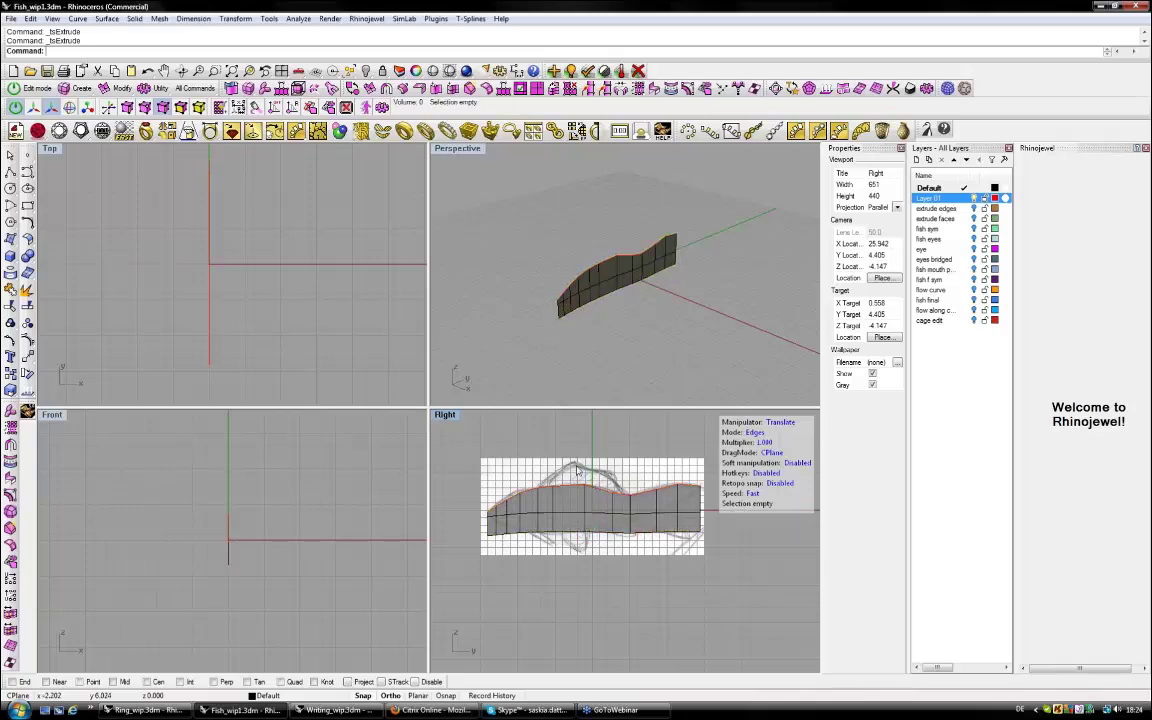
Select the strip's middle edge loop and scale it vertically to flatten it.
{"action": "right_click_drag", "start_coordinate": [576, 470], "coordinate": [564, 477]}
{"action": "scroll", "coordinate": [566, 522], "scroll_direction": "up", "scroll_amount": 2}
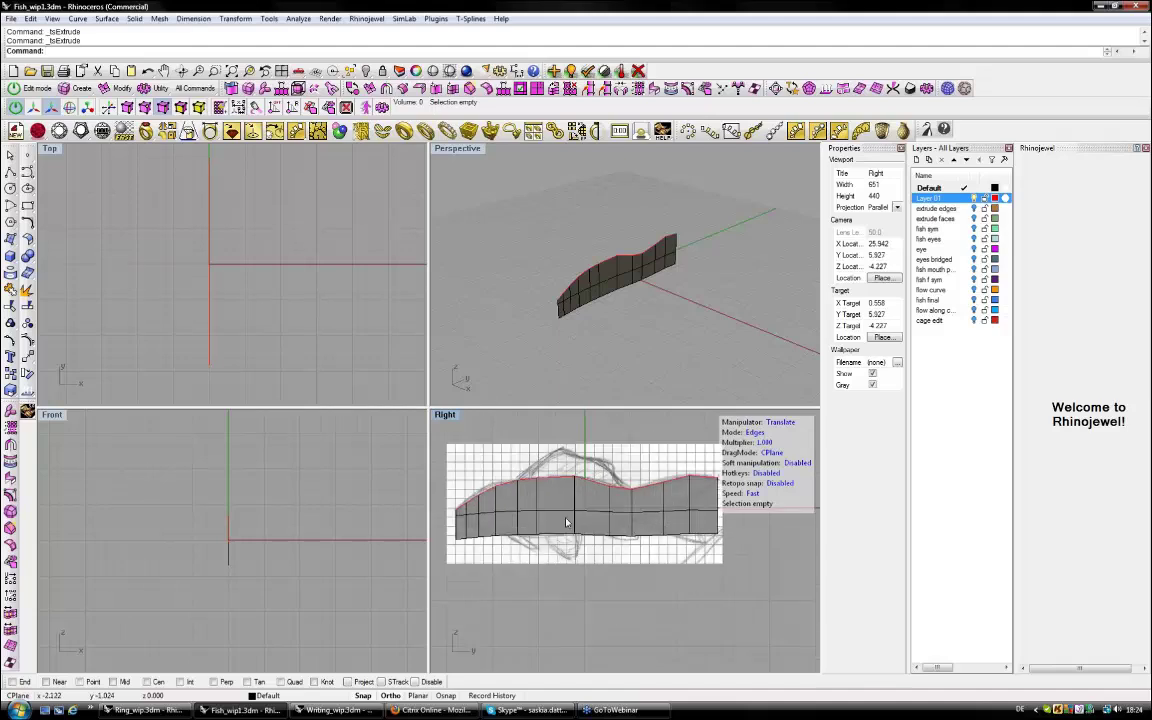
{"action": "right_click_drag", "start_coordinate": [566, 522], "coordinate": [564, 520]}
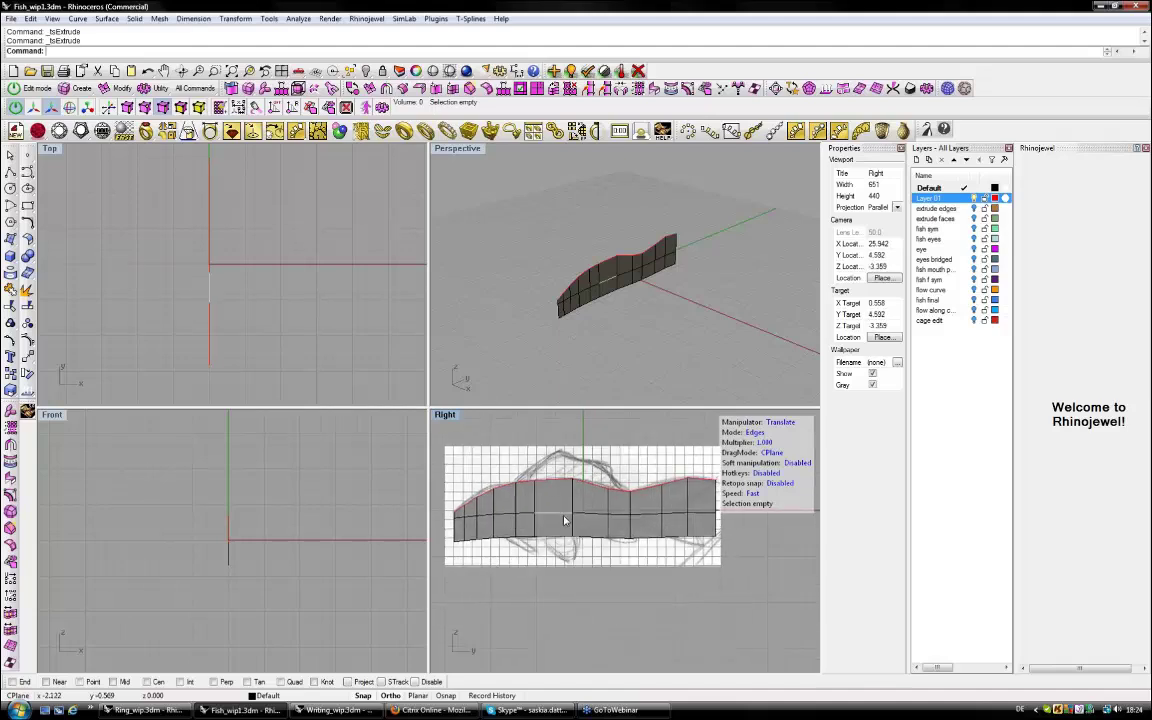
{"action": "double_click", "coordinate": [564, 519]}
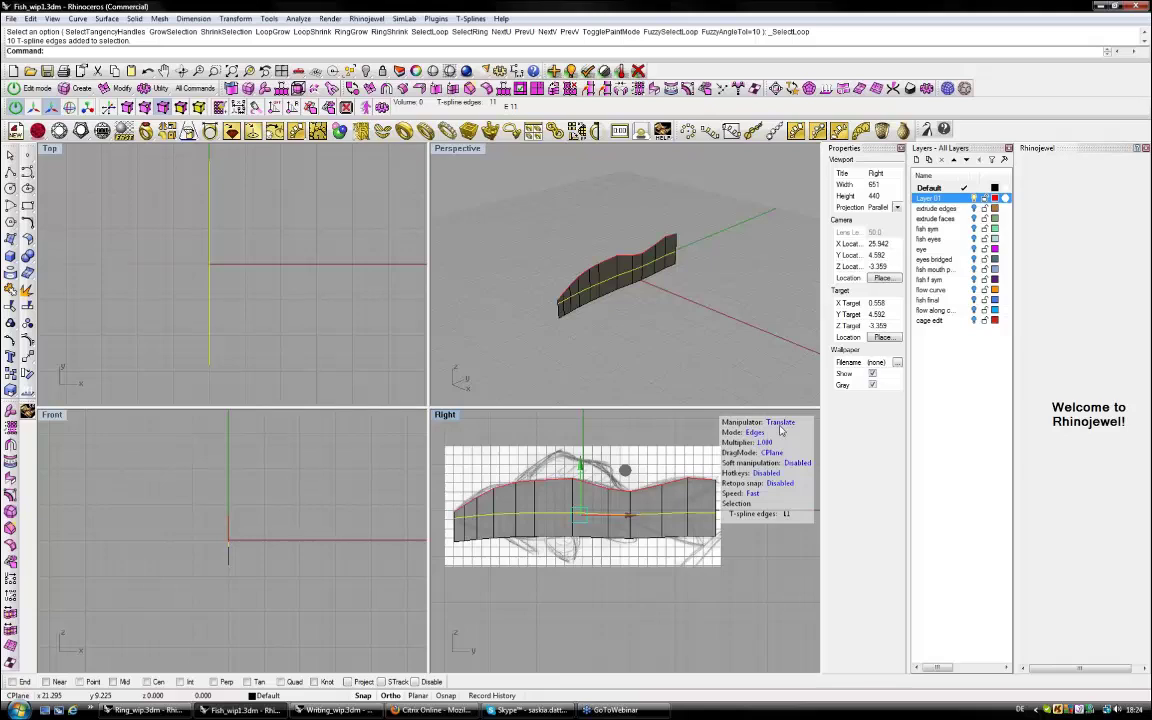
{"action": "left_click", "coordinate": [780, 424]}
{"action": "left_click", "coordinate": [778, 423]}
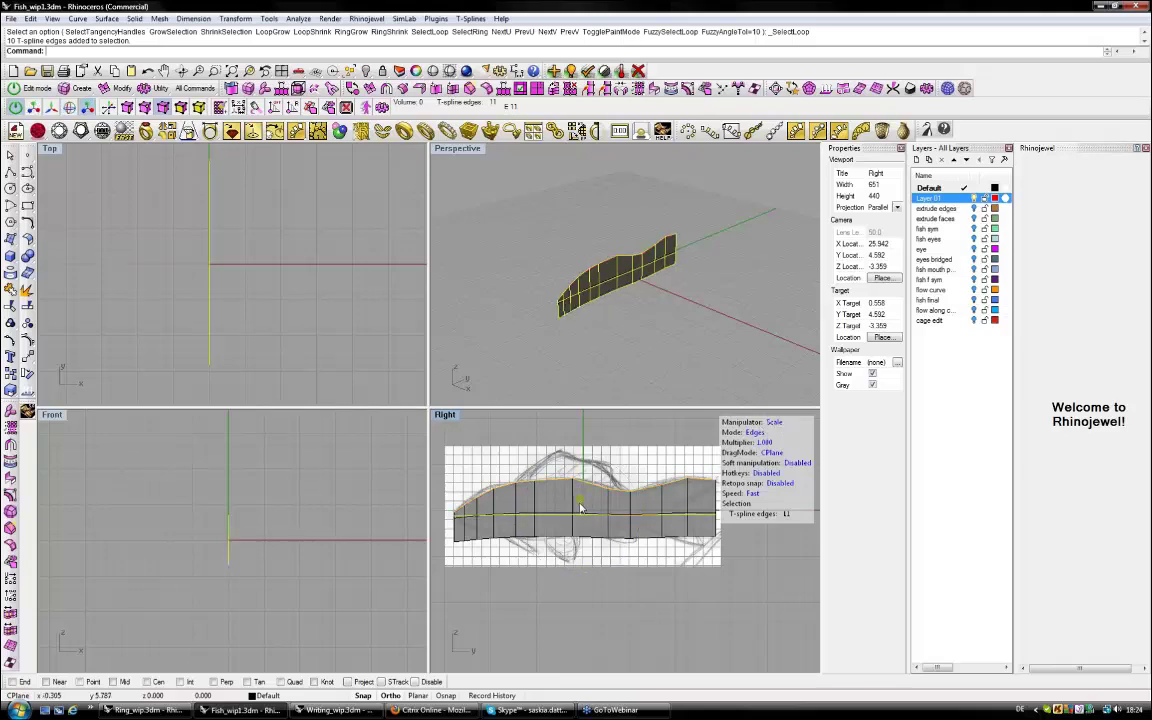
{"action": "key", "text": "Escape"}
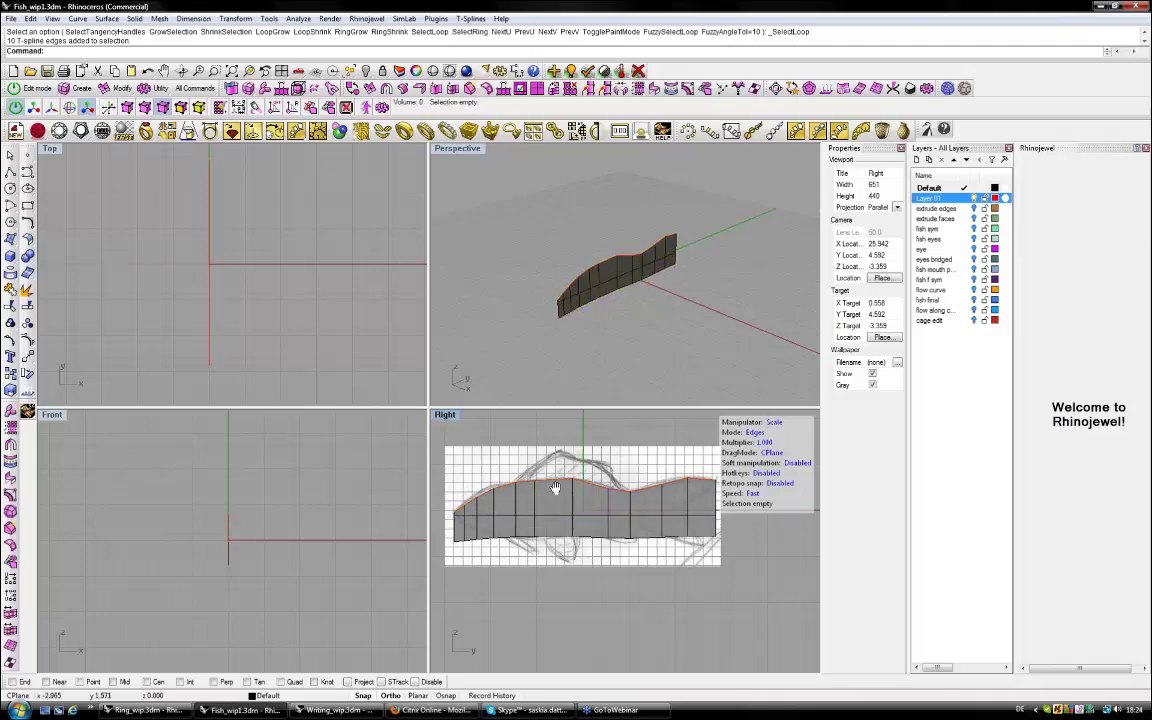
Set the T-Splines selection mode to Verts for editing the strip's control points.
{"action": "right_click_drag", "start_coordinate": [556, 476], "coordinate": [556, 454]}
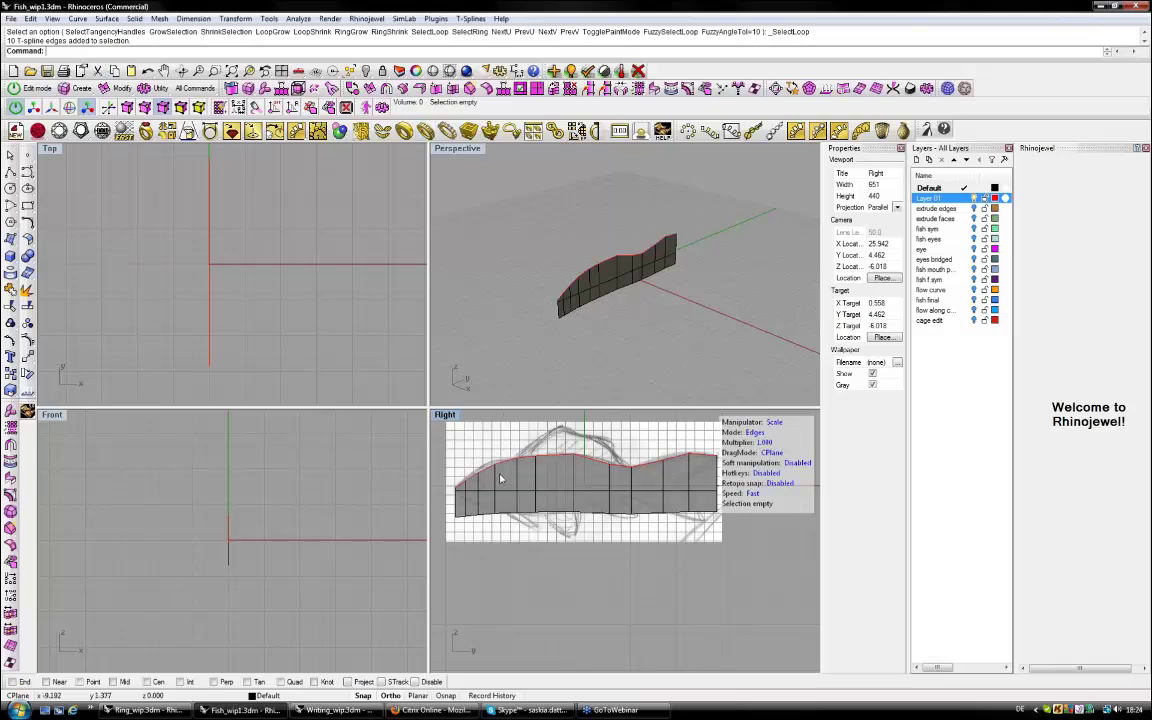
{"action": "left_click", "coordinate": [758, 433]}
{"action": "left_click", "coordinate": [758, 433]}
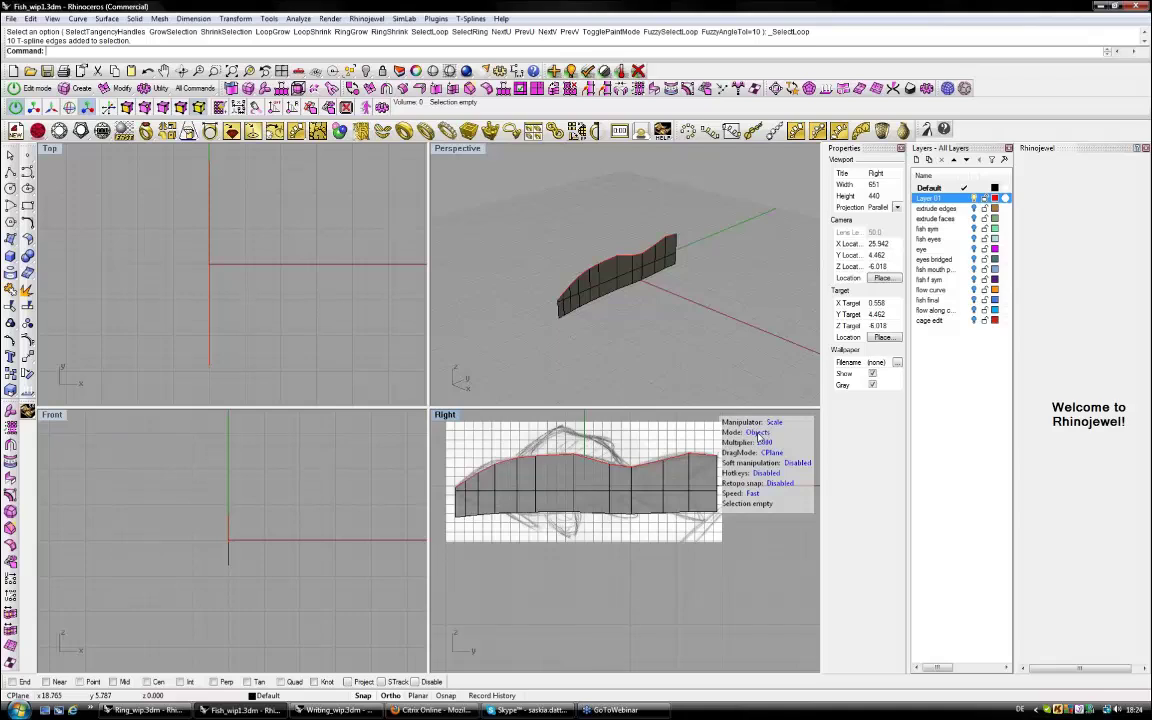
{"action": "left_click", "coordinate": [757, 433]}
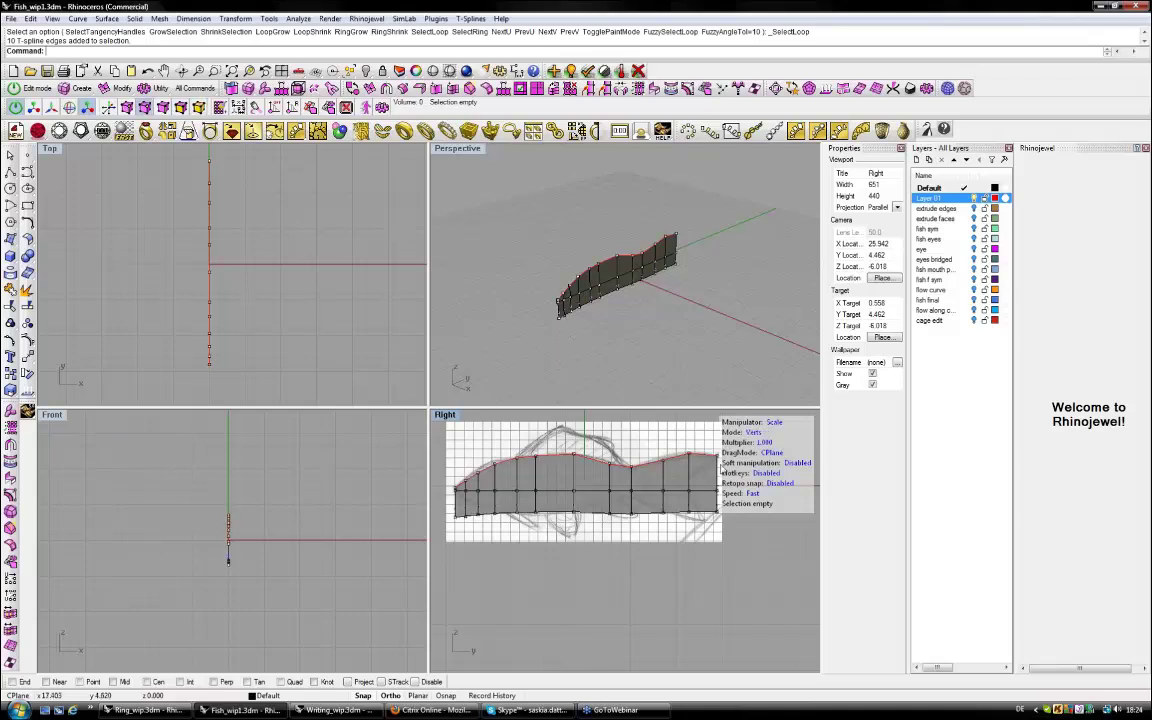
Cancel the active command and undo the last edit-mode change on the fish strip.
{"action": "right_click_drag", "start_coordinate": [614, 517], "coordinate": [615, 520]}
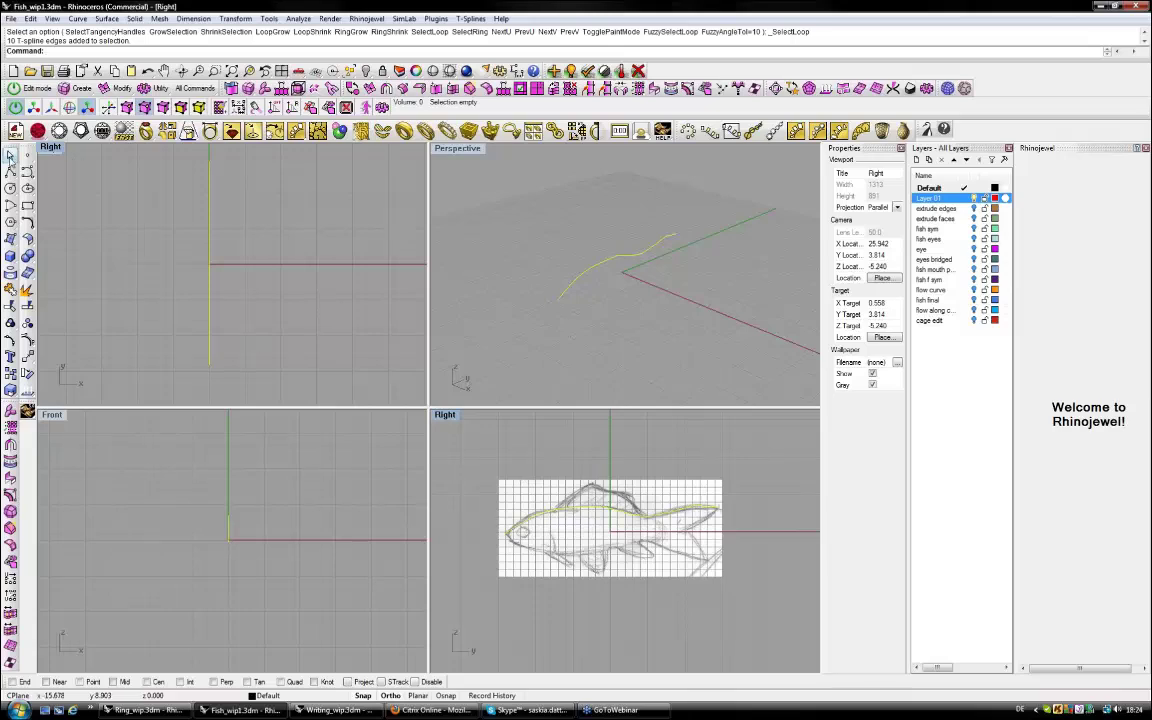
{"action": "left_click", "coordinate": [10, 155]}
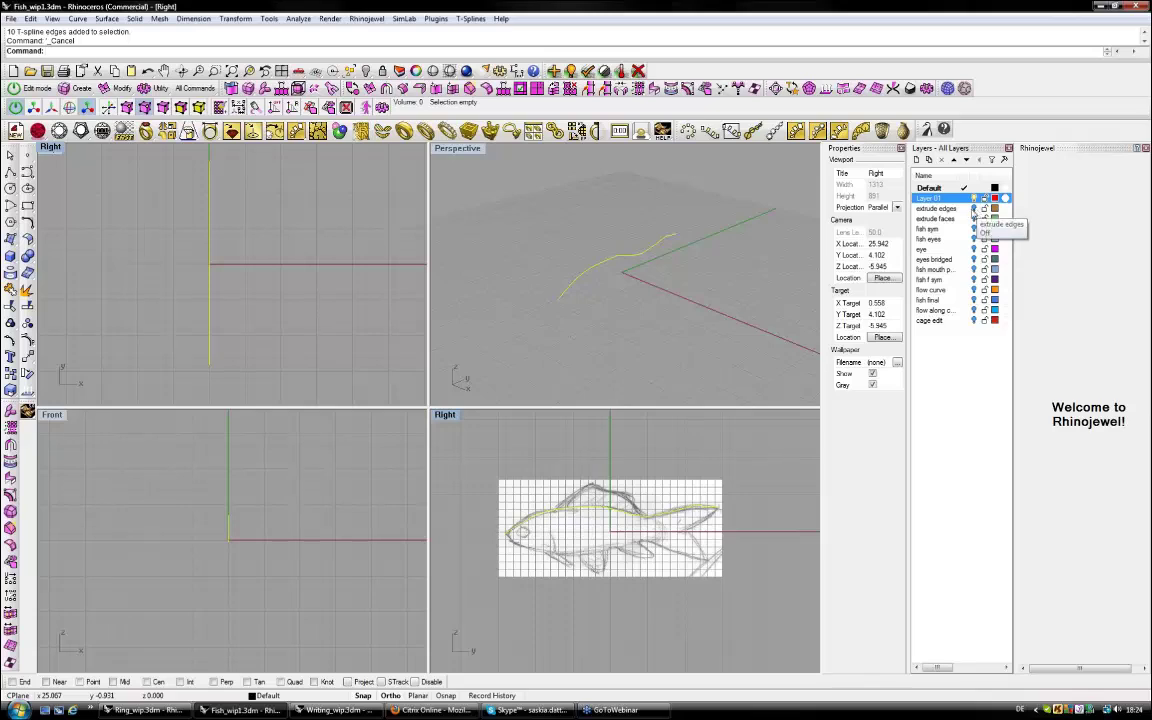
{"action": "left_click", "coordinate": [146, 71]}
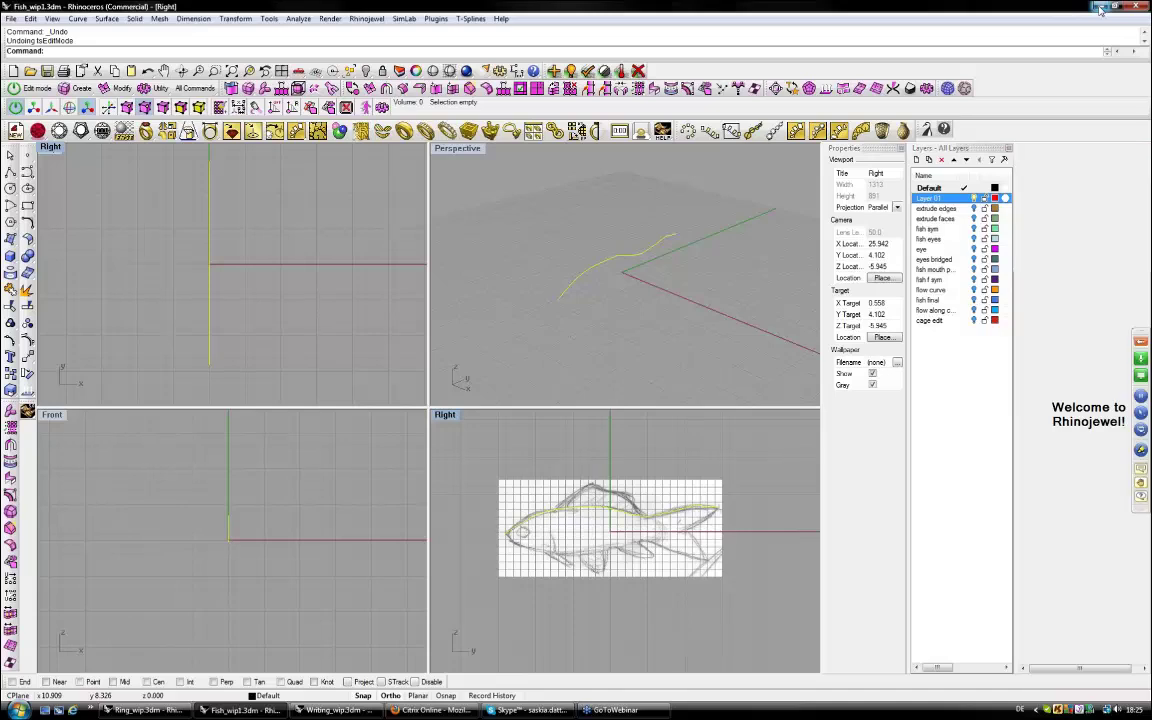
Minimize and restore the Fish_wip1.3dm window to refresh its view, and redo and undo the latest strip edits.
{"action": "left_click", "coordinate": [1099, 9]}
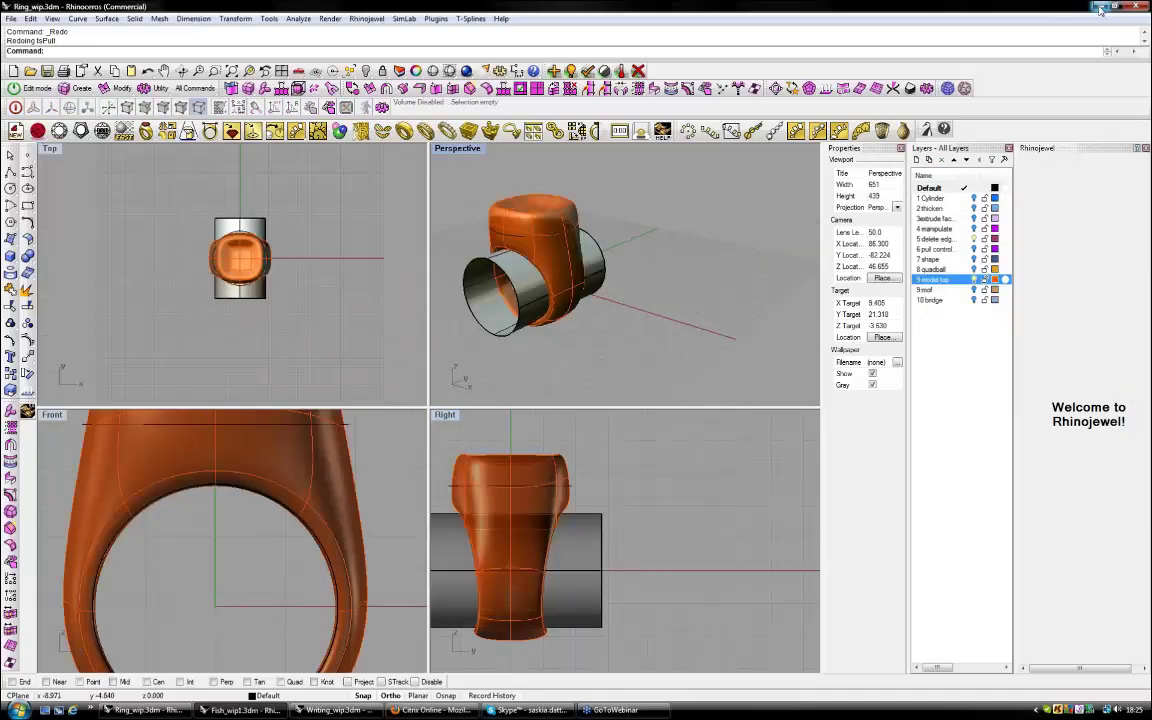
{"action": "left_click", "coordinate": [262, 712]}
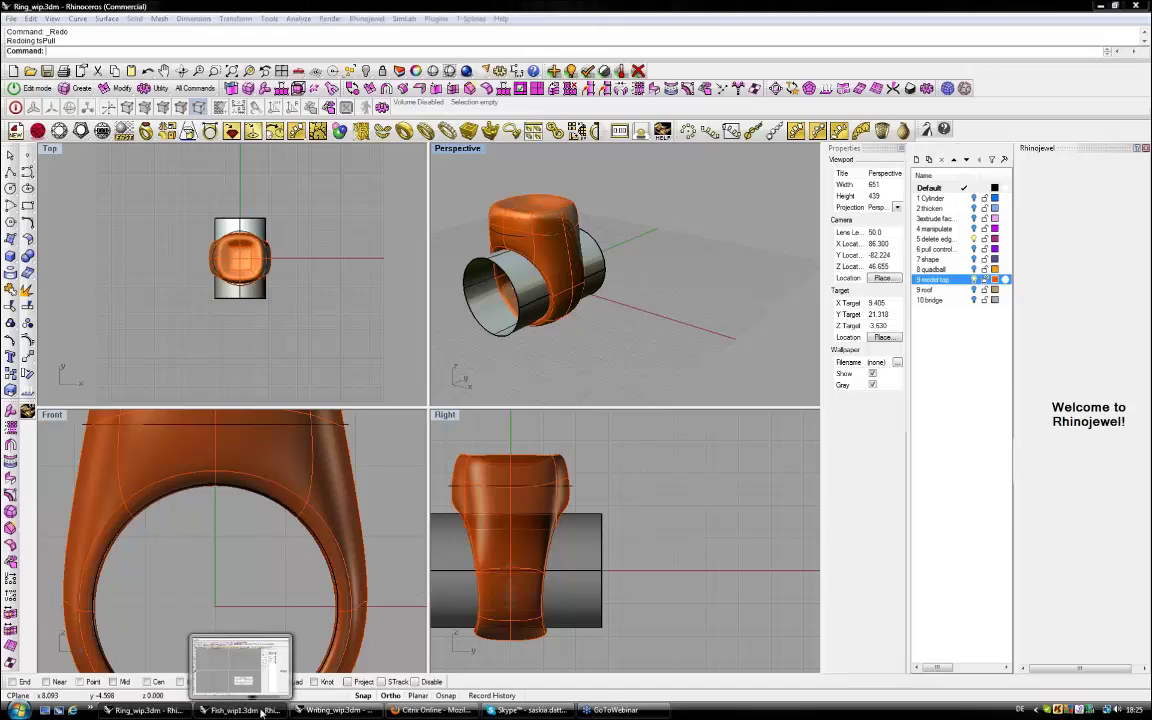
{"action": "left_click", "coordinate": [262, 712]}
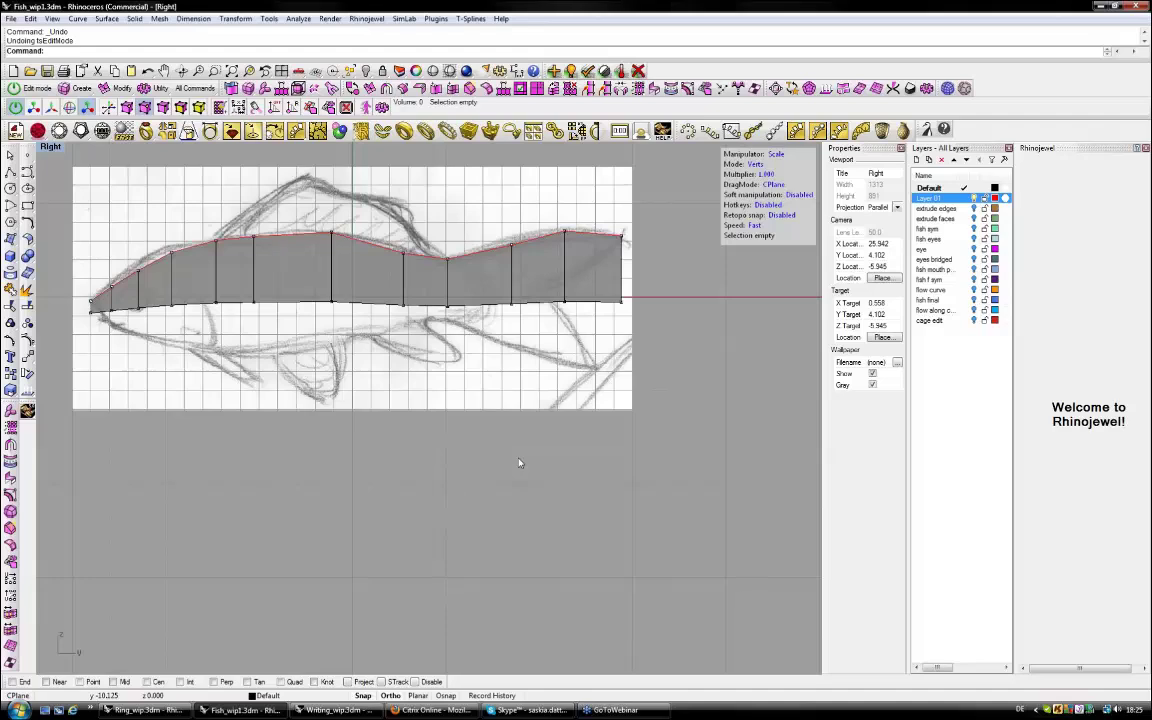
{"action": "right_click", "coordinate": [147, 72]}
{"action": "left_click", "coordinate": [147, 72]}
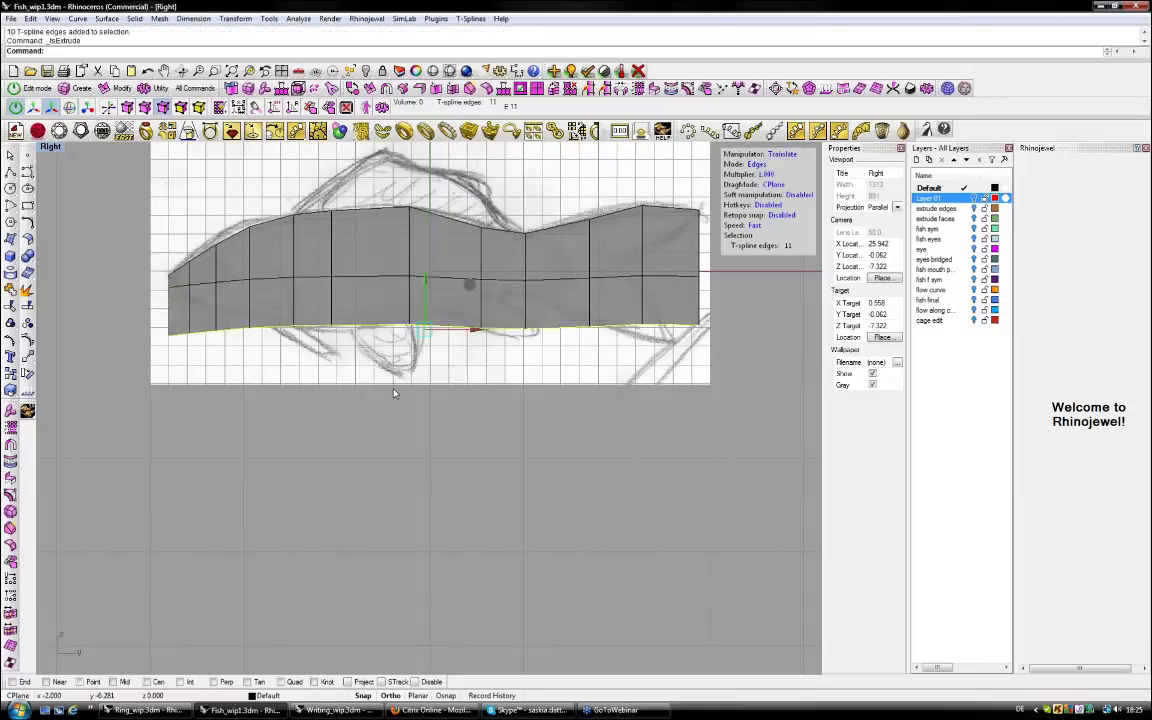
Flatten the strip's middle edge loop by scaling it vertically, and delete the leftover uneven edge loop beside it.
{"action": "double_click", "coordinate": [428, 278]}
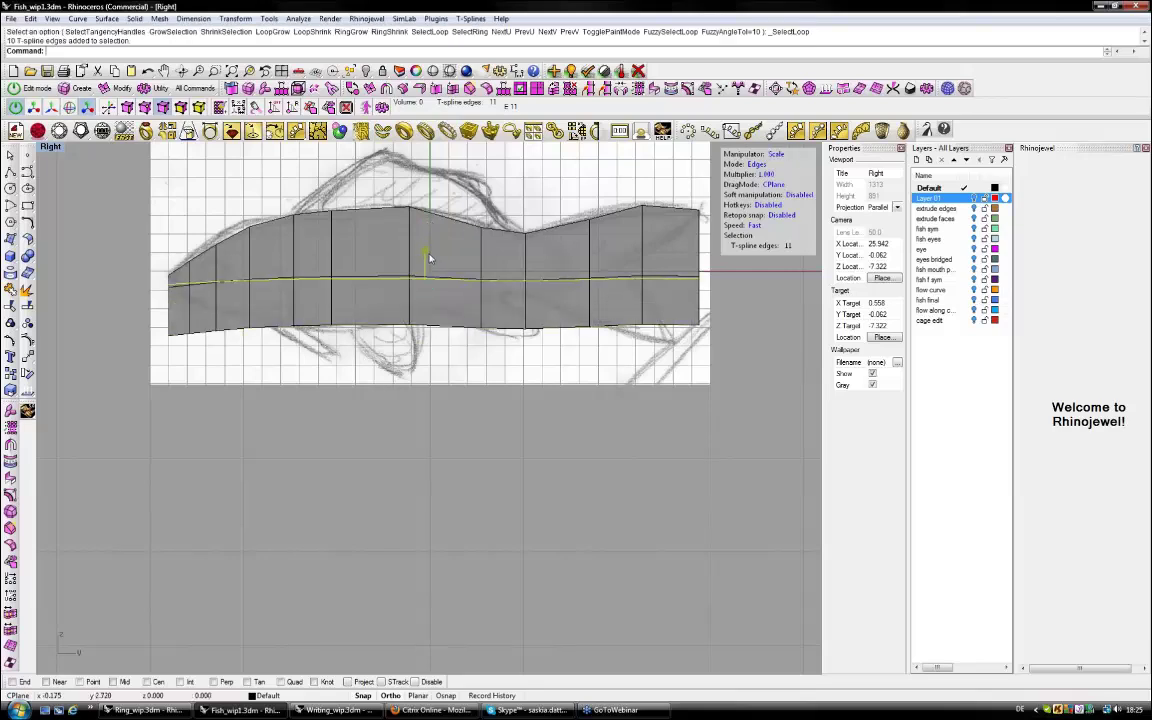
{"action": "left_click_drag", "start_coordinate": [431, 264], "coordinate": [430, 278]}
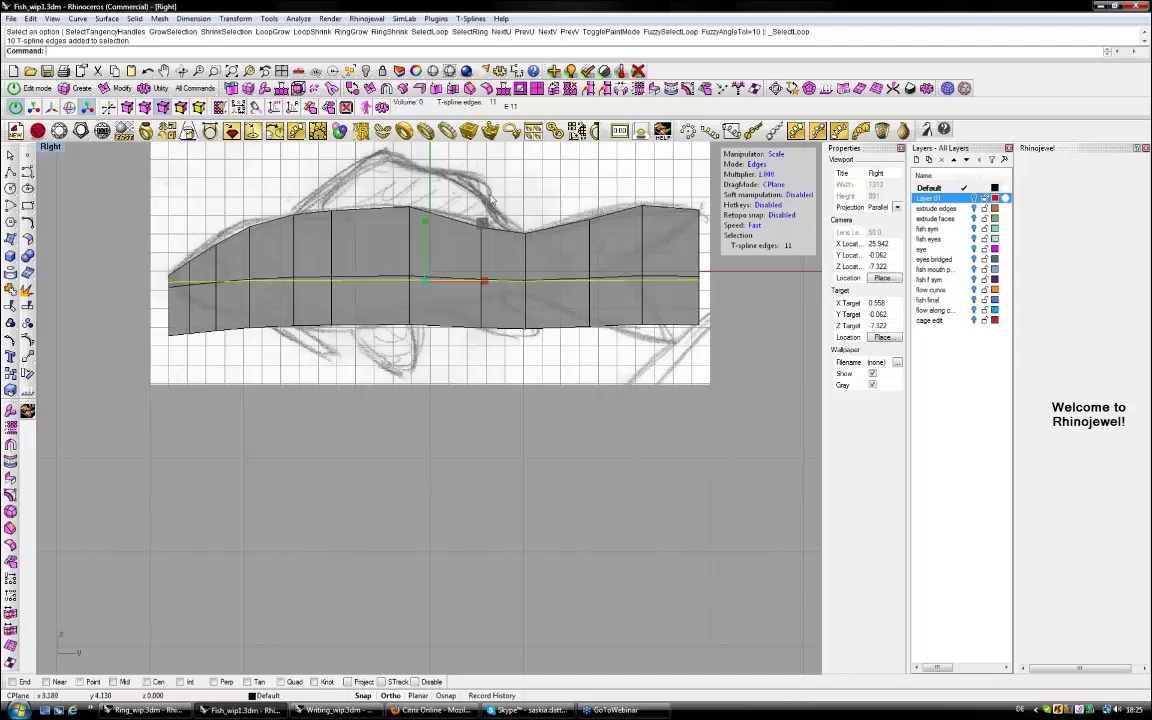
{"action": "key", "text": "Escape"}
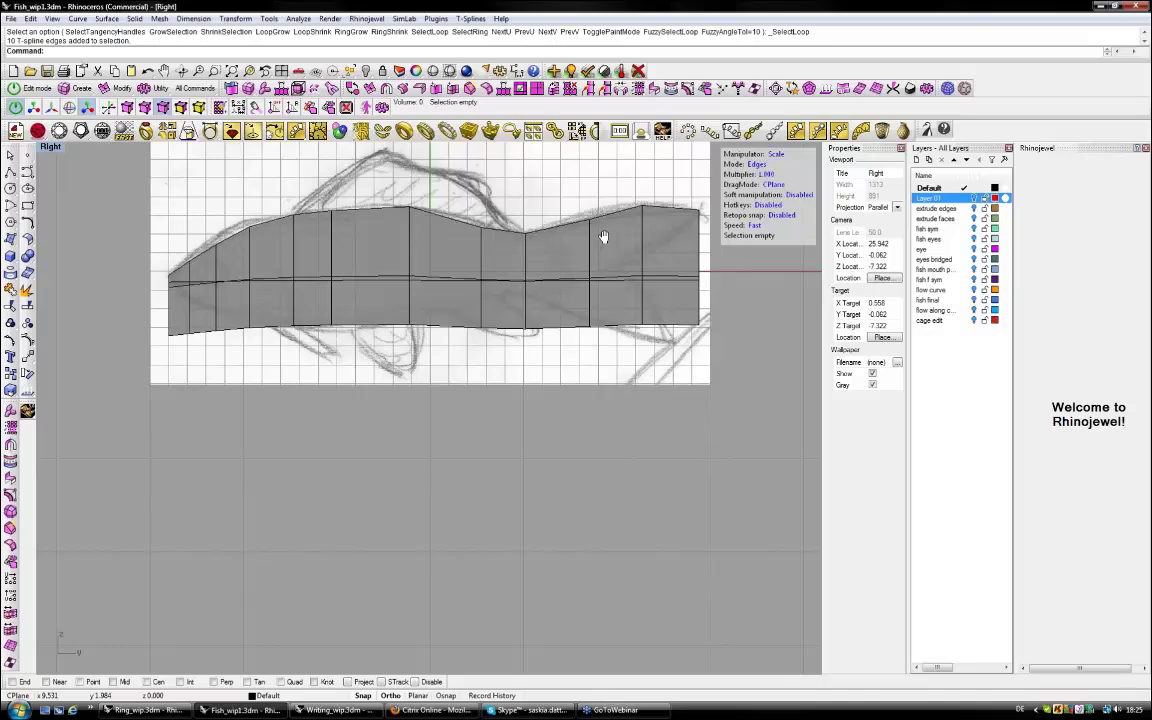
{"action": "right_click_drag", "start_coordinate": [604, 237], "coordinate": [603, 238]}
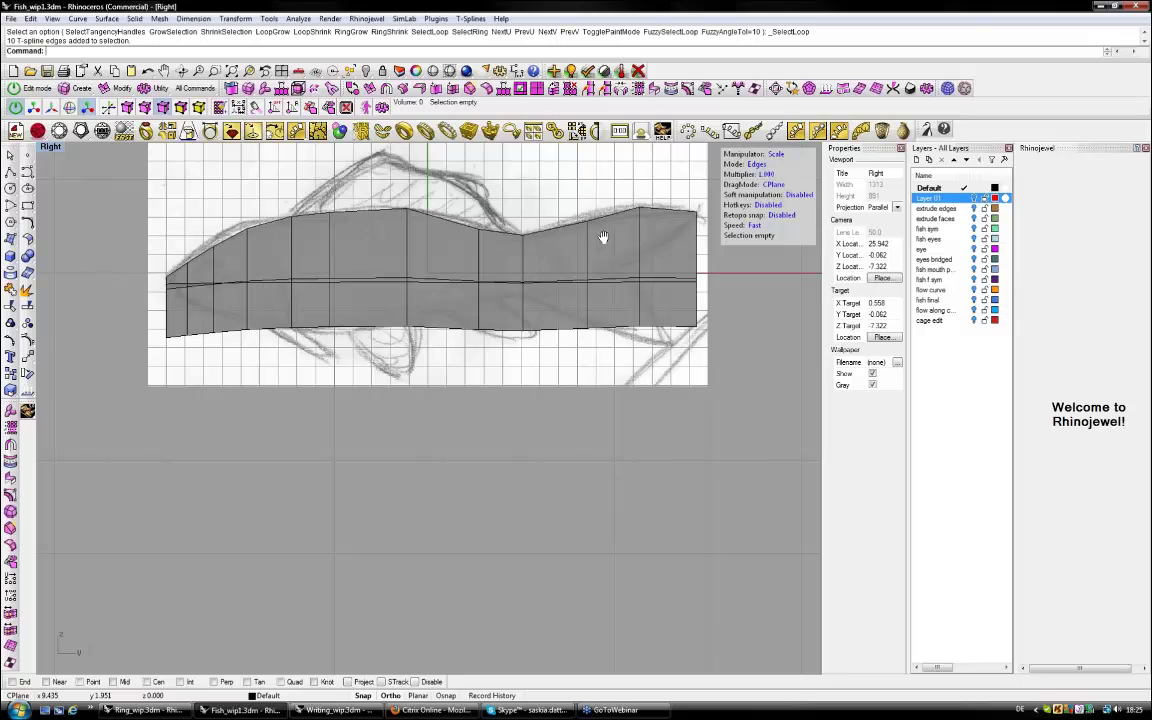
{"action": "key", "text": "Delete"}
{"action": "right_click_drag", "start_coordinate": [603, 237], "coordinate": [599, 245]}
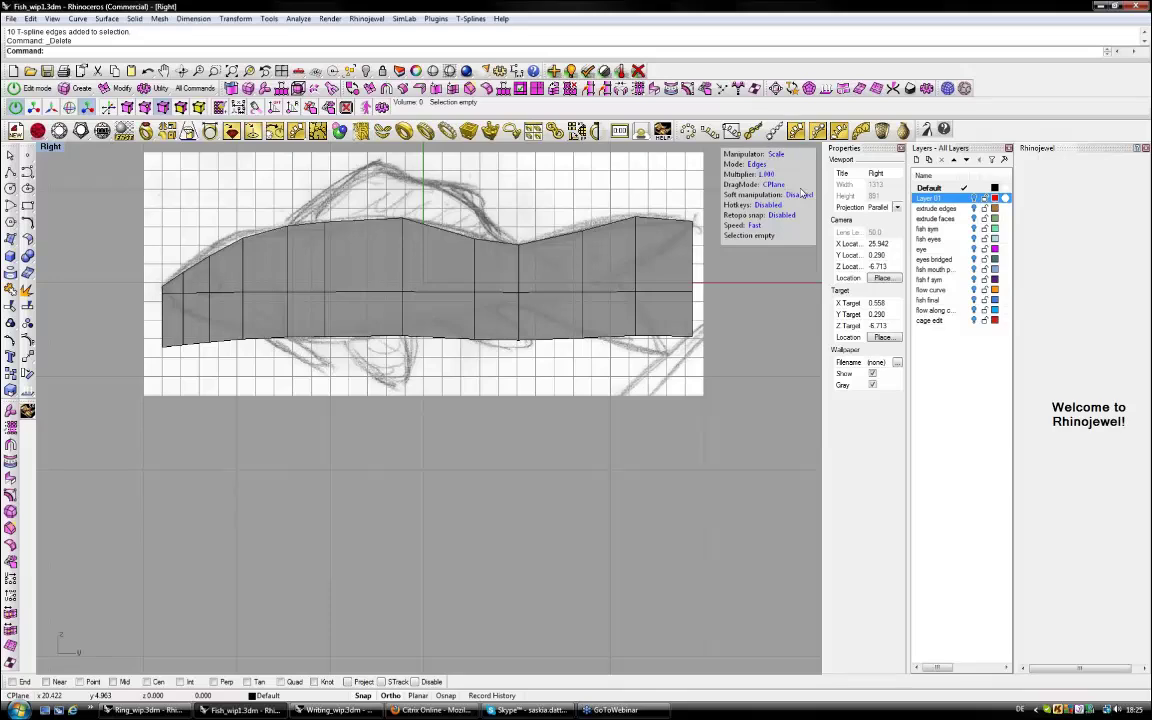
Move the lower front vertices of the fish strip upward so the head end tapers along the sketched contour.
{"action": "left_click", "coordinate": [127, 107]}
{"action": "right_click_drag", "start_coordinate": [159, 350], "coordinate": [171, 319]}
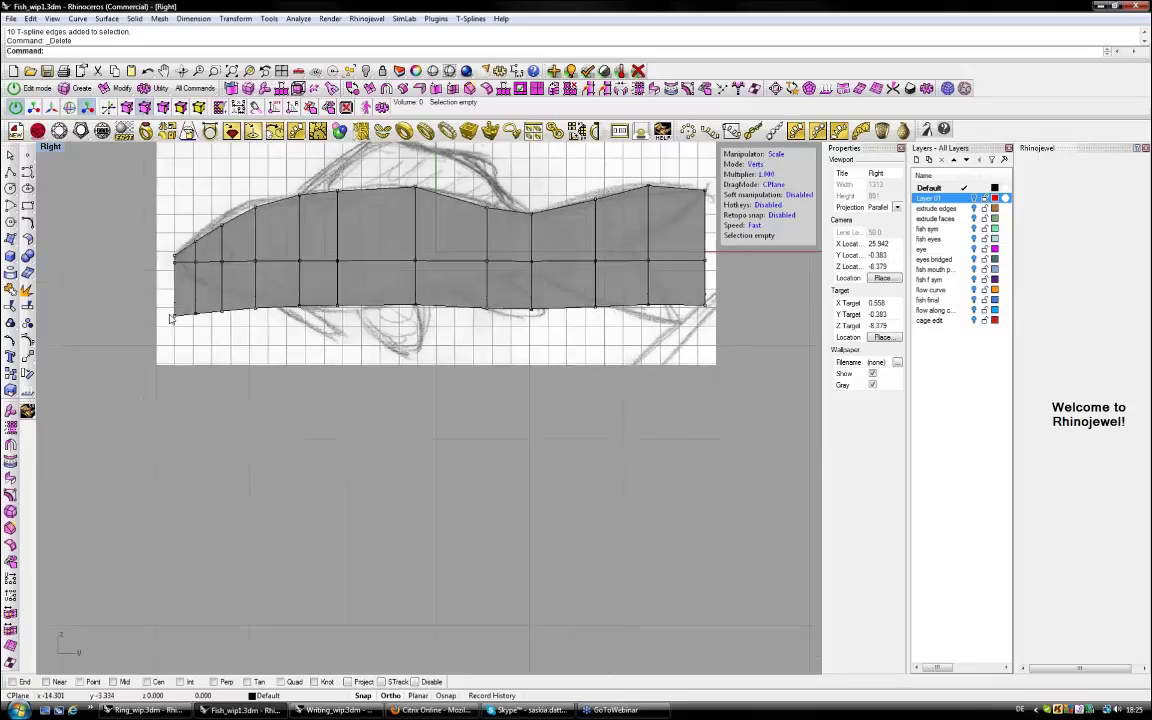
{"action": "left_click", "coordinate": [172, 314]}
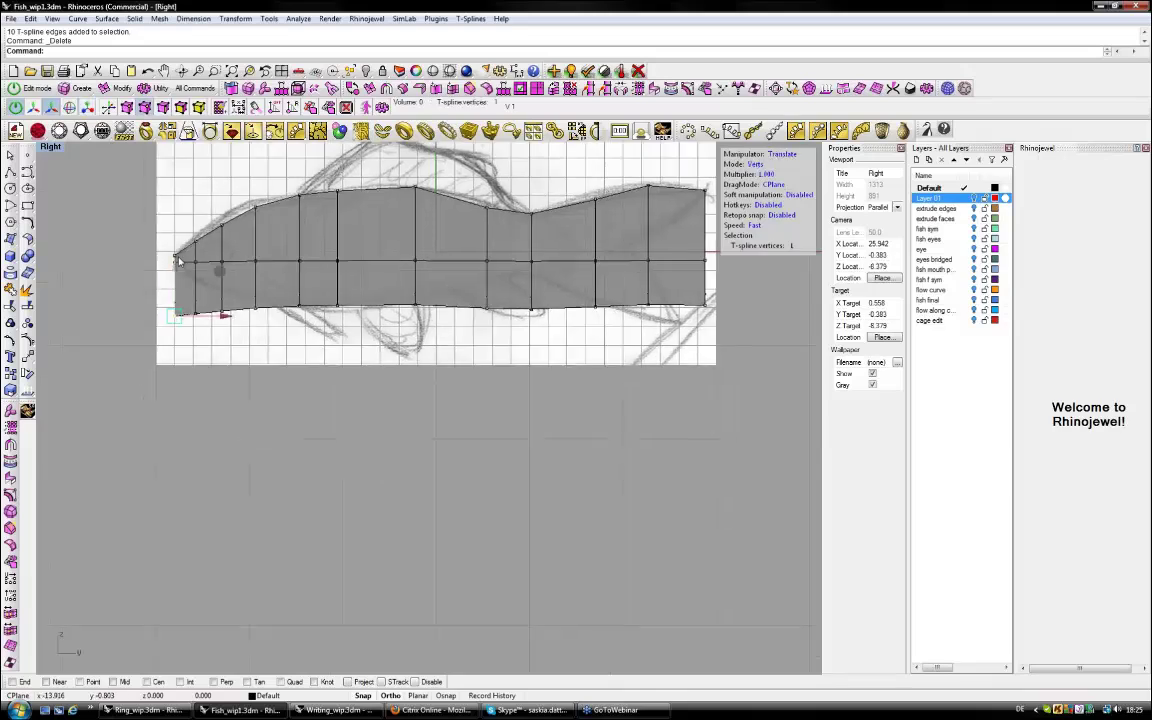
{"action": "left_click_drag", "start_coordinate": [178, 260], "coordinate": [253, 311]}
{"action": "left_click", "coordinate": [221, 310]}
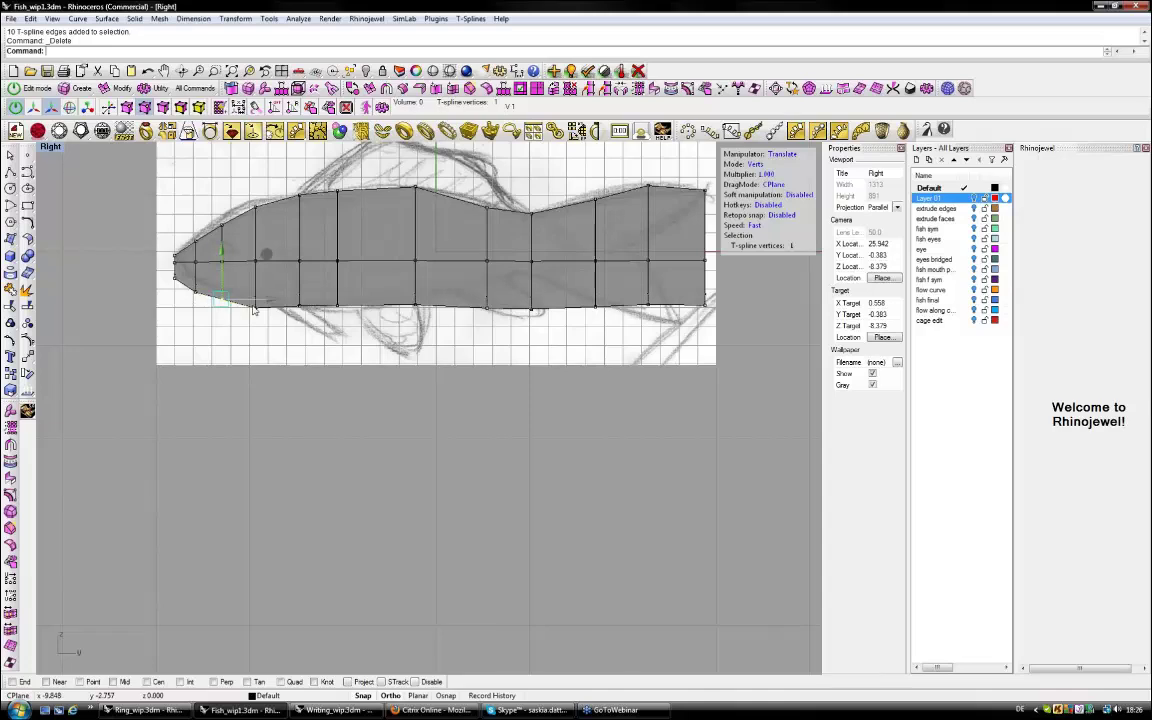
{"action": "left_click", "coordinate": [254, 303]}
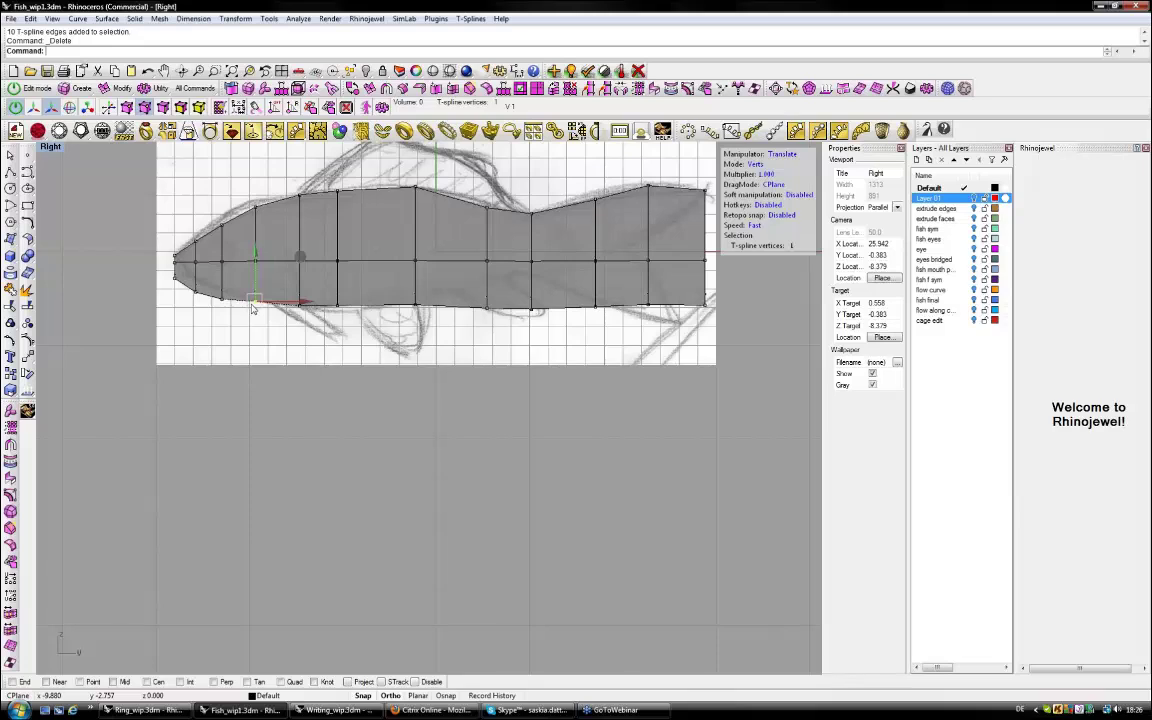
Extrude the belly edge above the sketched lower fin downward and shift it toward the tail to start the fin.
{"action": "right_click_drag", "start_coordinate": [259, 285], "coordinate": [257, 298]}
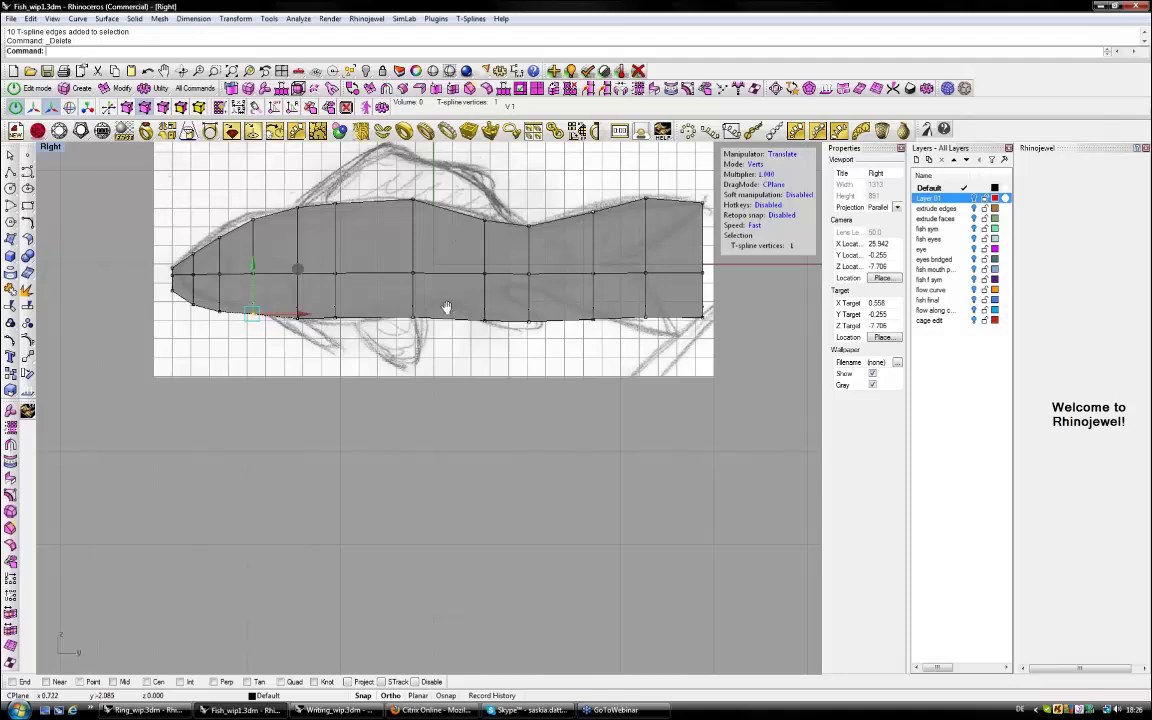
{"action": "right_click_drag", "start_coordinate": [447, 307], "coordinate": [445, 311]}
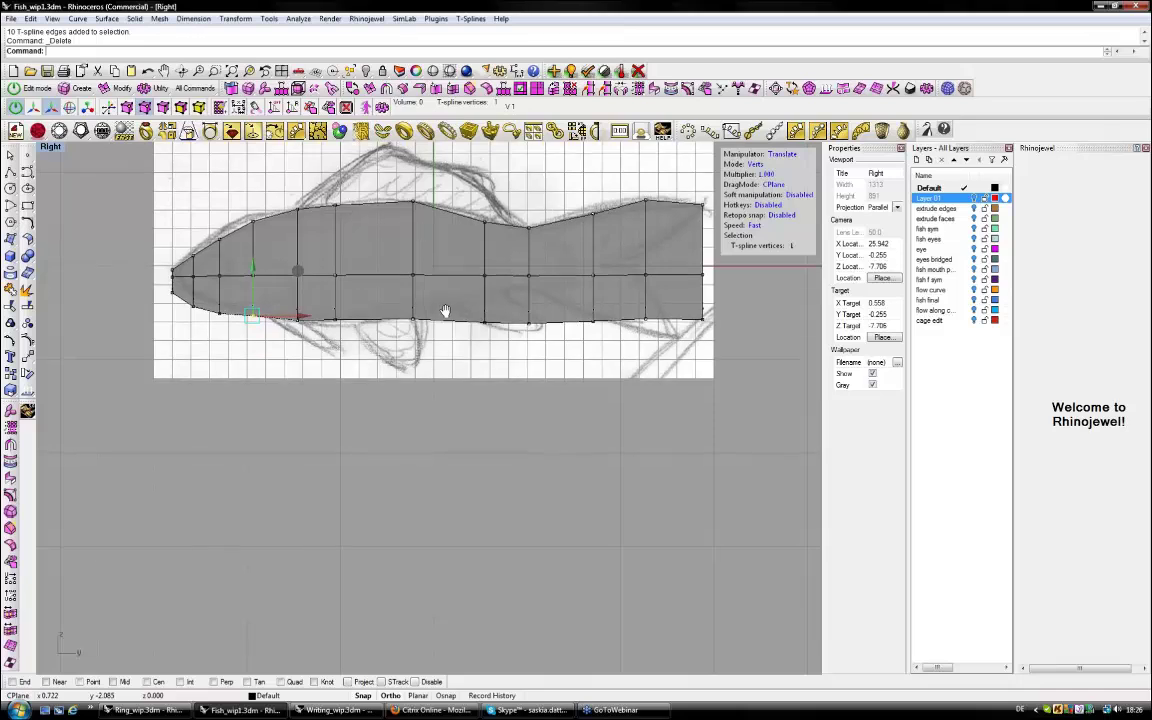
{"action": "right_click_drag", "start_coordinate": [445, 311], "coordinate": [443, 319]}
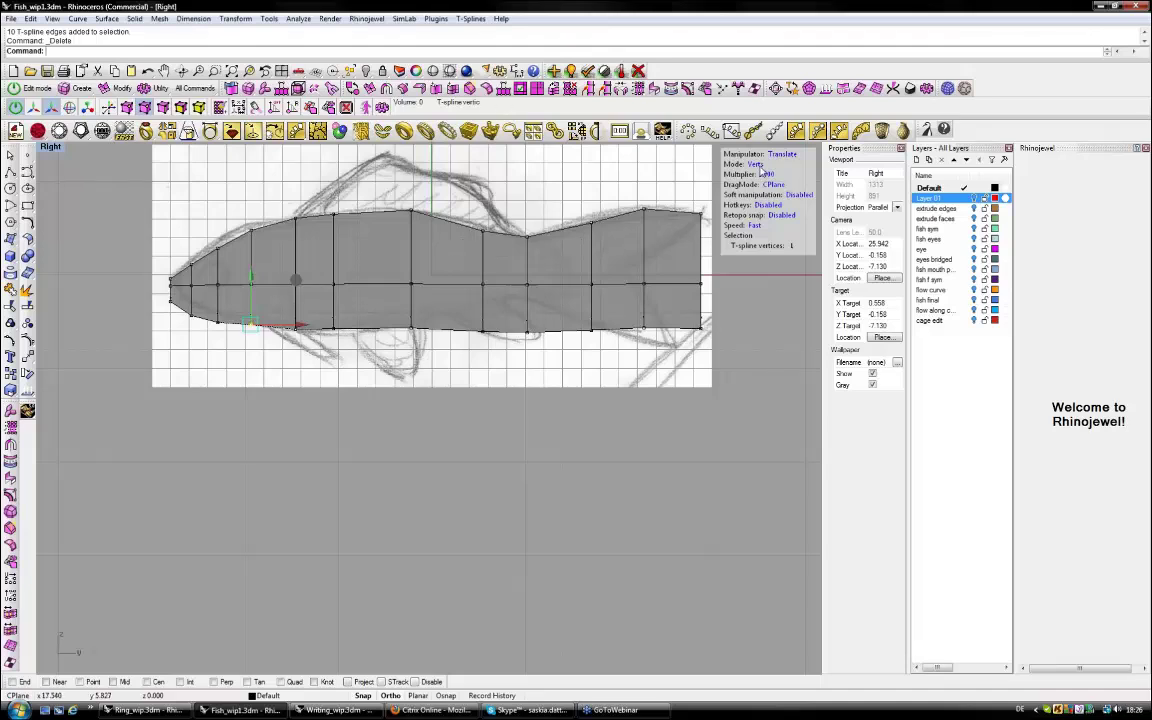
{"action": "left_click", "coordinate": [758, 166]}
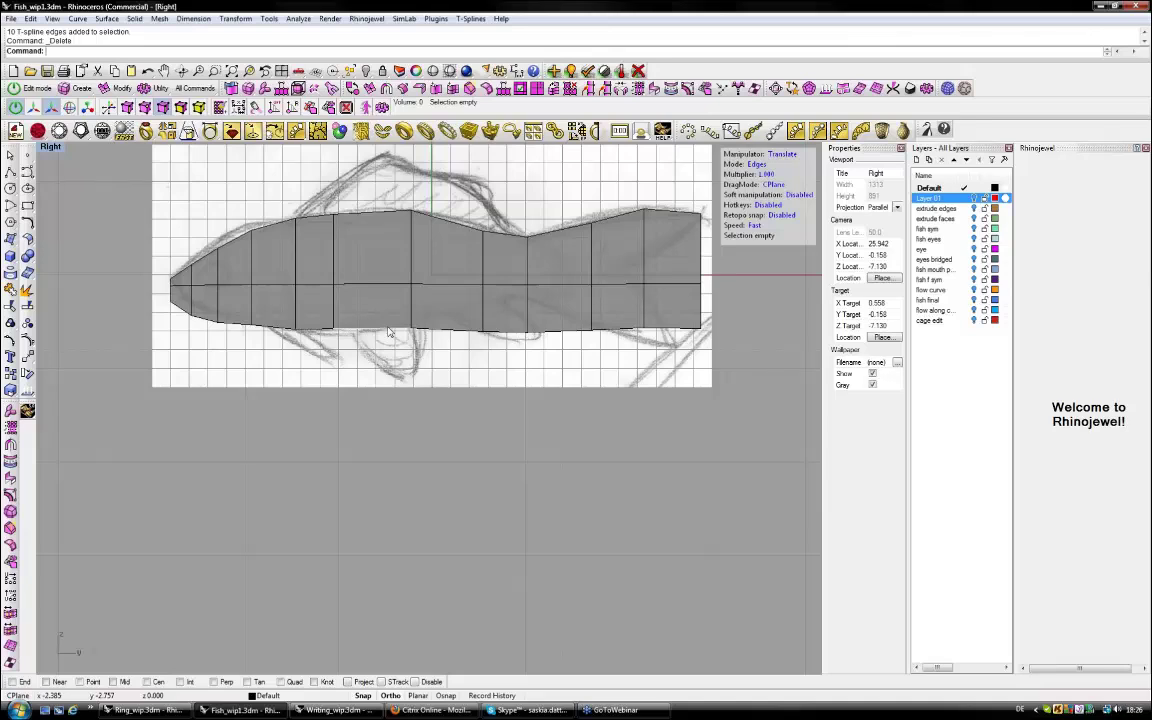
{"action": "left_click", "coordinate": [386, 327]}
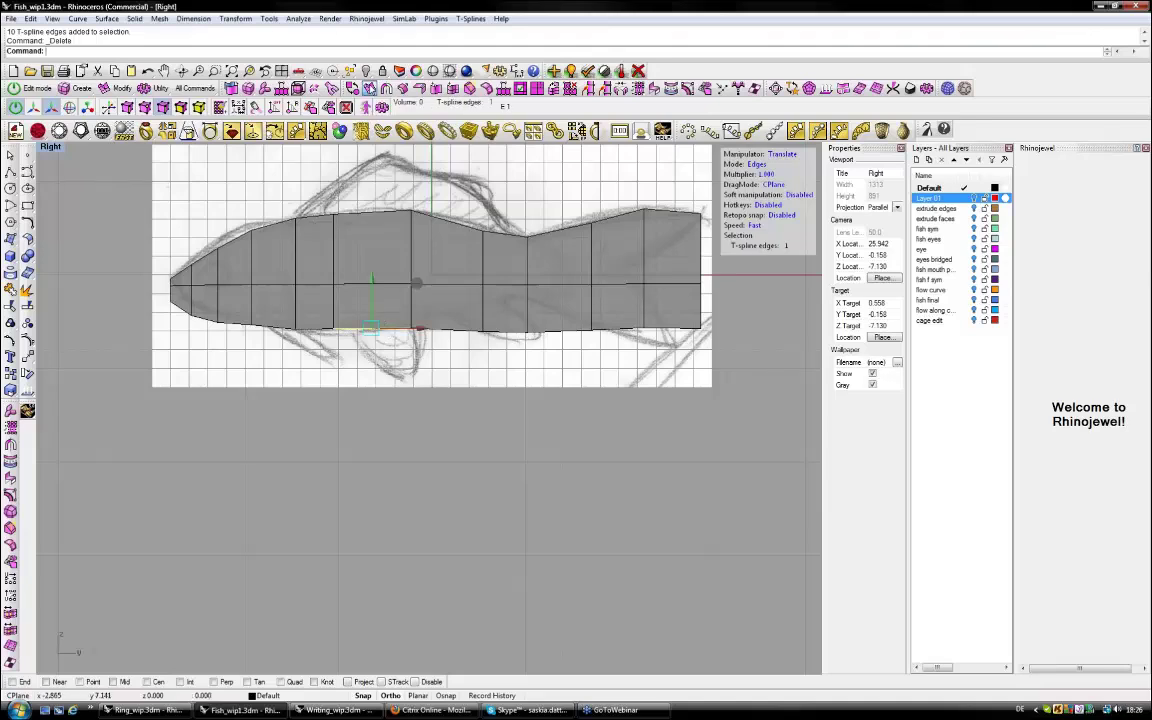
{"action": "left_click", "coordinate": [331, 88]}
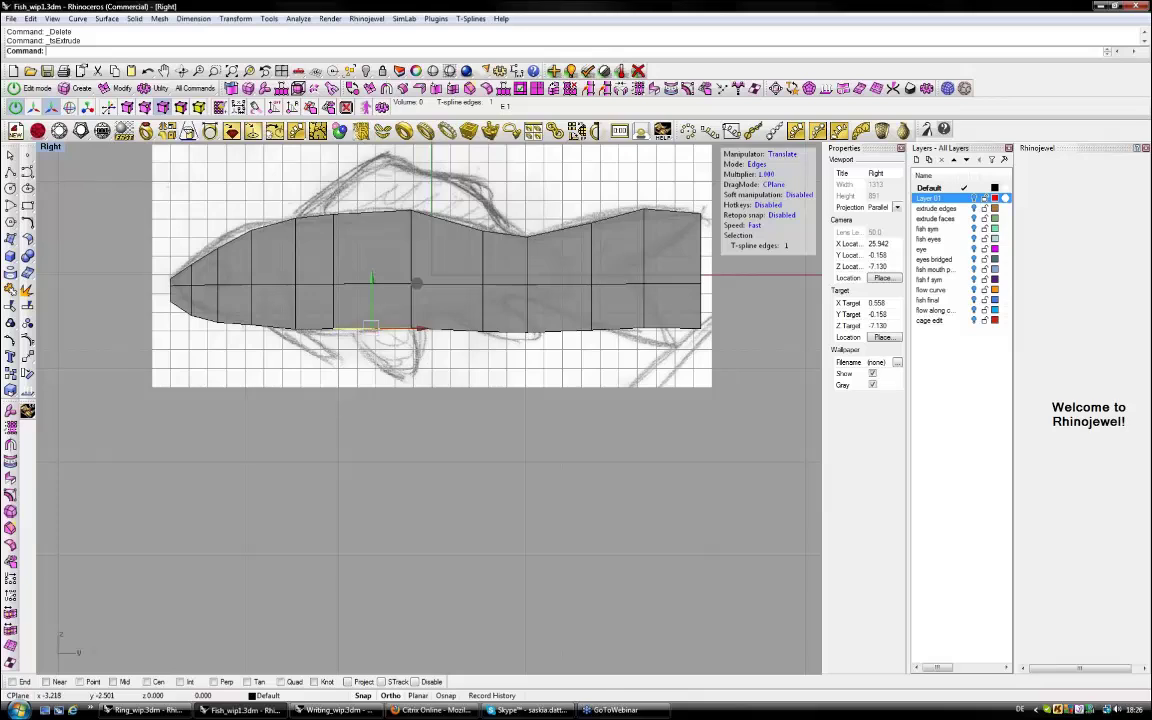
{"action": "left_click_drag", "start_coordinate": [374, 281], "coordinate": [383, 314]}
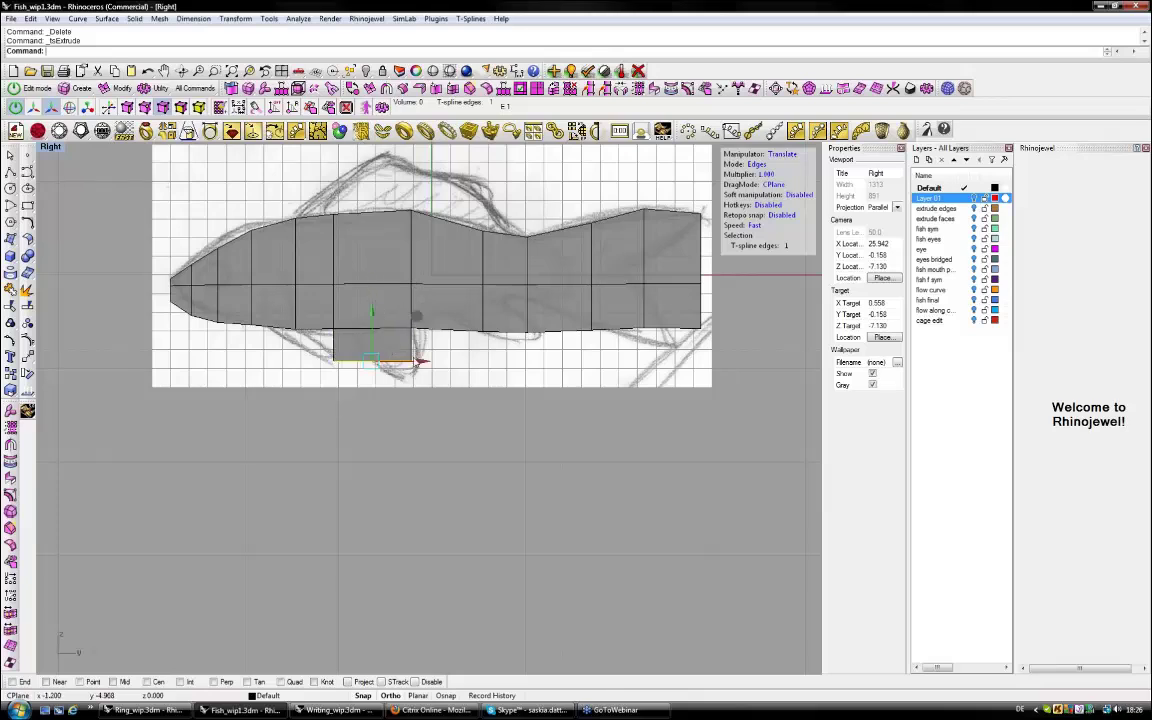
{"action": "left_click_drag", "start_coordinate": [418, 361], "coordinate": [432, 376]}
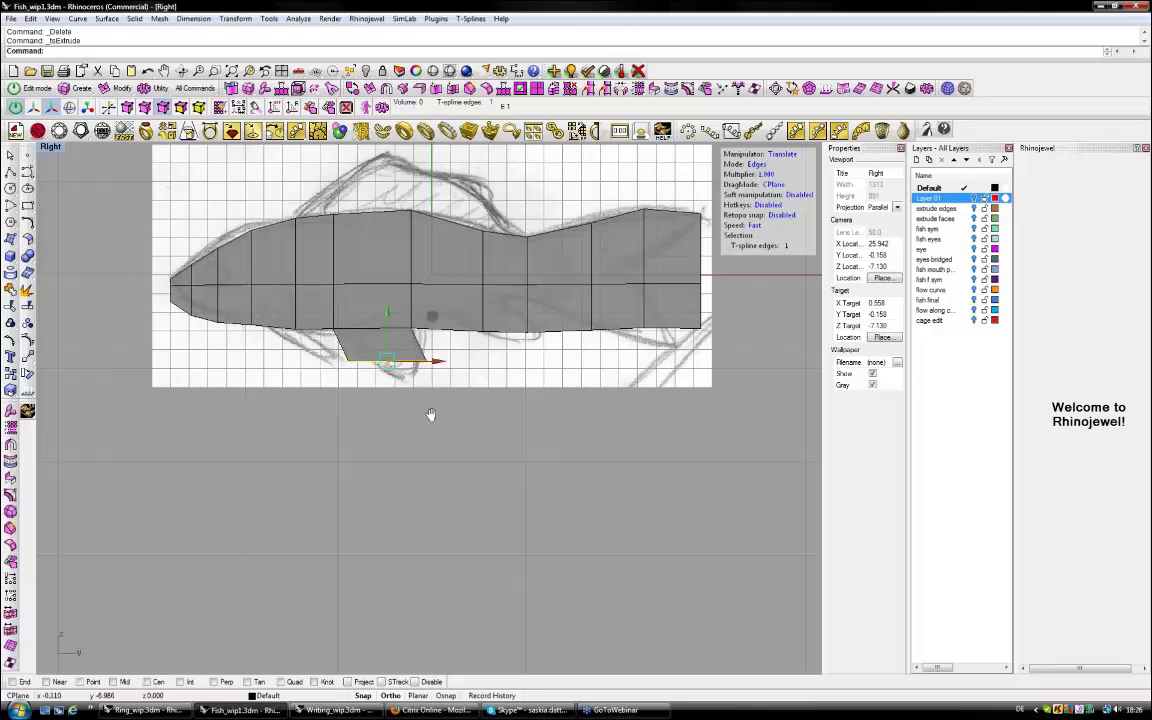
{"action": "right_click_drag", "start_coordinate": [430, 414], "coordinate": [440, 437]}
{"action": "key", "text": "Escape"}
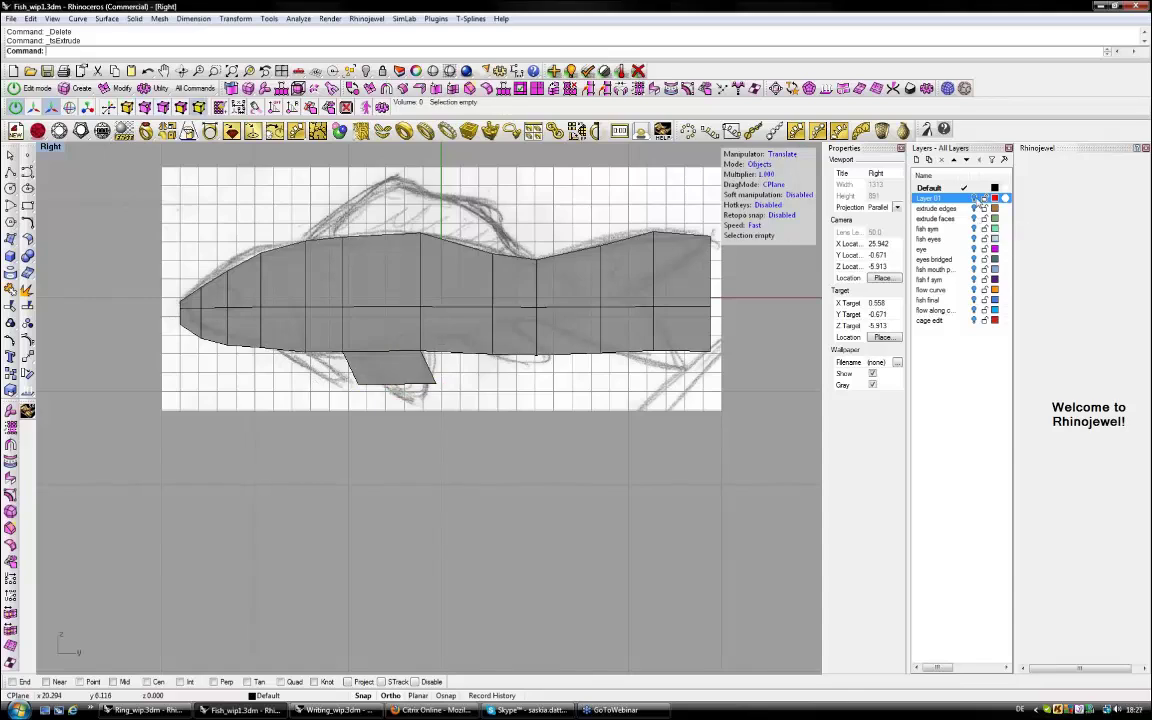
Turn on the "extrude edges" layer with the prepared fish and delete the hand-built grey strip.
{"action": "left_click", "coordinate": [958, 208]}
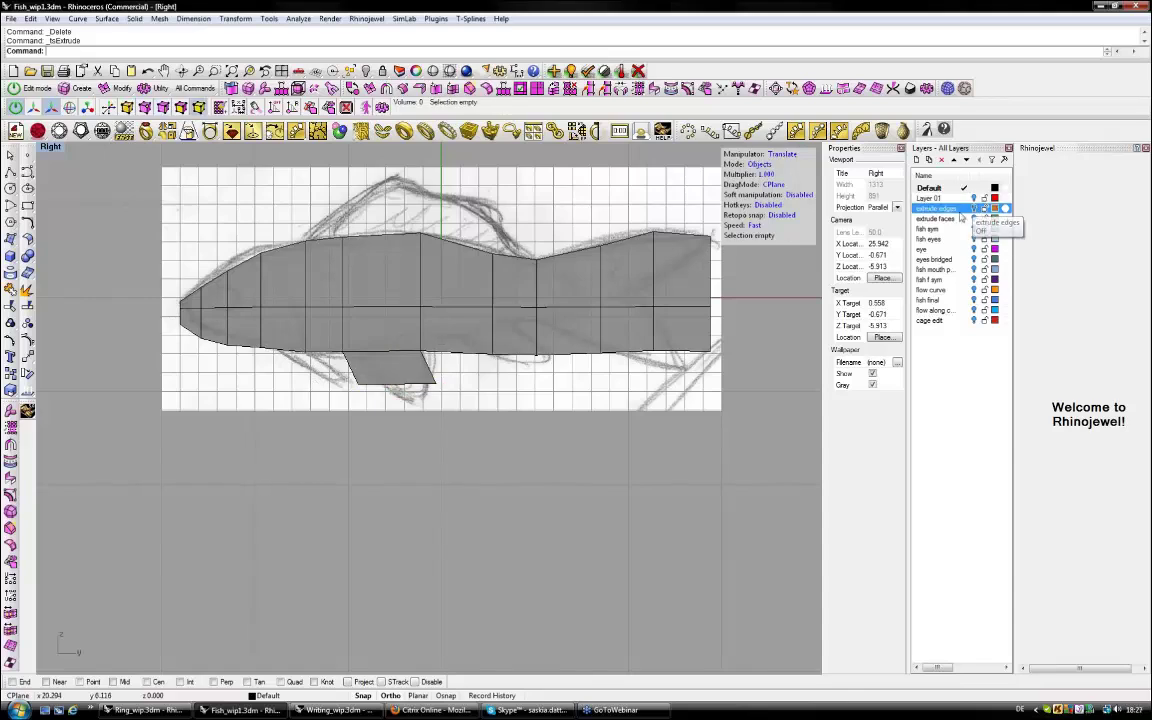
{"action": "left_click", "coordinate": [973, 209]}
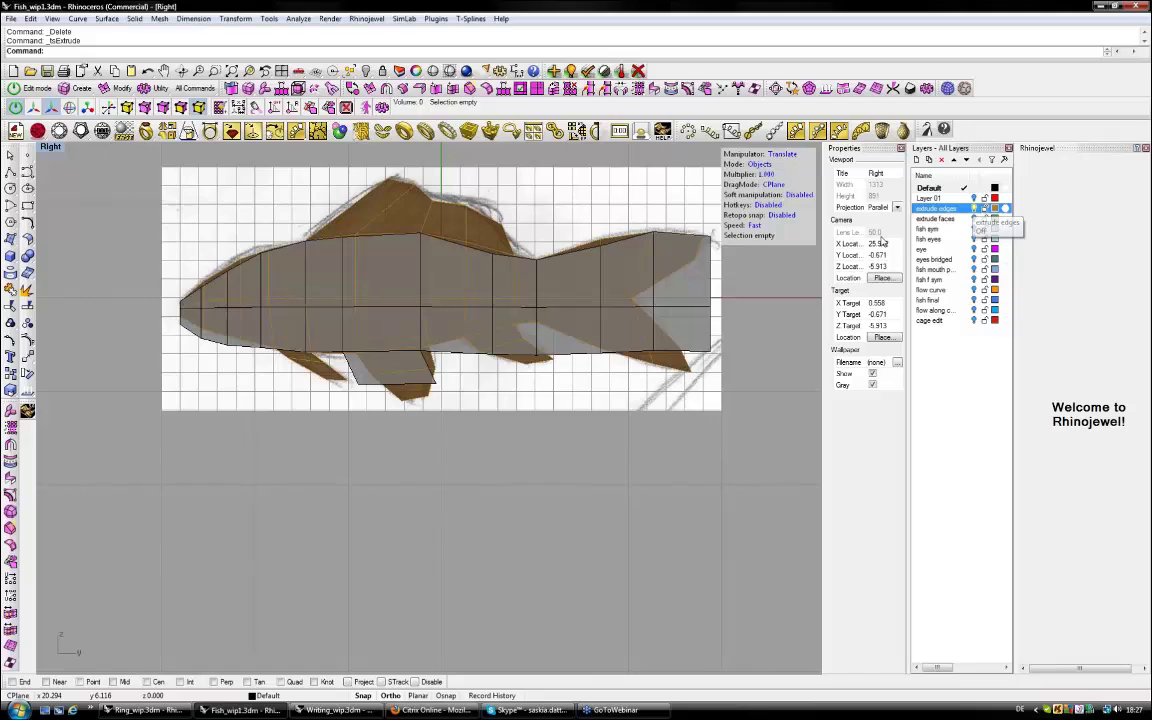
{"action": "left_click", "coordinate": [697, 312]}
{"action": "key", "text": "Delete"}
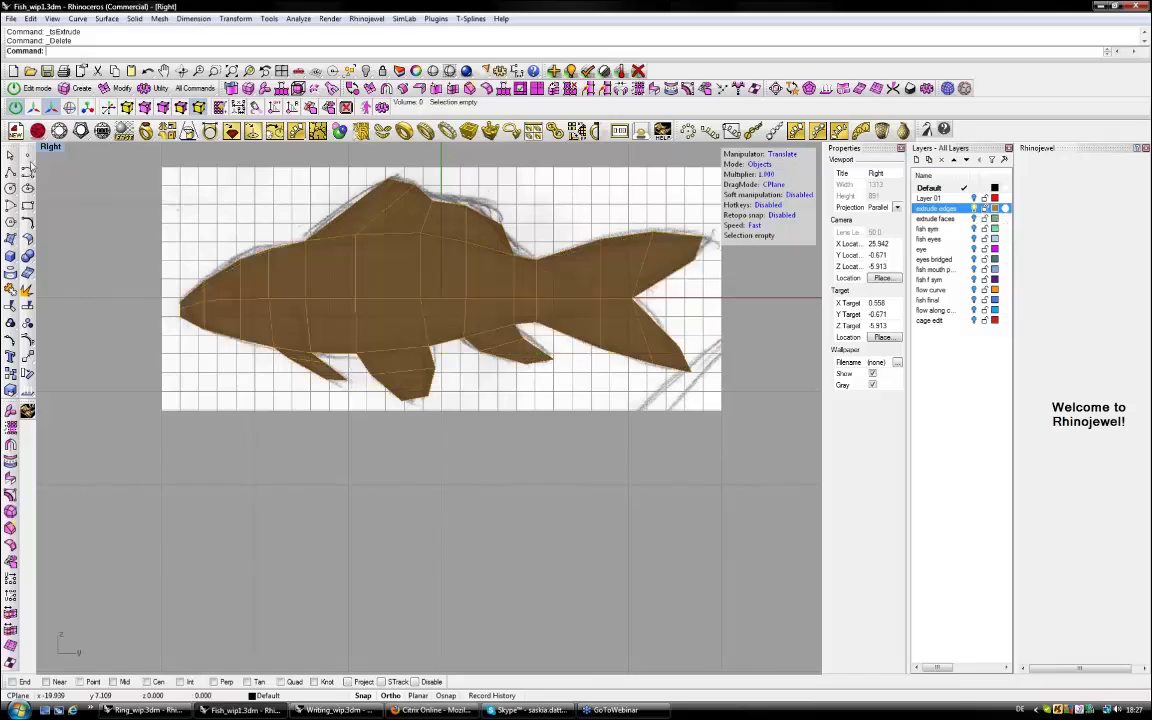
Restore the four-viewport layout and switch the T-Splines manipulator mode from objects to faces.
{"action": "double_click", "coordinate": [48, 148]}
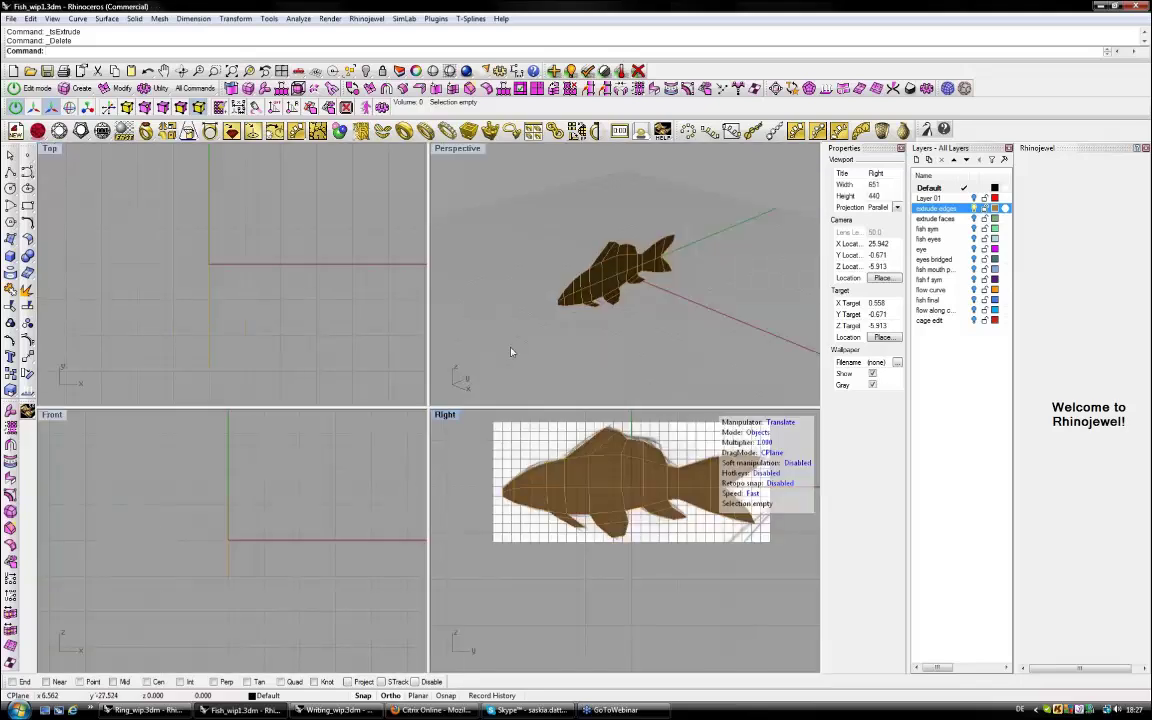
{"action": "right_click_drag", "start_coordinate": [510, 351], "coordinate": [545, 345]}
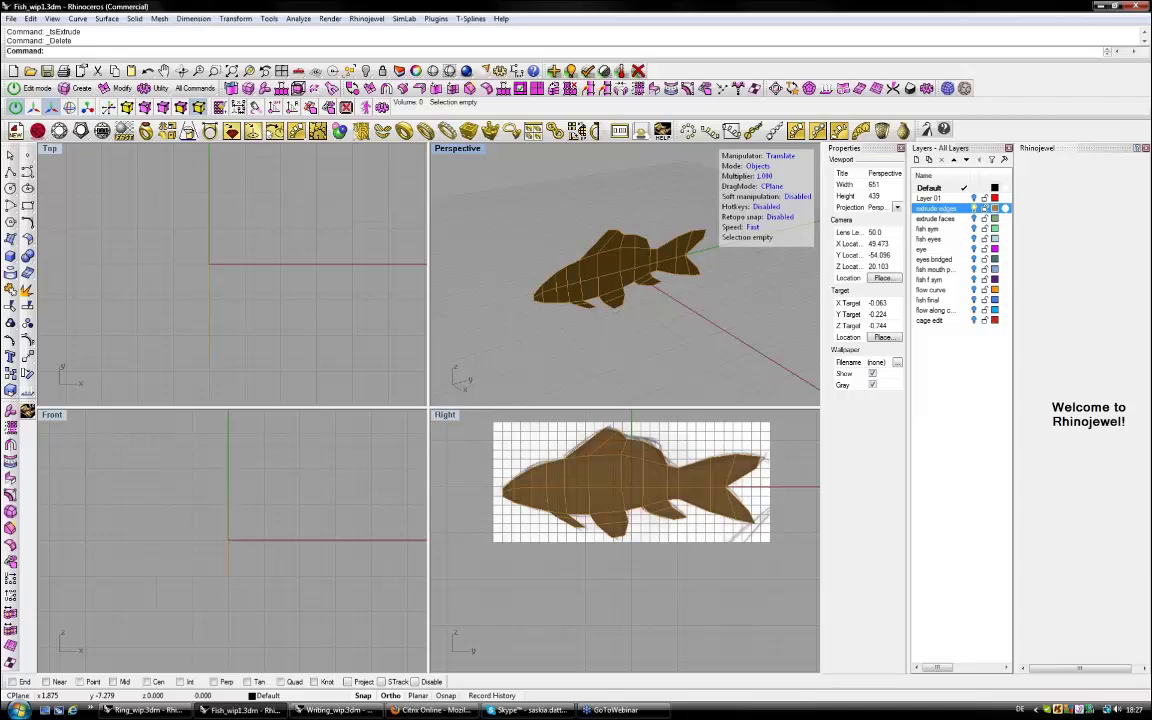
{"action": "scroll", "coordinate": [622, 472], "scroll_direction": "up", "scroll_amount": 2}
{"action": "mouse_move", "coordinate": [622, 472]}
{"action": "right_mouse_down"}
{"action": "mouse_move", "coordinate": [590, 490]}
{"action": "mouse_move", "coordinate": [612, 472]}
{"action": "mouse_move", "coordinate": [603, 482]}
{"action": "right_mouse_up"}
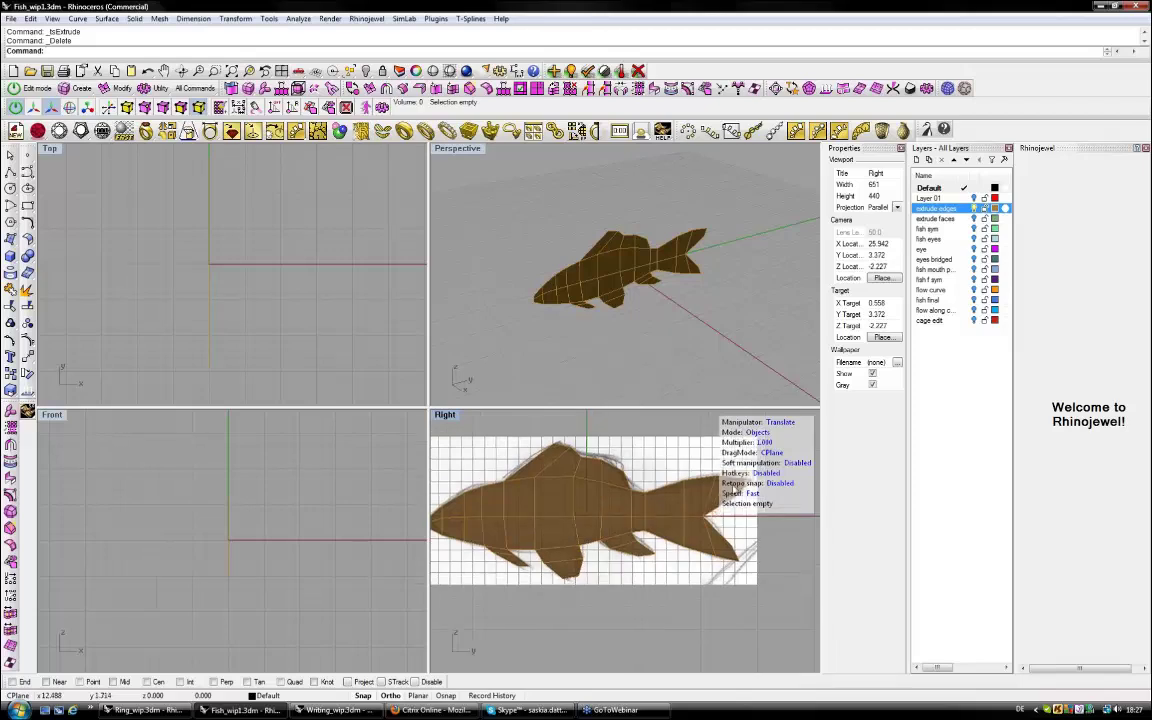
{"action": "scroll", "coordinate": [650, 495], "scroll_direction": "up", "scroll_amount": 1}
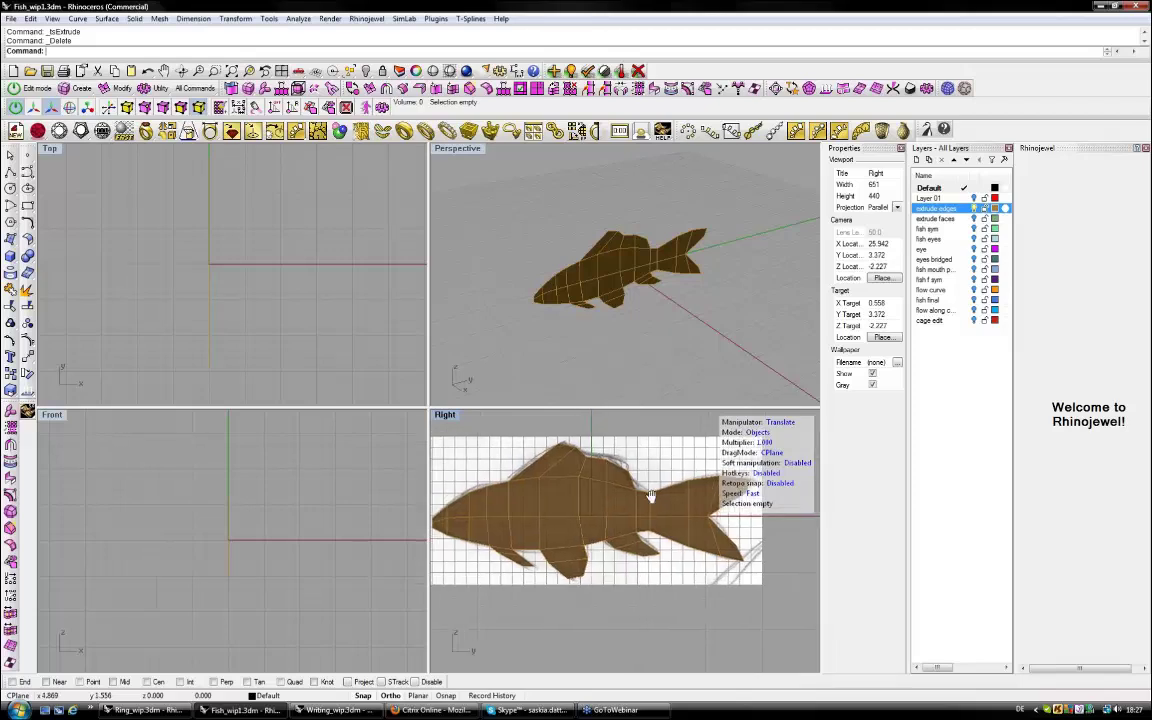
{"action": "right_click_drag", "start_coordinate": [650, 495], "coordinate": [657, 494]}
{"action": "left_click", "coordinate": [757, 437]}
{"action": "left_click", "coordinate": [757, 437]}
{"action": "left_click", "coordinate": [757, 437]}
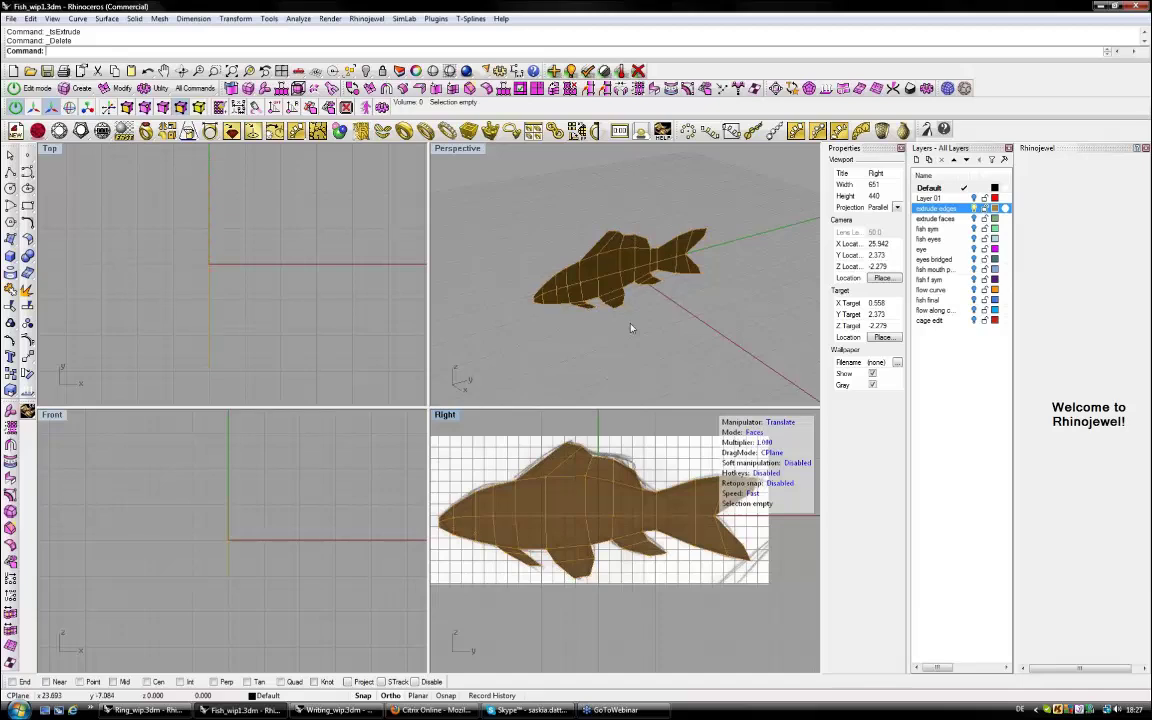
Extrude all faces of the flat fish by a distance of 1 along X, and clear the selection.
{"action": "left_click_drag", "start_coordinate": [487, 209], "coordinate": [518, 260]}
{"action": "left_click_drag", "start_coordinate": [487, 210], "coordinate": [744, 336]}
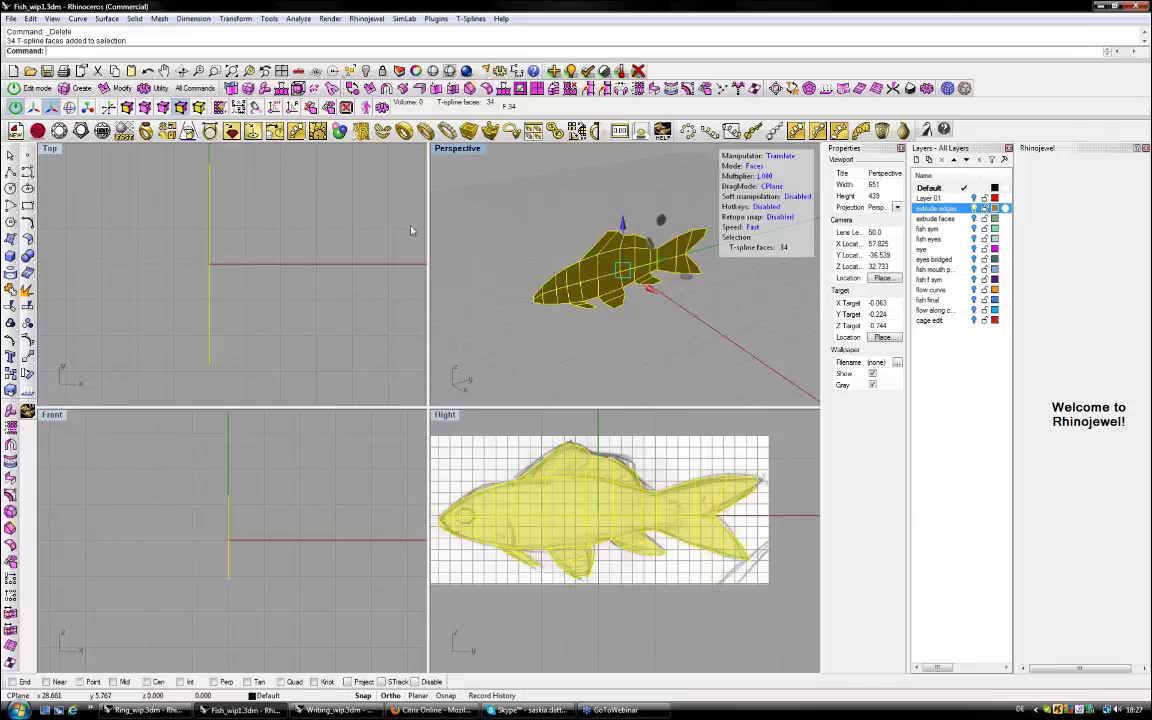
{"action": "right_click", "coordinate": [410, 229]}
{"action": "type", "text": "1"}
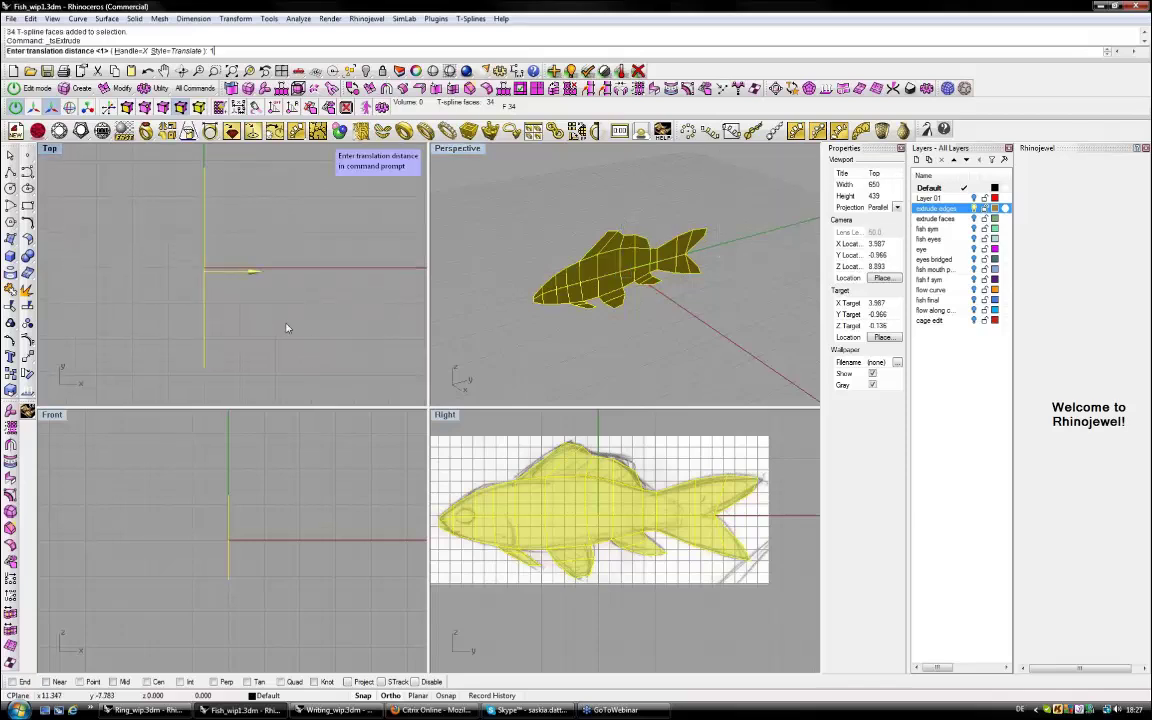
{"action": "key", "text": "Return"}
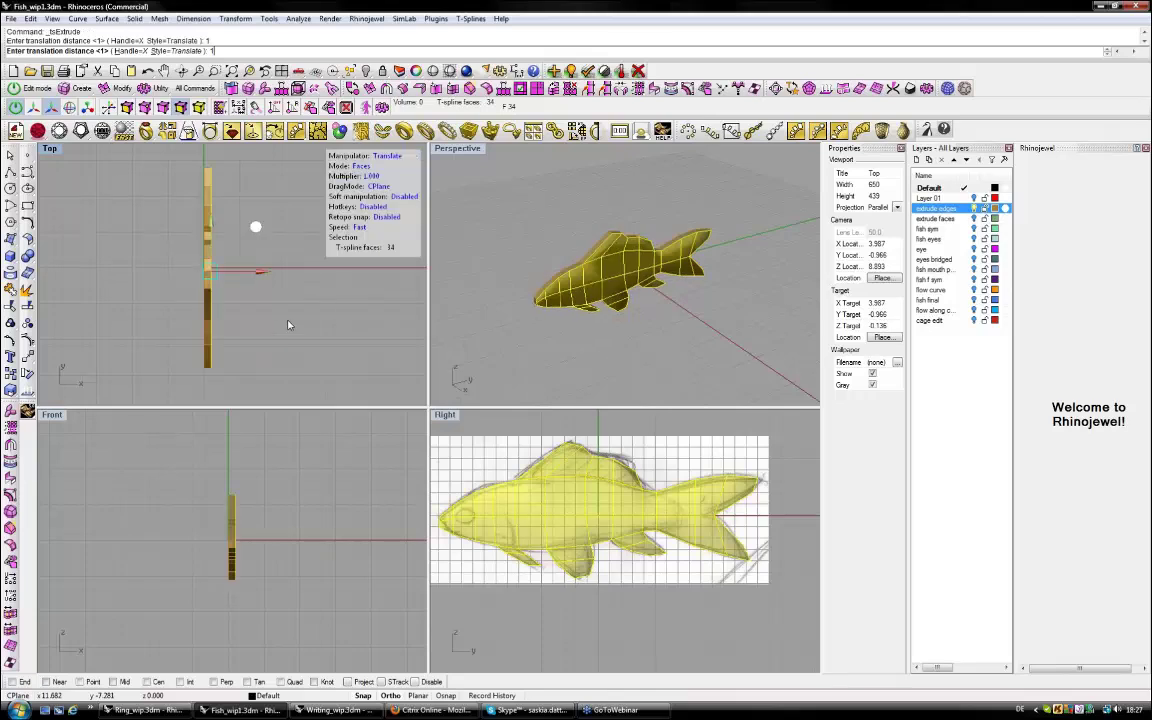
{"action": "left_click", "coordinate": [289, 325]}
{"action": "right_click_drag", "start_coordinate": [592, 326], "coordinate": [540, 350]}
{"action": "left_click", "coordinate": [591, 275]}
{"action": "left_click", "coordinate": [604, 275], "text": "shift"}
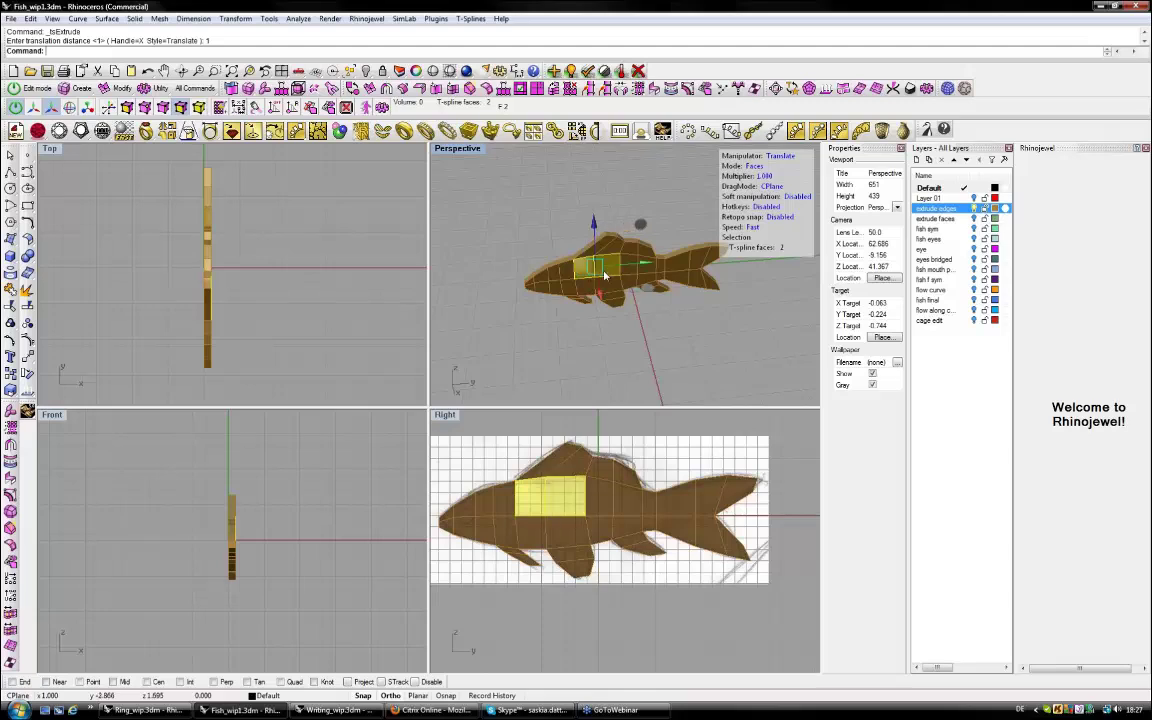
{"action": "double_click", "coordinate": [583, 289], "text": "shift"}
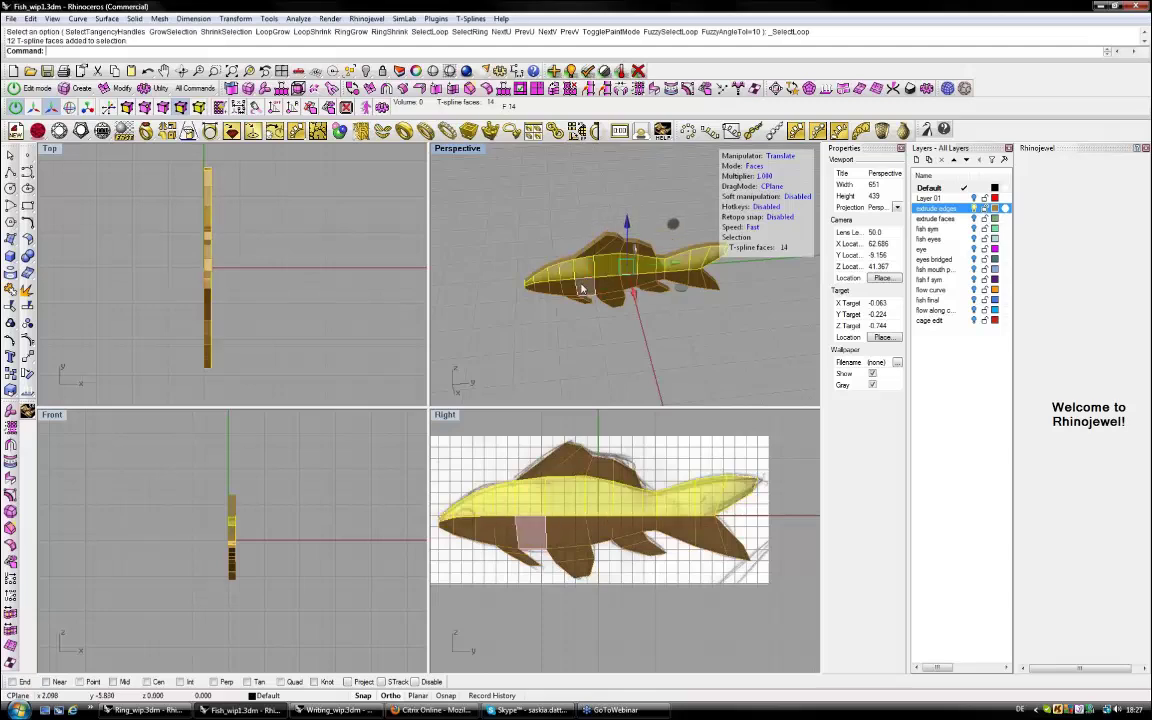
{"action": "double_click", "coordinate": [576, 290], "text": "shift"}
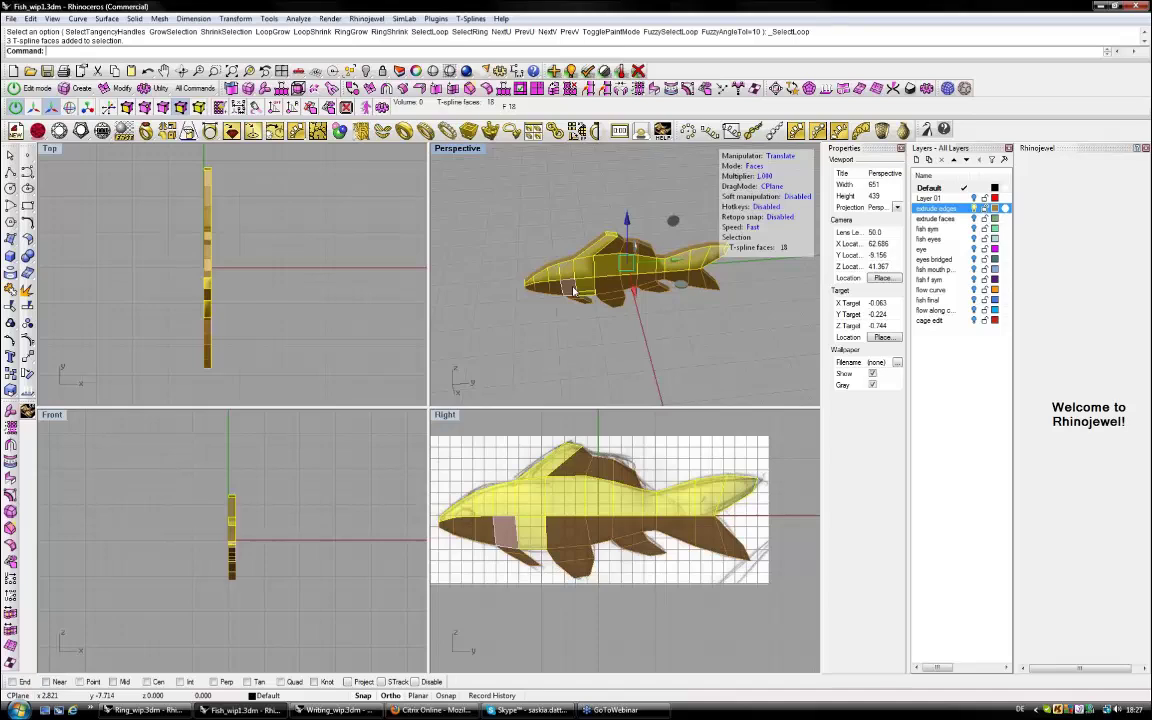
{"action": "double_click", "coordinate": [575, 290], "text": "shift"}
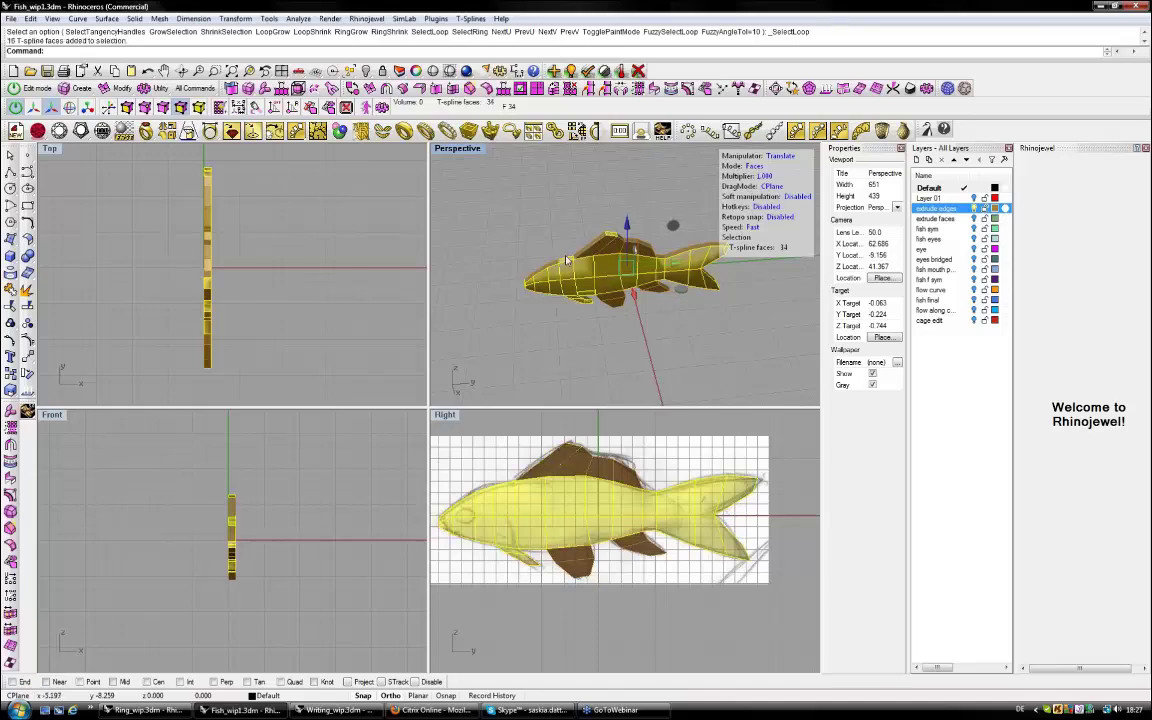
{"action": "left_click", "coordinate": [568, 281], "text": "ctrl"}
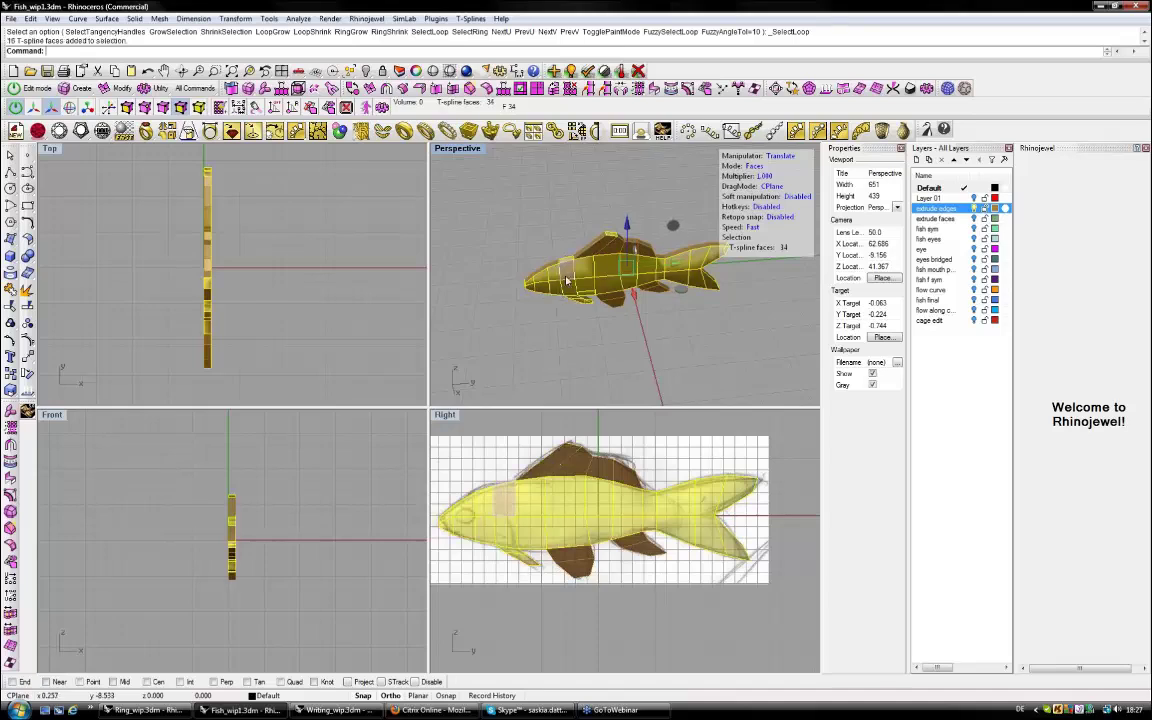
{"action": "right_click_drag", "start_coordinate": [566, 282], "coordinate": [646, 274]}
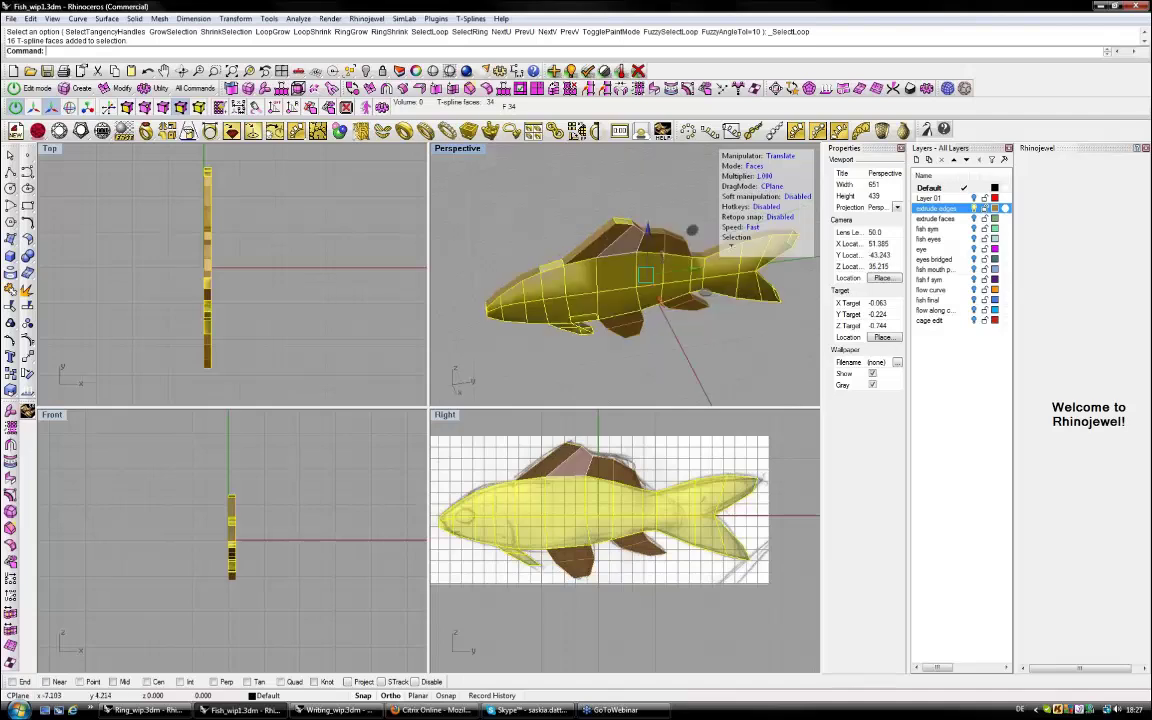
Select the upper loop of side faces and the lower row of body faces from the head to the tail base.
{"action": "left_click", "coordinate": [570, 285]}
{"action": "double_click", "coordinate": [553, 287], "text": "shift"}
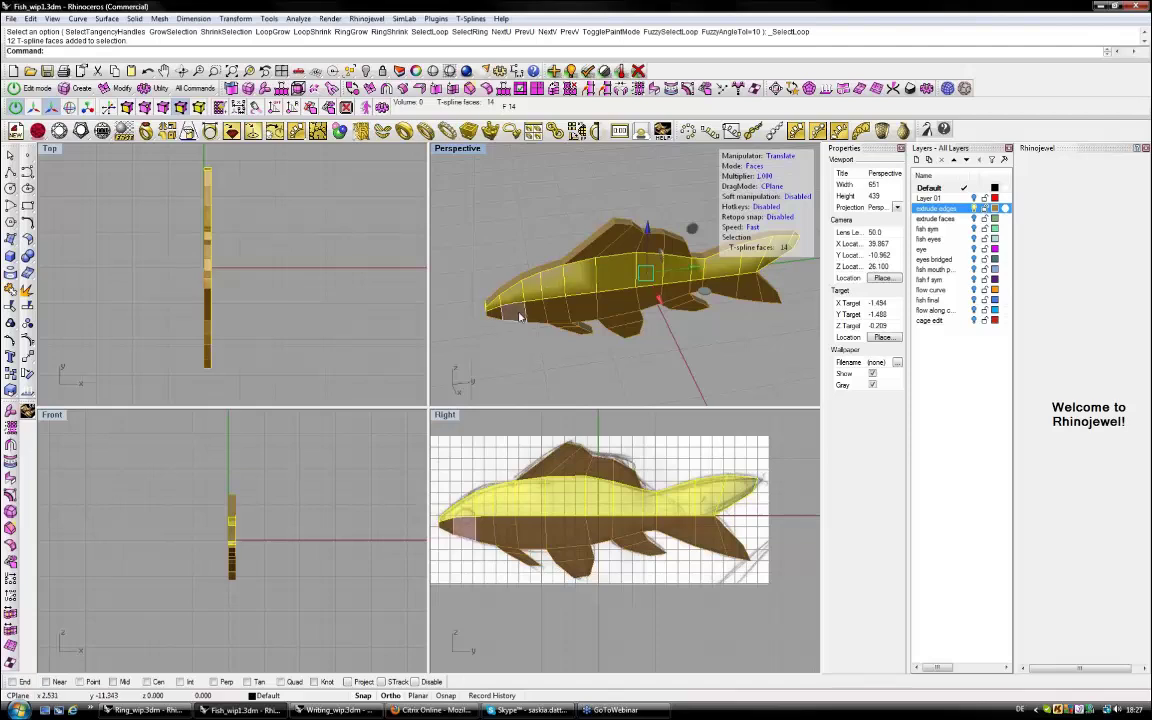
{"action": "left_click", "coordinate": [558, 315], "text": "shift"}
{"action": "left_click", "coordinate": [497, 318], "text": "shift"}
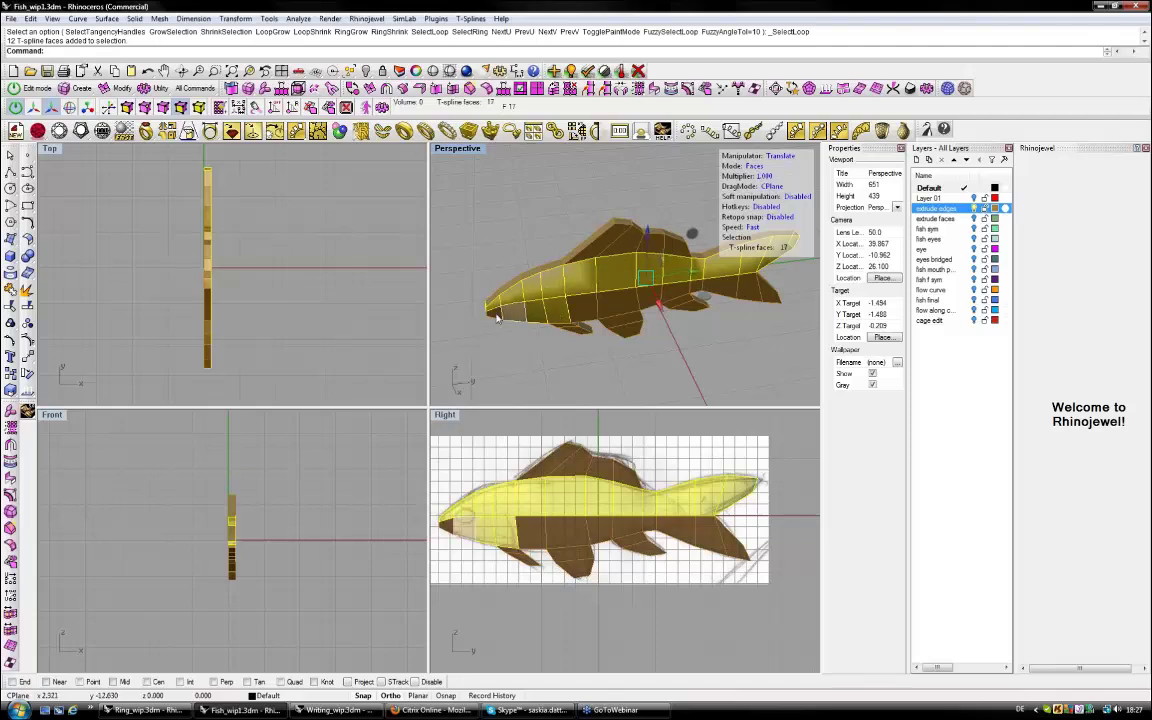
{"action": "left_click", "coordinate": [594, 315], "text": "shift"}
{"action": "left_click", "coordinate": [618, 304], "text": "shift"}
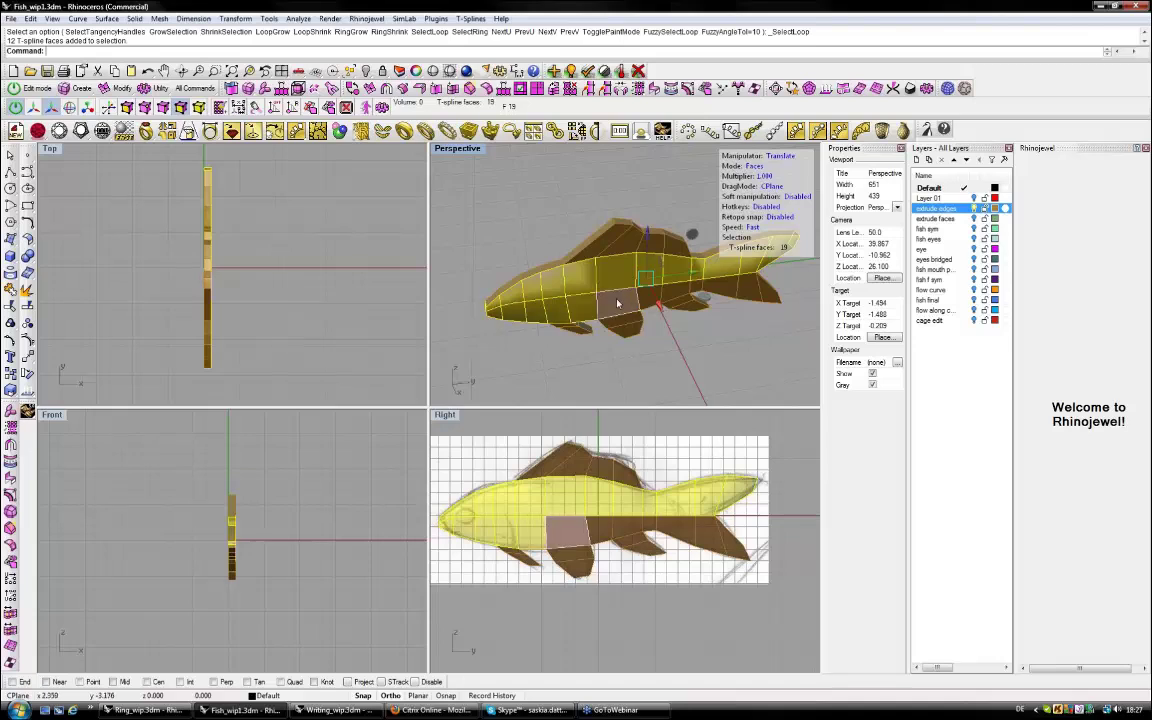
{"action": "left_click", "coordinate": [651, 297], "text": "shift"}
{"action": "left_click", "coordinate": [676, 292], "text": "shift"}
{"action": "left_click", "coordinate": [676, 292], "text": "shift"}
{"action": "left_click", "coordinate": [695, 287], "text": "shift"}
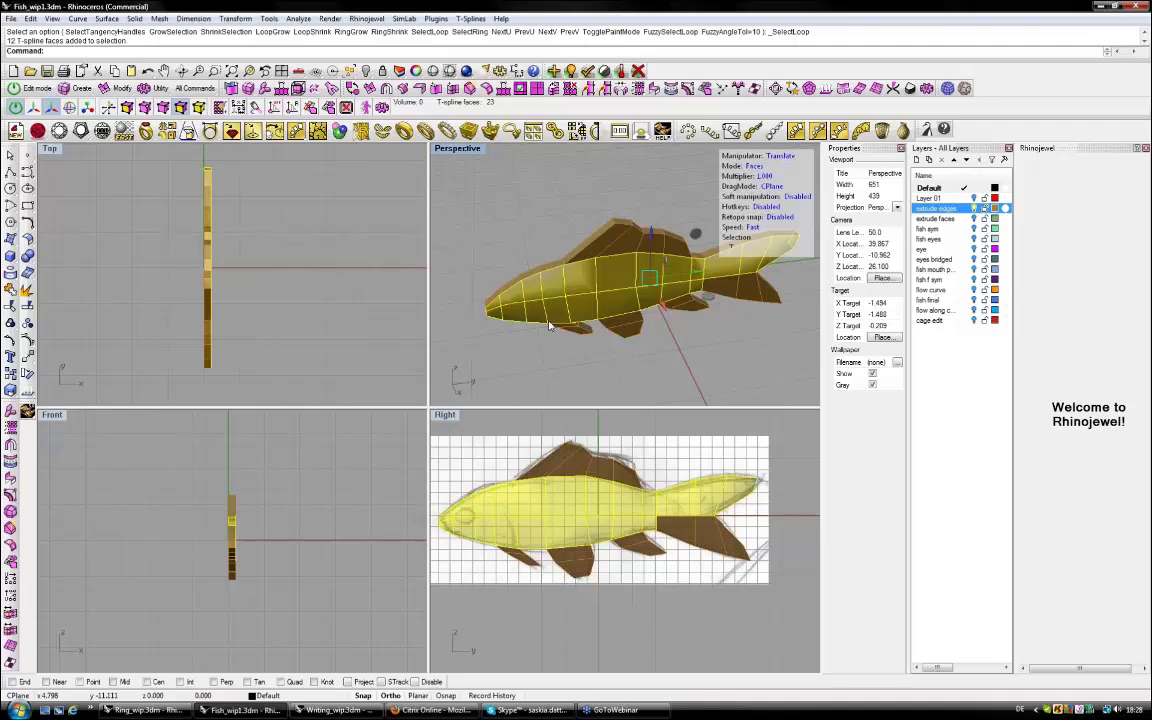
{"action": "right_click_drag", "start_coordinate": [687, 308], "coordinate": [697, 228]}
{"action": "left_click_drag", "start_coordinate": [697, 228], "coordinate": [722, 277]}
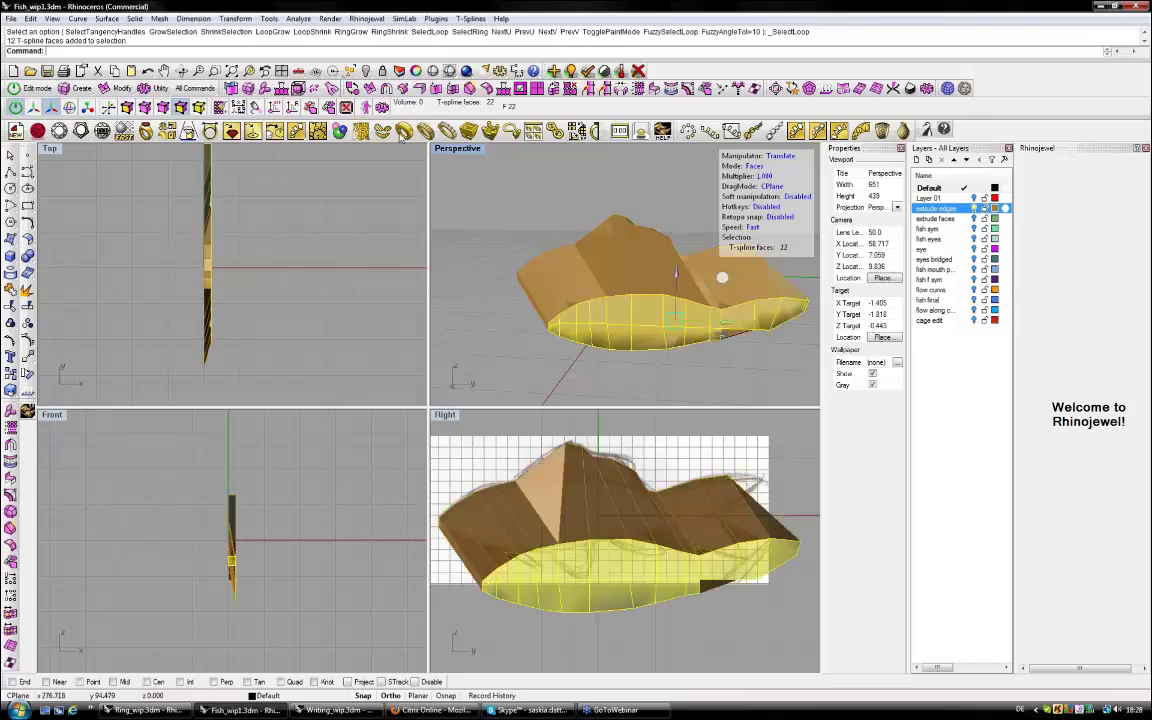
{"action": "key", "text": "ctrl+z"}
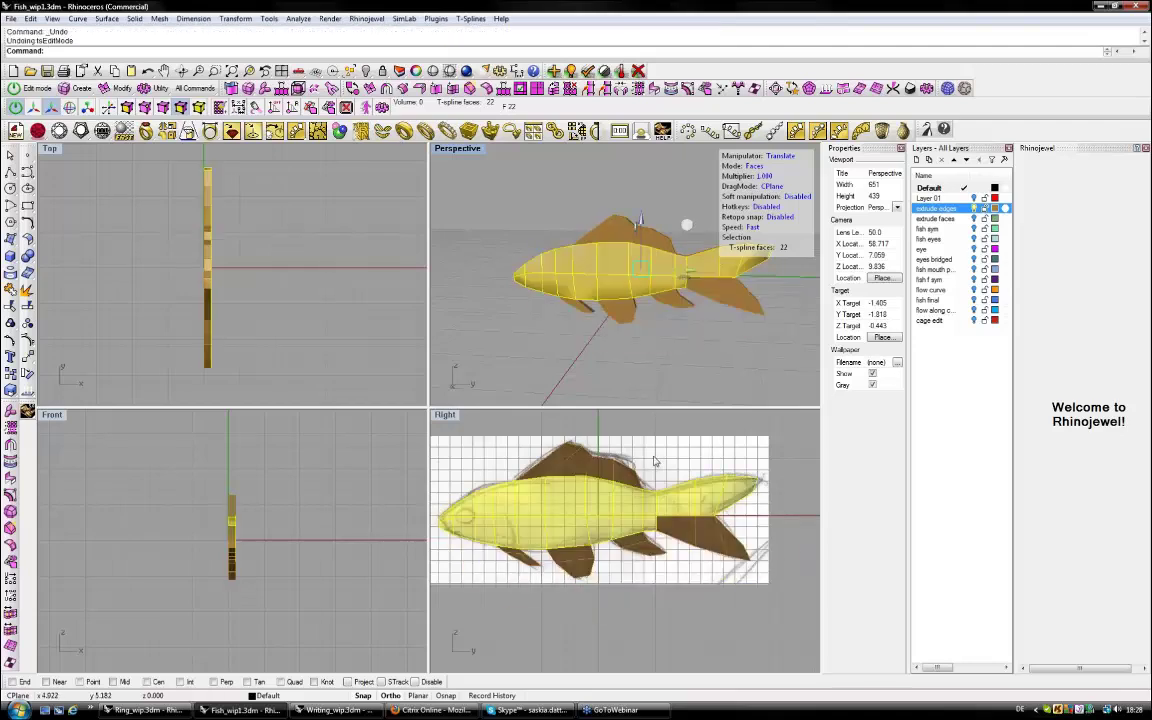
Remove the tail fin faces and the column of faces at the tail base from the selection, keeping only the main body.
{"action": "left_click_drag", "start_coordinate": [651, 460], "coordinate": [765, 558]}
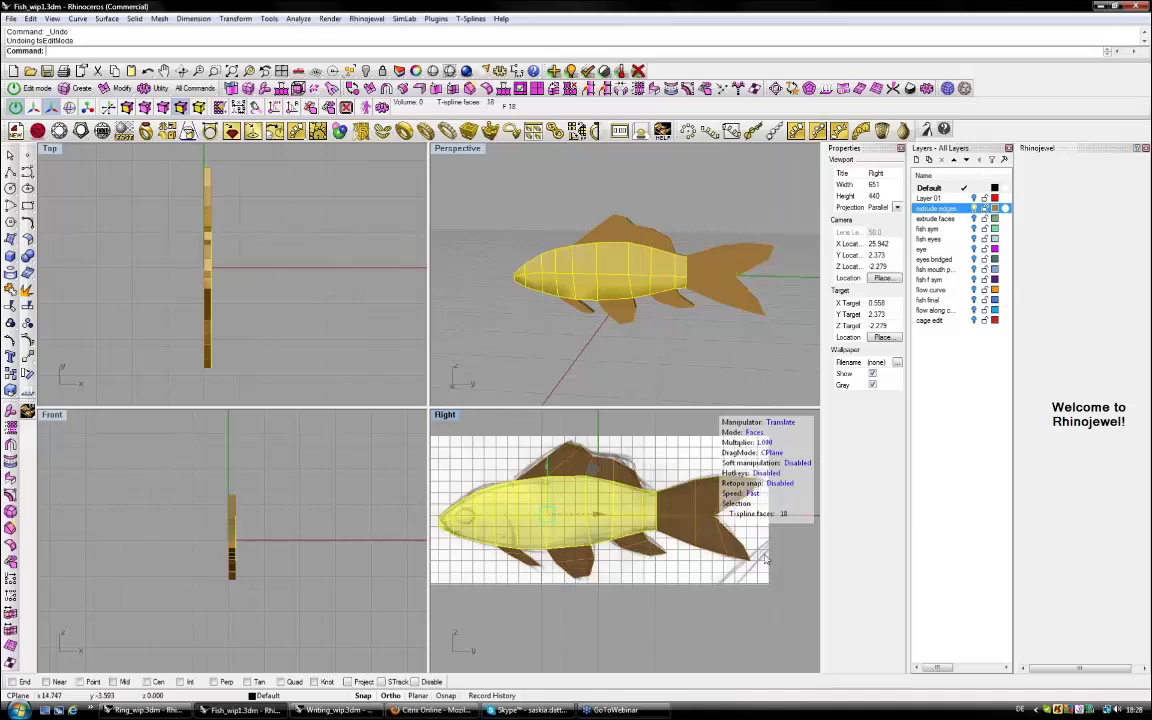
{"action": "right_click_drag", "start_coordinate": [562, 312], "coordinate": [609, 320]}
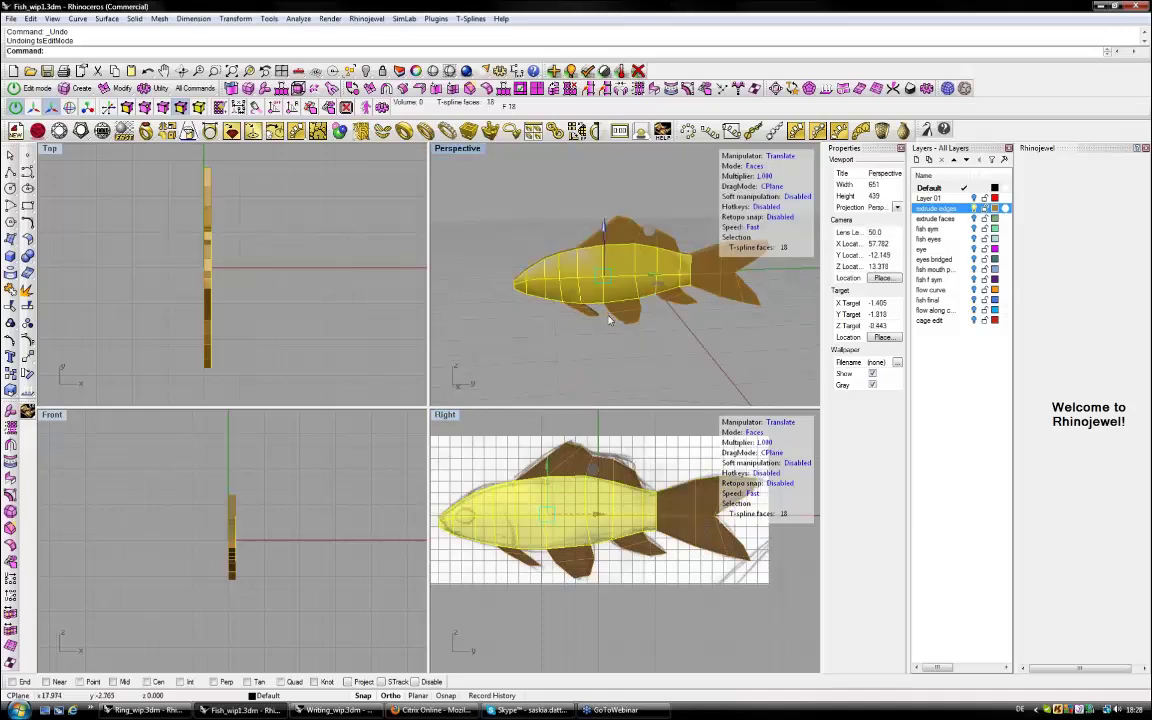
{"action": "left_click_drag", "start_coordinate": [627, 436], "coordinate": [660, 540]}
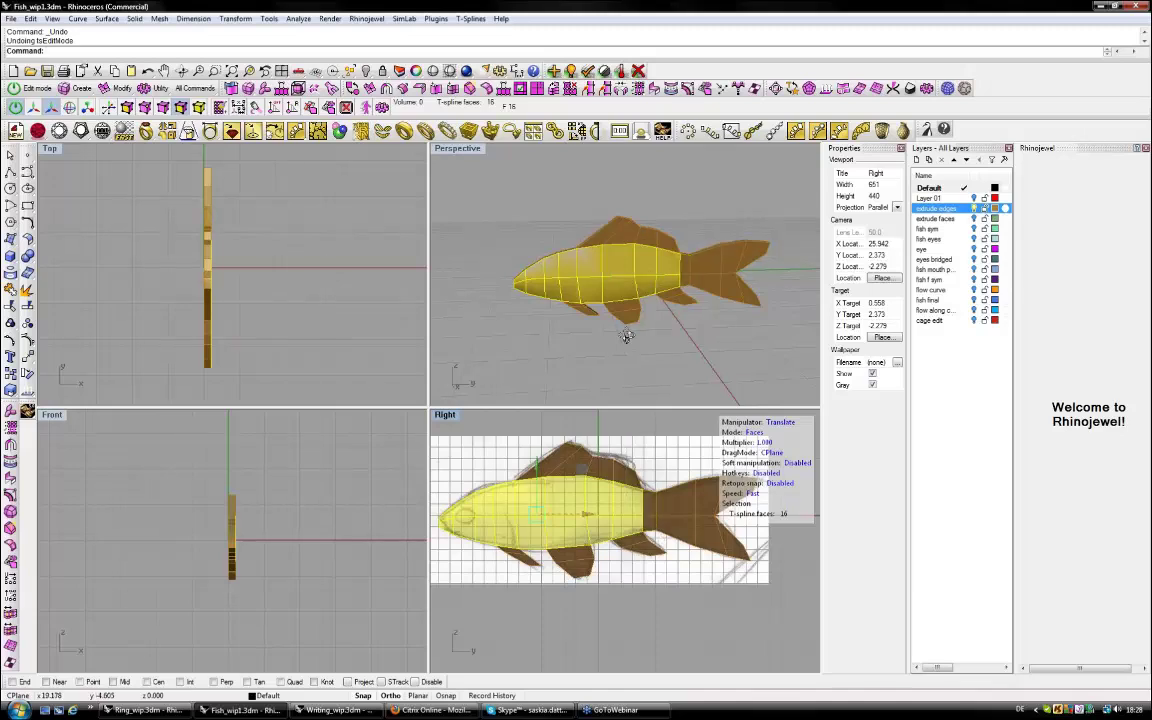
{"action": "right_click_drag", "start_coordinate": [625, 336], "coordinate": [640, 345]}
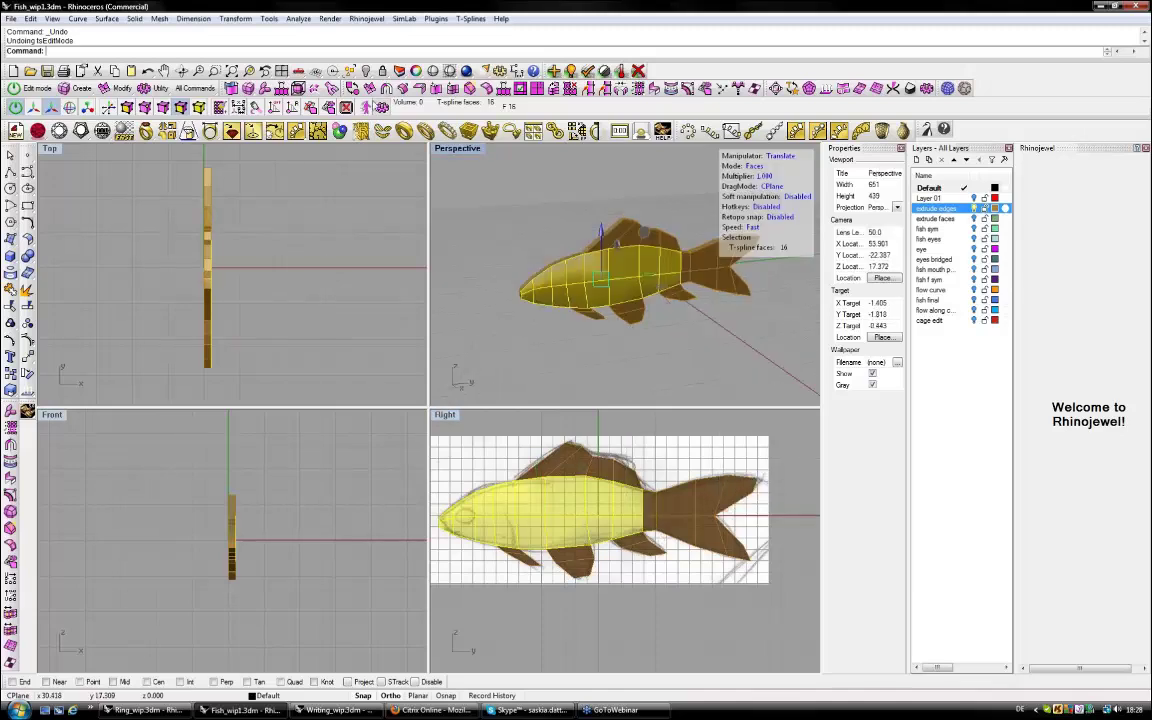
Extrude the selected main body faces outward along X by a distance of 1, and clear the selection.
{"action": "left_click", "coordinate": [371, 92]}
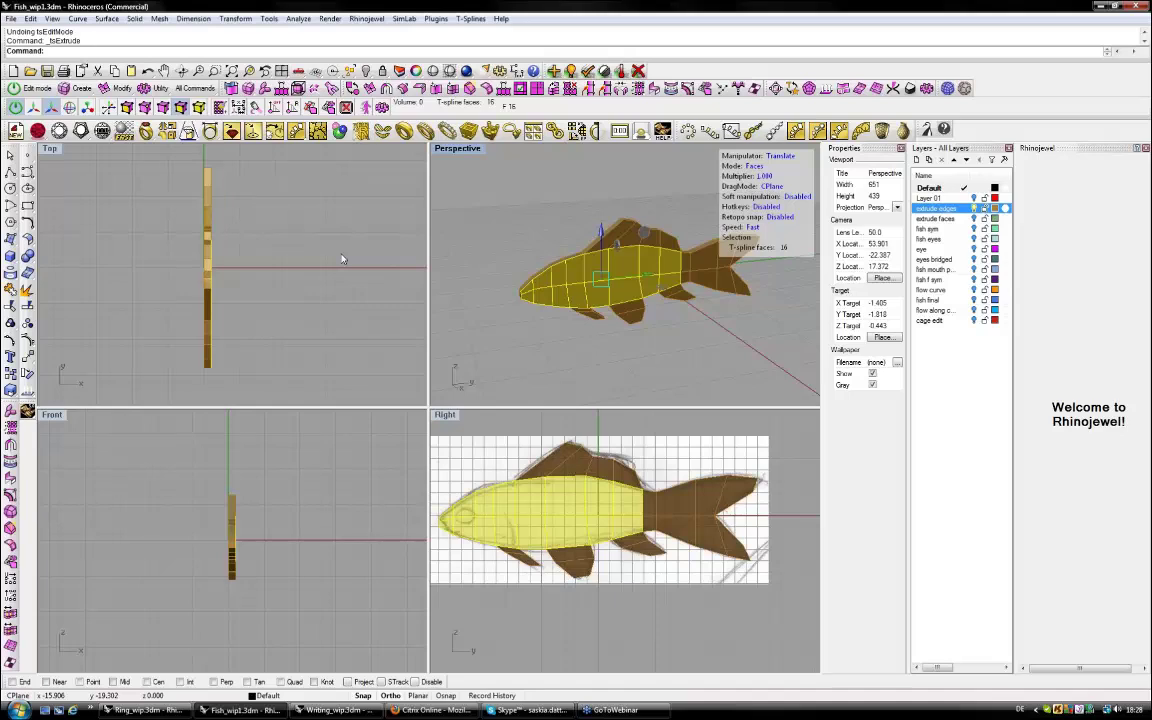
{"action": "left_click", "coordinate": [246, 310]}
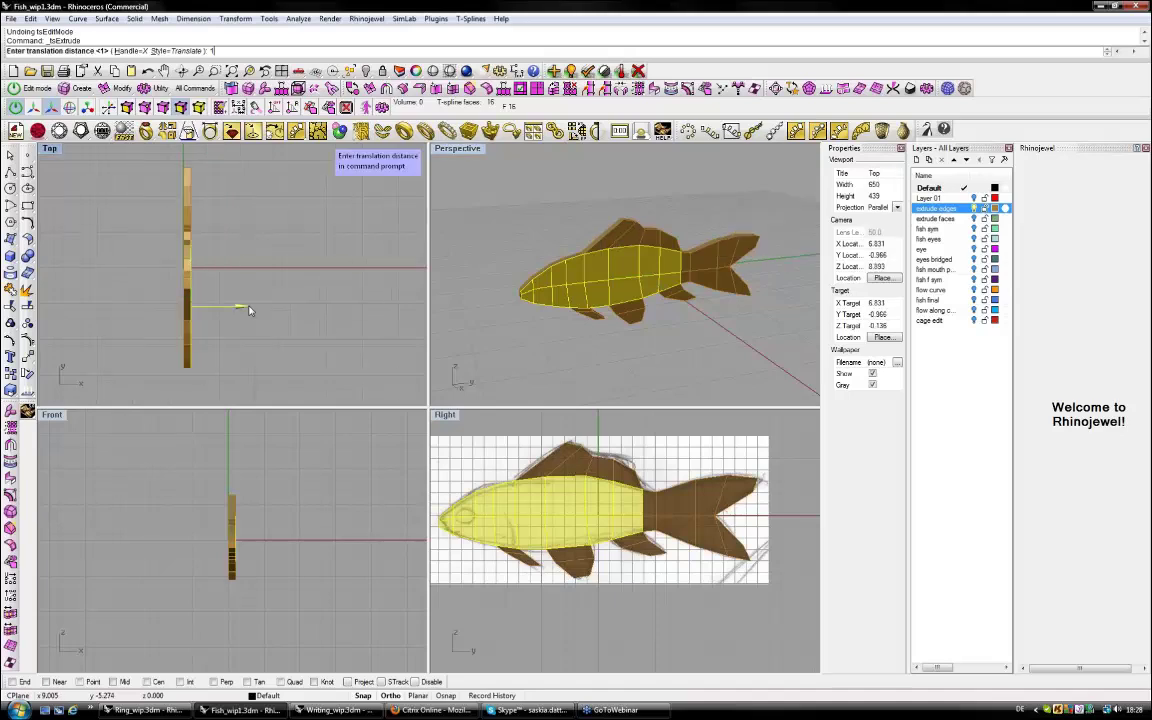
{"action": "key", "text": "Return"}
{"action": "left_click", "coordinate": [339, 280]}
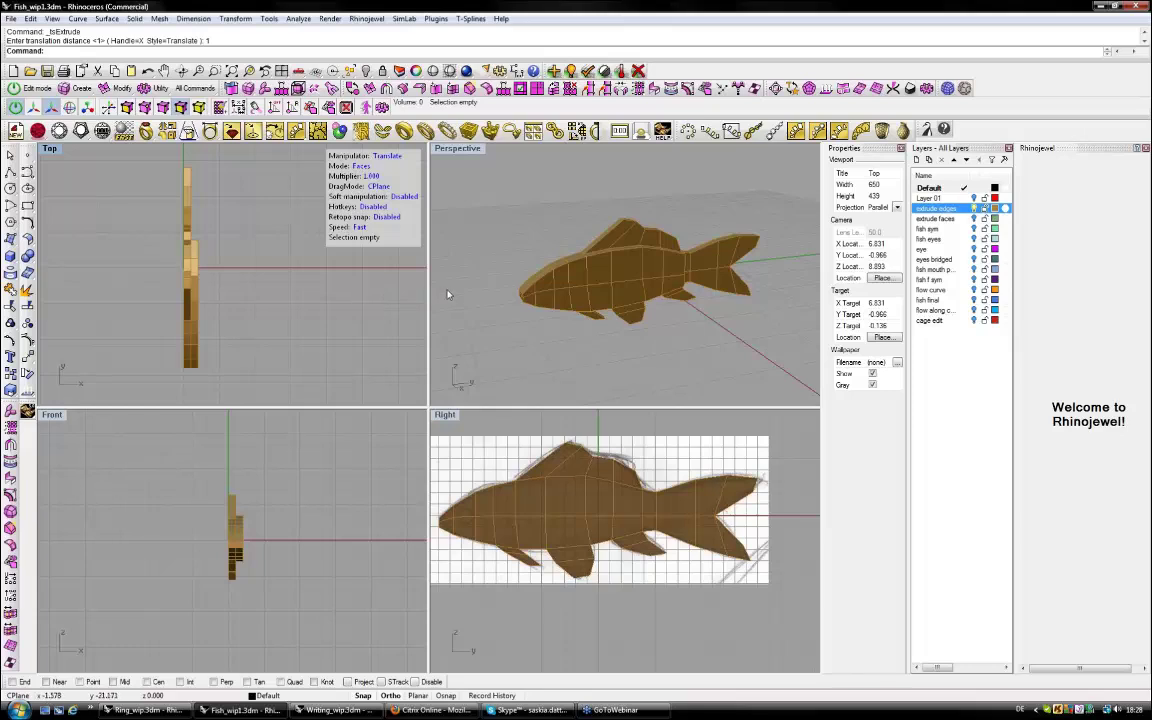
Examine the thickened body, head and dorsal fin faces of the fish in the perspective view.
{"action": "left_click", "coordinate": [530, 298]}
{"action": "right_click_drag", "start_coordinate": [528, 299], "coordinate": [483, 283]}
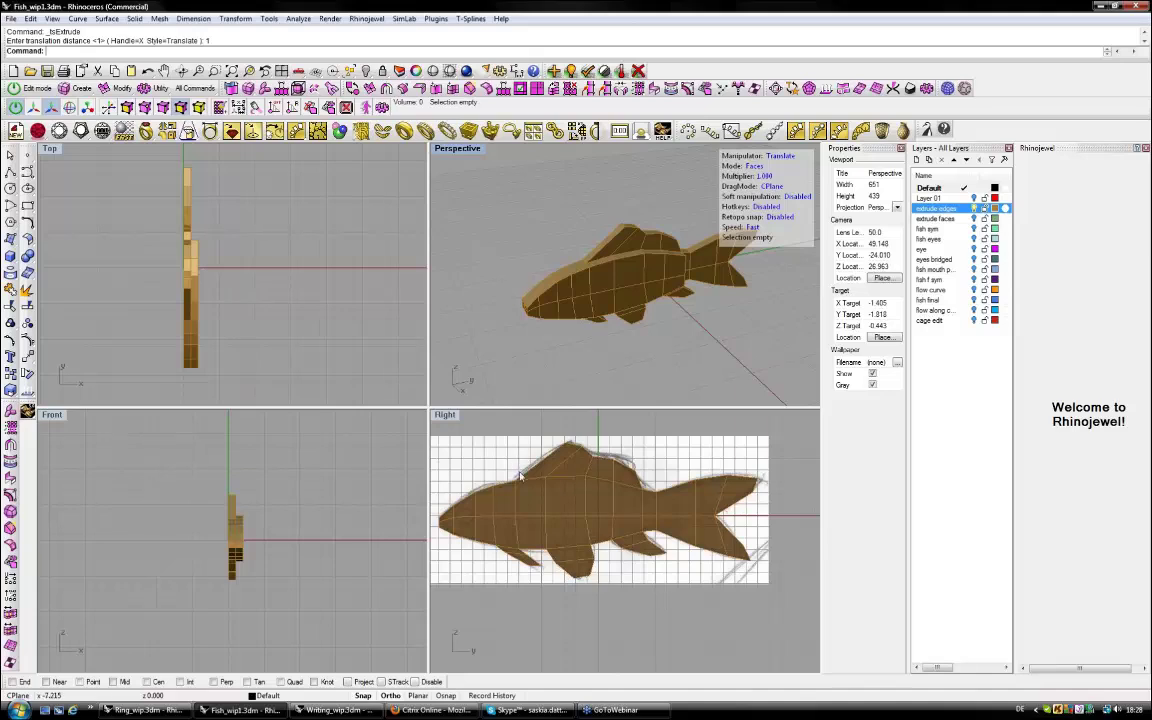
{"action": "left_click", "coordinate": [601, 276]}
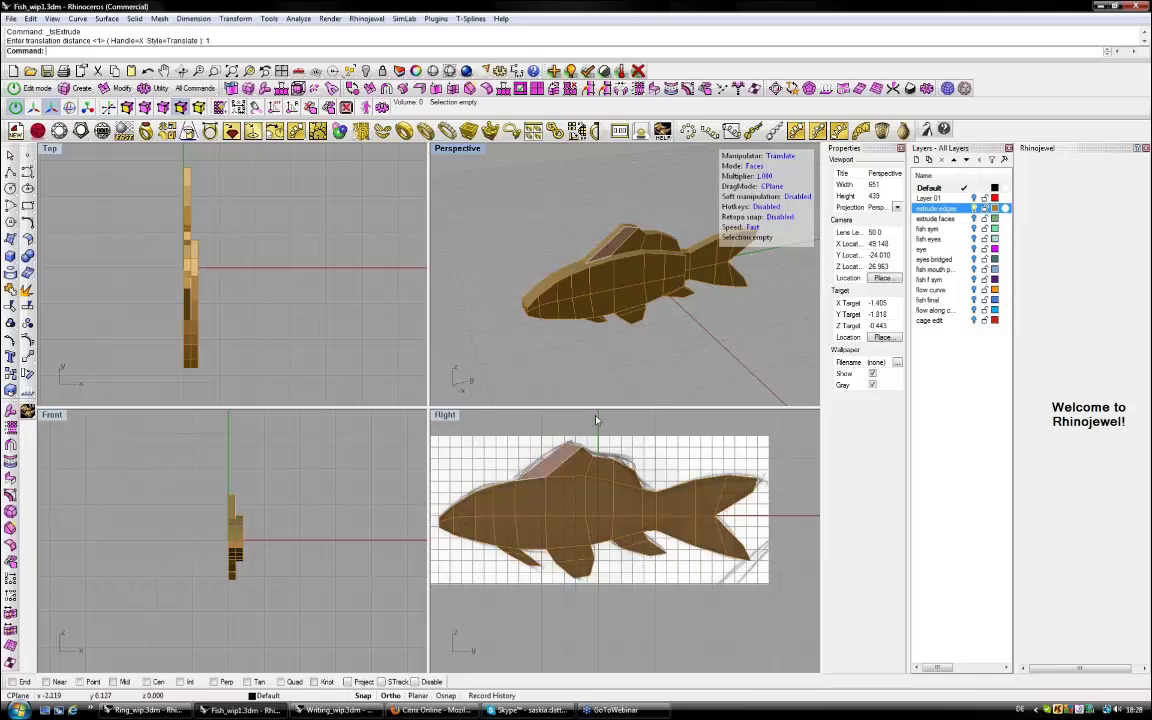
{"action": "left_click", "coordinate": [505, 220]}
{"action": "left_click", "coordinate": [615, 238]}
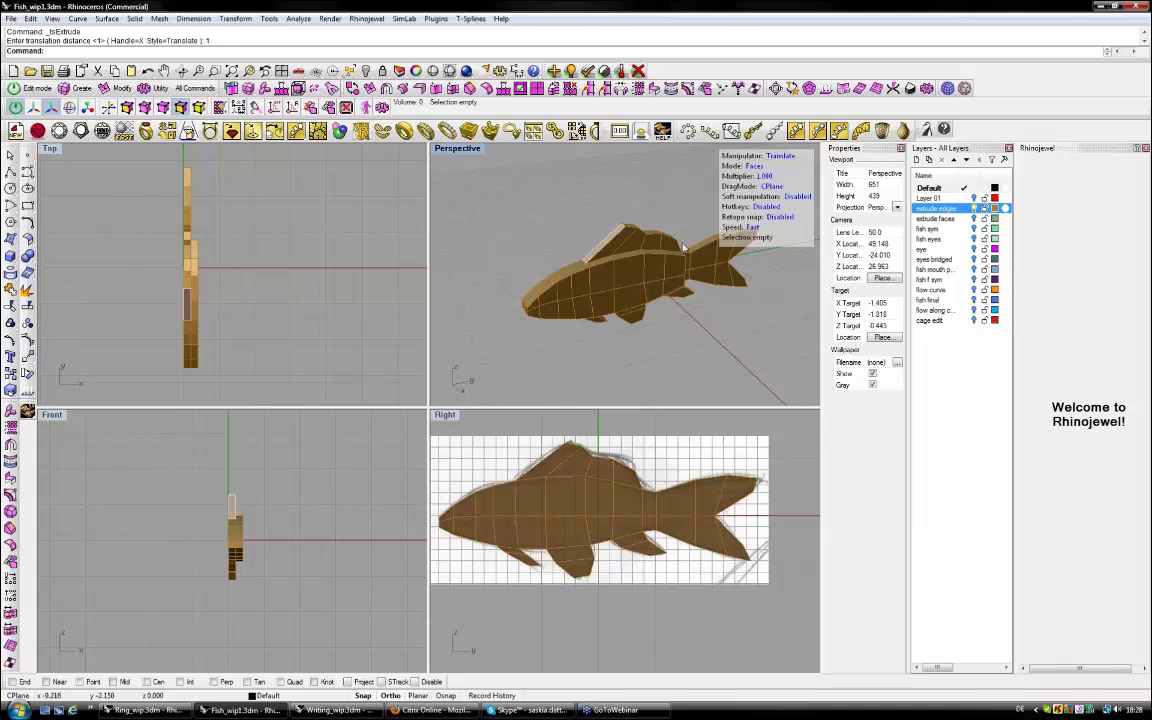
{"action": "left_click", "coordinate": [535, 180]}
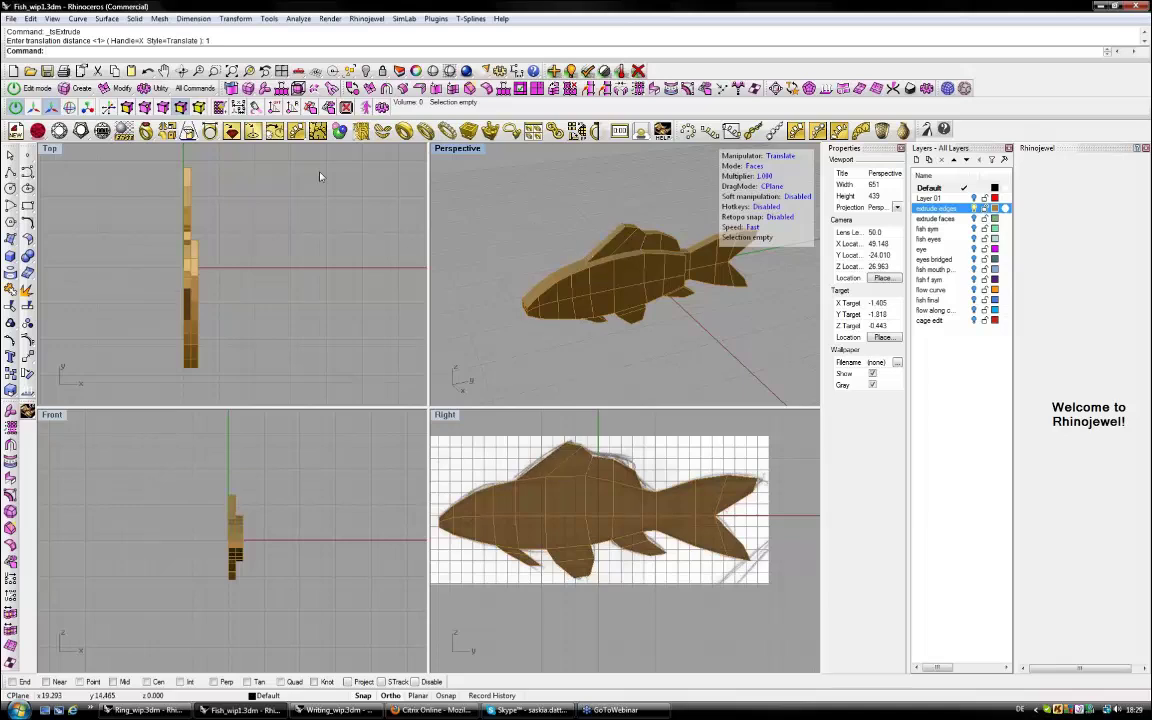
{"action": "left_click", "coordinate": [564, 287]}
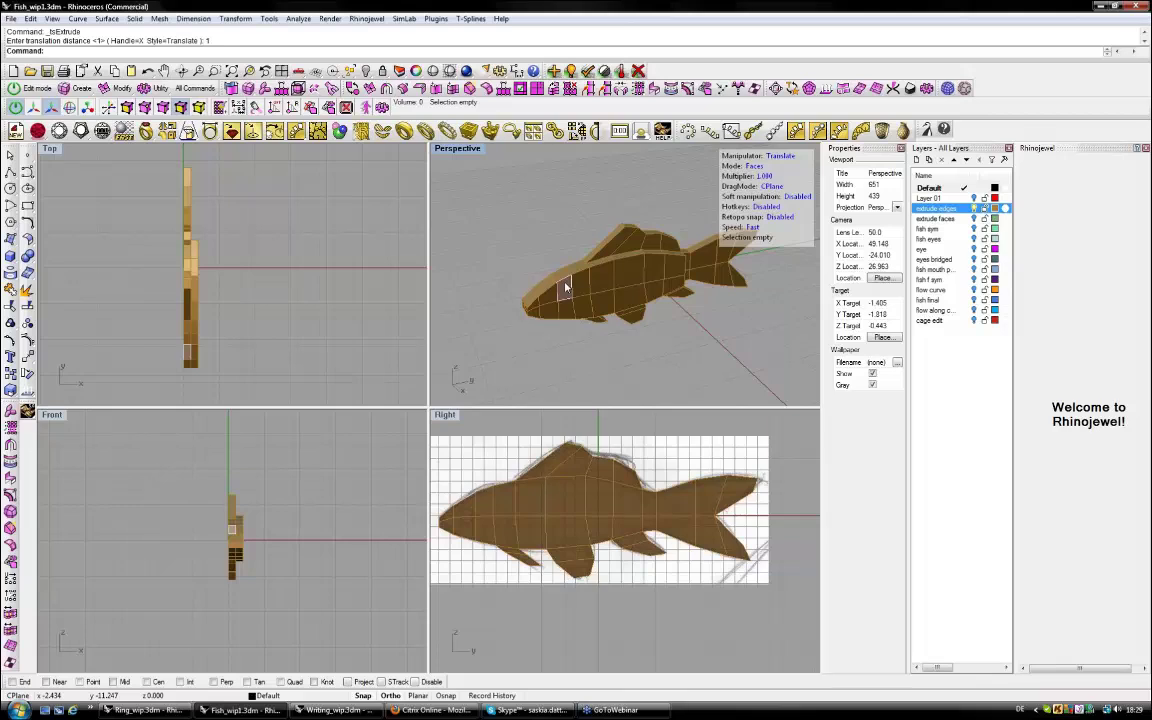
{"action": "left_click", "coordinate": [540, 237]}
{"action": "right_click_drag", "start_coordinate": [548, 253], "coordinate": [757, 170]}
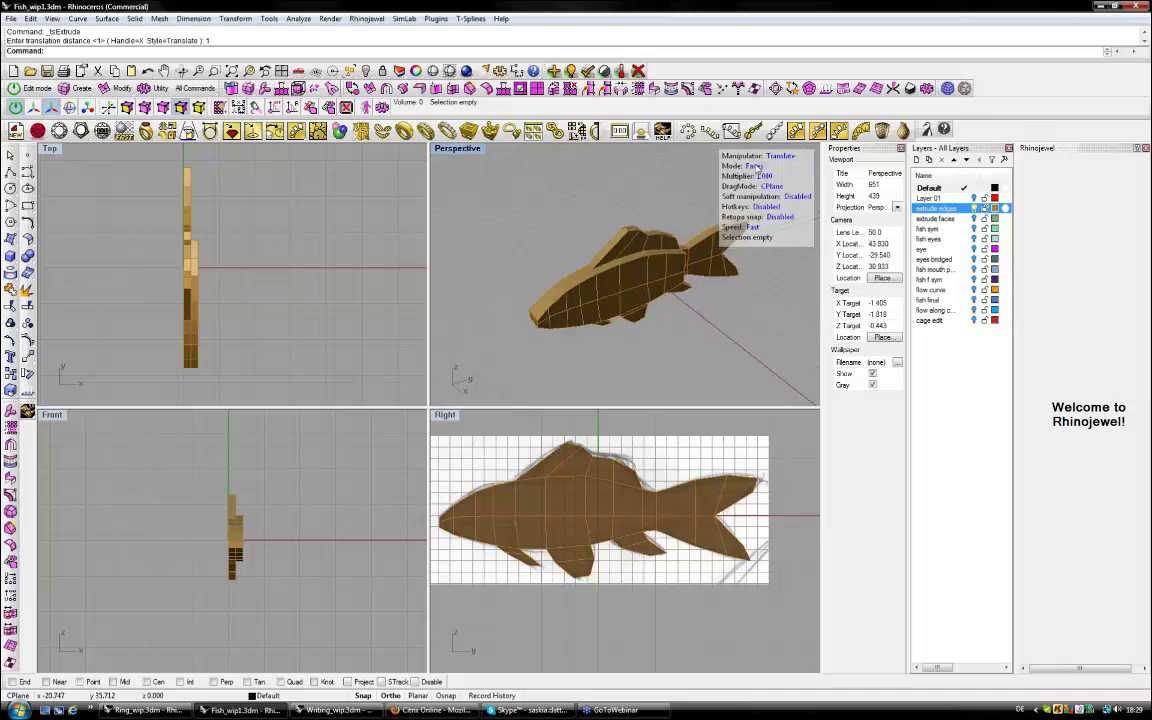
Hide the "extrude edges" layer and show the "extrude faces" layer with its rounded fish model.
{"action": "left_click", "coordinate": [974, 219]}
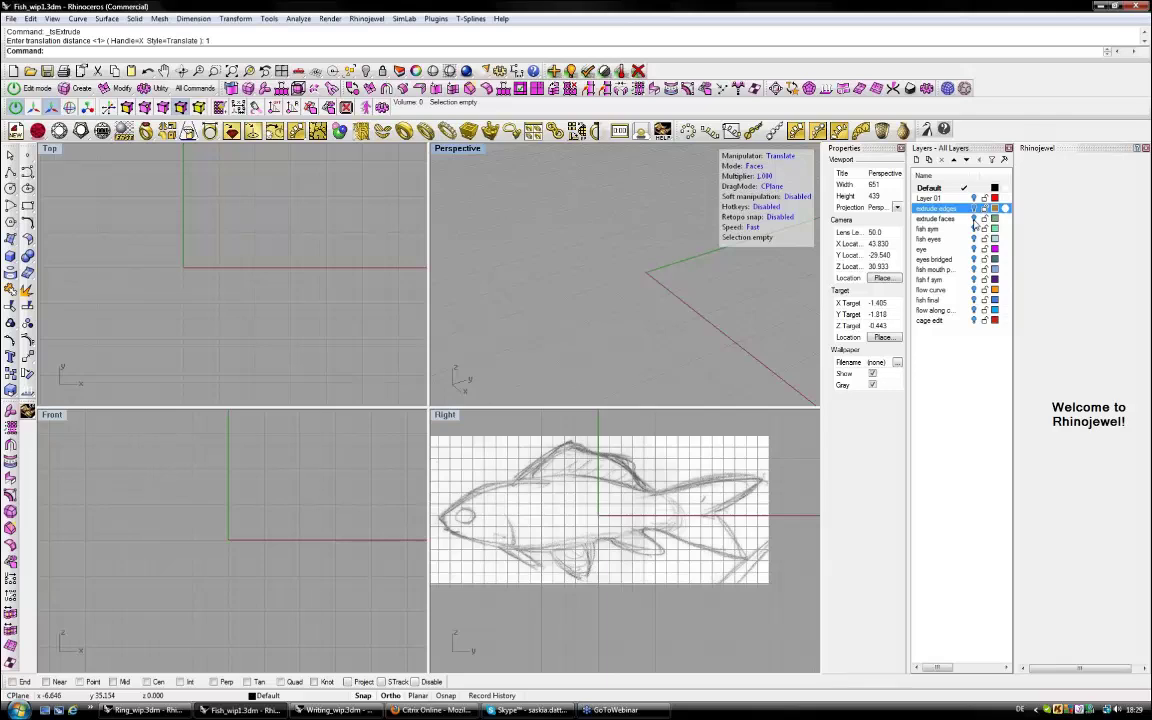
{"action": "left_click", "coordinate": [974, 219]}
{"action": "mouse_move", "coordinate": [684, 281]}
{"action": "right_mouse_down"}
{"action": "mouse_move", "coordinate": [641, 264]}
{"action": "mouse_move", "coordinate": [518, 308]}
{"action": "mouse_move", "coordinate": [590, 306]}
{"action": "right_mouse_up"}
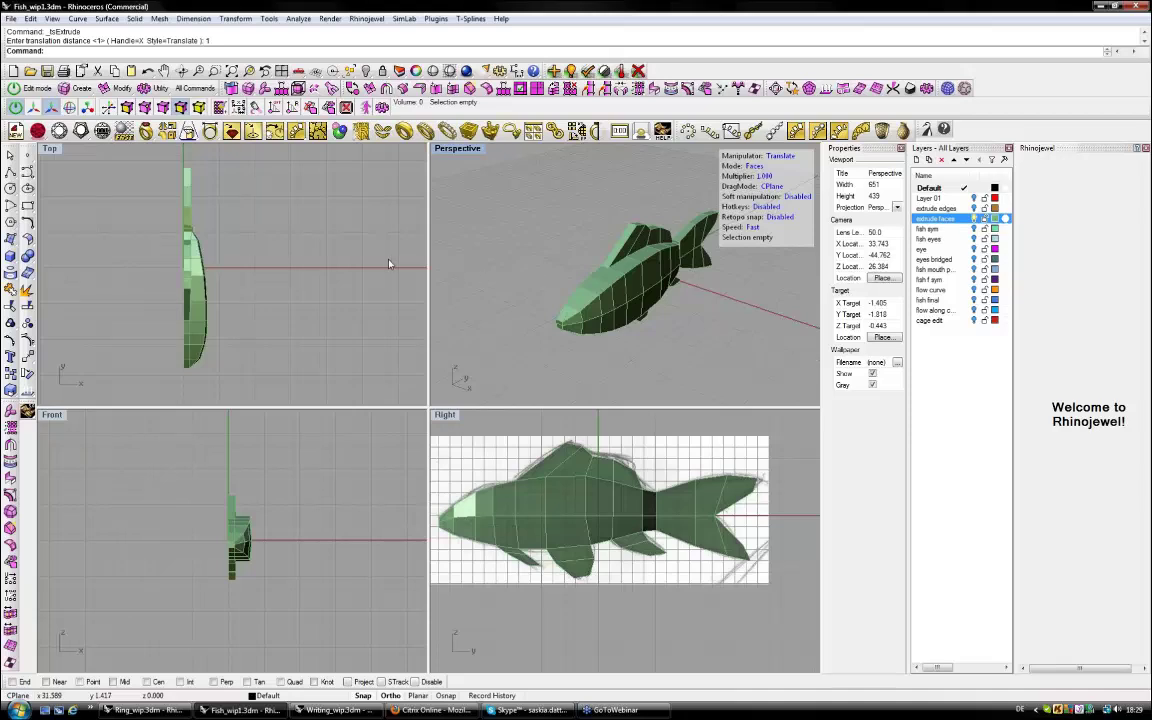
Add axial T-Splines symmetry to the half fish, defining the symmetry plane along the Y axis in the top view.
{"action": "right_click_drag", "start_coordinate": [284, 259], "coordinate": [279, 259]}
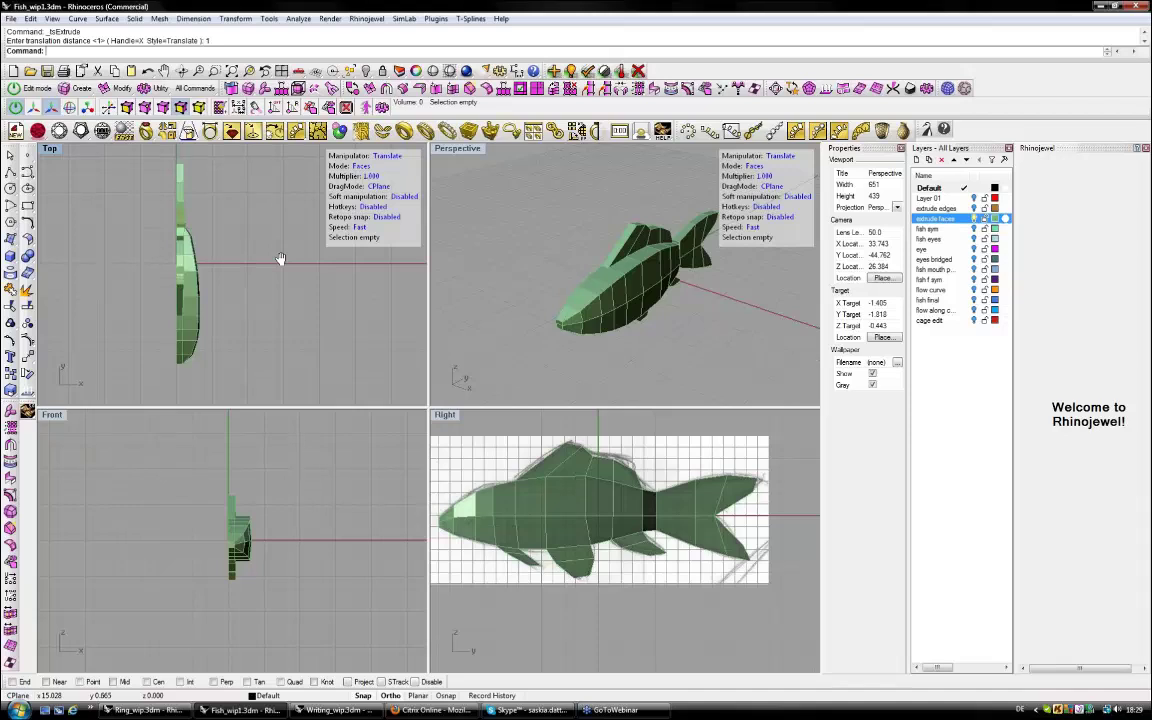
{"action": "right_click_drag", "start_coordinate": [281, 259], "coordinate": [275, 268]}
{"action": "key", "text": "Escape"}
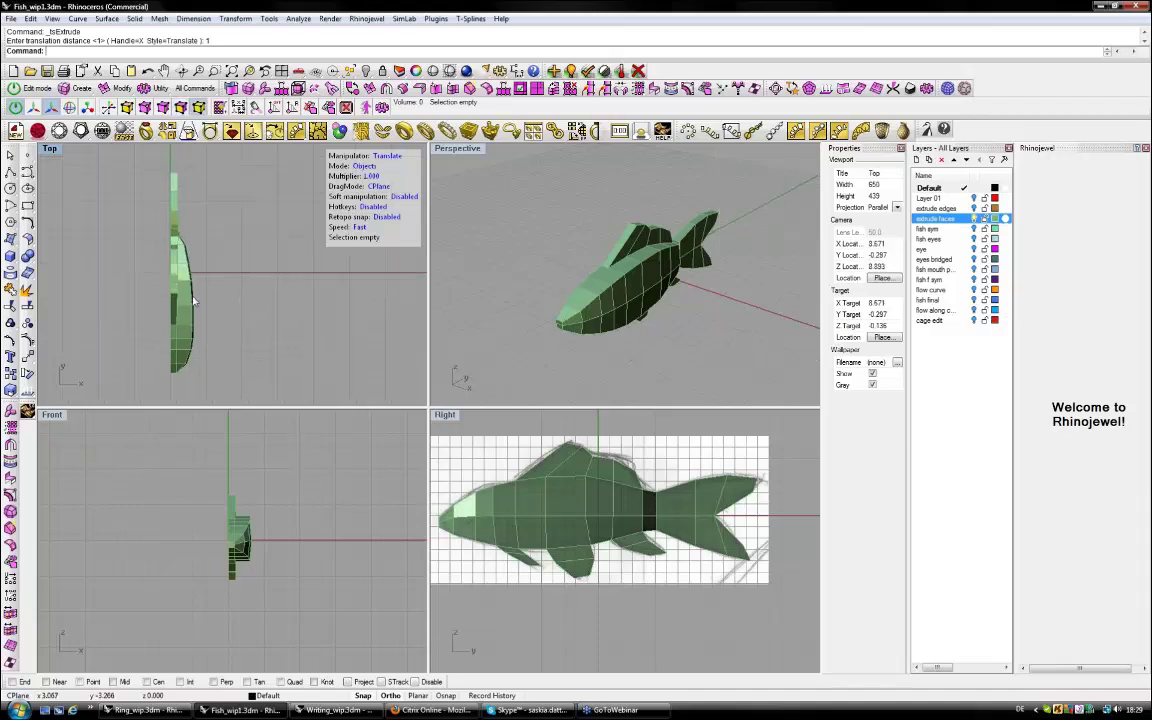
{"action": "left_click", "coordinate": [195, 300]}
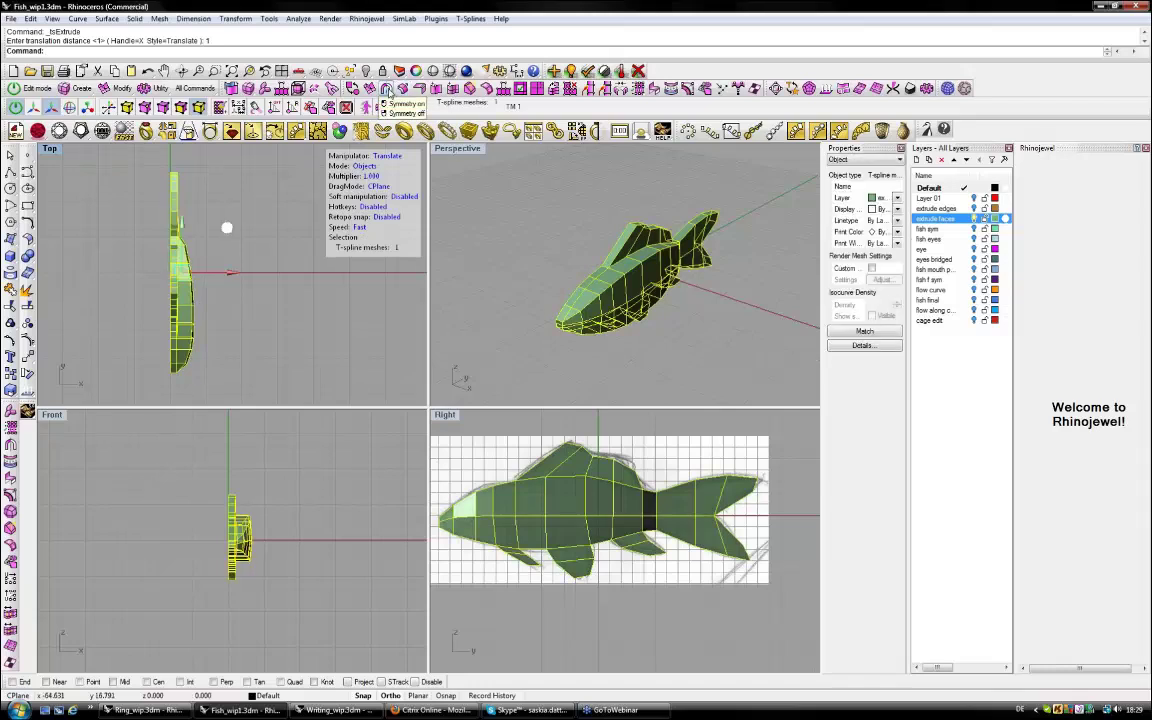
{"action": "left_click", "coordinate": [387, 89]}
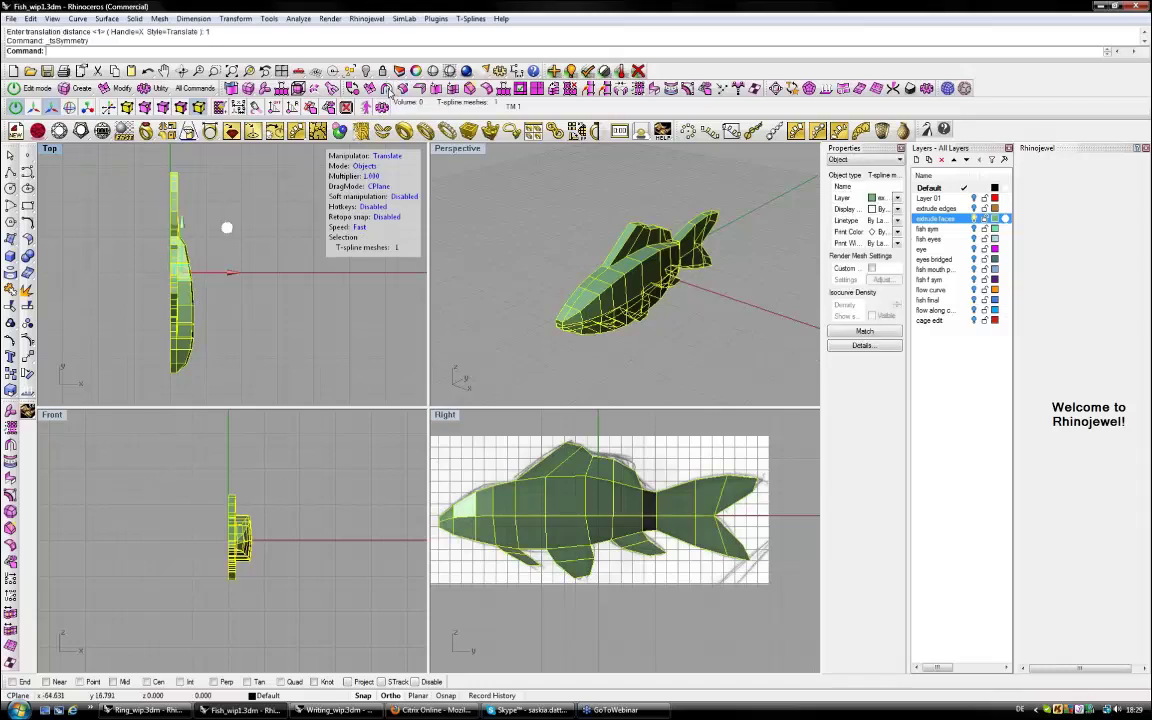
{"action": "left_click", "coordinate": [341, 51]}
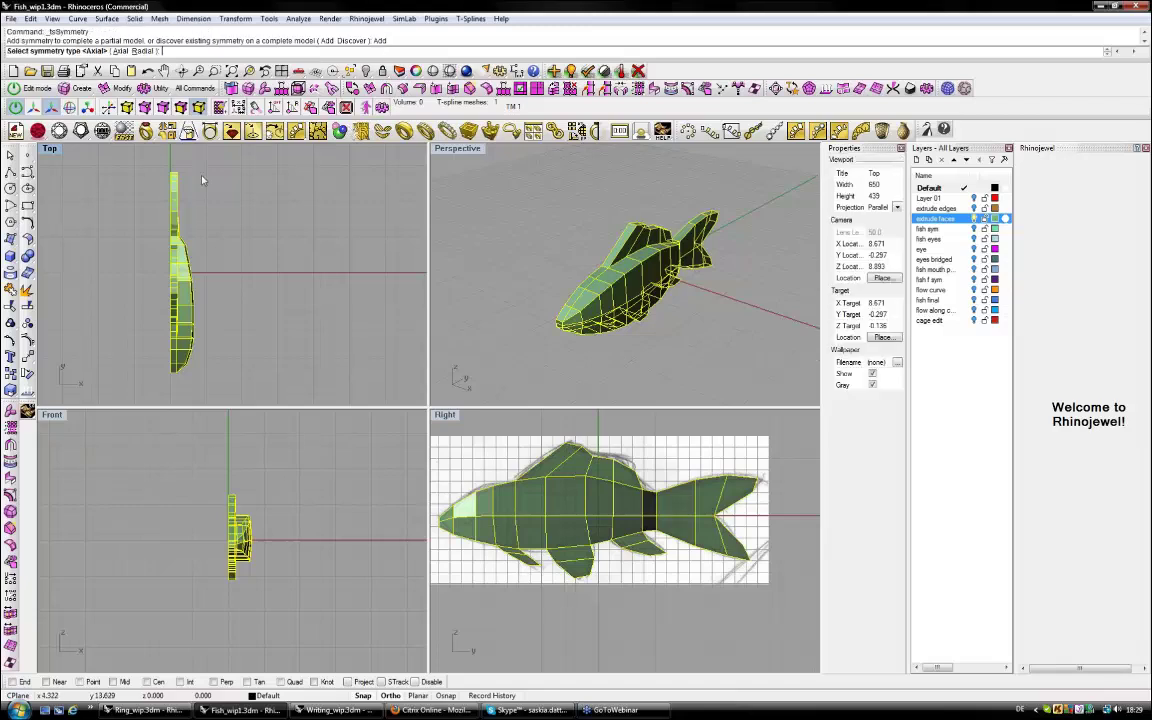
{"action": "right_click", "coordinate": [202, 180]}
{"action": "left_click", "coordinate": [169, 160]}
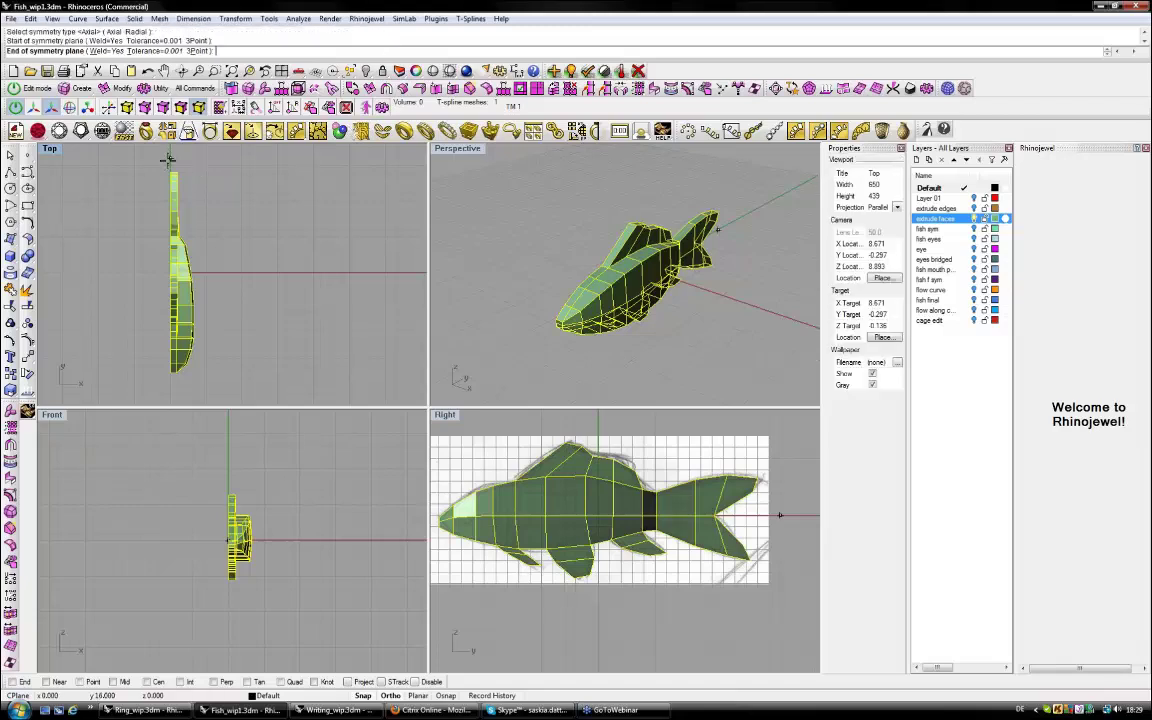
{"action": "left_click", "coordinate": [171, 176]}
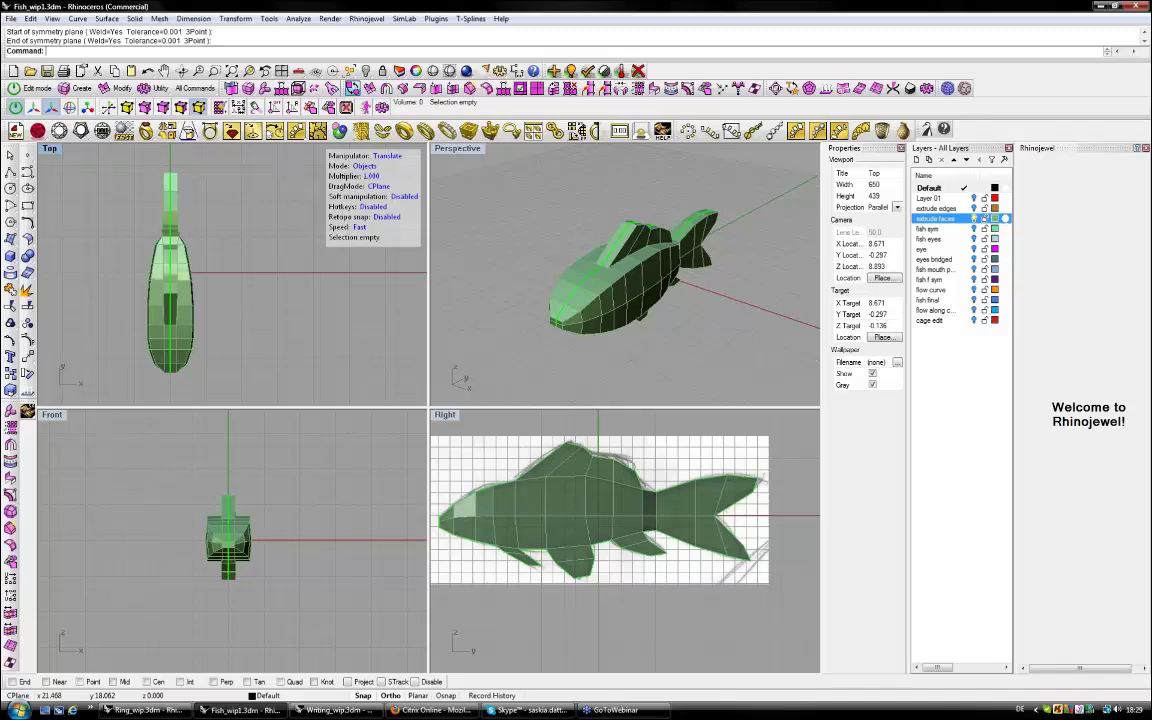
Toggle the mirrored fish to smooth display.
{"action": "left_click", "coordinate": [352, 89]}
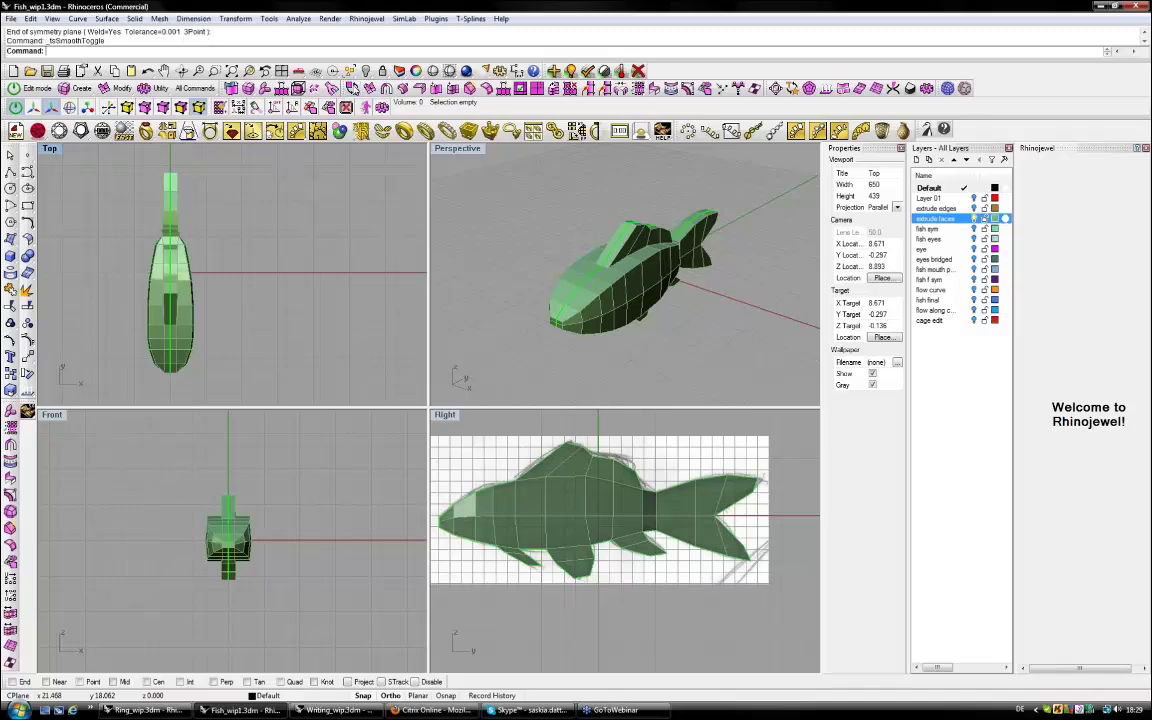
{"action": "left_click", "coordinate": [182, 204]}
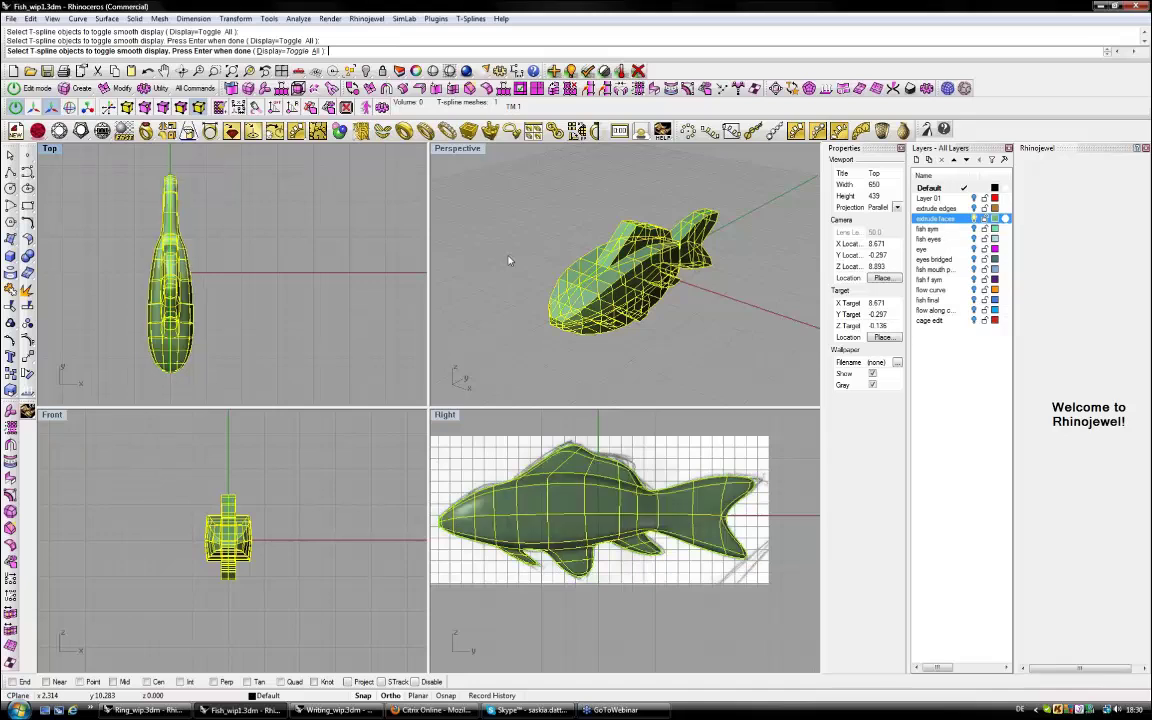
{"action": "key", "text": "Return"}
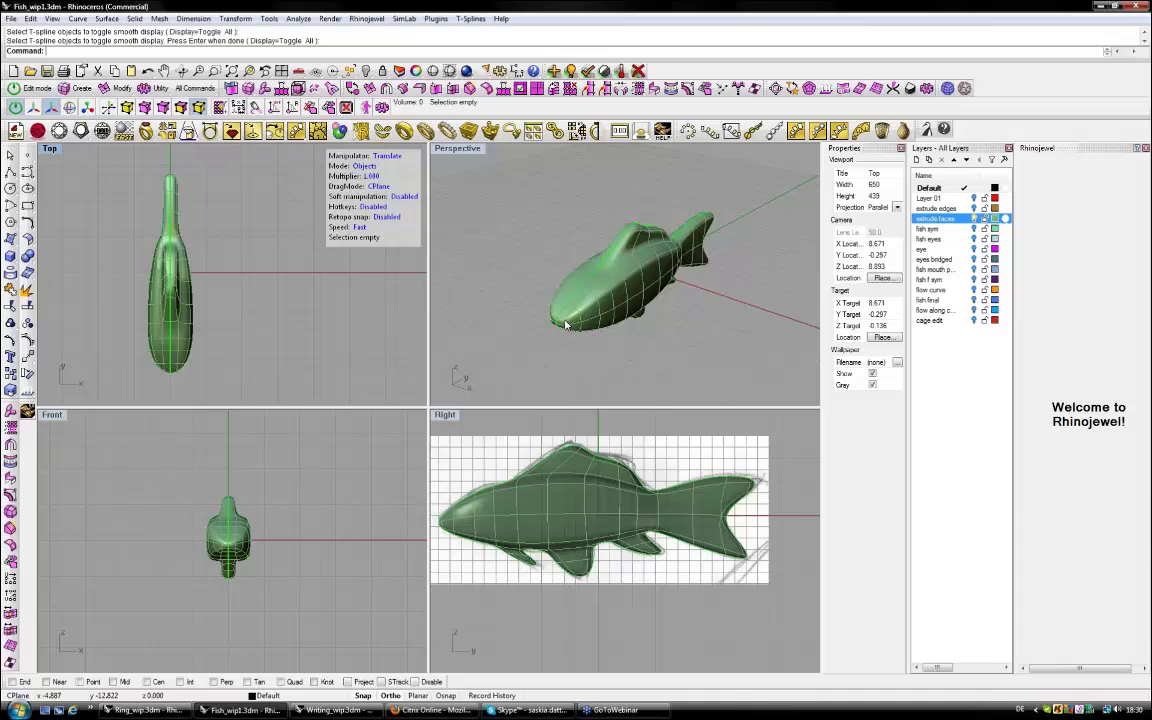
Examine the smoothed body, dorsal fin and tail of the fish in an enlarged perspective view.
{"action": "right_click_drag", "start_coordinate": [565, 325], "coordinate": [480, 316]}
{"action": "scroll", "coordinate": [480, 316], "scroll_direction": "down", "scroll_amount": 6}
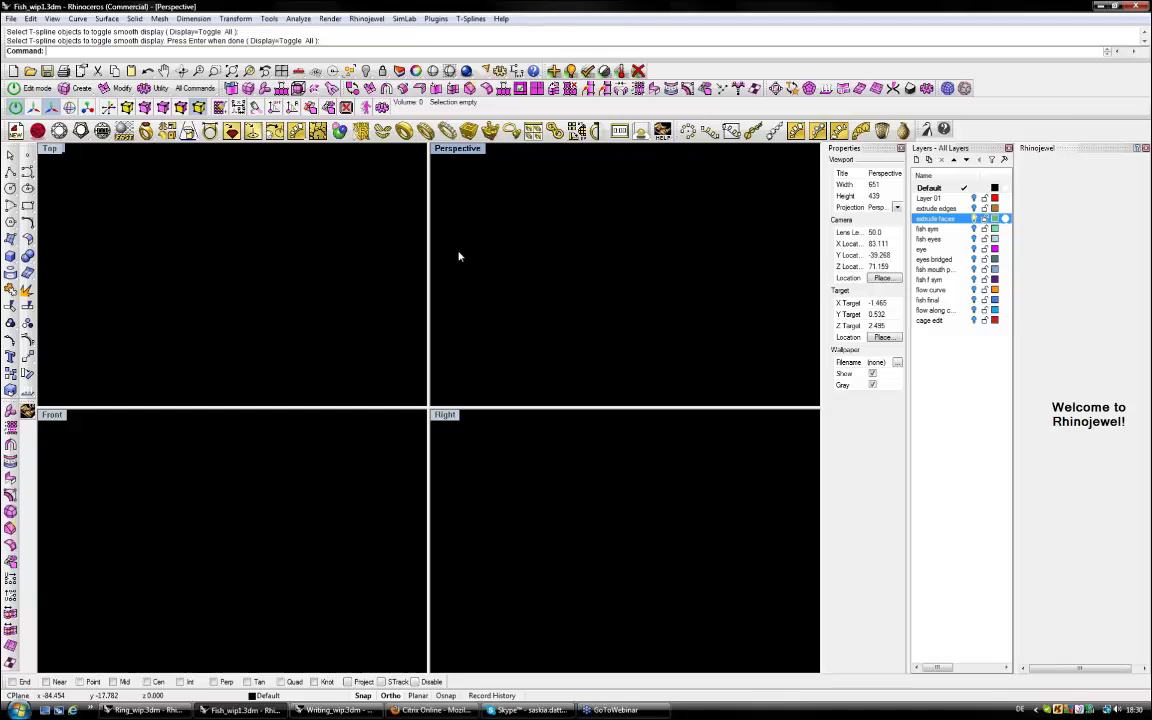
{"action": "right_click_drag", "start_coordinate": [444, 460], "coordinate": [462, 427]}
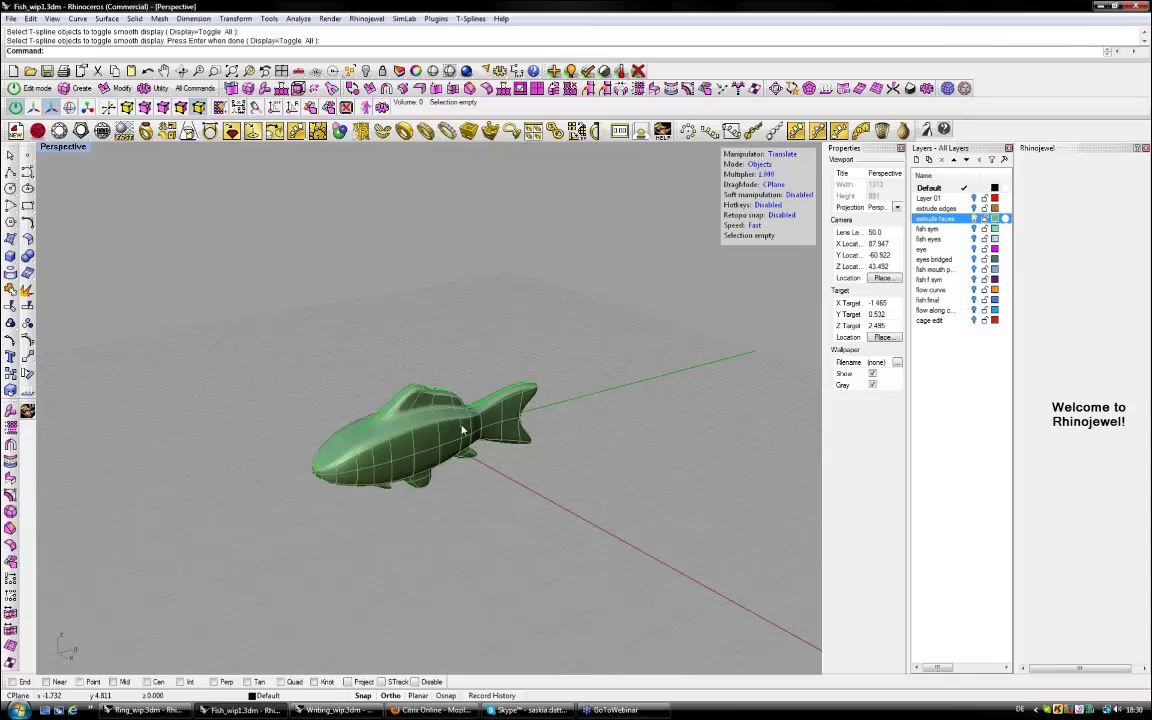
{"action": "scroll", "coordinate": [462, 429], "scroll_direction": "up", "scroll_amount": 6}
{"action": "right_click_drag", "start_coordinate": [462, 429], "coordinate": [583, 372]}
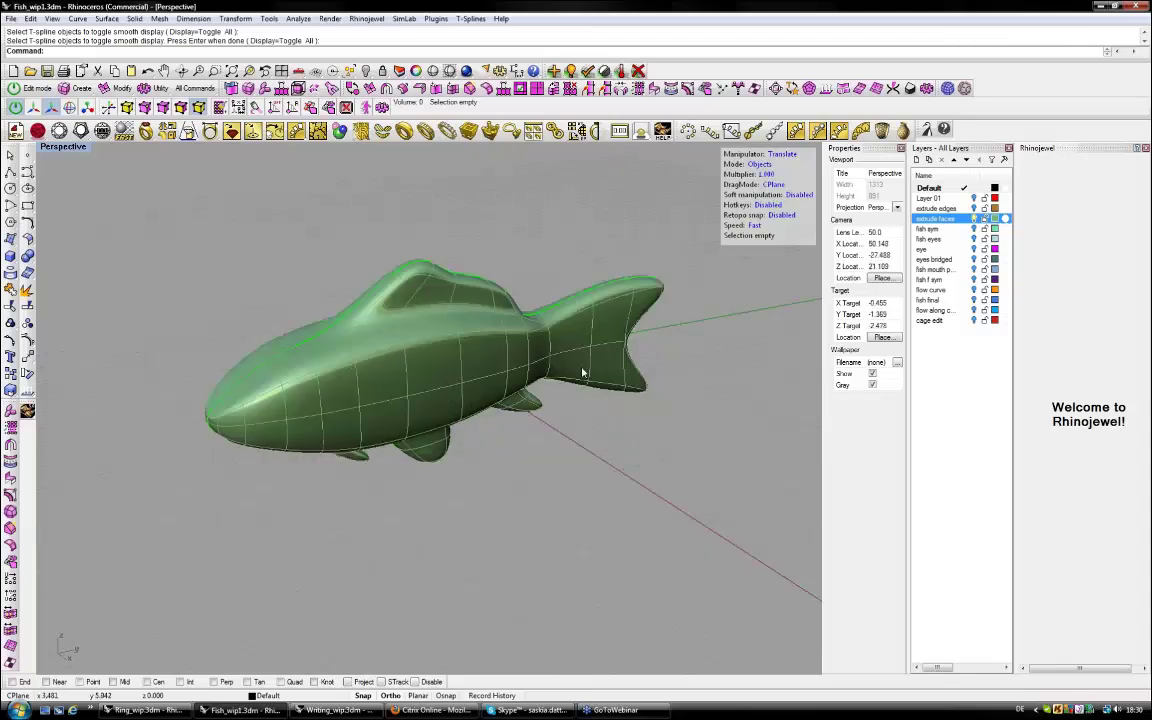
{"action": "right_click_drag", "start_coordinate": [583, 372], "coordinate": [615, 376]}
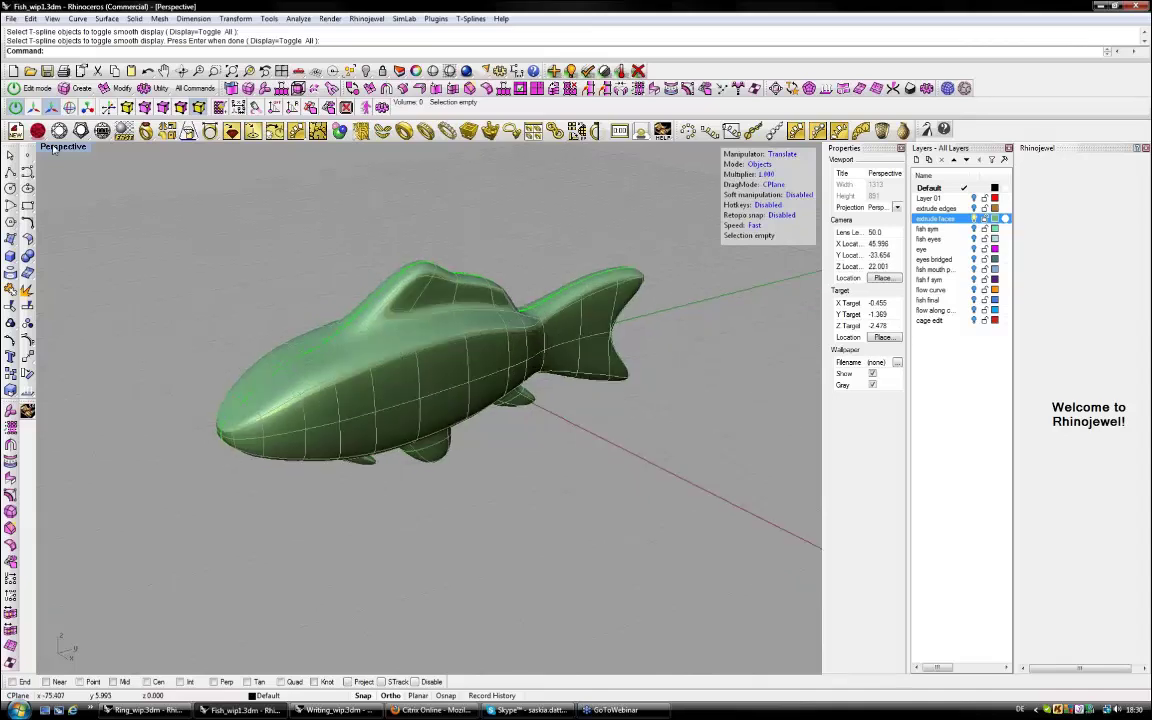
{"action": "double_click", "coordinate": [52, 147]}
Extrude the upper head face behind the snout, push it inward to form eye sockets, and clear the selection.
{"action": "left_click", "coordinate": [486, 497]}
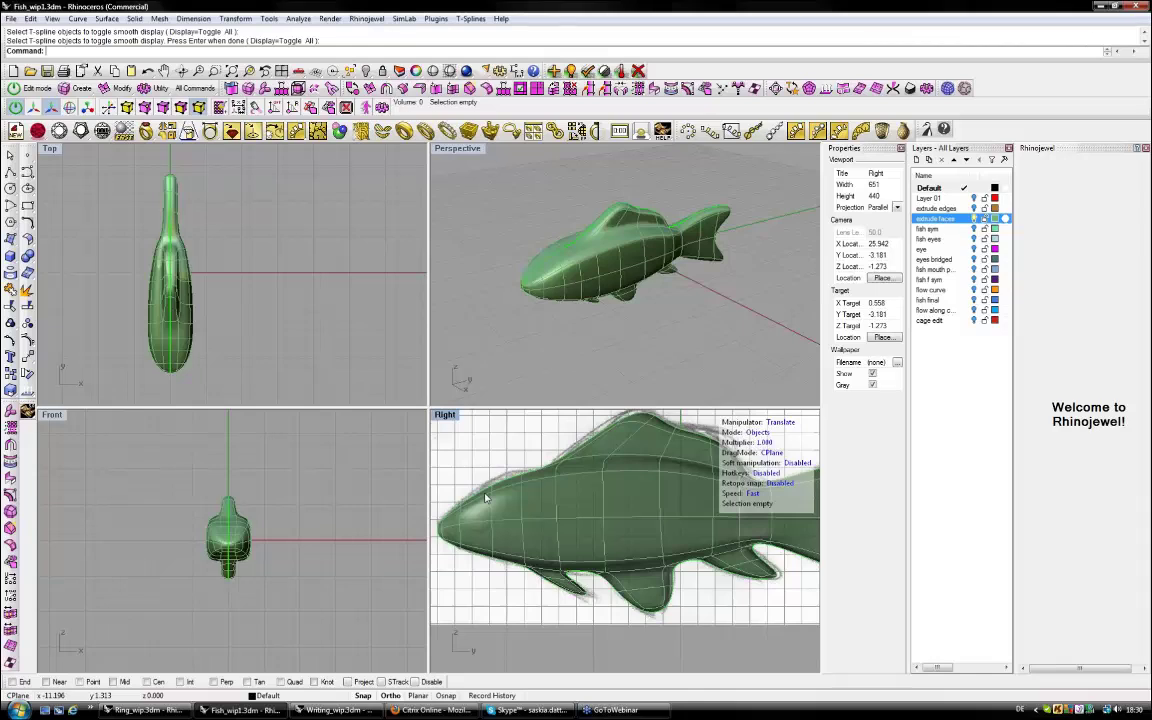
{"action": "right_click_drag", "start_coordinate": [485, 497], "coordinate": [488, 510]}
{"action": "left_click", "coordinate": [759, 437]}
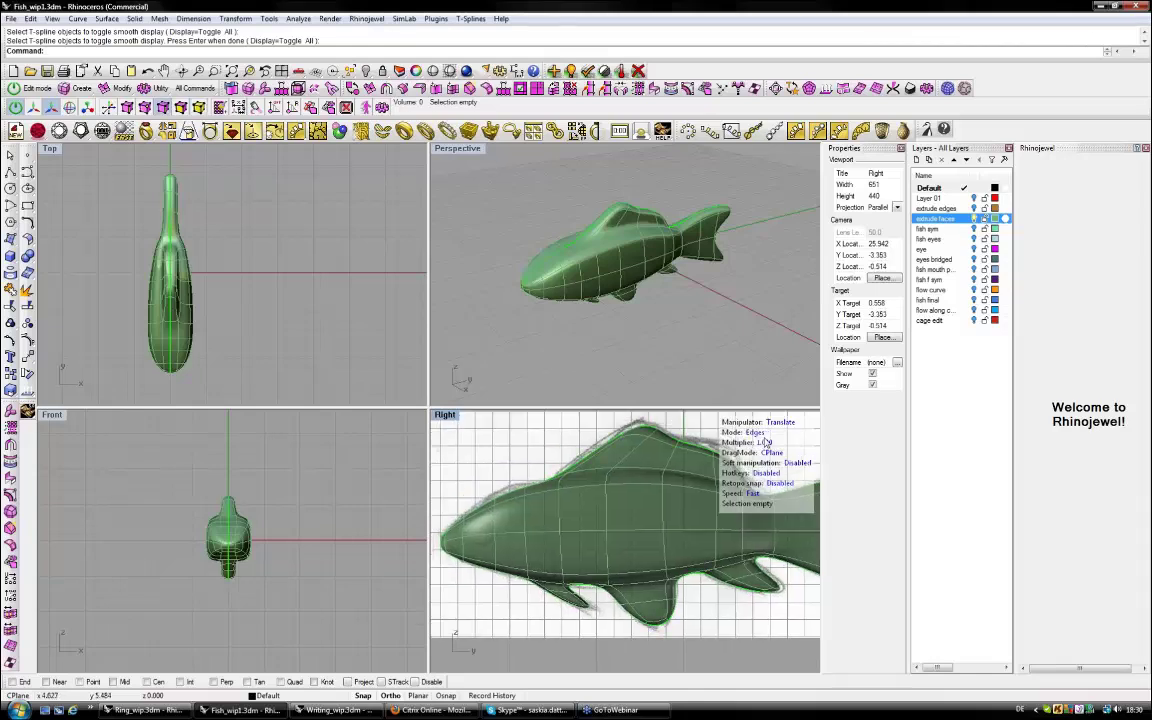
{"action": "left_click", "coordinate": [763, 441]}
{"action": "left_click", "coordinate": [480, 520]}
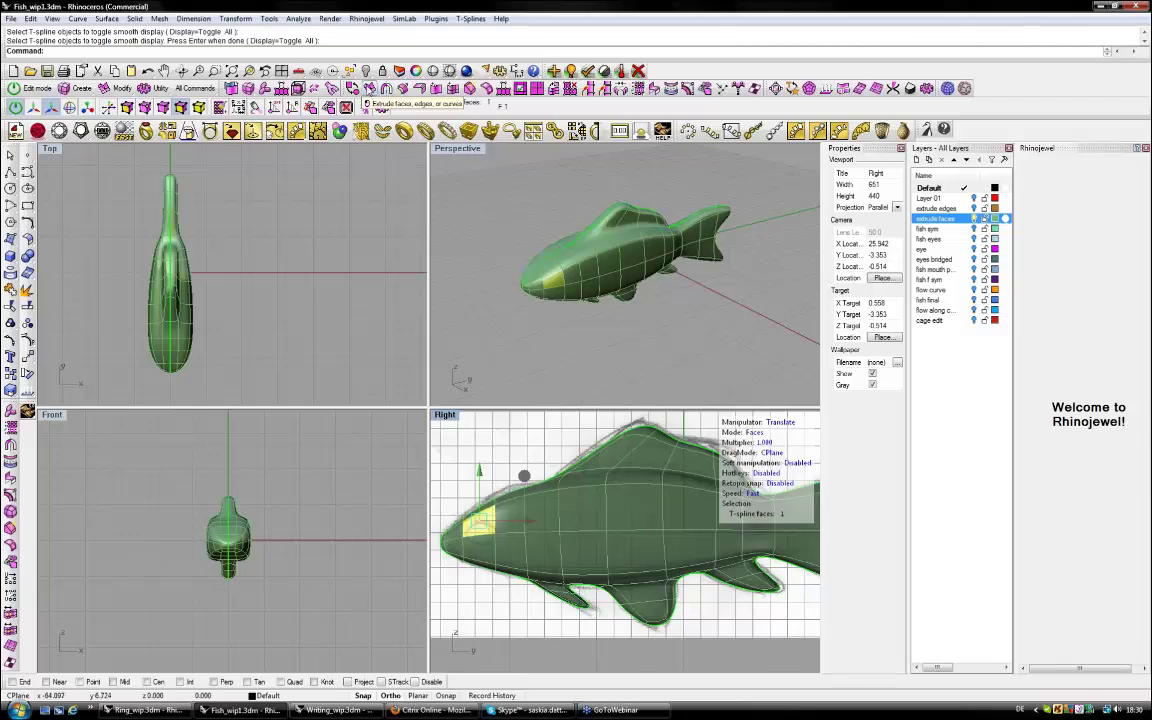
{"action": "left_click", "coordinate": [364, 90]}
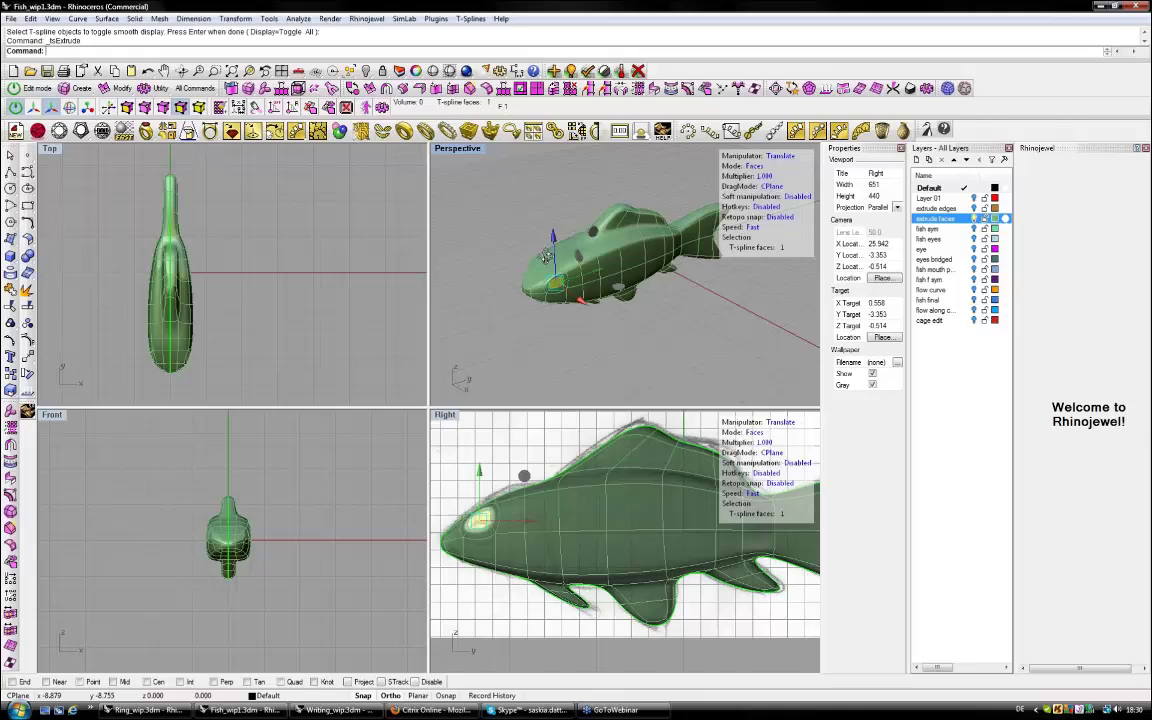
{"action": "right_click_drag", "start_coordinate": [546, 256], "coordinate": [609, 316]}
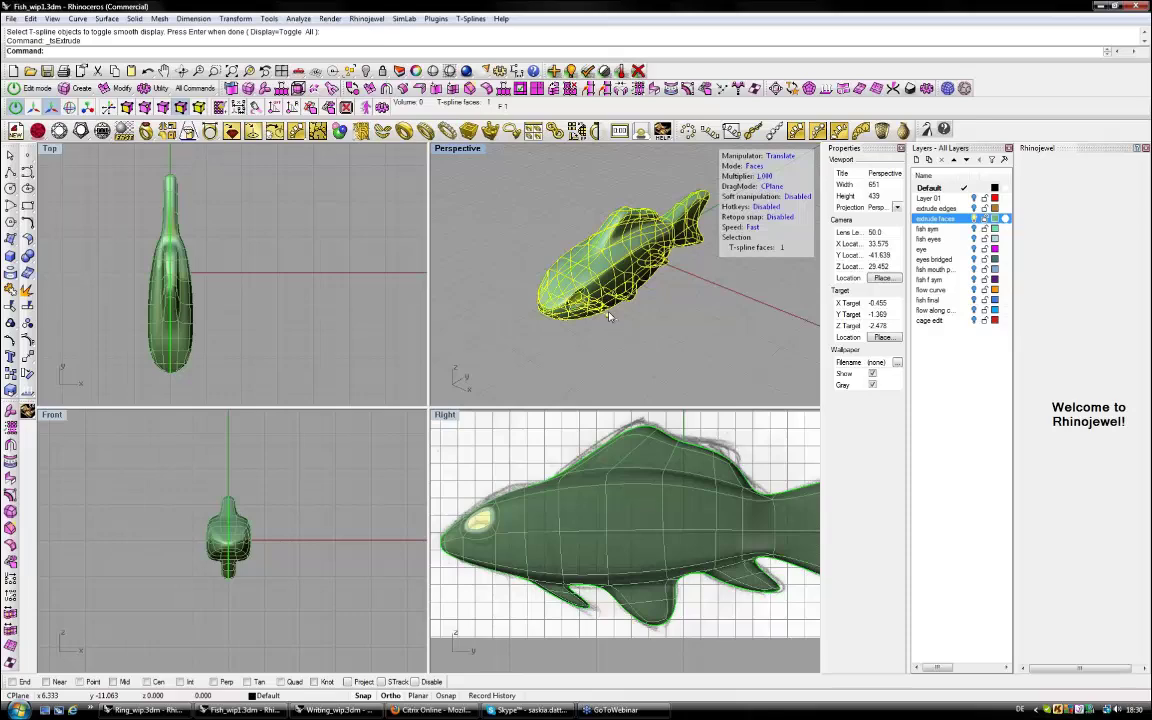
{"action": "right_click_drag", "start_coordinate": [515, 509], "coordinate": [501, 510]}
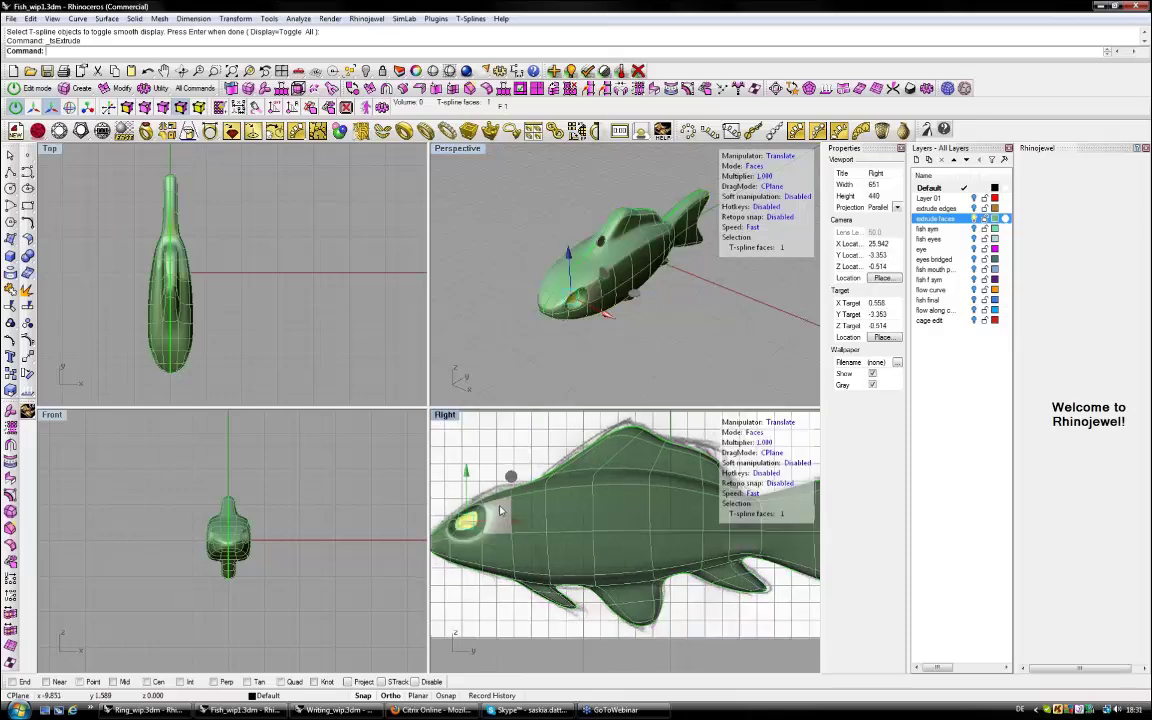
{"action": "scroll", "coordinate": [474, 508], "scroll_direction": "up", "scroll_amount": 2}
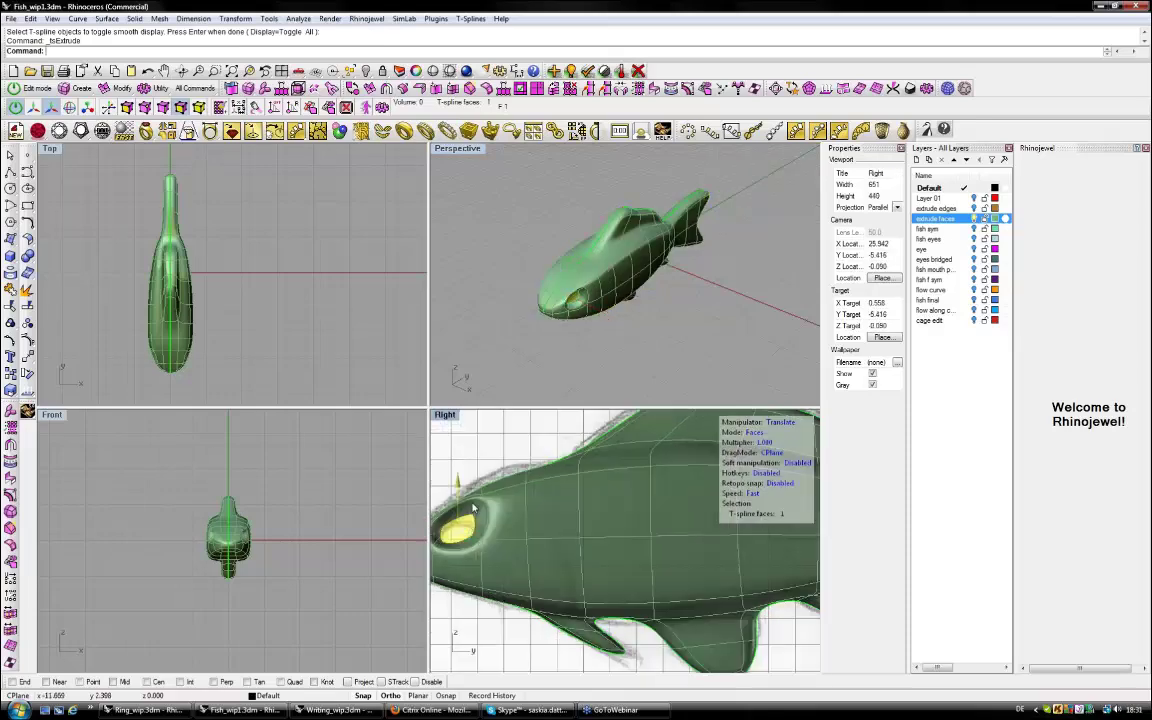
{"action": "left_click", "coordinate": [535, 364]}
Inspect the eye sockets in the enlarged perspective view with the "eye" layer shown, and hide that layer again.
{"action": "right_click_drag", "start_coordinate": [535, 364], "coordinate": [474, 155]}
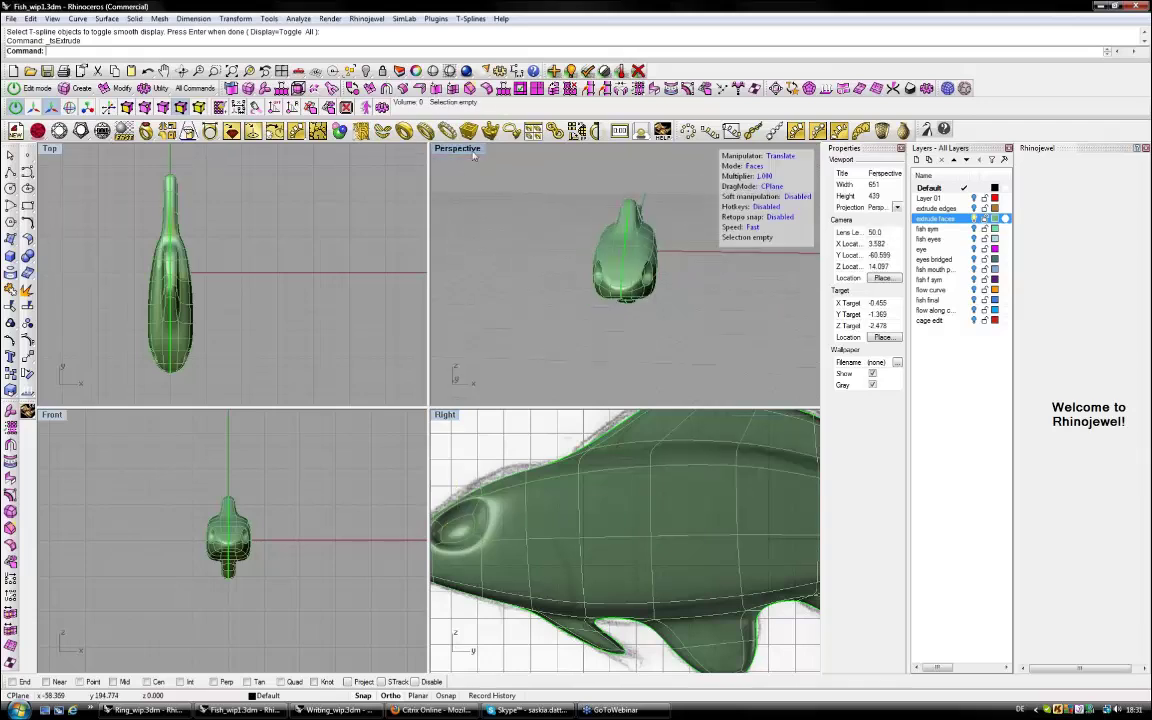
{"action": "double_click", "coordinate": [474, 150]}
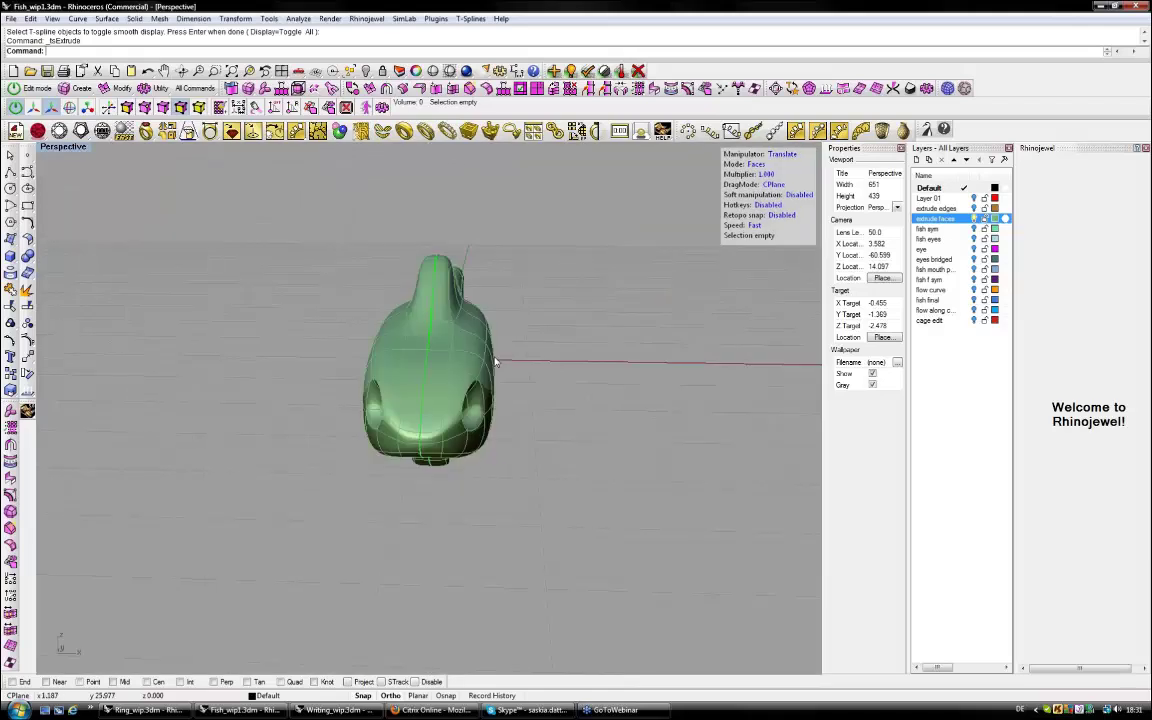
{"action": "right_click_drag", "start_coordinate": [496, 362], "coordinate": [327, 327]}
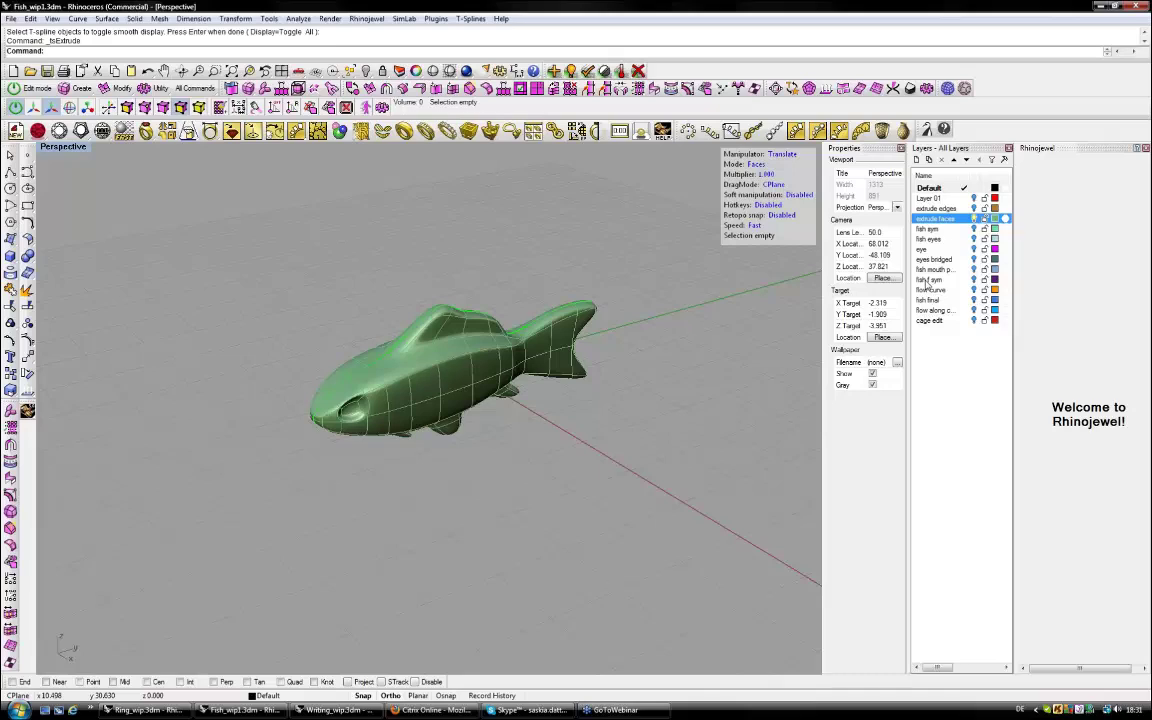
{"action": "left_click", "coordinate": [974, 249]}
{"action": "right_click_drag", "start_coordinate": [346, 355], "coordinate": [501, 364]}
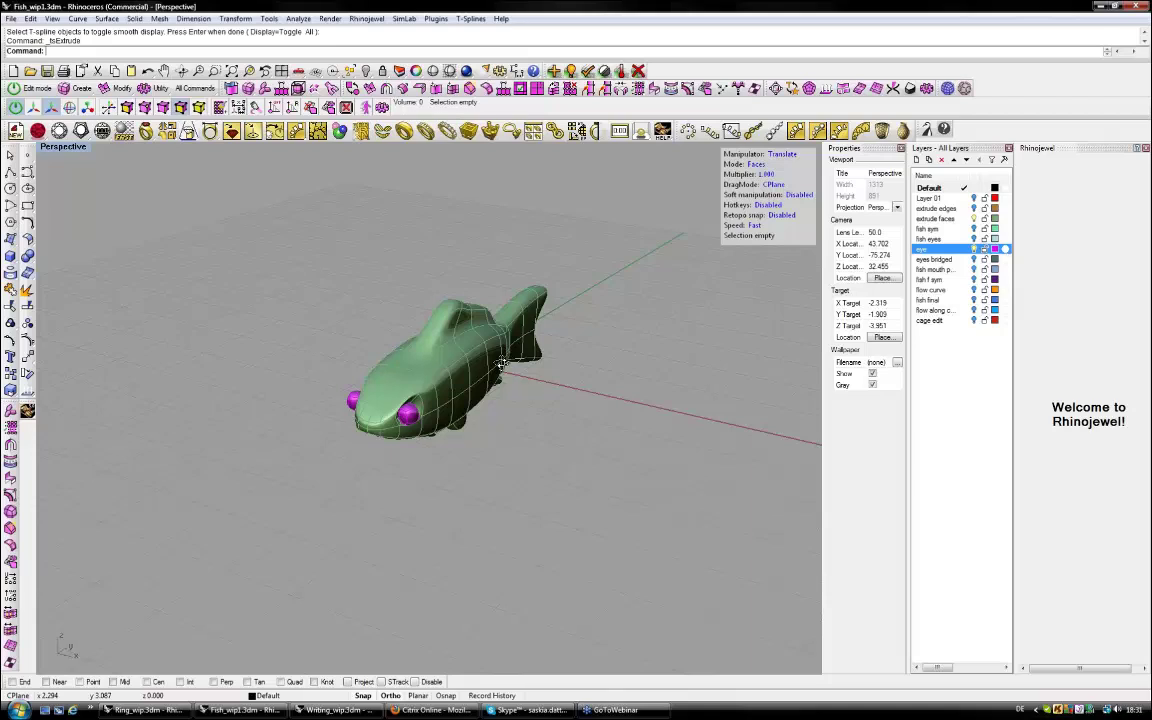
{"action": "right_click_drag", "start_coordinate": [501, 364], "coordinate": [429, 408]}
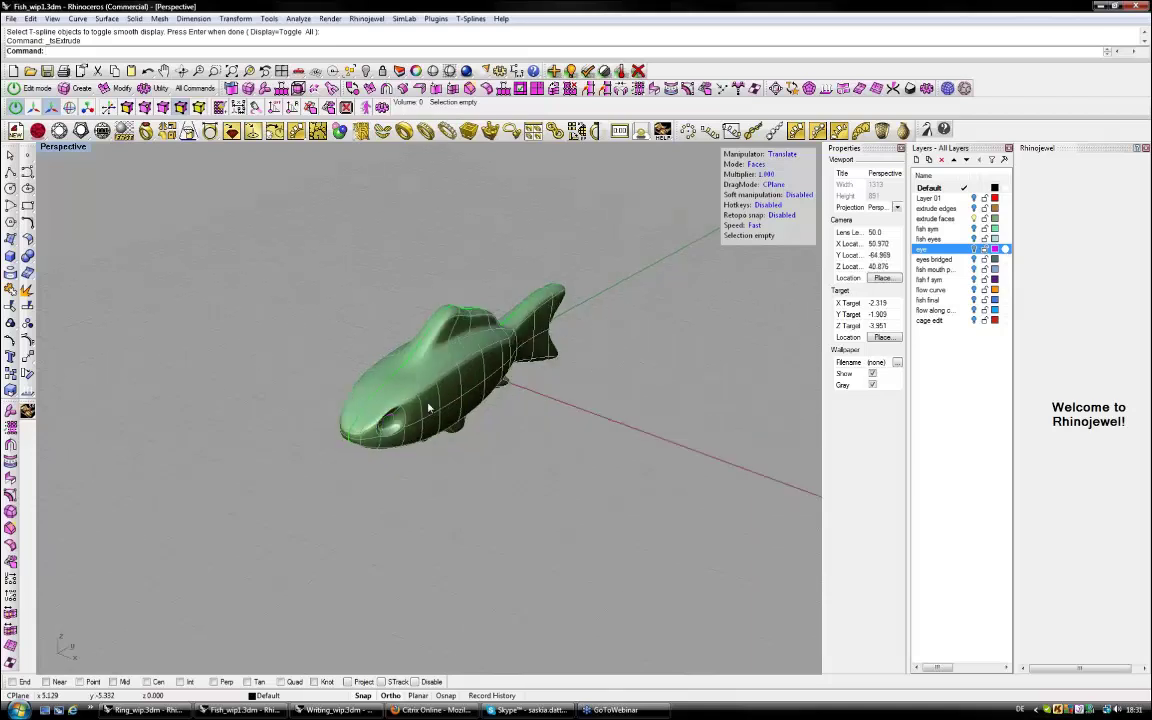
Show the "eye" layer, hide the "extrude faces" layer, and select the inward-facing face of the positive-X eye sphere.
{"action": "left_click", "coordinate": [429, 408]}
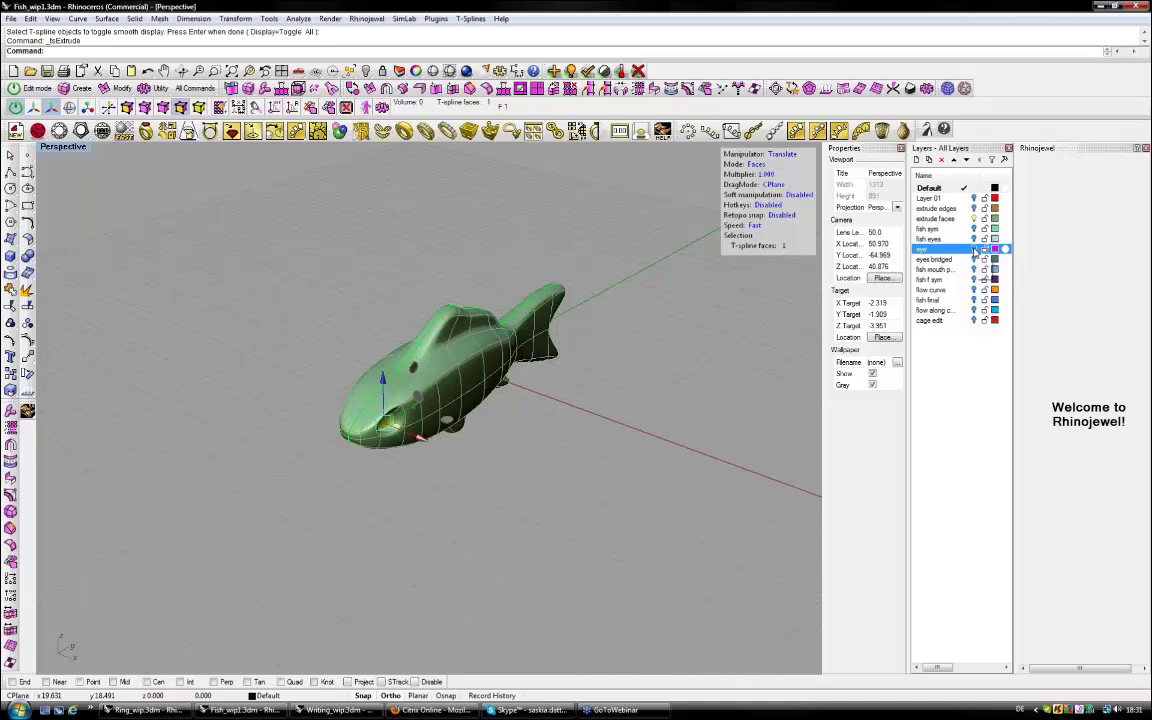
{"action": "left_click", "coordinate": [974, 249]}
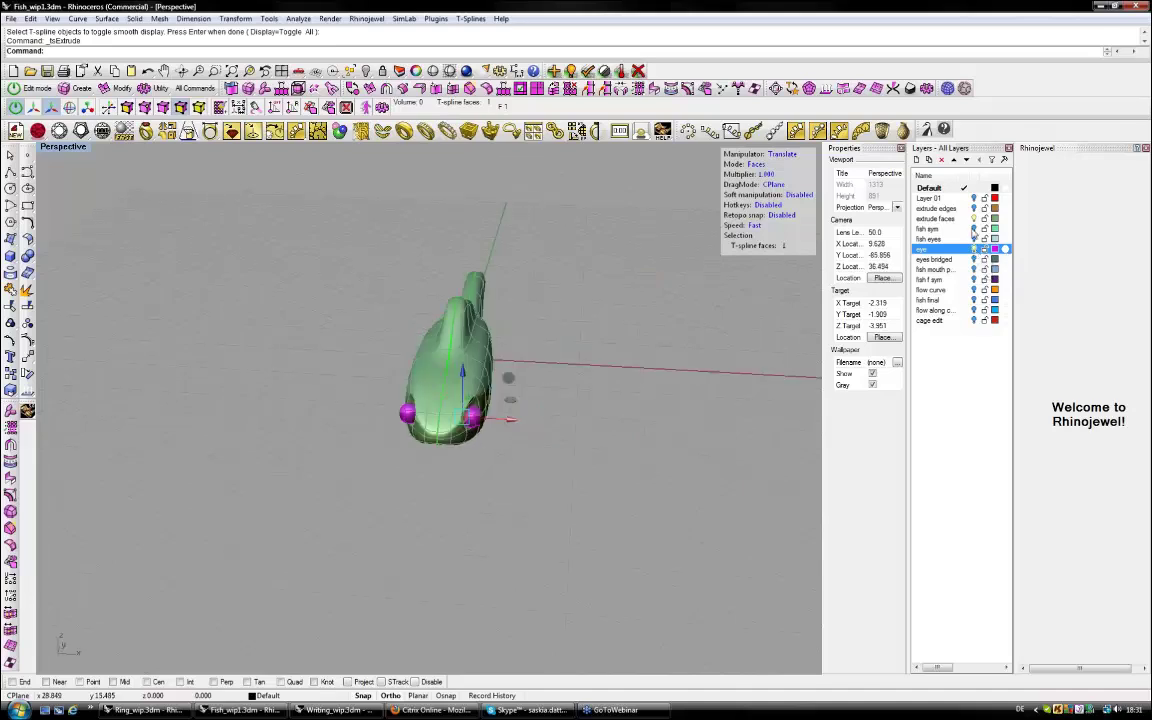
{"action": "left_click", "coordinate": [974, 218]}
{"action": "right_click_drag", "start_coordinate": [428, 406], "coordinate": [493, 414]}
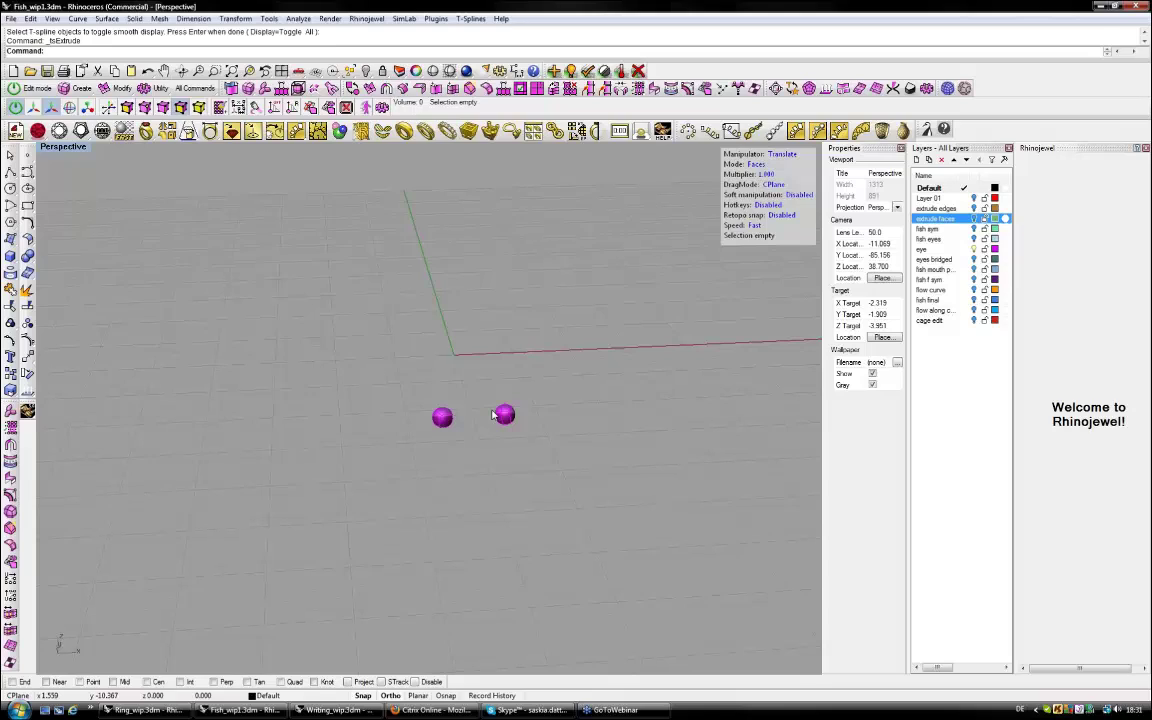
{"action": "scroll", "coordinate": [492, 411], "scroll_direction": "up", "scroll_amount": 4}
{"action": "right_click_drag", "start_coordinate": [492, 411], "coordinate": [529, 406]}
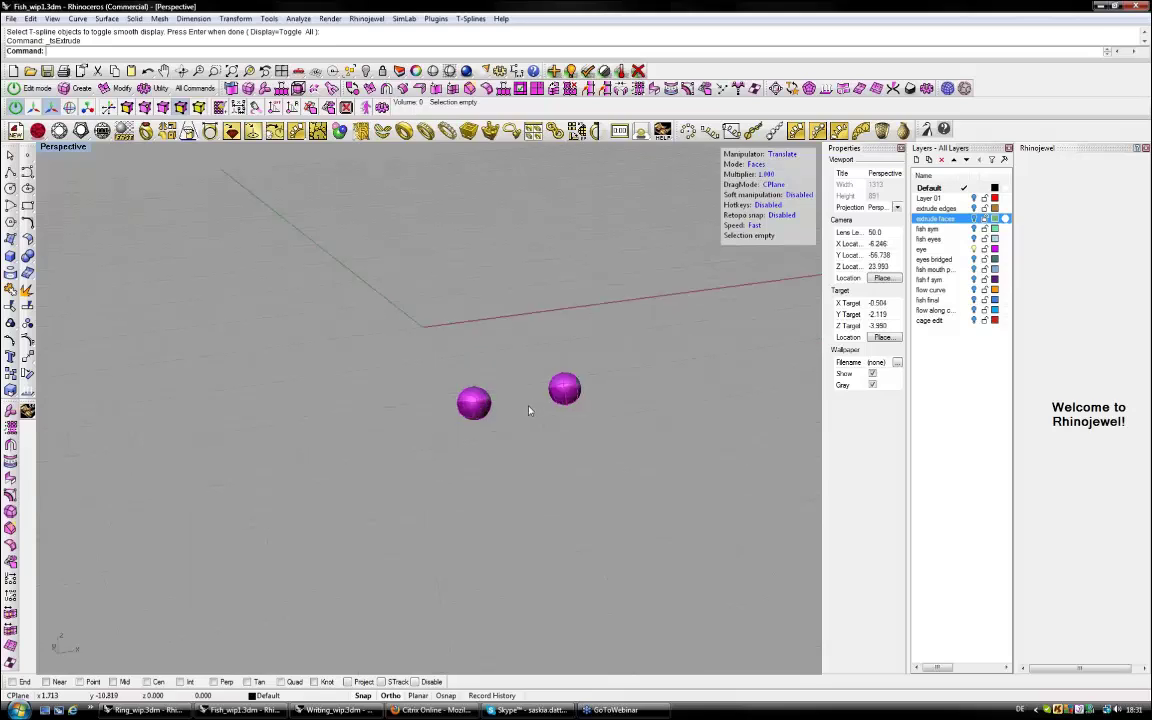
{"action": "scroll", "coordinate": [530, 411], "scroll_direction": "up", "scroll_amount": 2}
{"action": "right_click_drag", "start_coordinate": [530, 411], "coordinate": [568, 401]}
{"action": "left_click", "coordinate": [554, 389]}
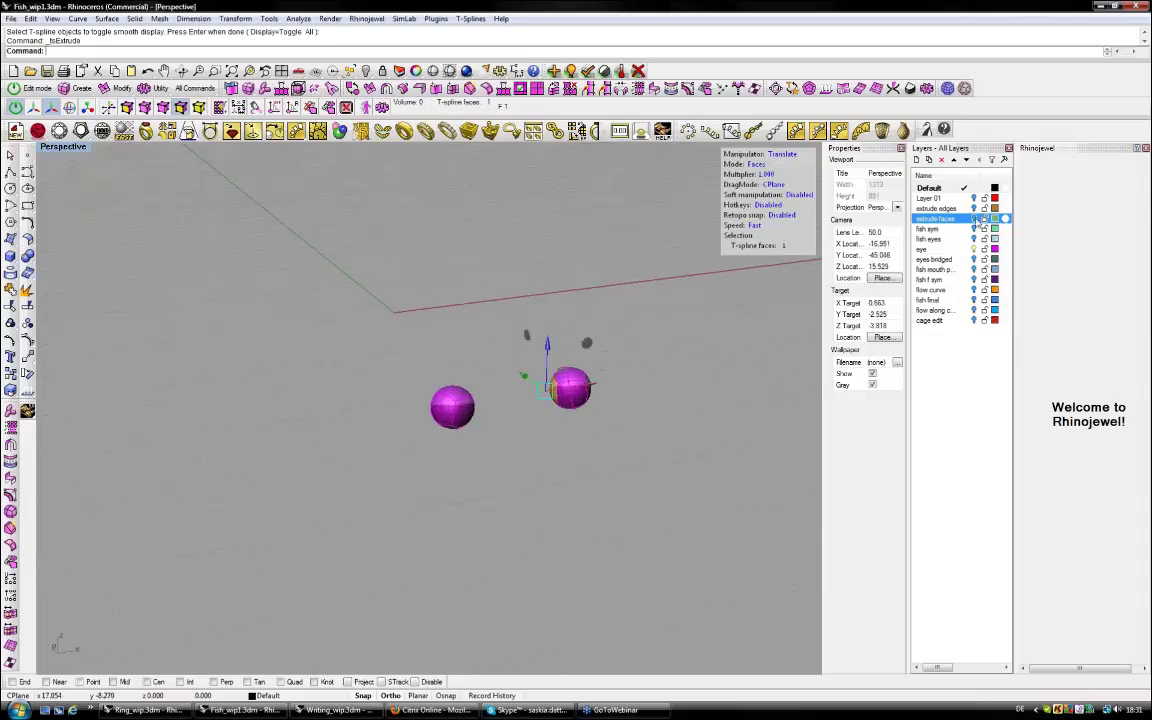
Show the "extrude faces" layer again, add the matching eye socket face to the selection, and bridge both faces with one segment.
{"action": "left_click", "coordinate": [974, 219]}
{"action": "right_click_drag", "start_coordinate": [560, 410], "coordinate": [390, 425]}
{"action": "left_click", "coordinate": [292, 410], "text": "shift"}
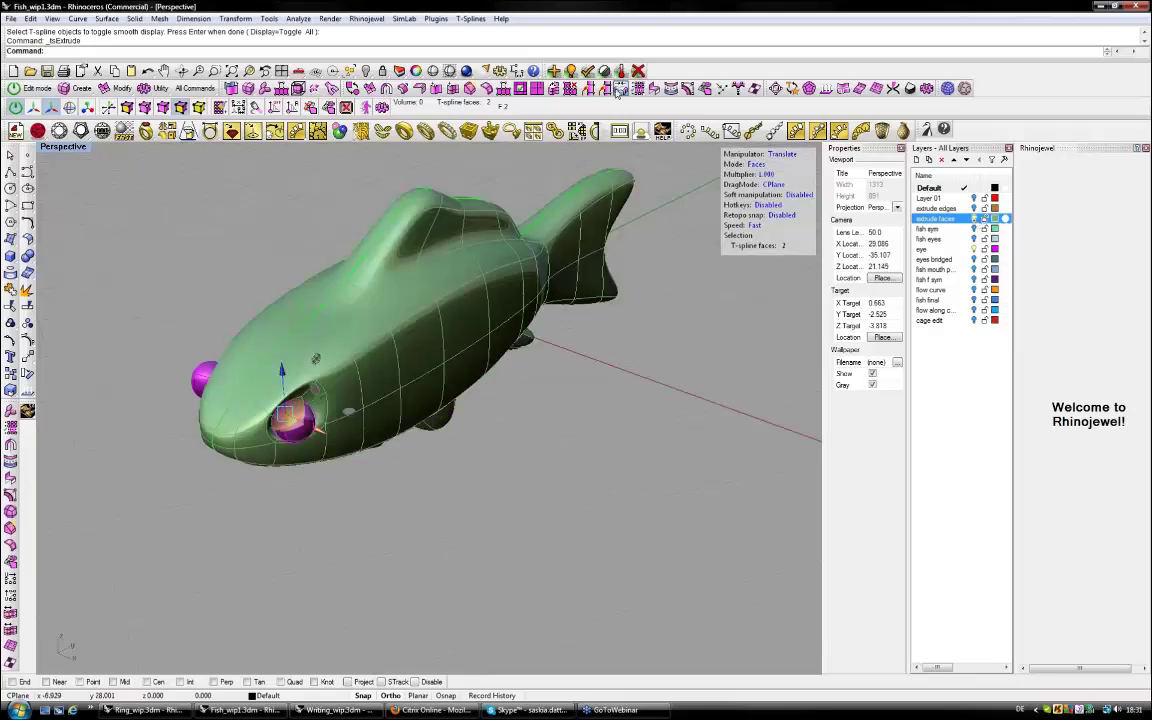
{"action": "left_click", "coordinate": [619, 90]}
{"action": "right_click_drag", "start_coordinate": [555, 374], "coordinate": [508, 344]}
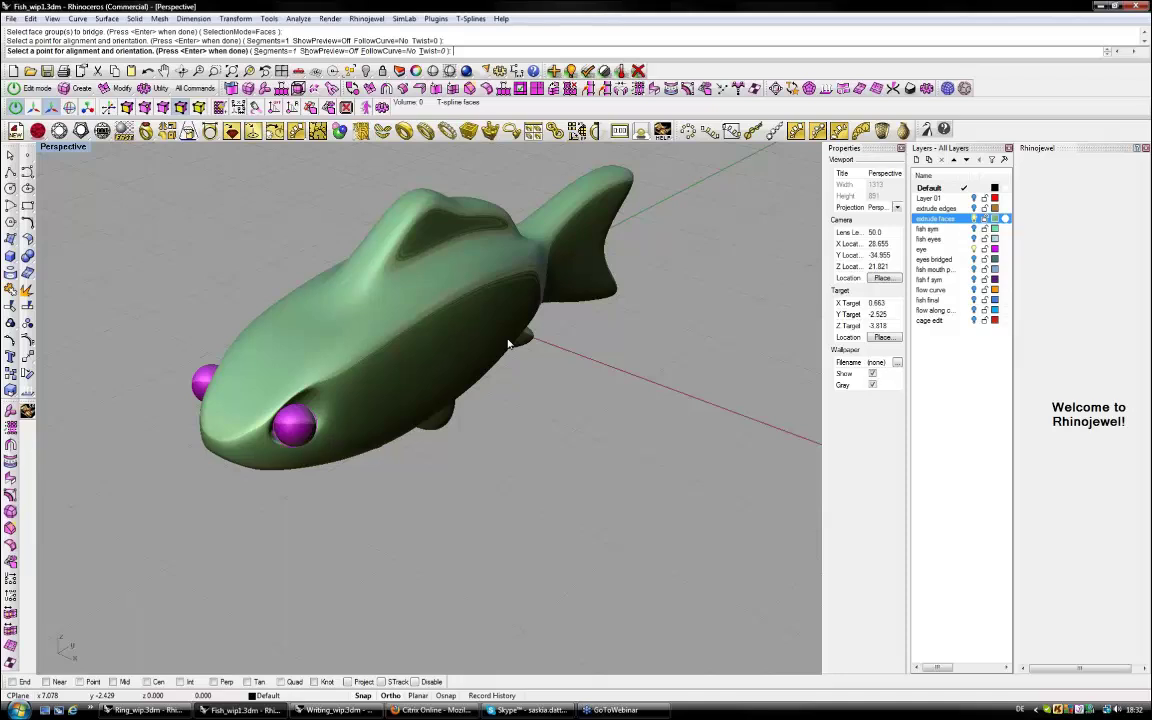
{"action": "left_click", "coordinate": [508, 343]}
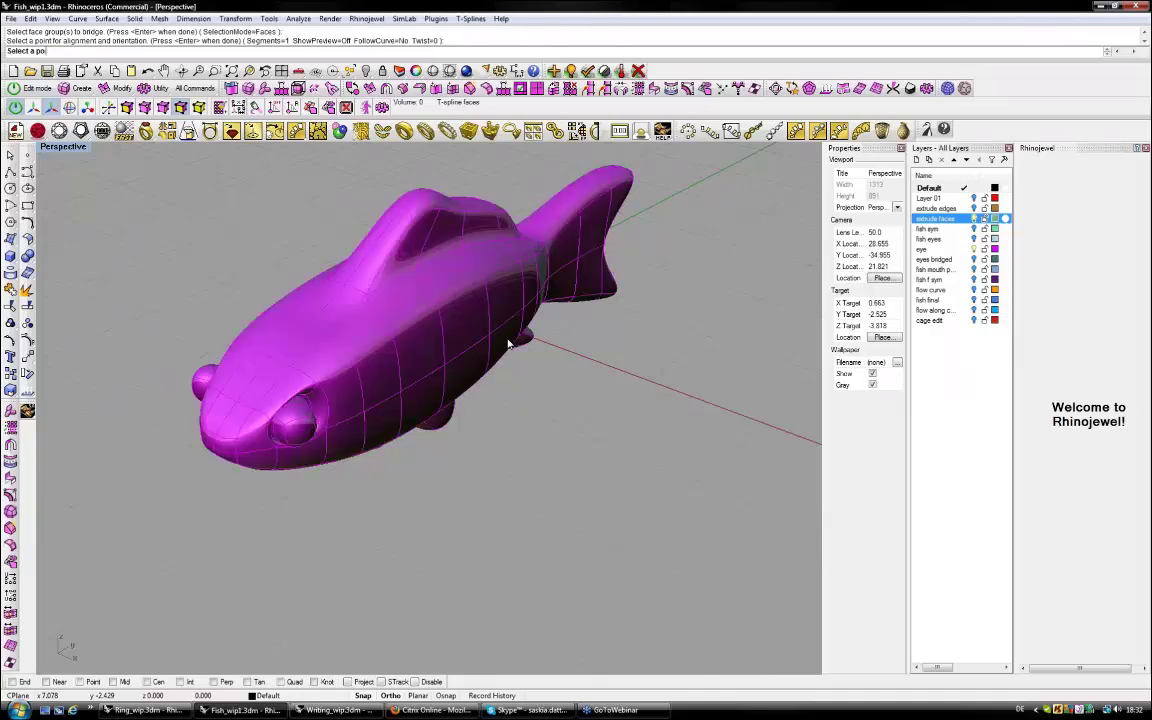
{"action": "right_click", "coordinate": [508, 343]}
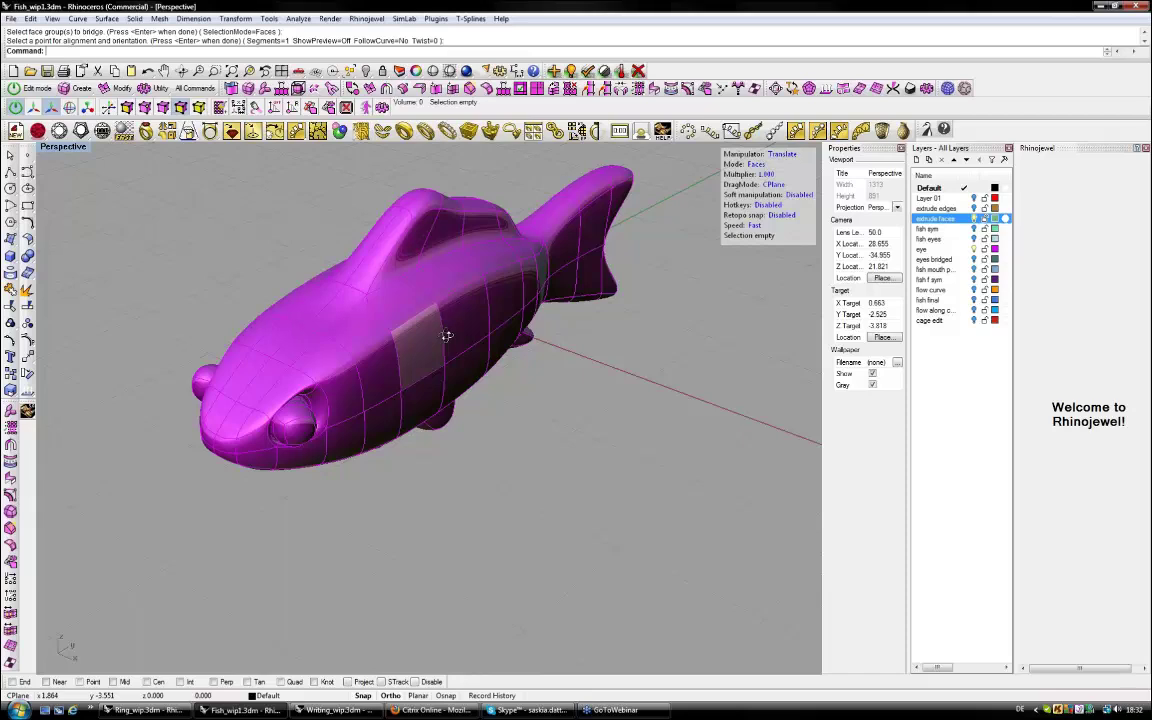
Check the bridged eye from several angles, hide the "eye" layer and show the "eyes bridged" layer.
{"action": "right_click_drag", "start_coordinate": [446, 336], "coordinate": [456, 266]}
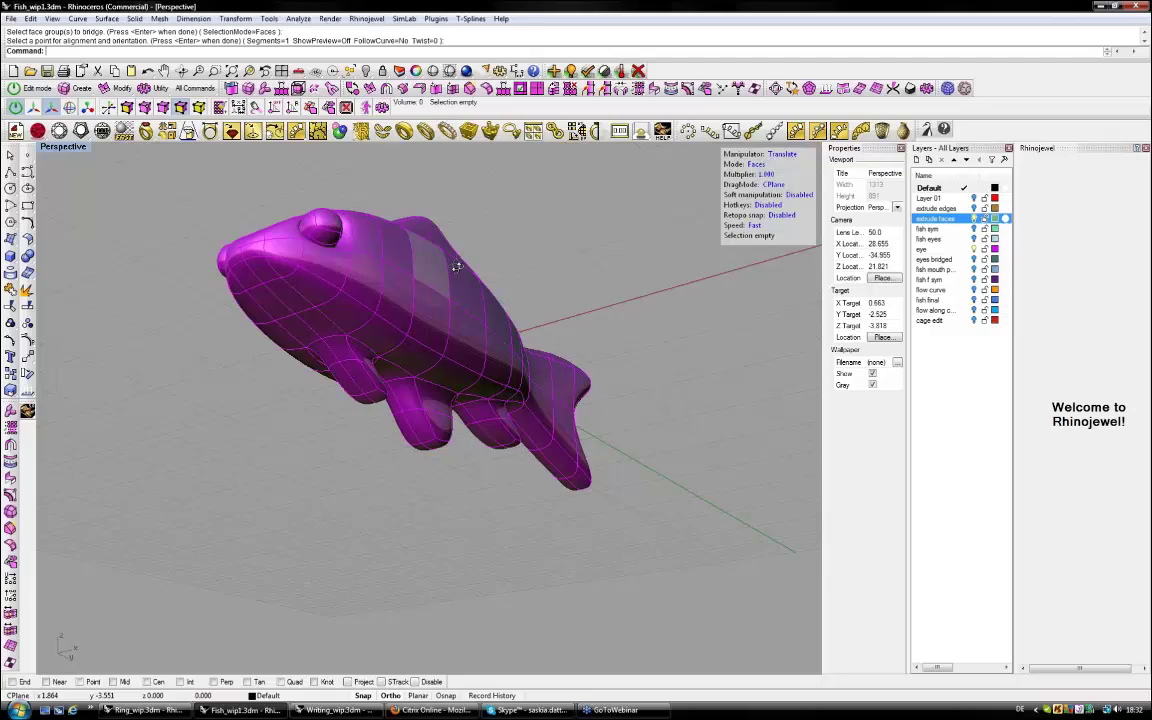
{"action": "right_click_drag", "start_coordinate": [456, 266], "coordinate": [352, 388]}
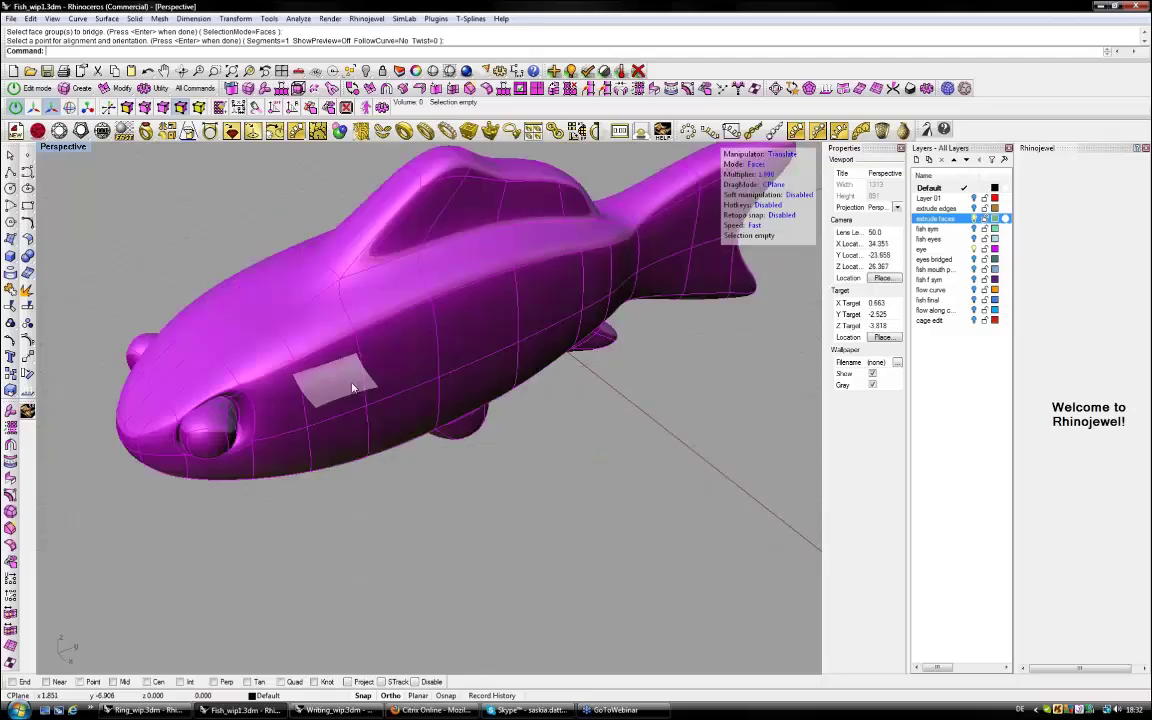
{"action": "scroll", "coordinate": [352, 388], "scroll_direction": "down", "scroll_amount": 4}
{"action": "right_click_drag", "start_coordinate": [352, 388], "coordinate": [419, 319]}
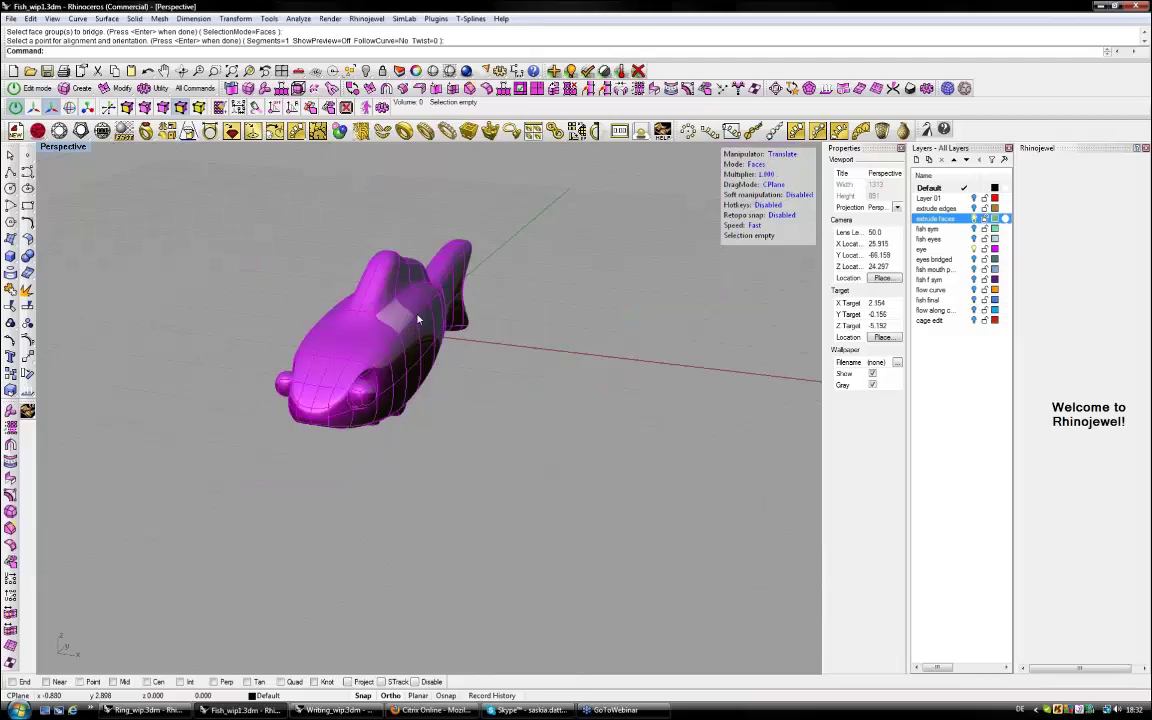
{"action": "right_click_drag", "start_coordinate": [419, 319], "coordinate": [436, 327]}
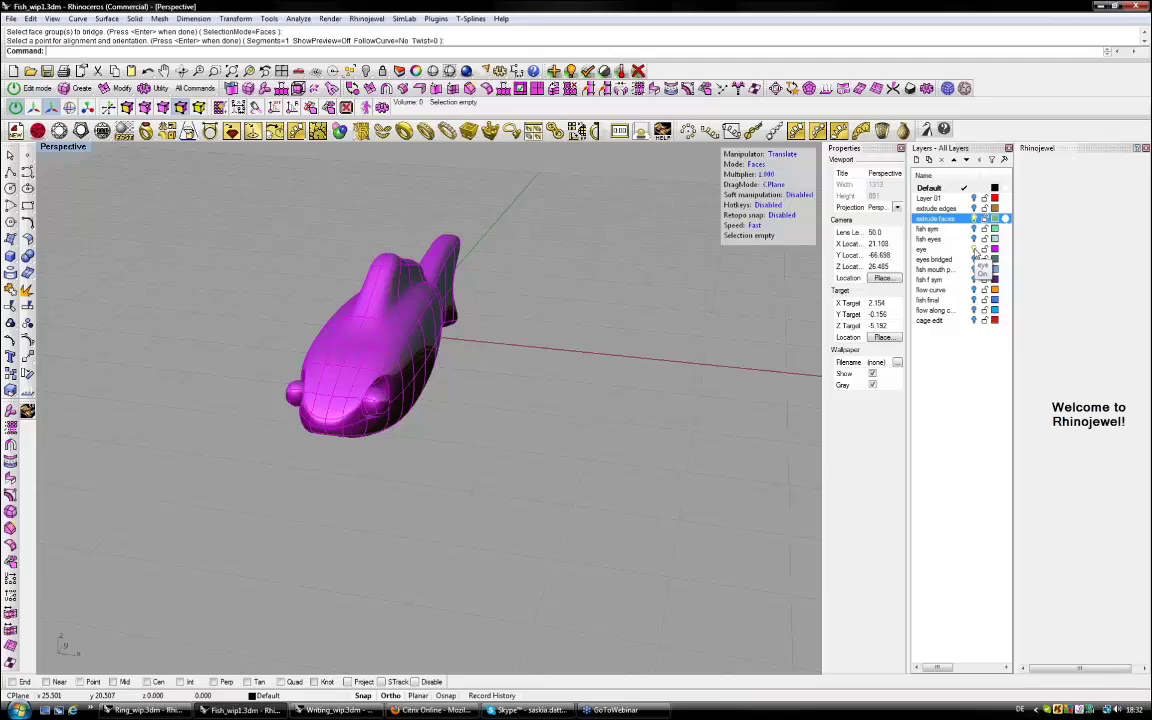
{"action": "left_click", "coordinate": [975, 250]}
{"action": "left_click", "coordinate": [974, 260]}
Examine the fish with bridged eyes from both sides, the front and above.
{"action": "right_click_drag", "start_coordinate": [559, 337], "coordinate": [516, 323]}
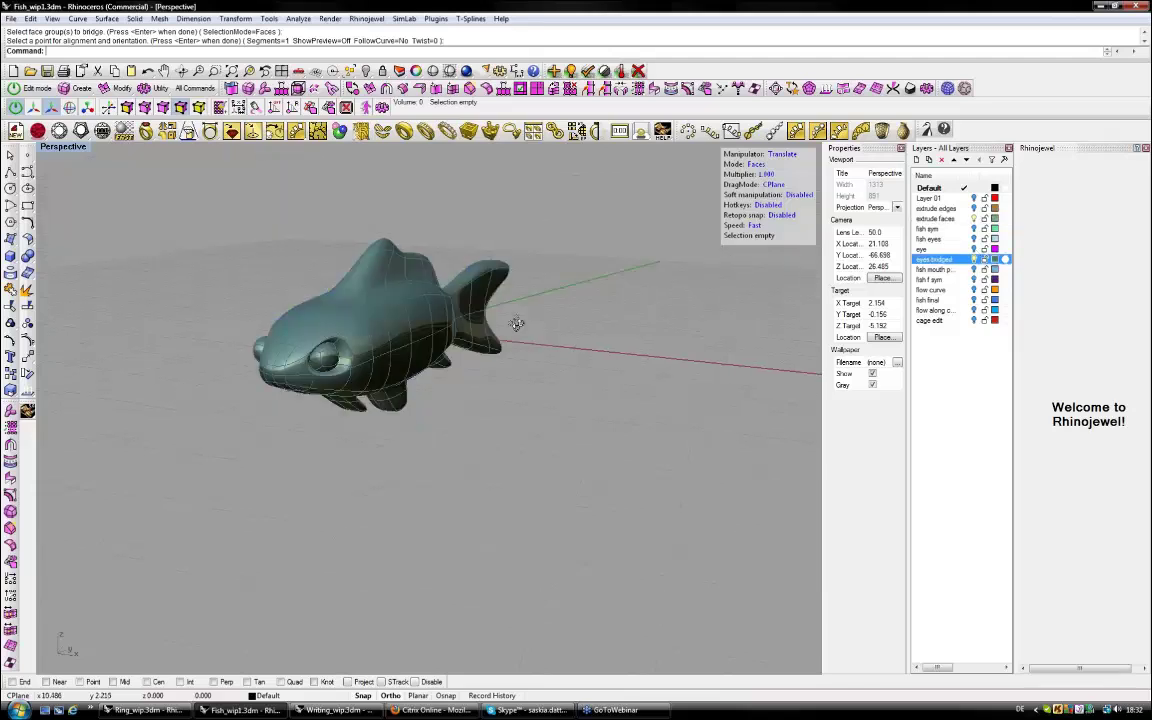
{"action": "right_click_drag", "start_coordinate": [516, 323], "coordinate": [385, 324]}
{"action": "scroll", "coordinate": [352, 354], "scroll_direction": "up", "scroll_amount": 4}
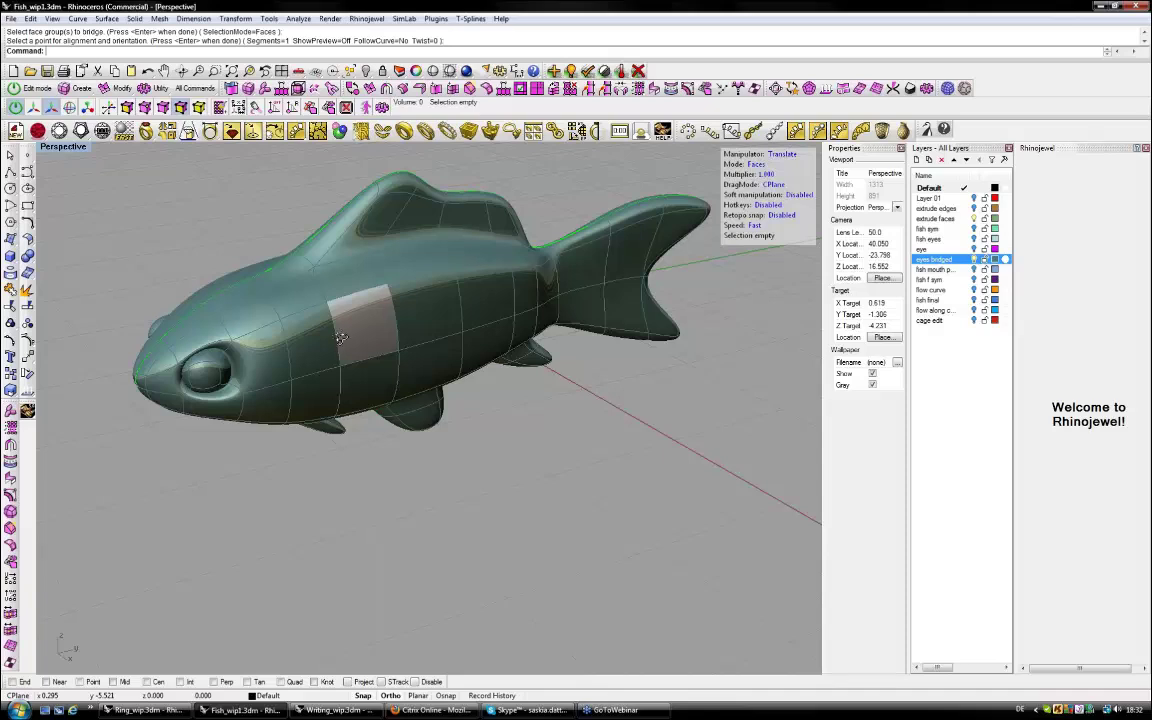
{"action": "right_click_drag", "start_coordinate": [340, 338], "coordinate": [353, 345]}
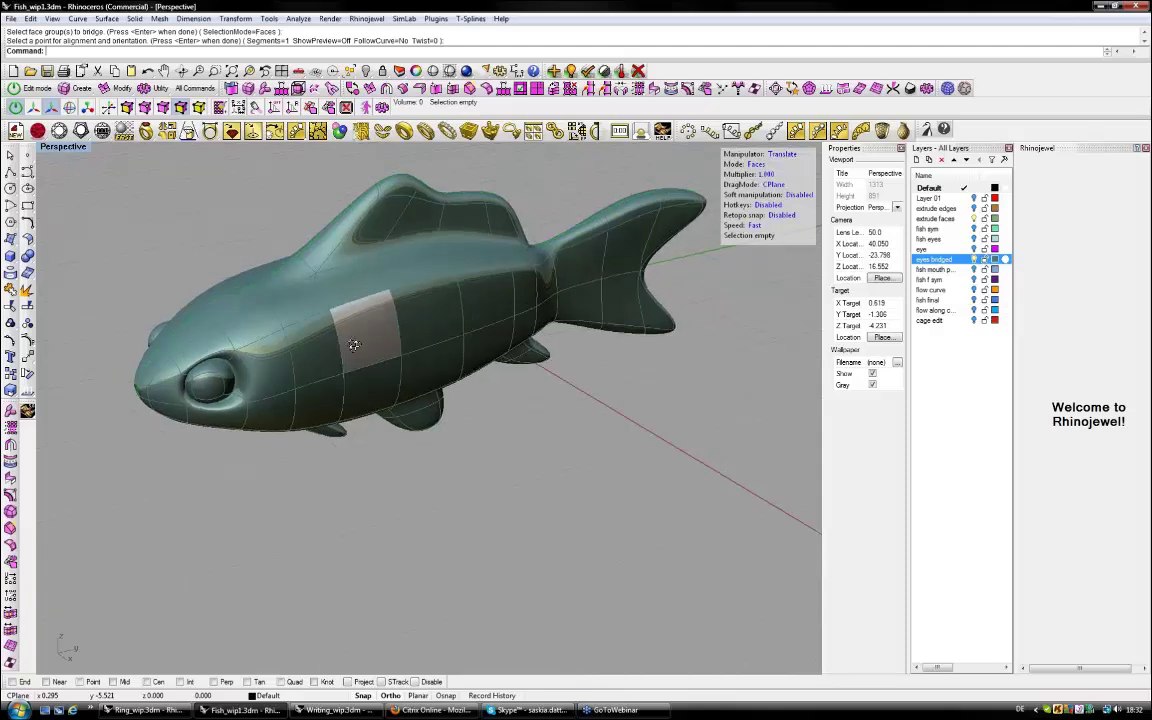
{"action": "right_click_drag", "start_coordinate": [353, 345], "coordinate": [370, 338]}
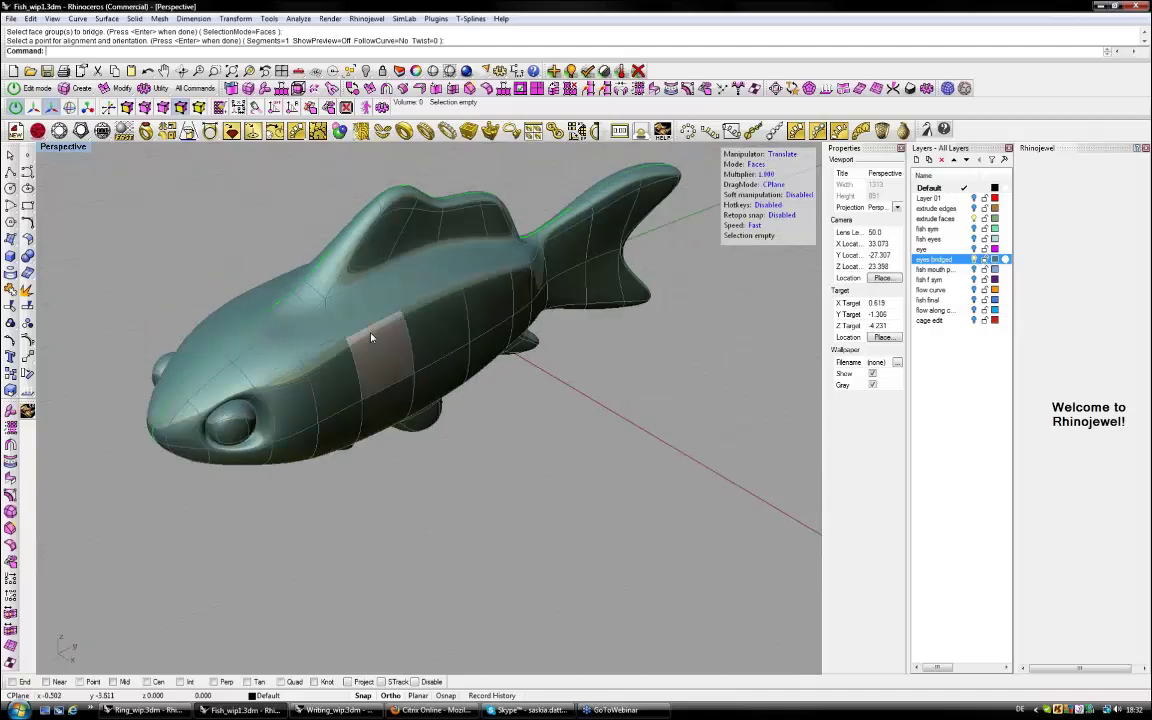
{"action": "right_click_drag", "start_coordinate": [370, 338], "coordinate": [363, 322]}
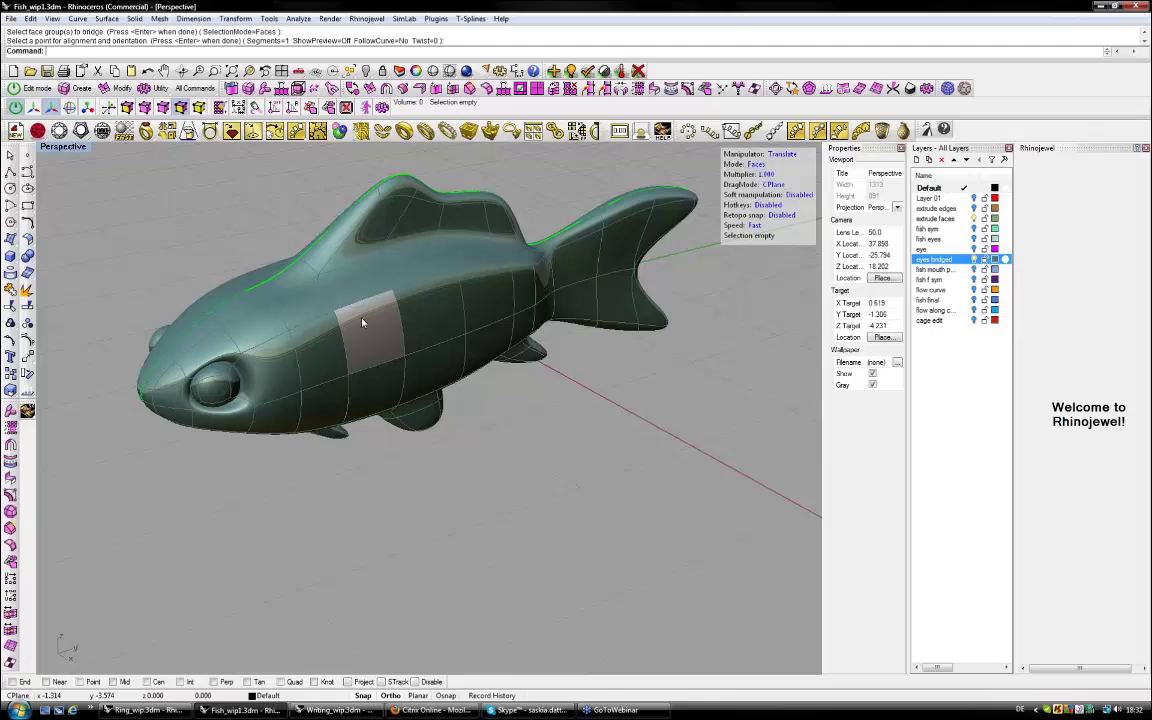
{"action": "right_click_drag", "start_coordinate": [363, 322], "coordinate": [441, 329]}
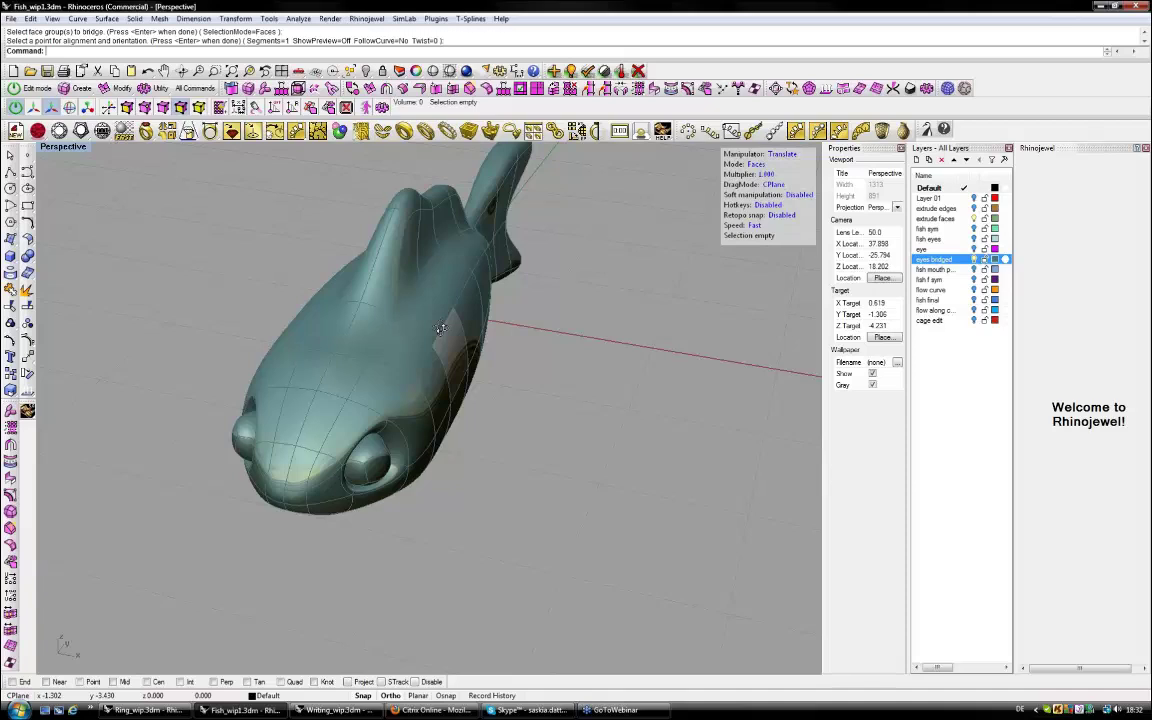
{"action": "right_click_drag", "start_coordinate": [441, 329], "coordinate": [555, 314]}
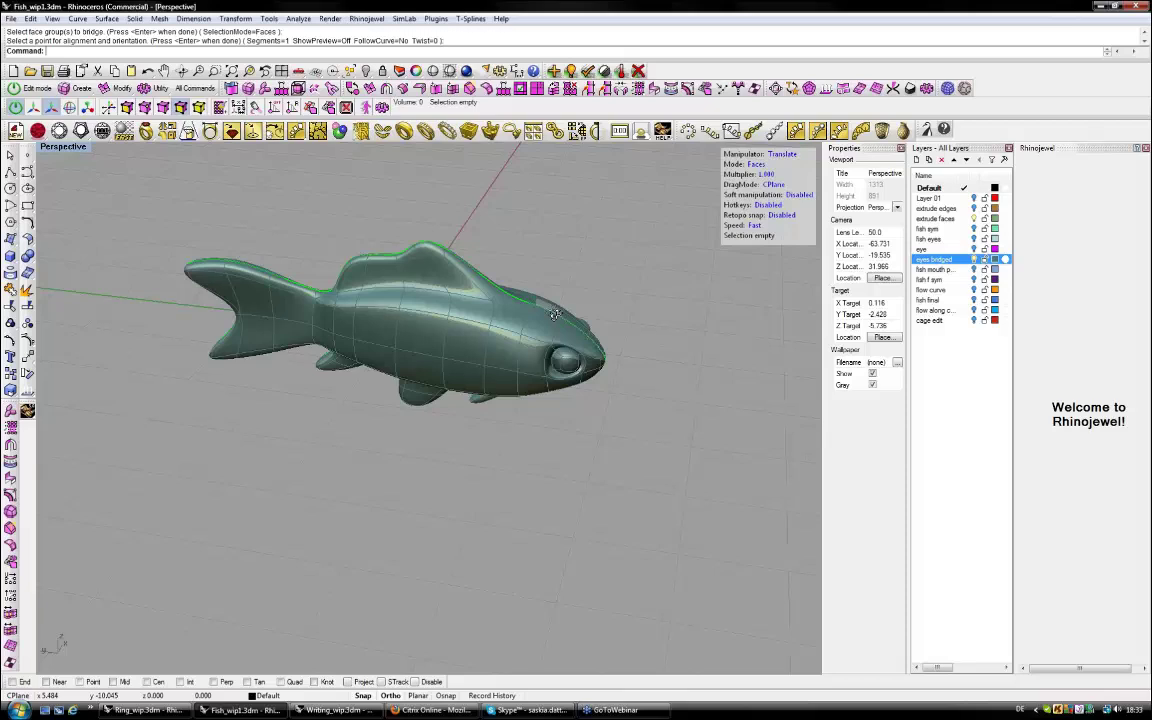
{"action": "right_click_drag", "start_coordinate": [555, 314], "coordinate": [495, 327]}
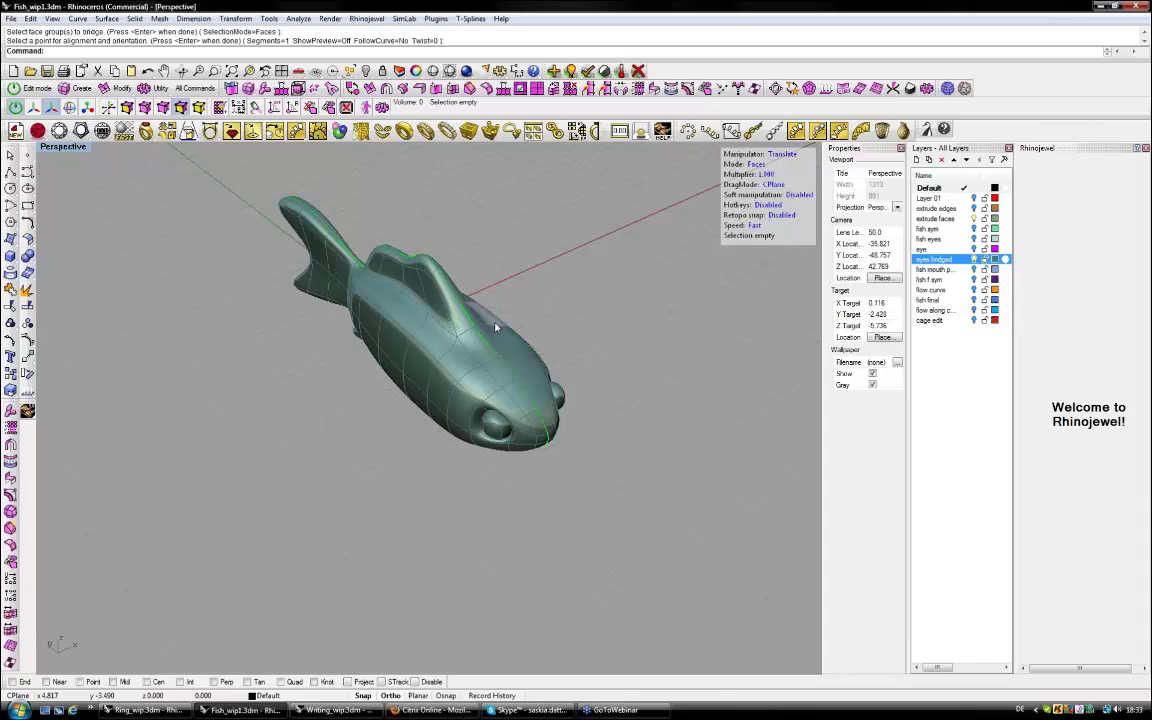
{"action": "right_click_drag", "start_coordinate": [495, 327], "coordinate": [411, 291]}
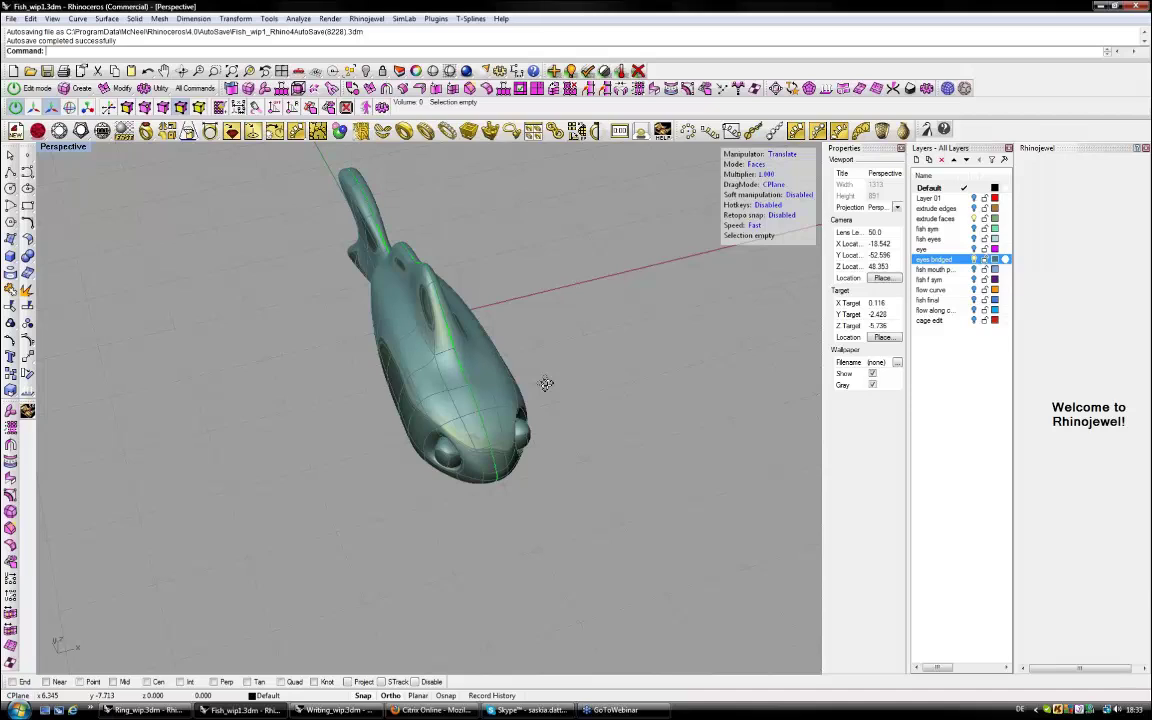
{"action": "right_click_drag", "start_coordinate": [546, 383], "coordinate": [515, 398]}
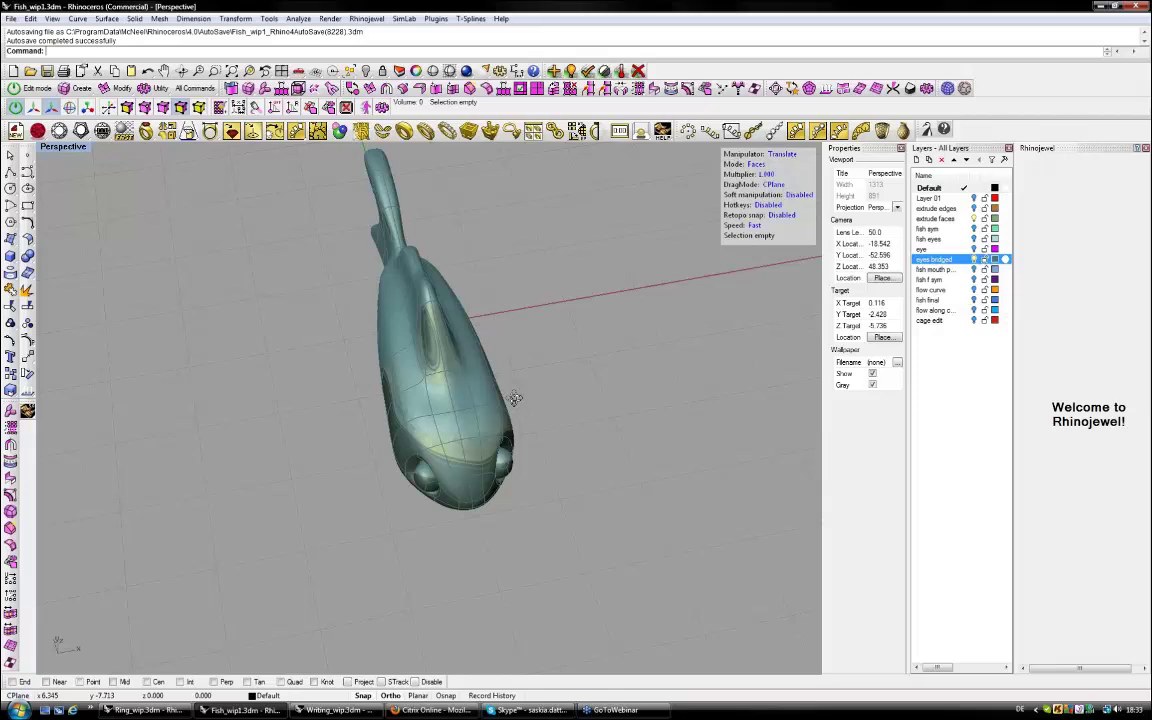
{"action": "right_click_drag", "start_coordinate": [515, 398], "coordinate": [422, 308]}
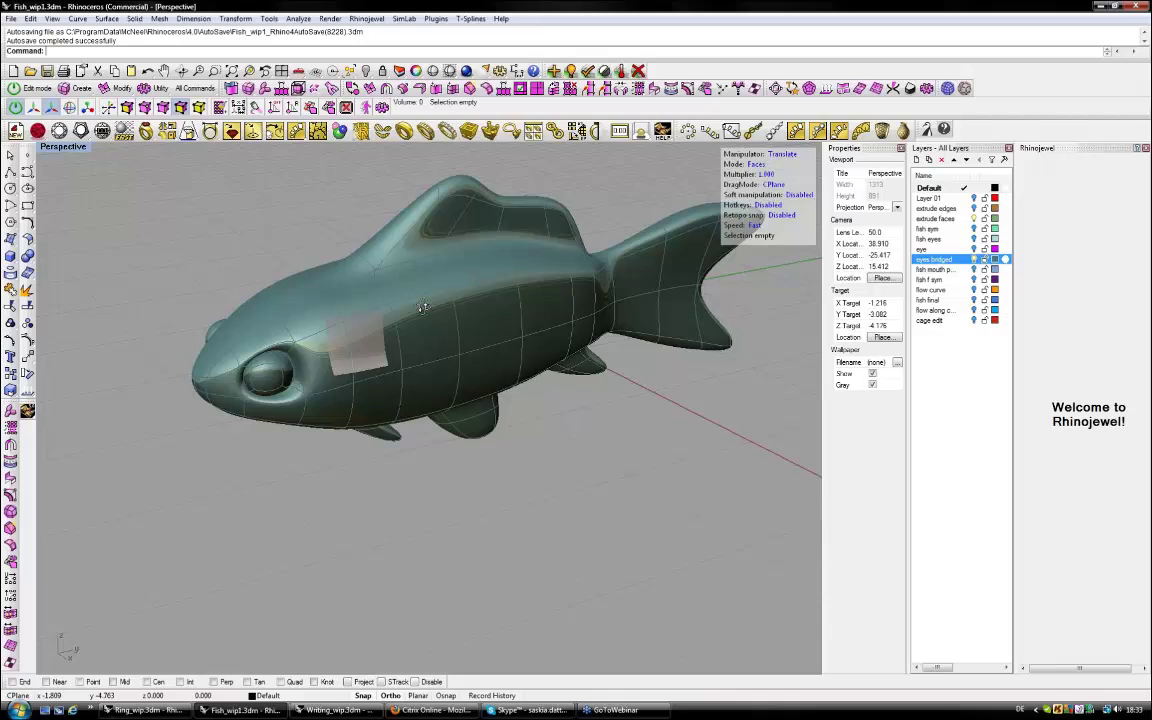
{"action": "right_click_drag", "start_coordinate": [422, 308], "coordinate": [433, 305]}
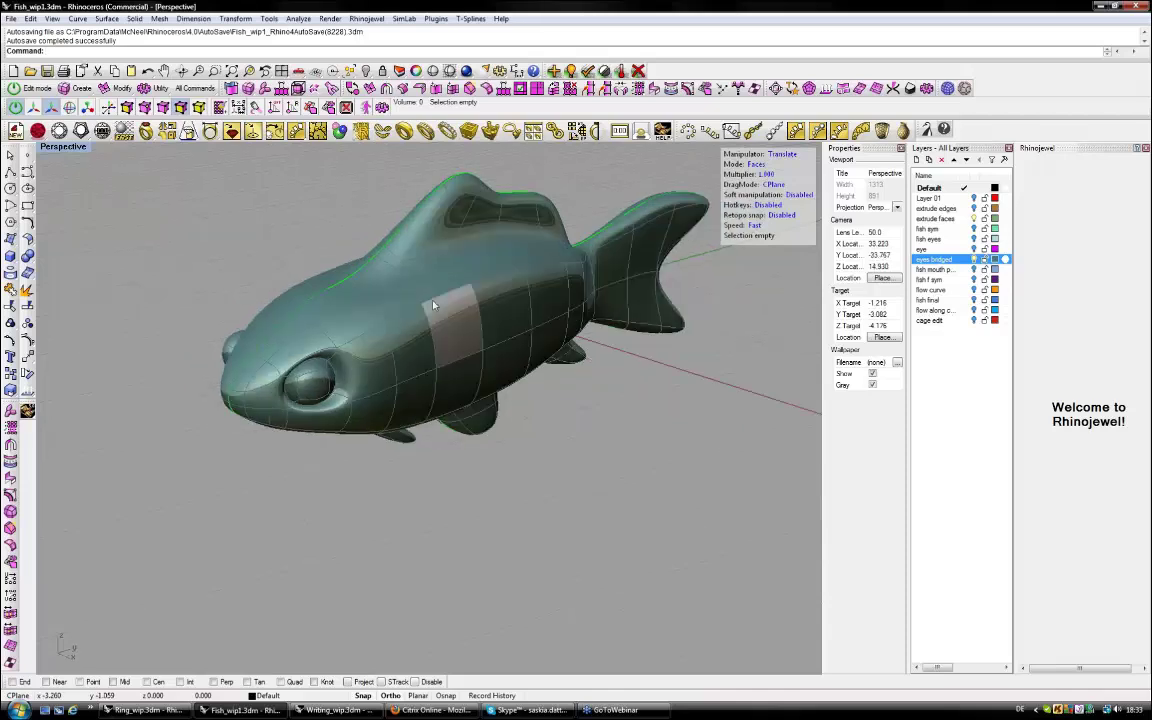
{"action": "right_click_drag", "start_coordinate": [133, 261], "coordinate": [141, 262]}
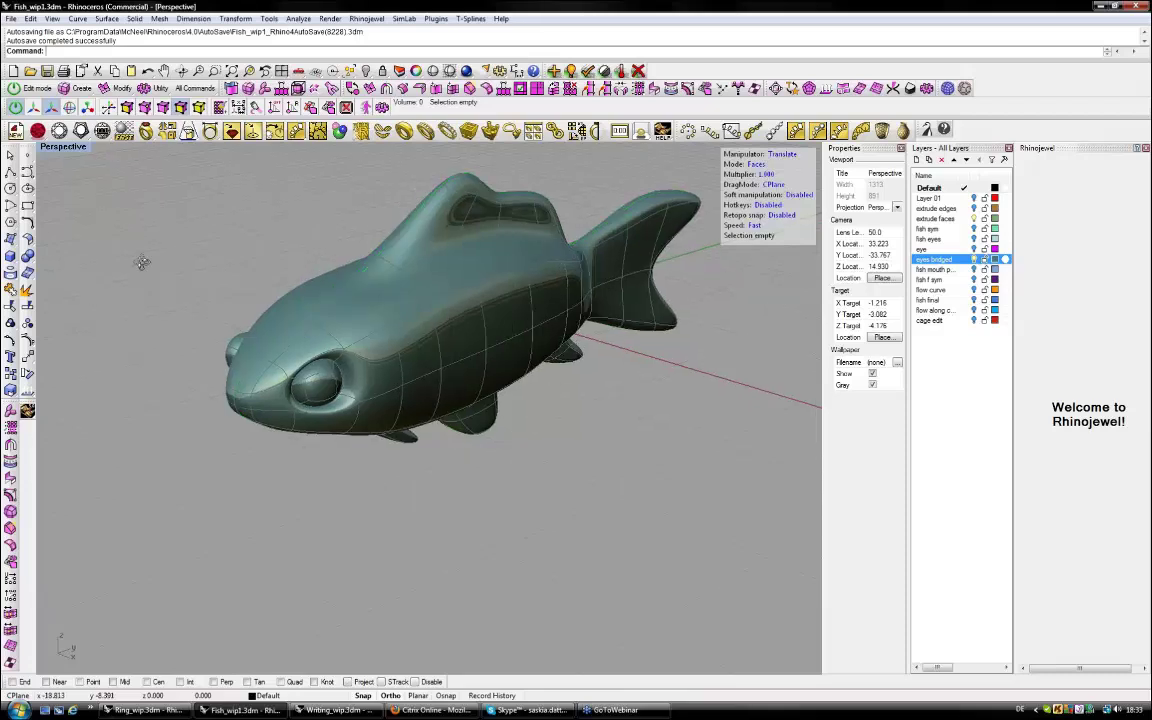
{"action": "right_click_drag", "start_coordinate": [141, 262], "coordinate": [178, 265]}
Extrude the four faces at the tip of the snout, push them inward to form a mouth opening, and clear the selection.
{"action": "left_click", "coordinate": [256, 417]}
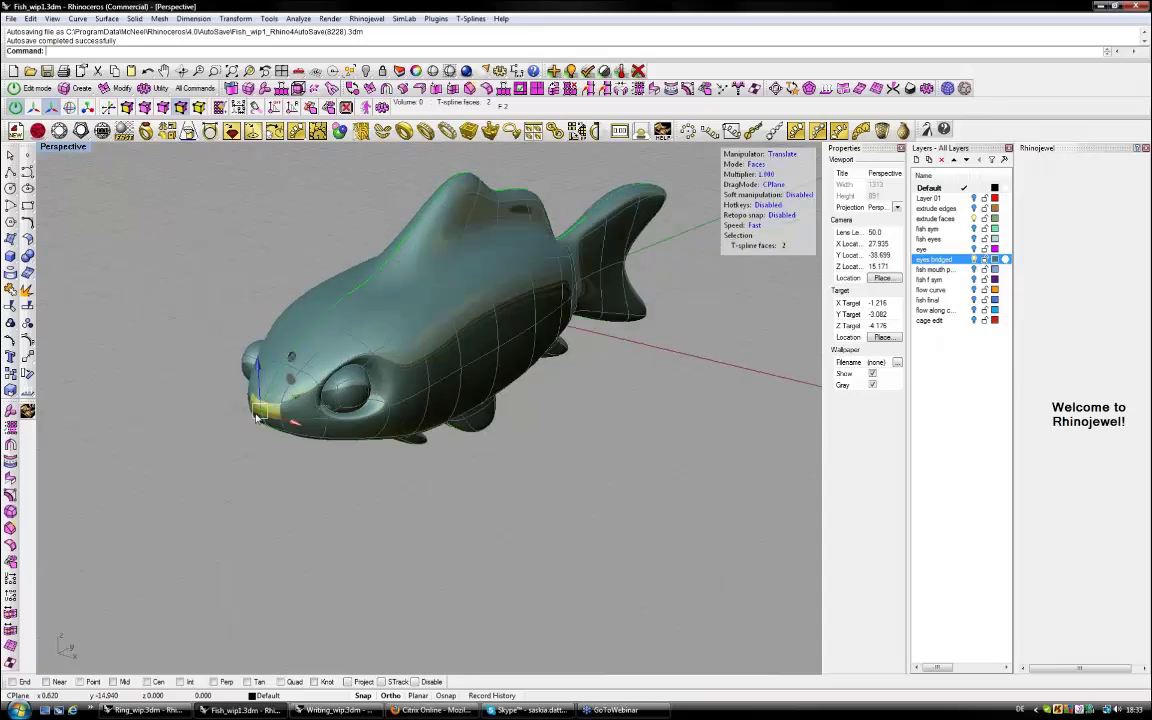
{"action": "right_click_drag", "start_coordinate": [257, 418], "coordinate": [333, 421]}
{"action": "scroll", "coordinate": [335, 430], "scroll_direction": "up", "scroll_amount": 4}
{"action": "left_click", "coordinate": [346, 420], "text": "shift"}
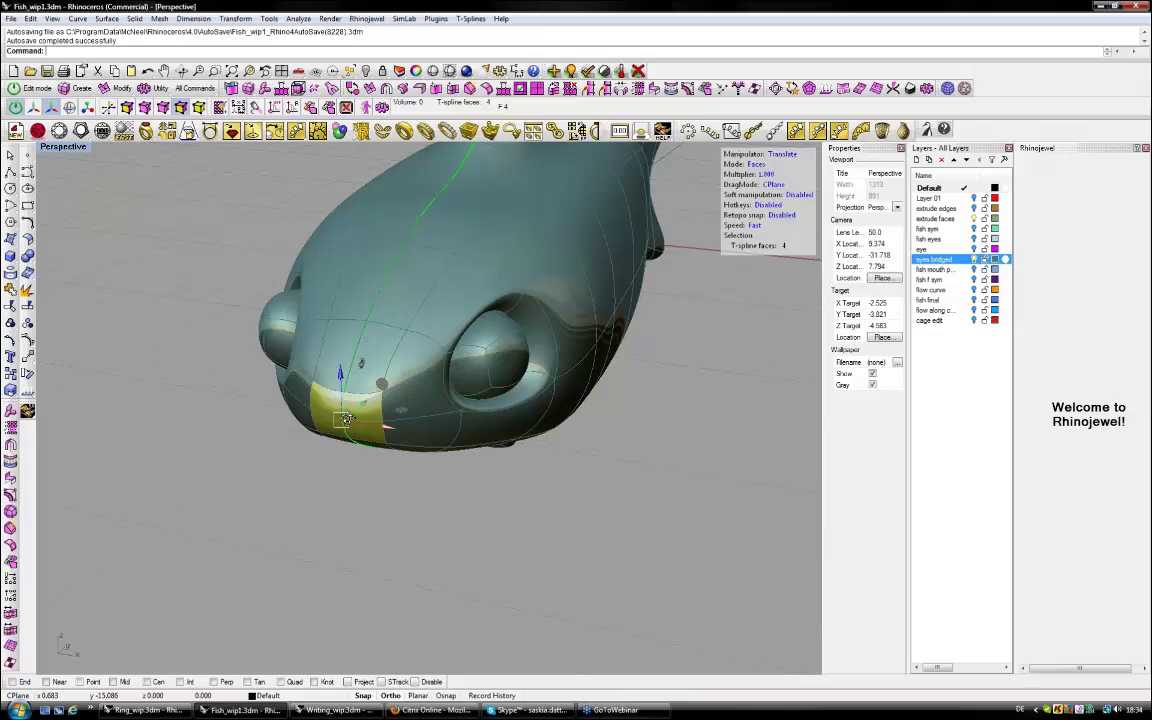
{"action": "right_click_drag", "start_coordinate": [345, 420], "coordinate": [370, 90]}
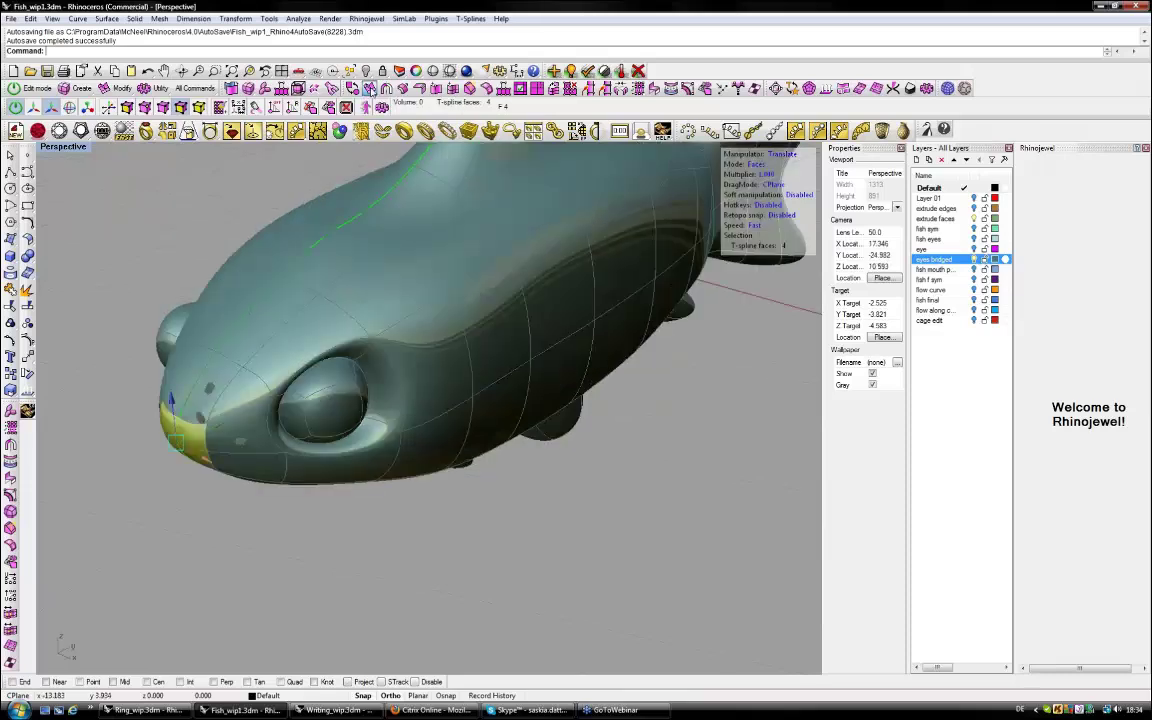
{"action": "left_click", "coordinate": [370, 90]}
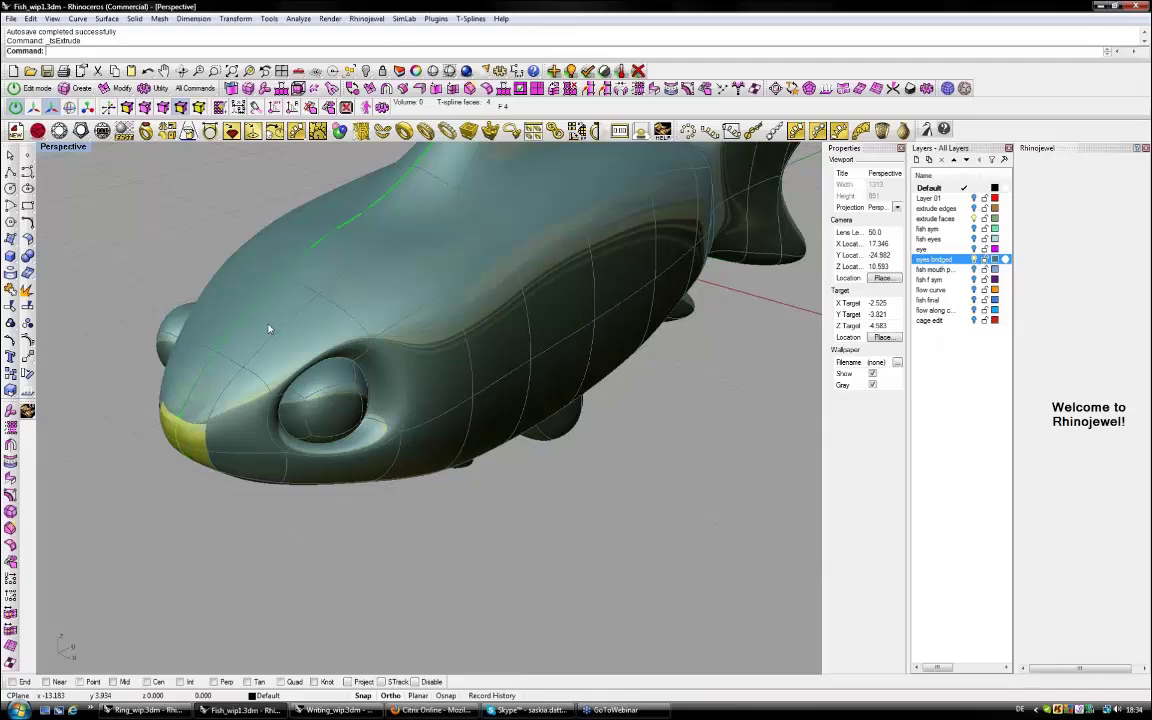
{"action": "key", "text": "Delete"}
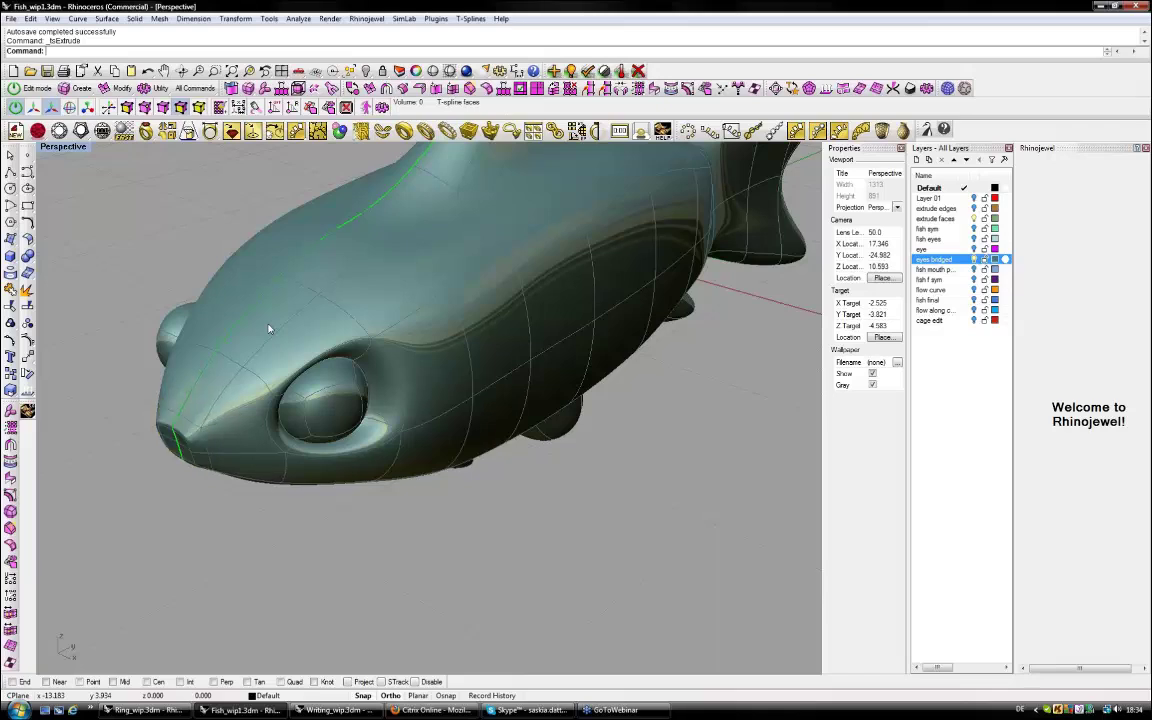
{"action": "left_click", "coordinate": [266, 334]}
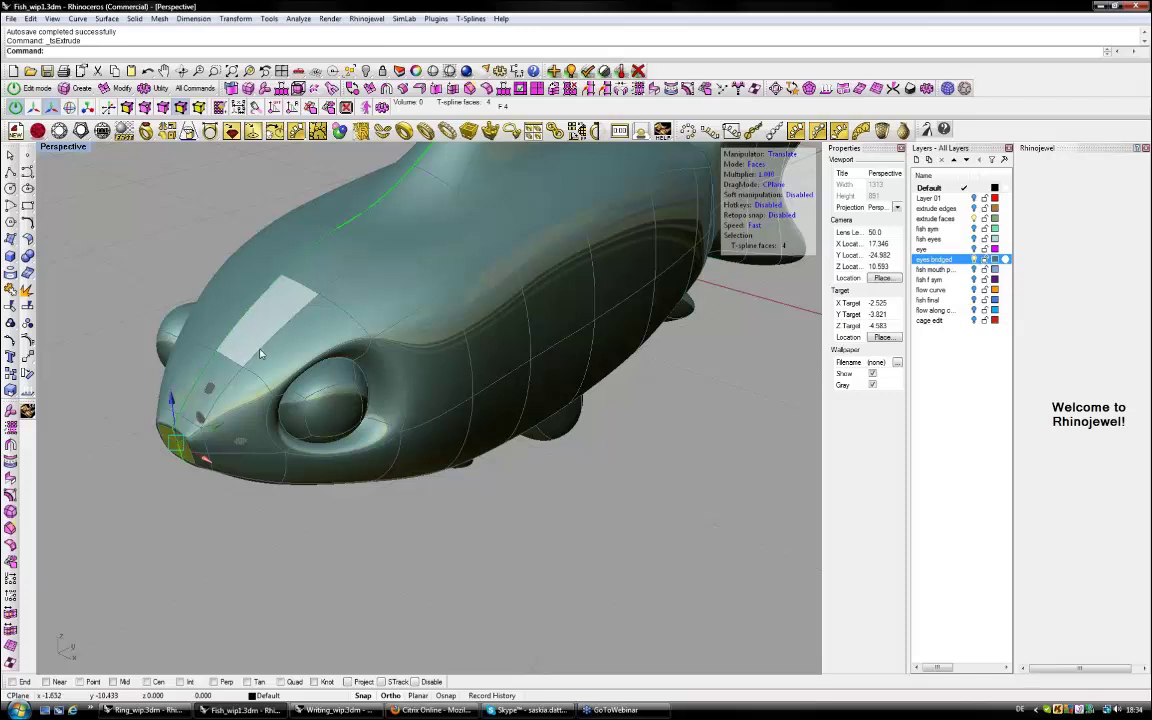
{"action": "left_click", "coordinate": [256, 359]}
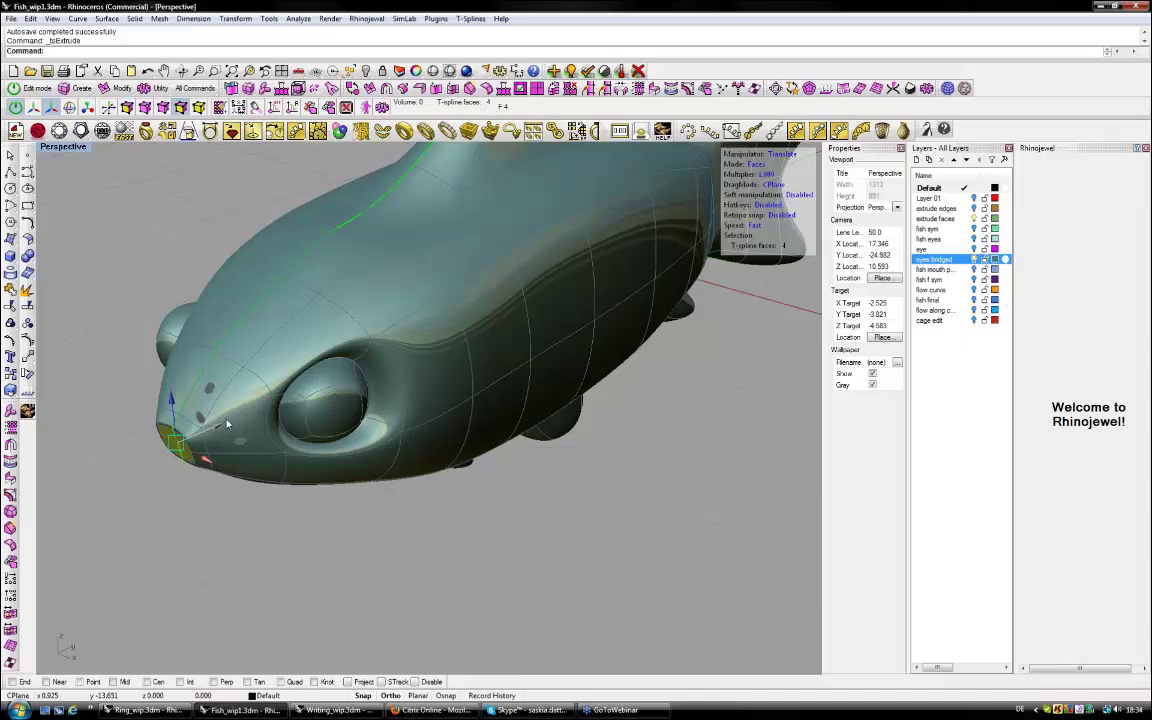
{"action": "left_click_drag", "start_coordinate": [226, 423], "coordinate": [259, 398]}
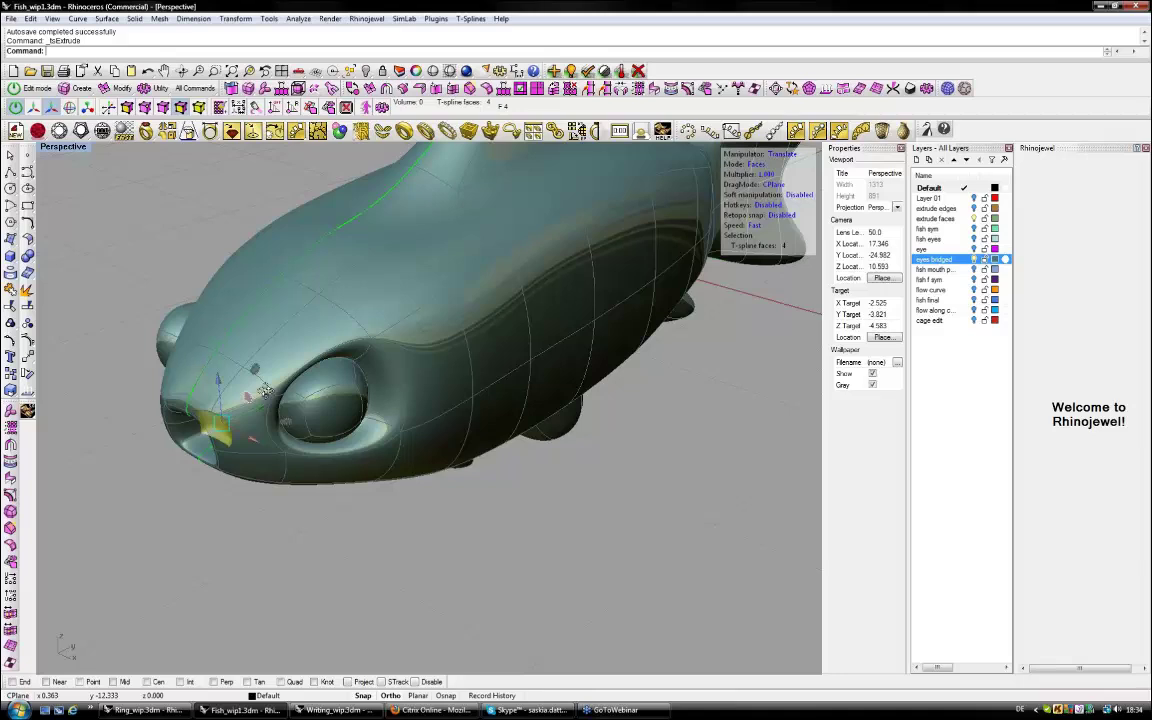
{"action": "right_click_drag", "start_coordinate": [264, 390], "coordinate": [303, 380]}
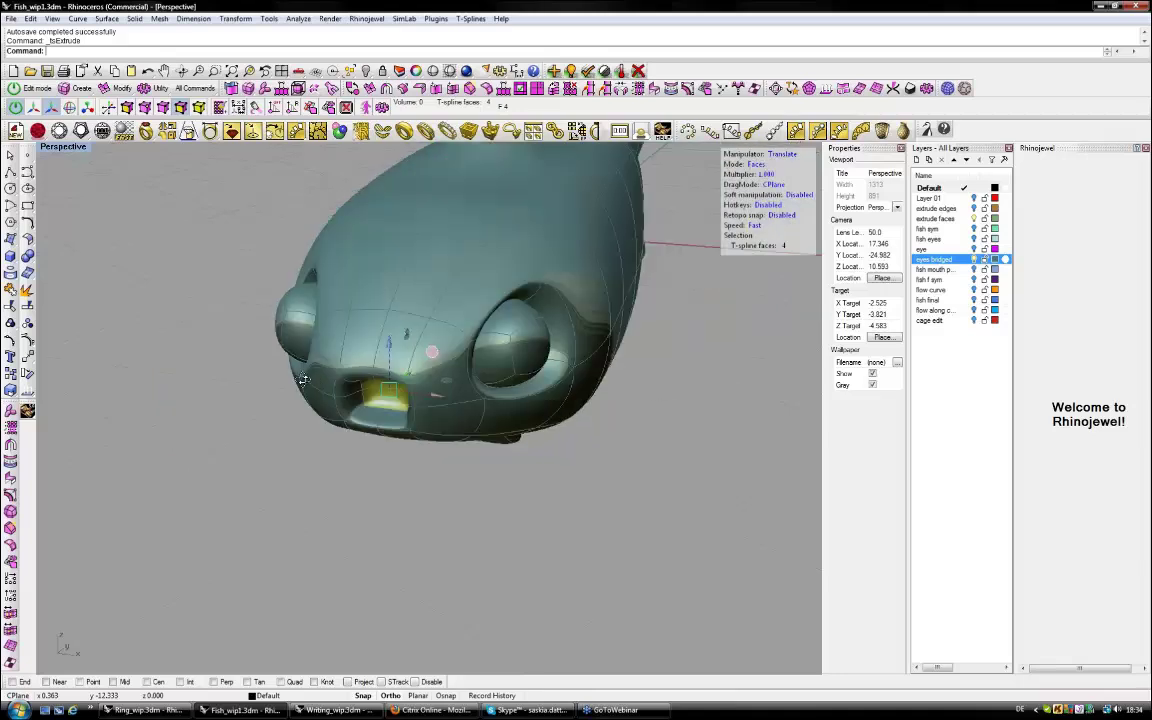
{"action": "right_click_drag", "start_coordinate": [303, 380], "coordinate": [283, 370]}
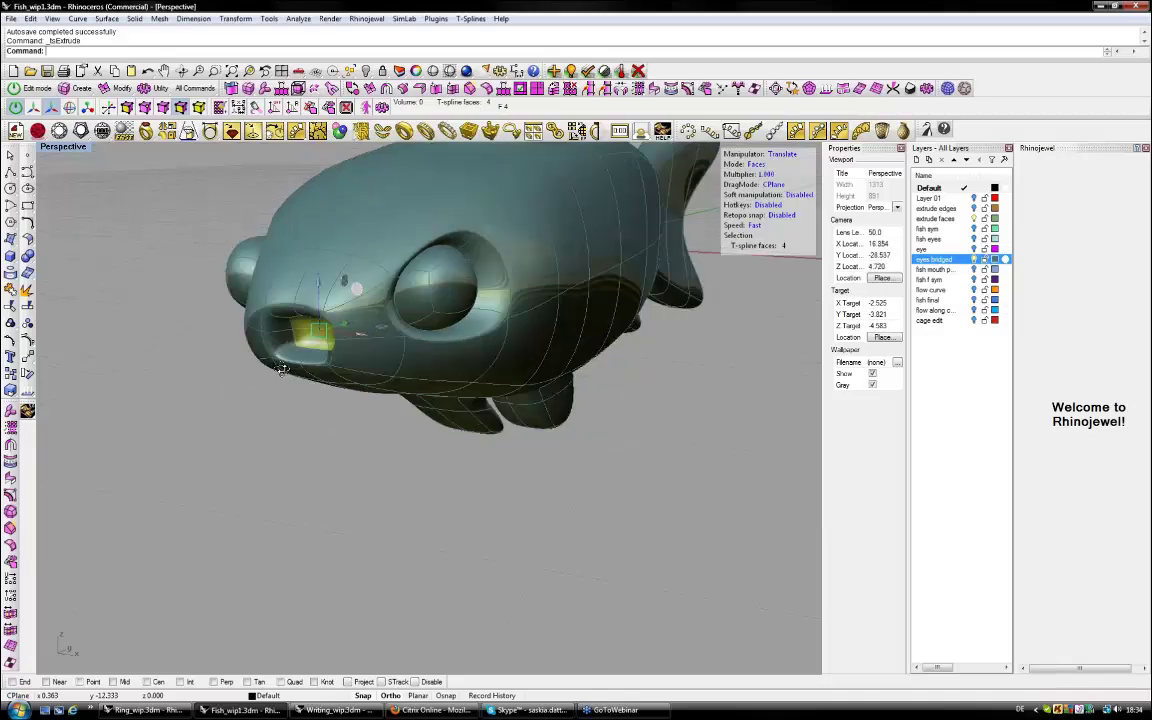
{"action": "key", "text": "Escape"}
Select the oval curve around the mouth of the fish mouth layer's model and examine it from the front and side.
{"action": "right_click_drag", "start_coordinate": [283, 370], "coordinate": [270, 378]}
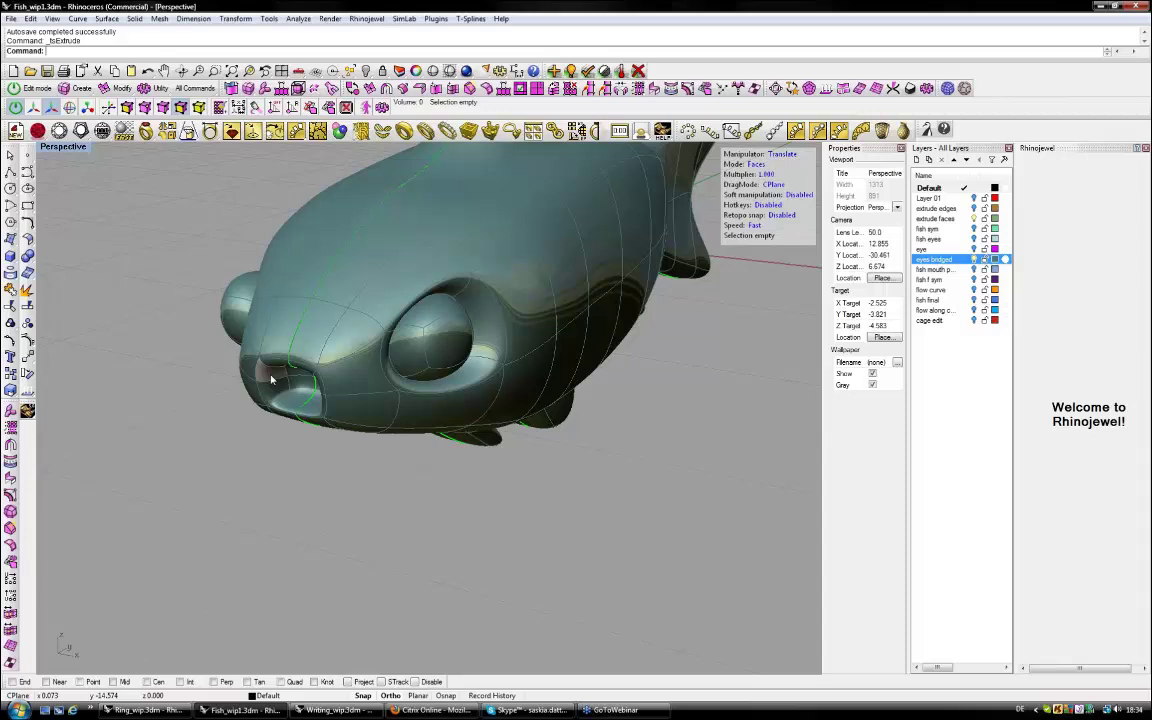
{"action": "right_click_drag", "start_coordinate": [270, 378], "coordinate": [295, 372]}
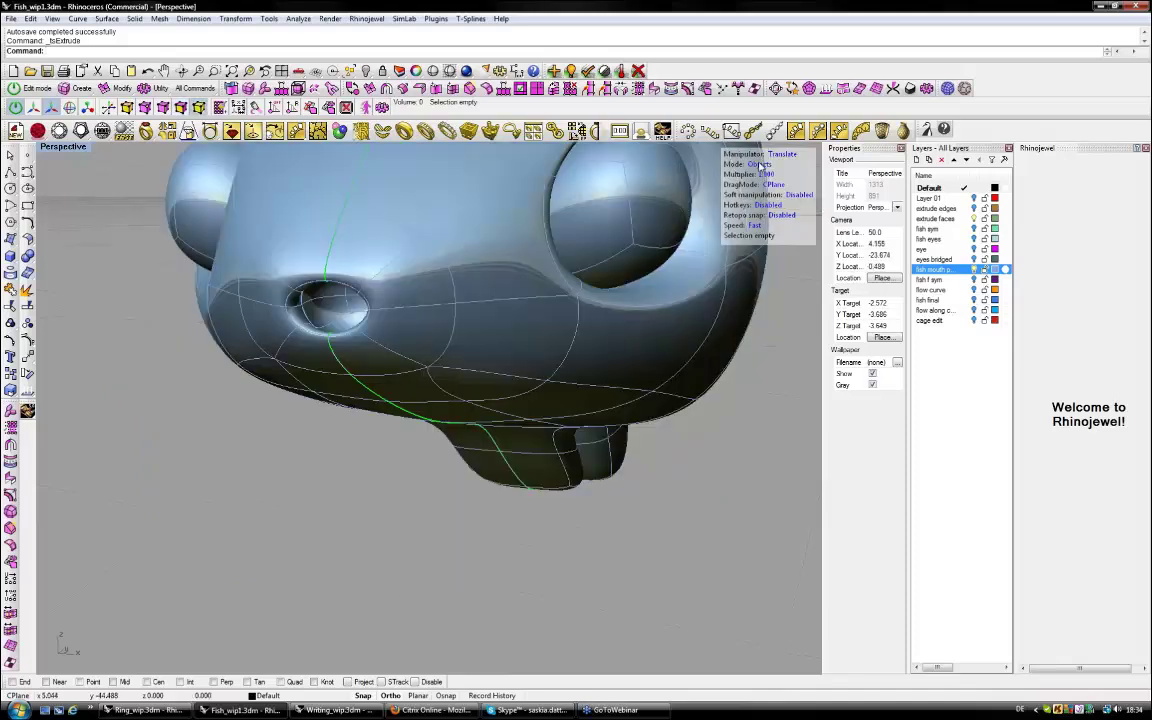
{"action": "left_click", "coordinate": [405, 347]}
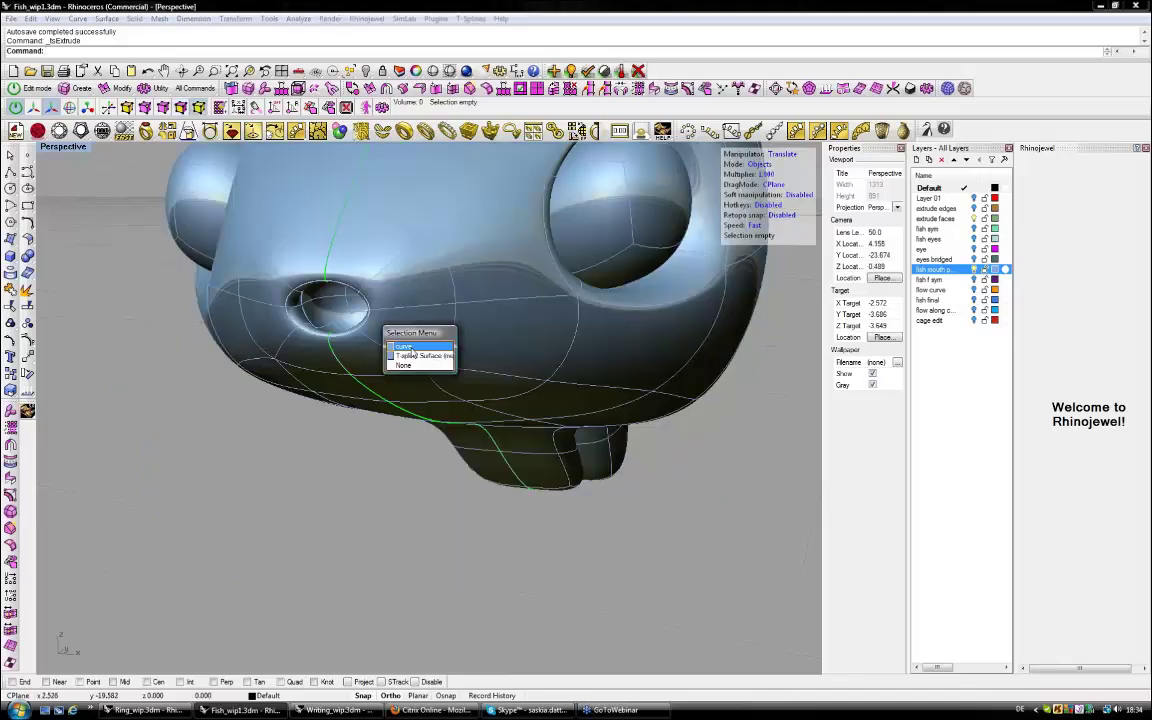
{"action": "left_click", "coordinate": [406, 346]}
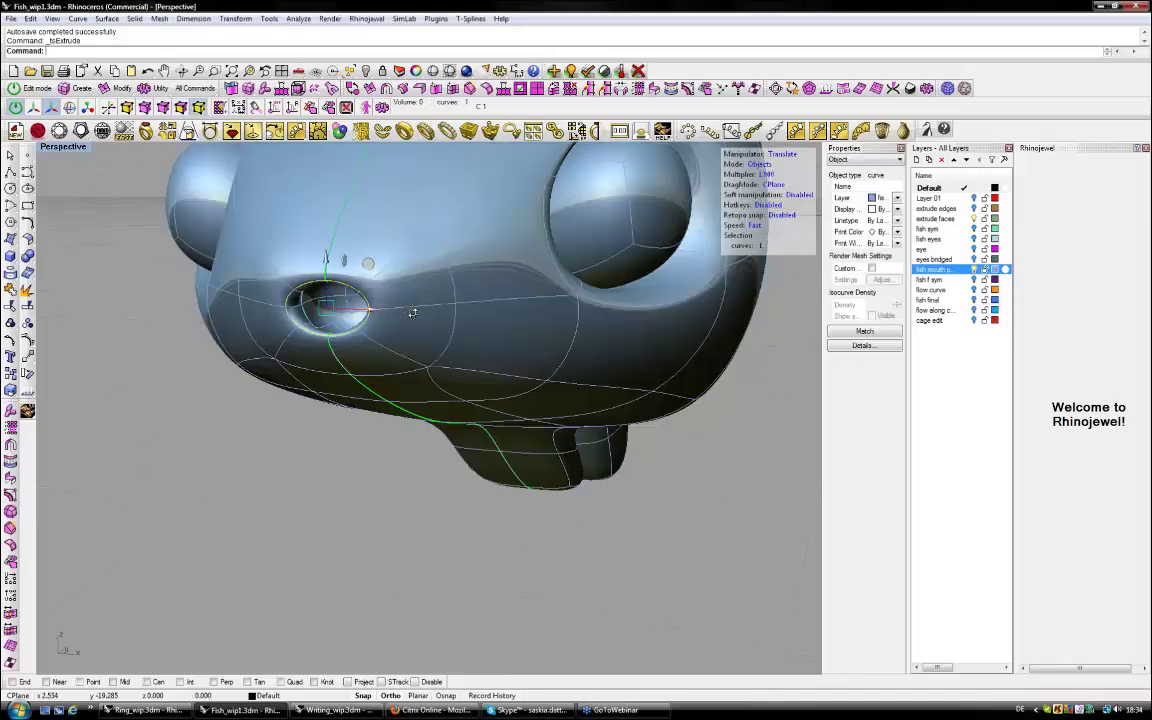
{"action": "right_click_drag", "start_coordinate": [412, 313], "coordinate": [520, 299]}
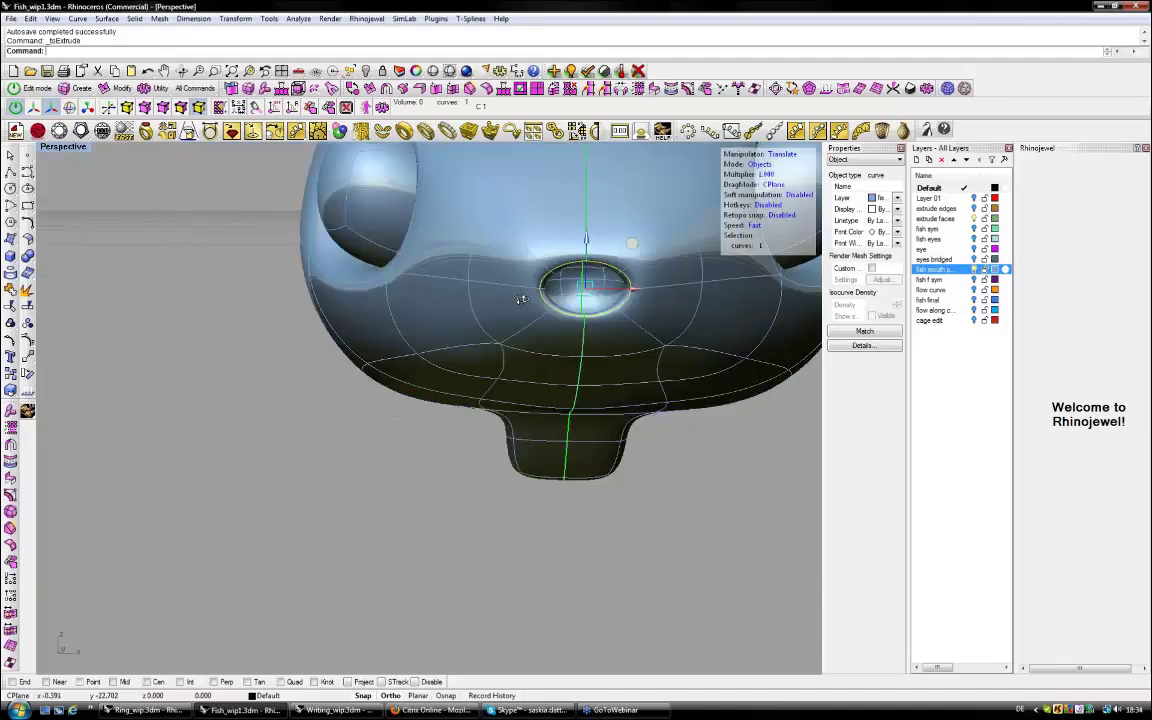
{"action": "right_click_drag", "start_coordinate": [520, 299], "coordinate": [490, 320]}
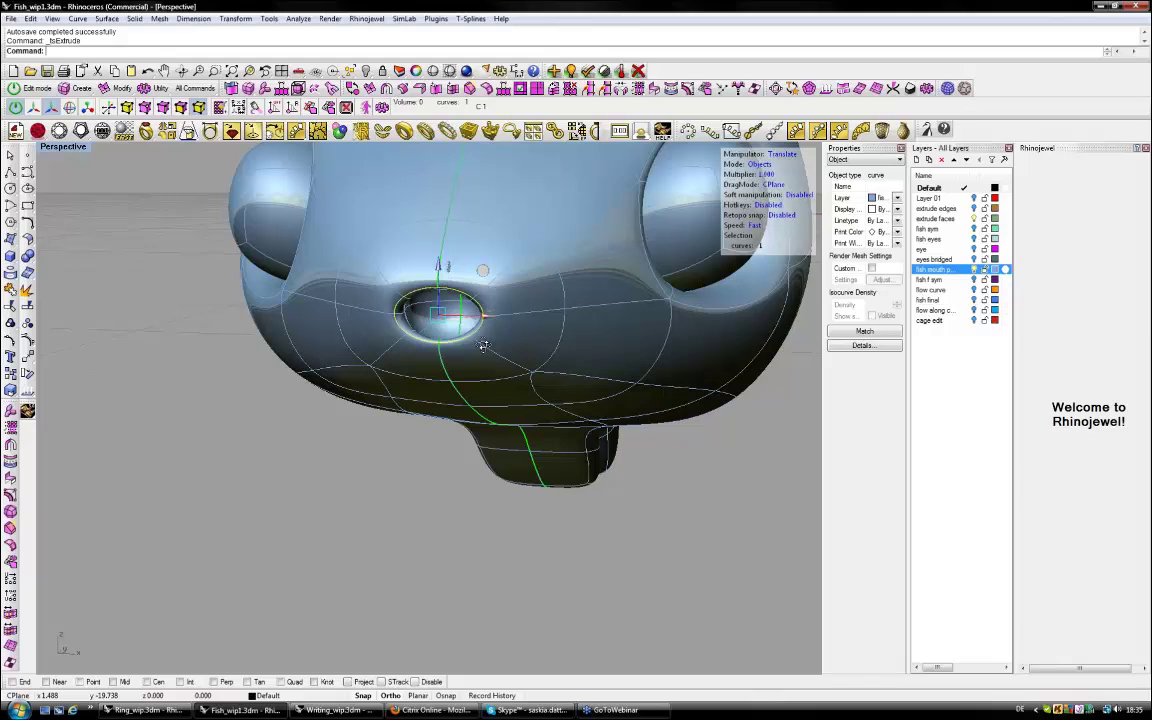
{"action": "right_click_drag", "start_coordinate": [483, 346], "coordinate": [478, 349]}
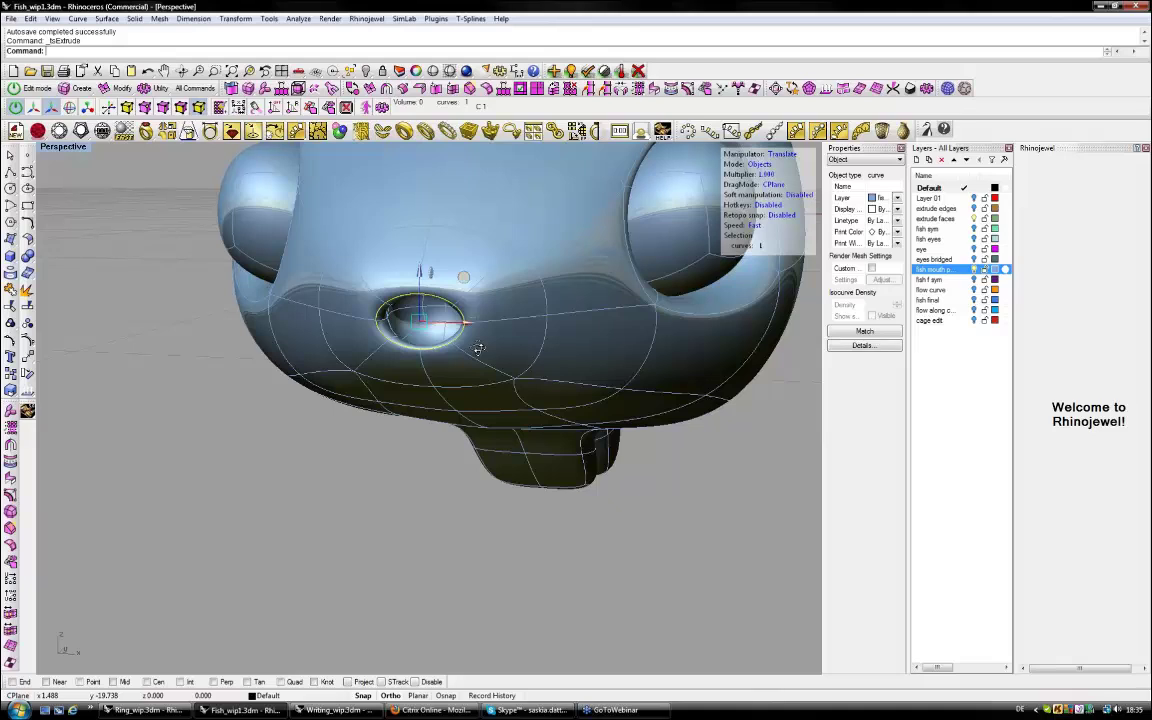
{"action": "right_click_drag", "start_coordinate": [478, 348], "coordinate": [648, 445]}
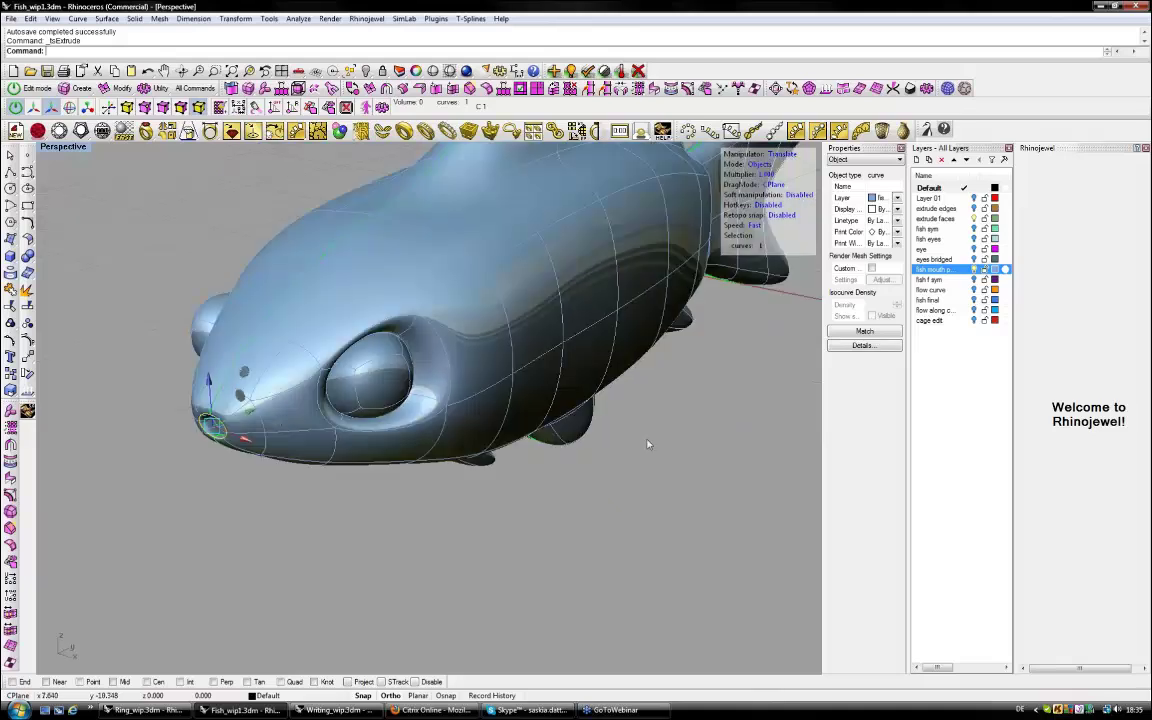
Clear the selection, switch from the fish mouth layer to the "fish f sym" layer and examine its fish.
{"action": "left_click", "coordinate": [648, 445]}
{"action": "right_click_drag", "start_coordinate": [648, 445], "coordinate": [630, 358]}
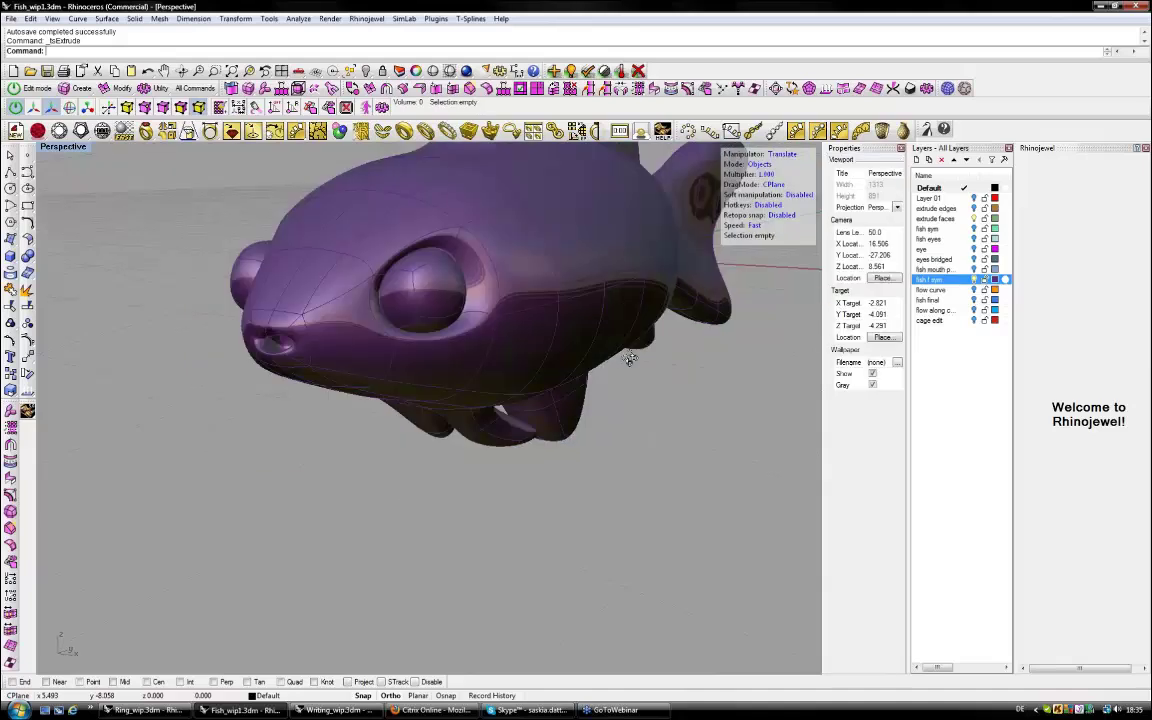
{"action": "right_click_drag", "start_coordinate": [630, 358], "coordinate": [539, 322]}
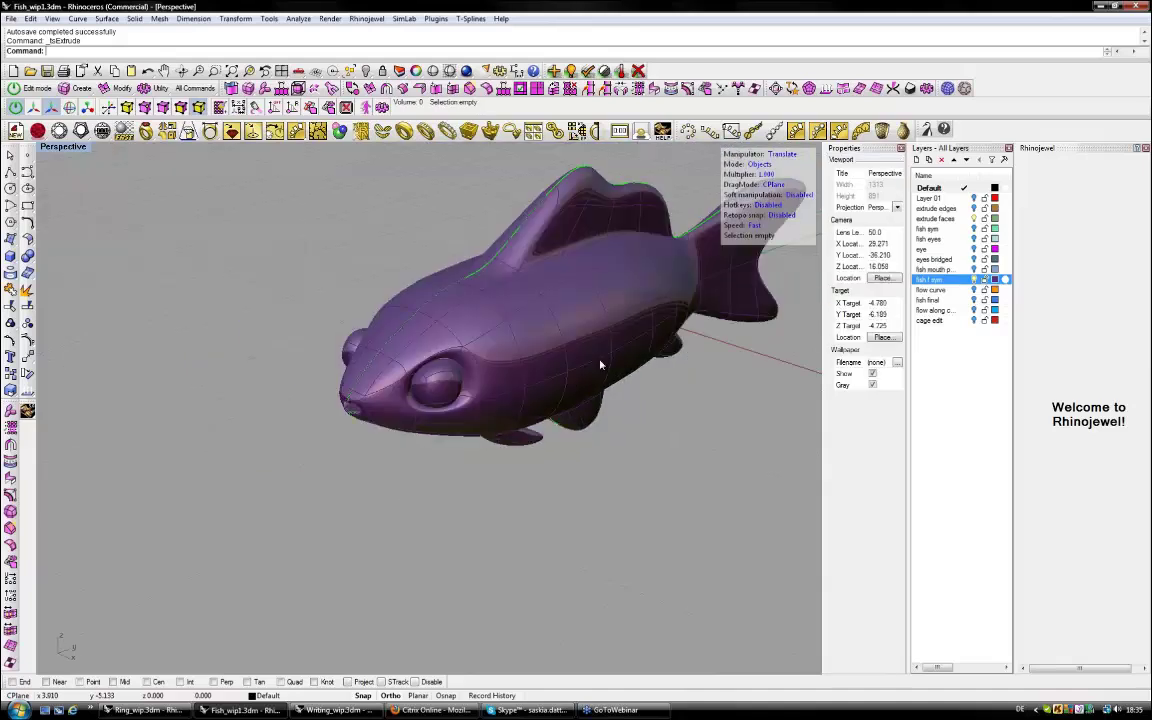
Show the "fish final" layer in place of "fish f sym" and display its fish in the four-viewport layout.
{"action": "left_click", "coordinate": [974, 300]}
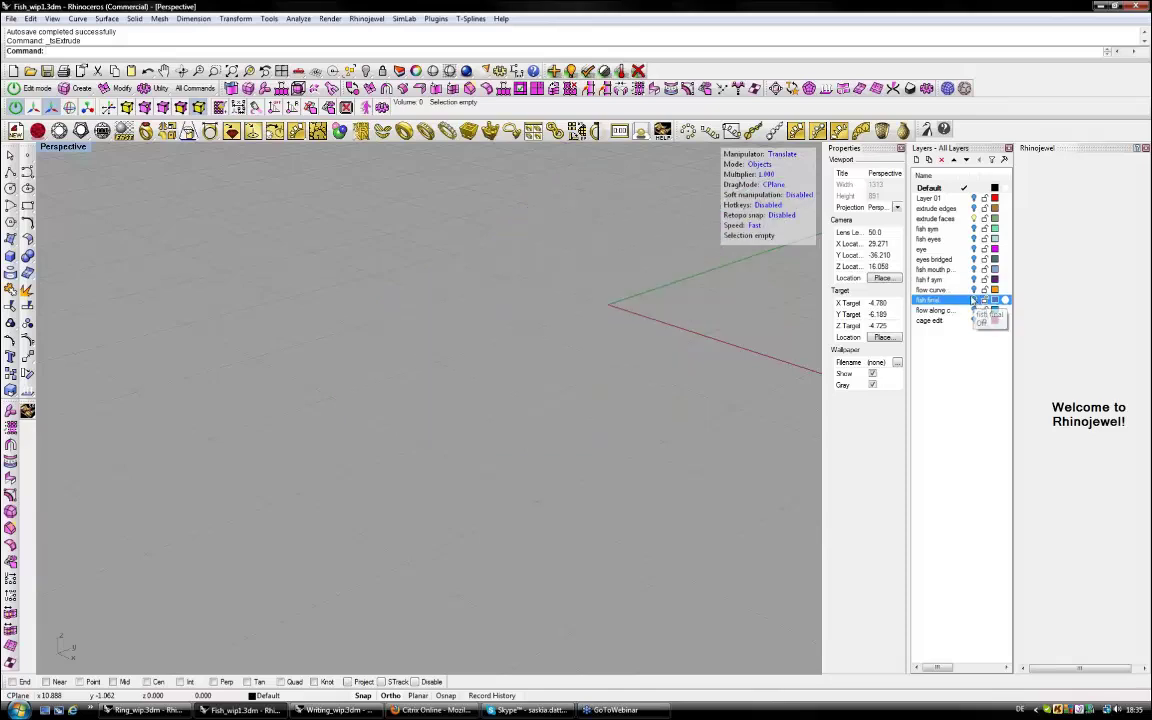
{"action": "left_click", "coordinate": [975, 301]}
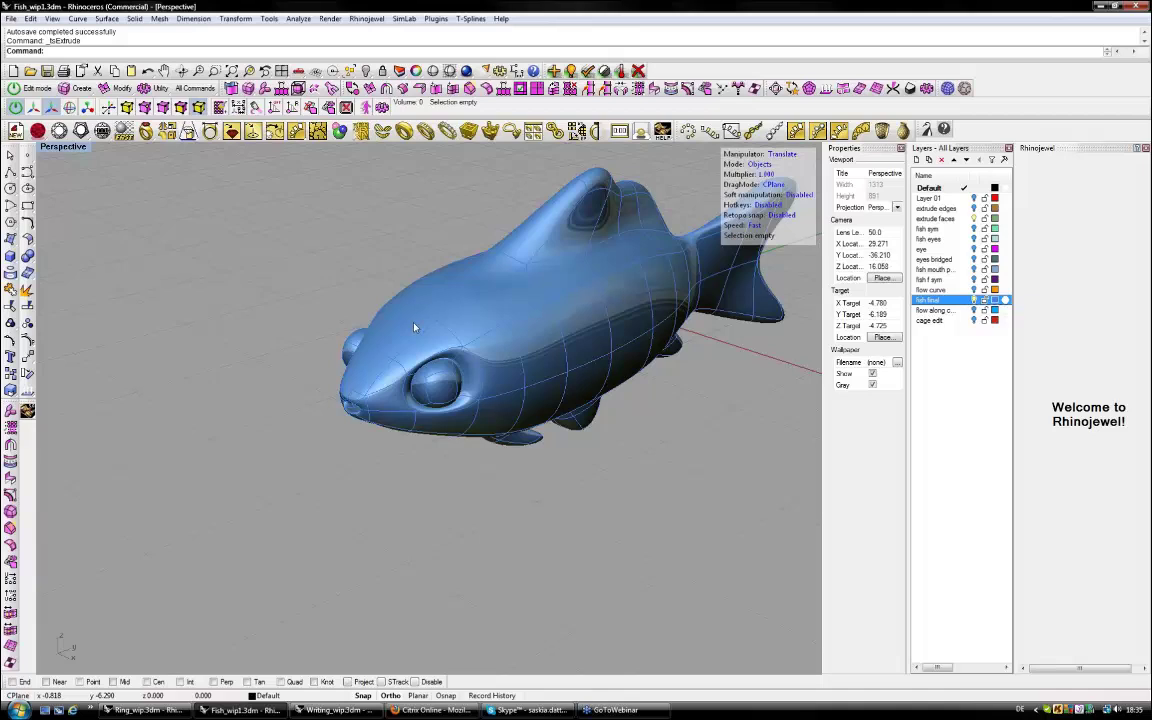
{"action": "right_click_drag", "start_coordinate": [415, 327], "coordinate": [115, 183]}
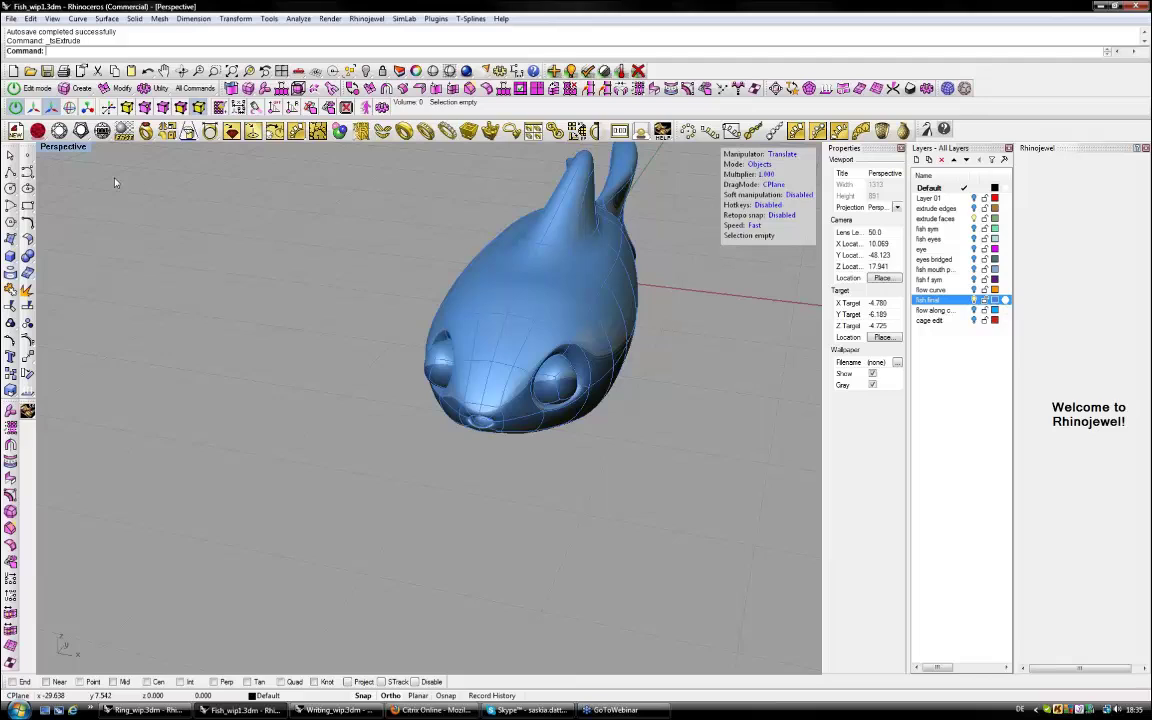
{"action": "left_click", "coordinate": [282, 71]}
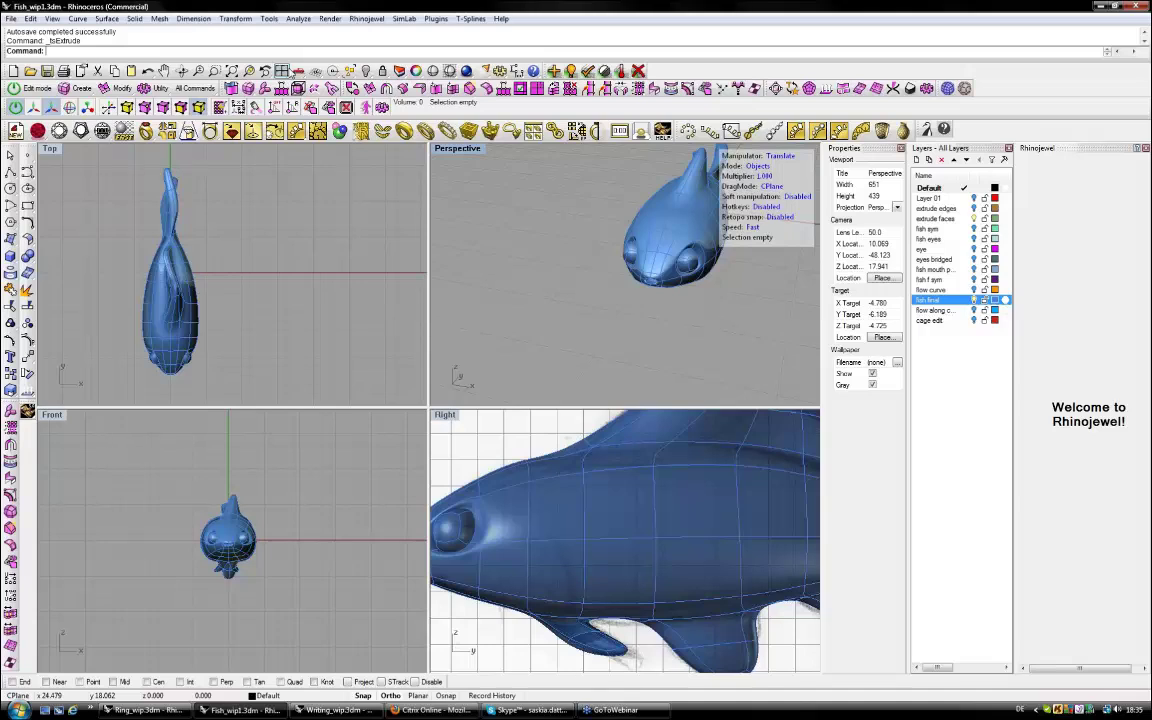
{"action": "left_click", "coordinate": [282, 71]}
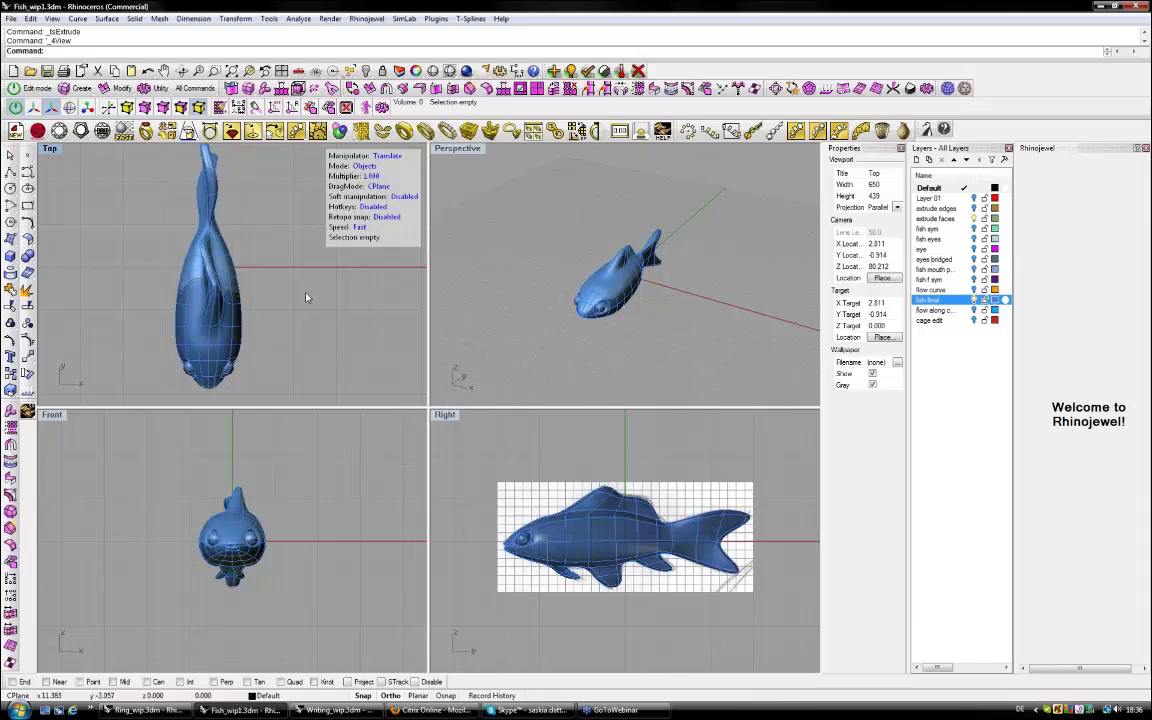
{"action": "right_click_drag", "start_coordinate": [307, 297], "coordinate": [298, 283]}
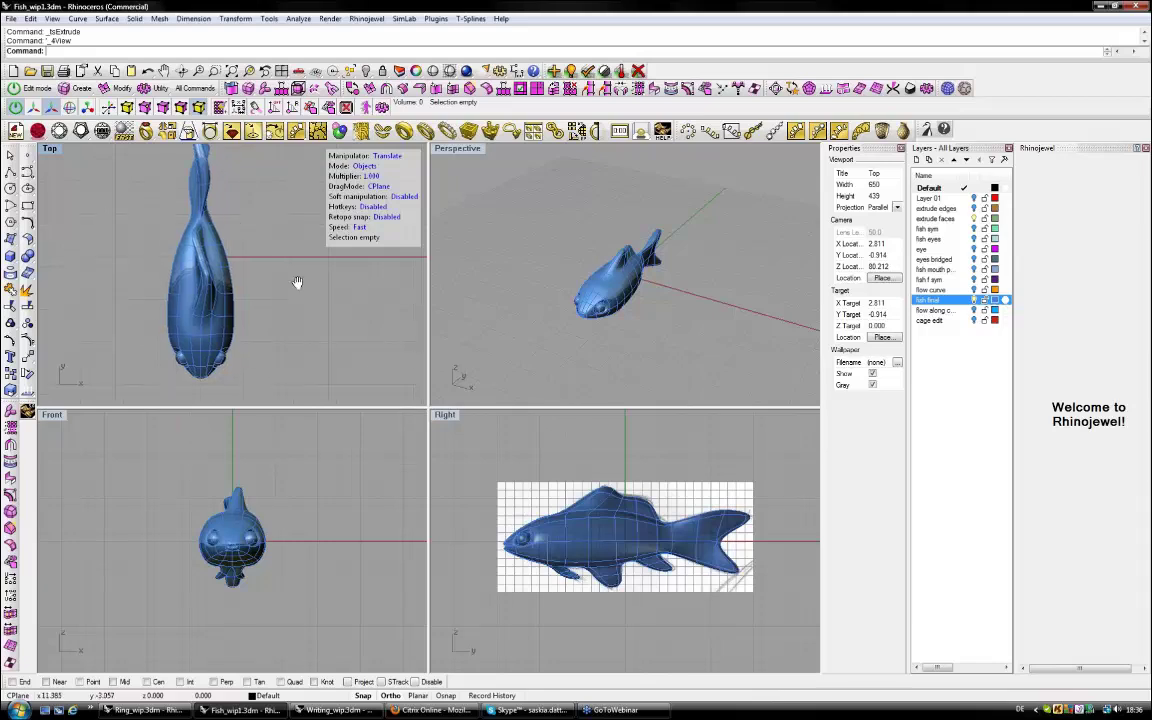
Show the "flow curve" layer together with the final fish and frame both from above.
{"action": "left_click", "coordinate": [968, 290]}
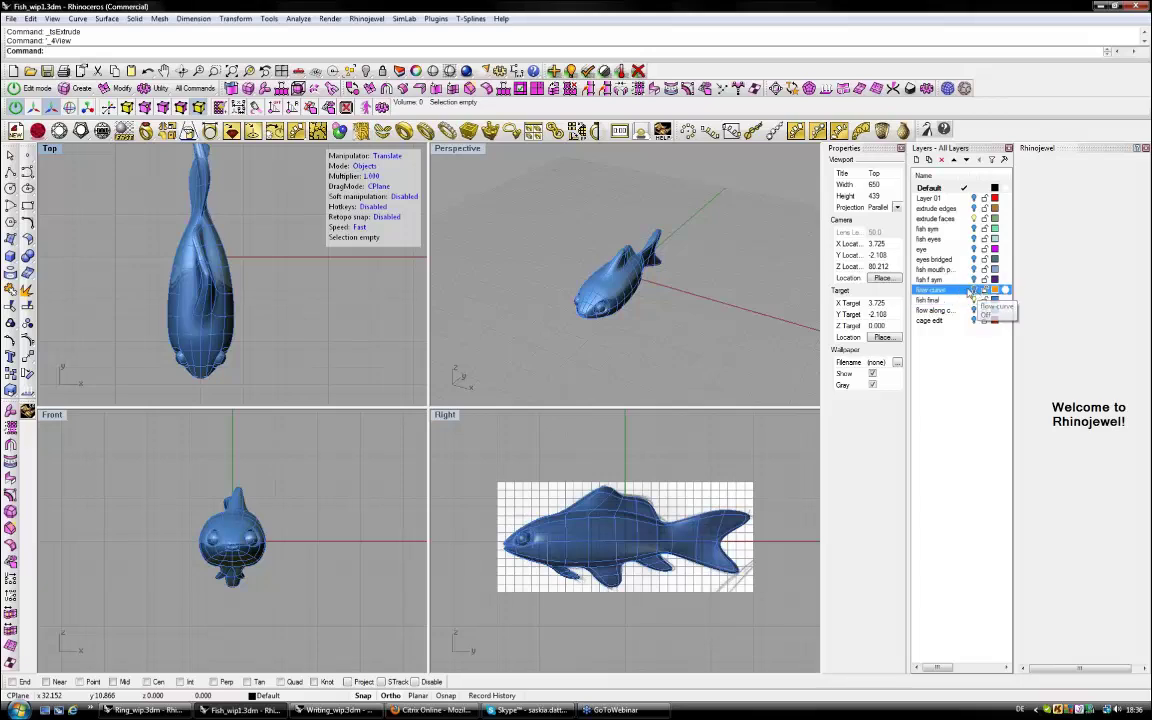
{"action": "left_click", "coordinate": [973, 290]}
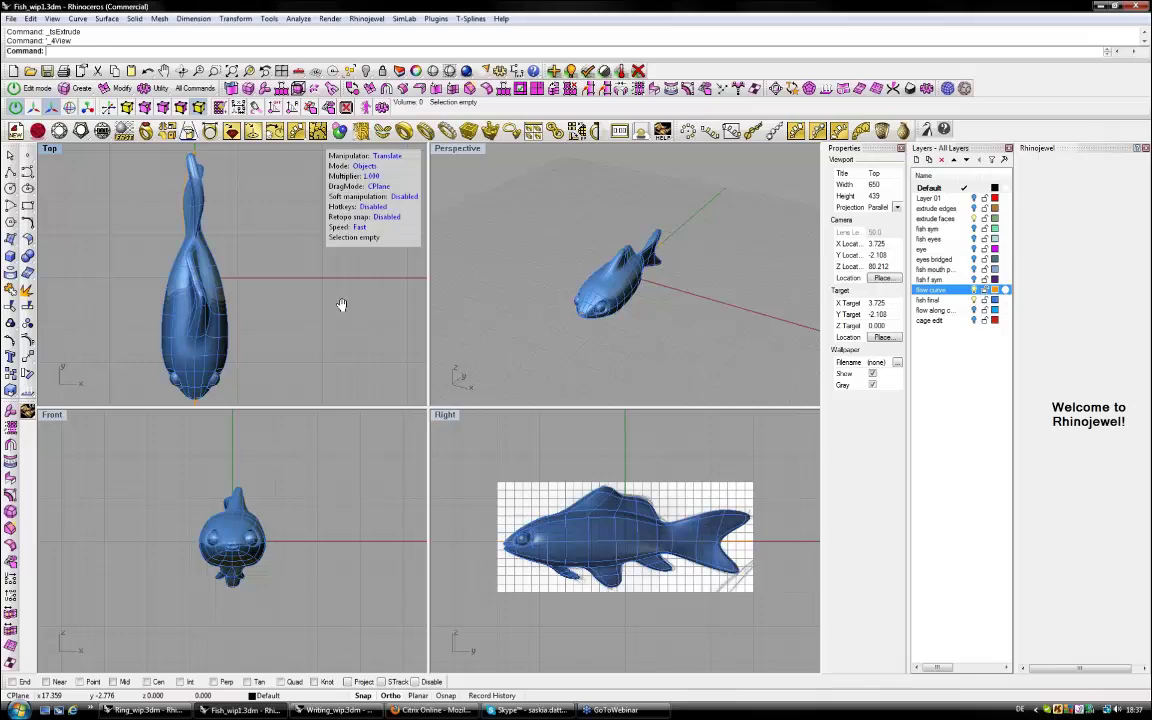
{"action": "right_click_drag", "start_coordinate": [341, 304], "coordinate": [374, 324]}
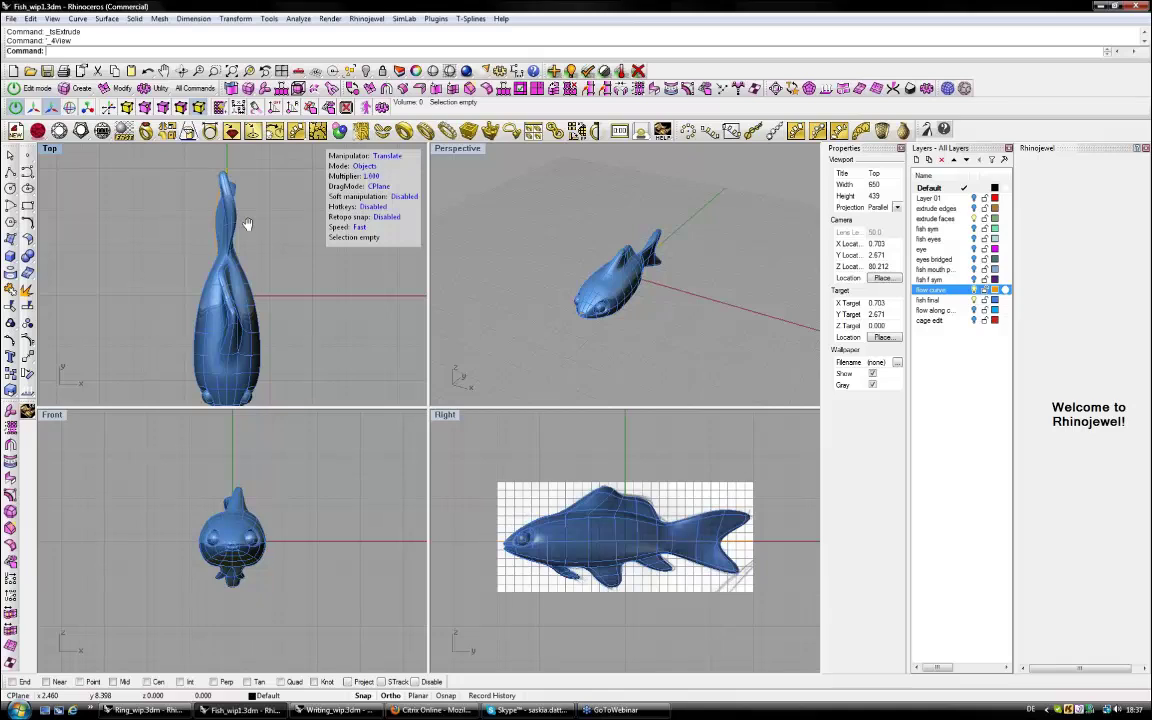
{"action": "right_click_drag", "start_coordinate": [247, 223], "coordinate": [251, 200]}
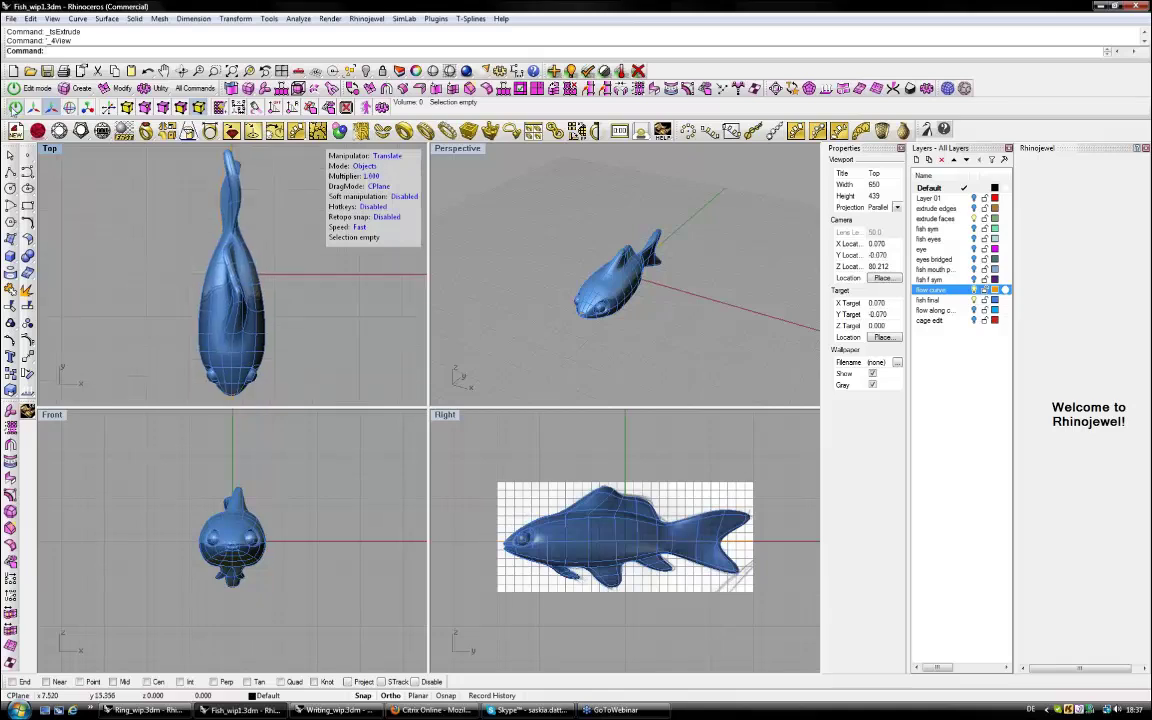
Turn off T-Splines edit mode and flow a copy of the fish along the curved flow curve, picking the curve ends at the tail.
{"action": "left_click", "coordinate": [16, 108]}
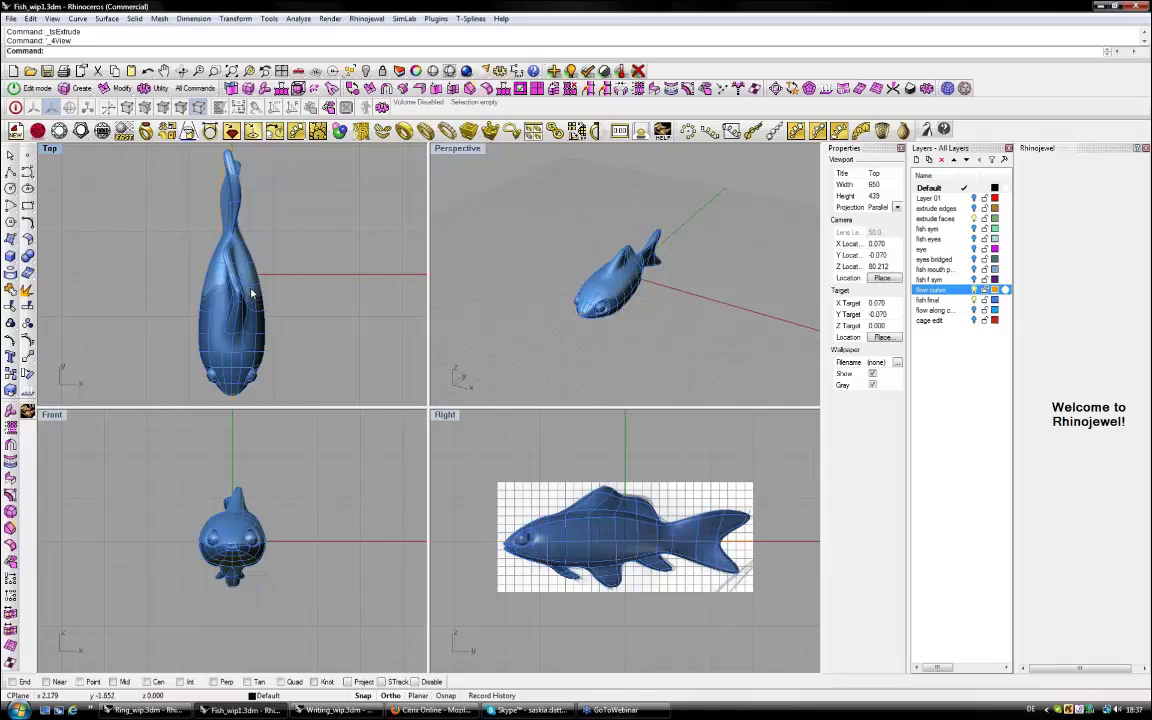
{"action": "left_click", "coordinate": [222, 187]}
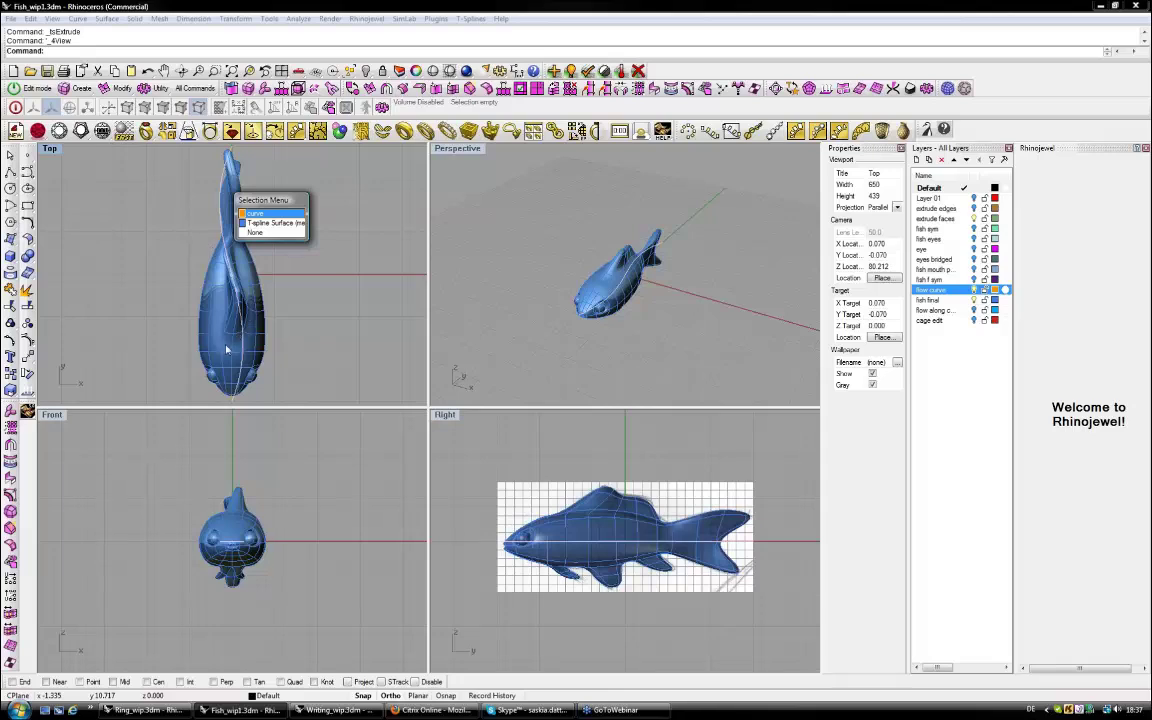
{"action": "left_click", "coordinate": [150, 290]}
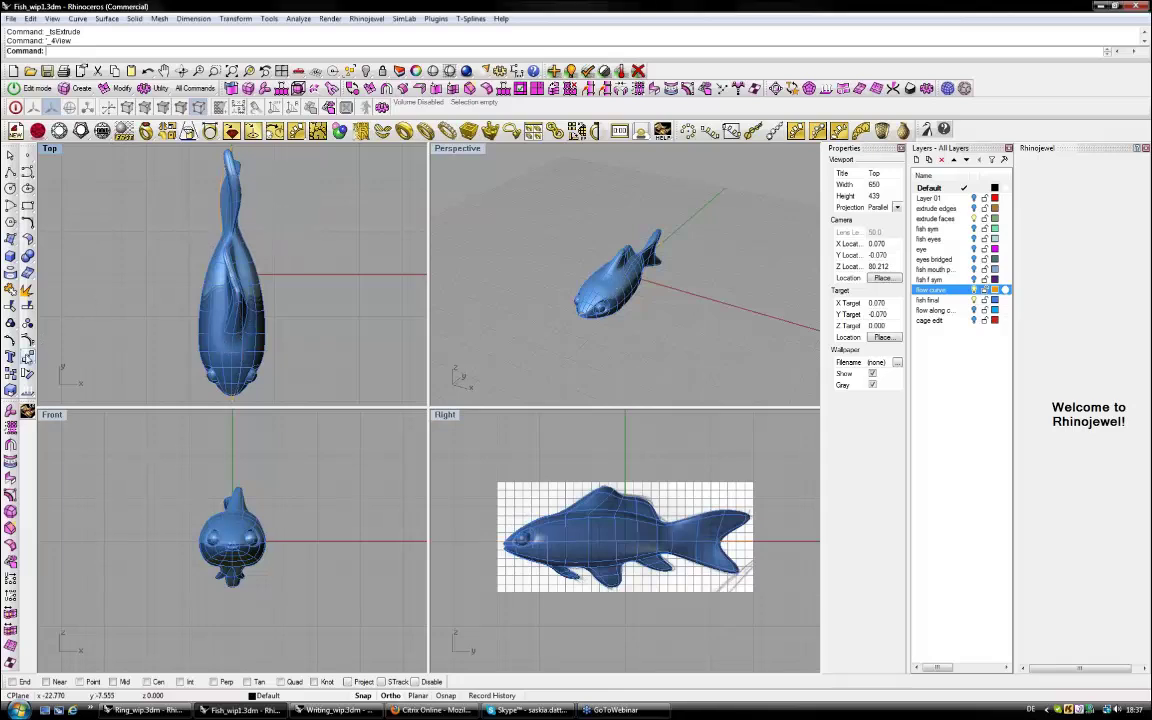
{"action": "left_click", "coordinate": [27, 357]}
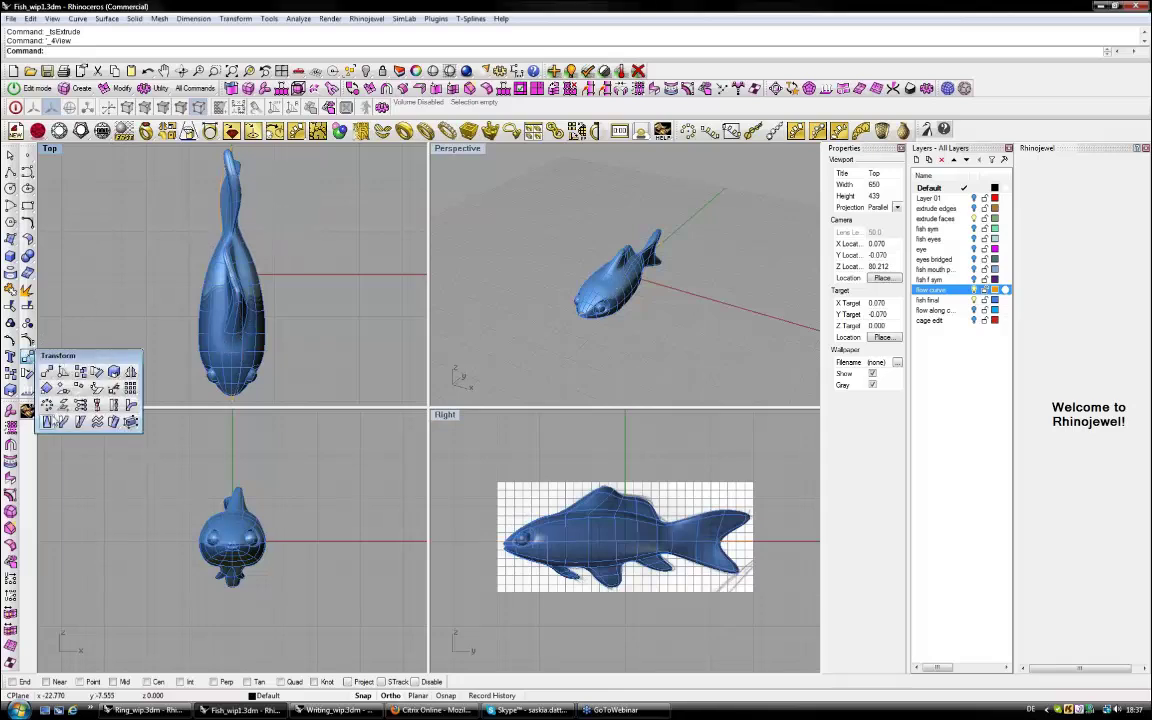
{"action": "left_click", "coordinate": [63, 422]}
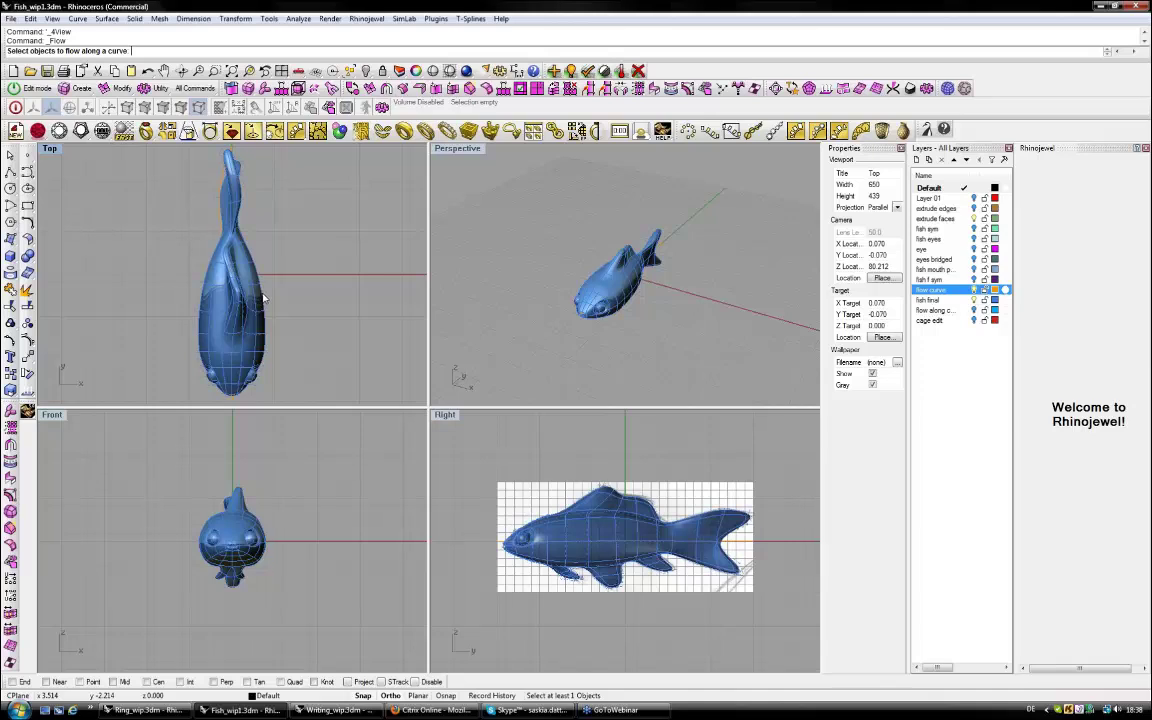
{"action": "left_click", "coordinate": [263, 298]}
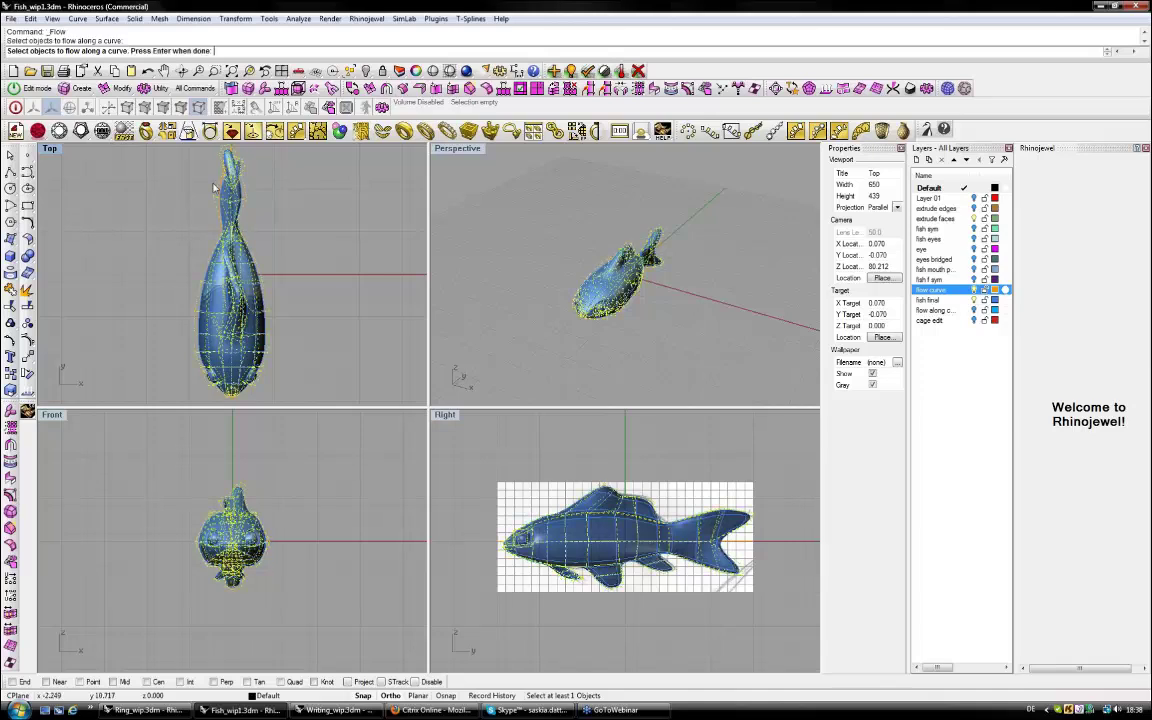
{"action": "key", "text": "Return"}
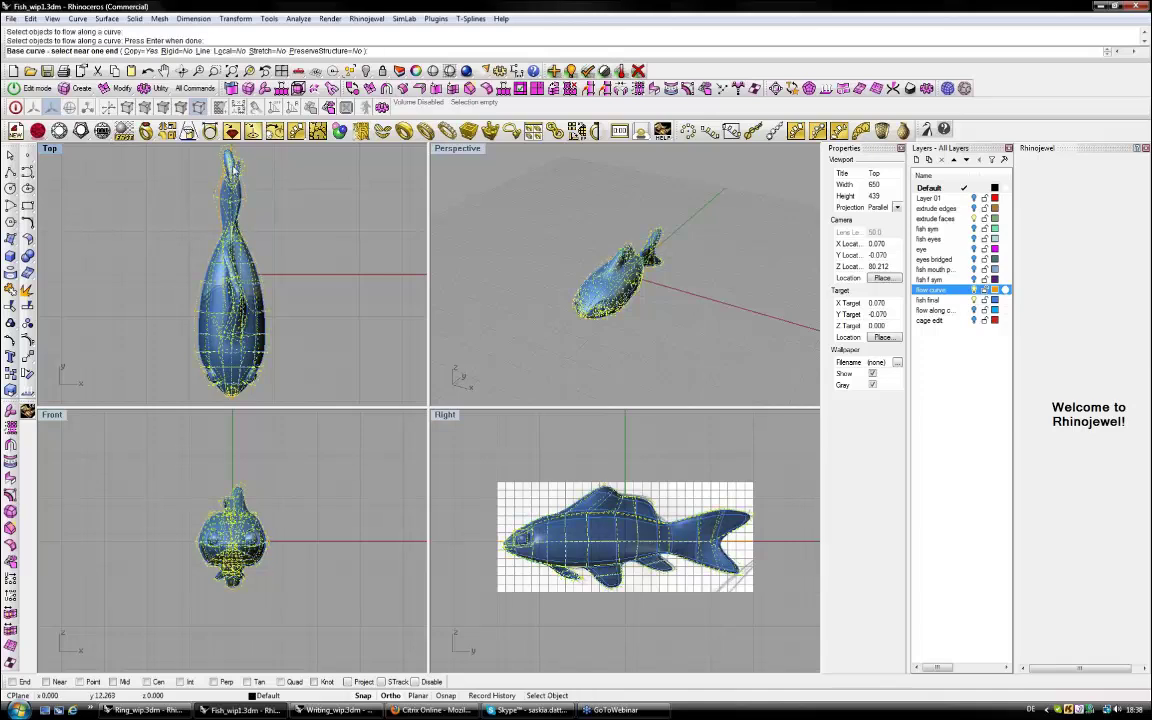
{"action": "scroll", "coordinate": [233, 168], "scroll_direction": "up", "scroll_amount": 2}
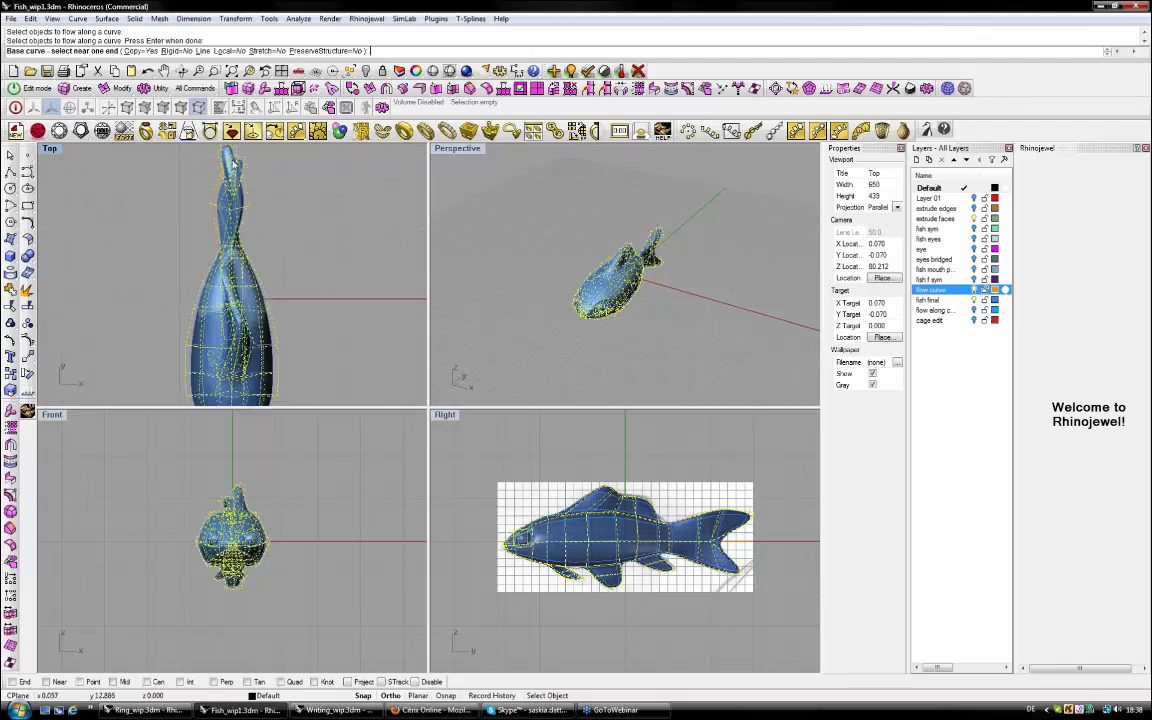
{"action": "scroll", "coordinate": [225, 170], "scroll_direction": "up", "scroll_amount": 2}
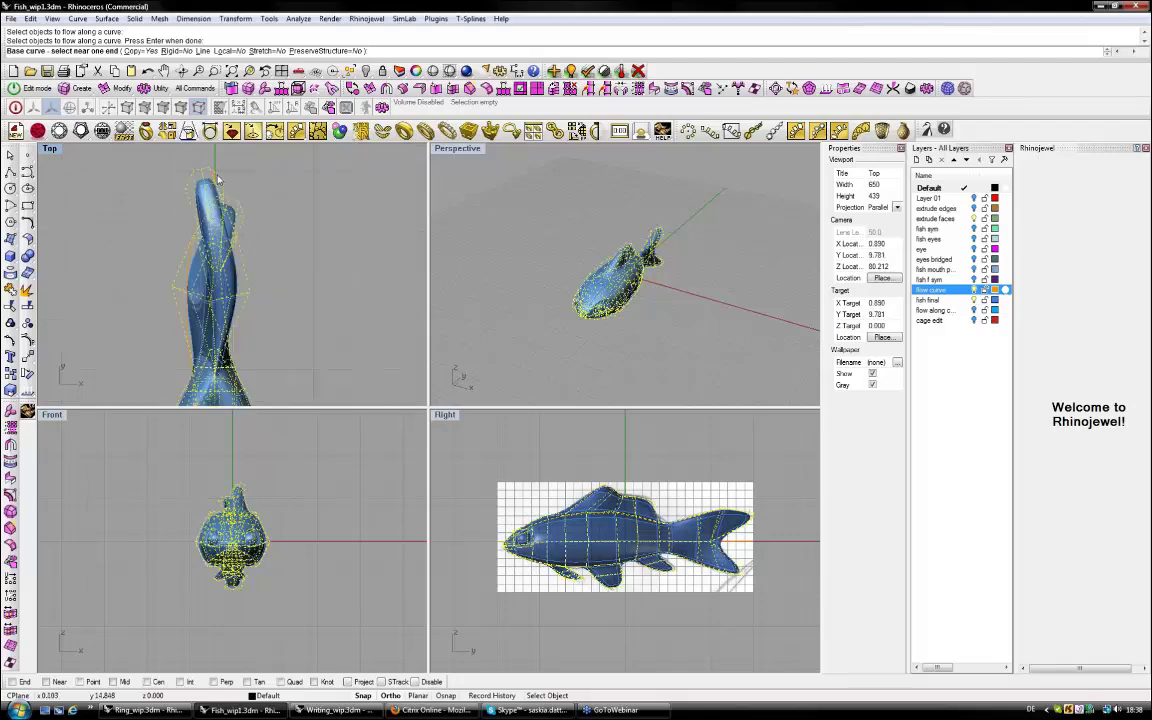
{"action": "left_click", "coordinate": [213, 178]}
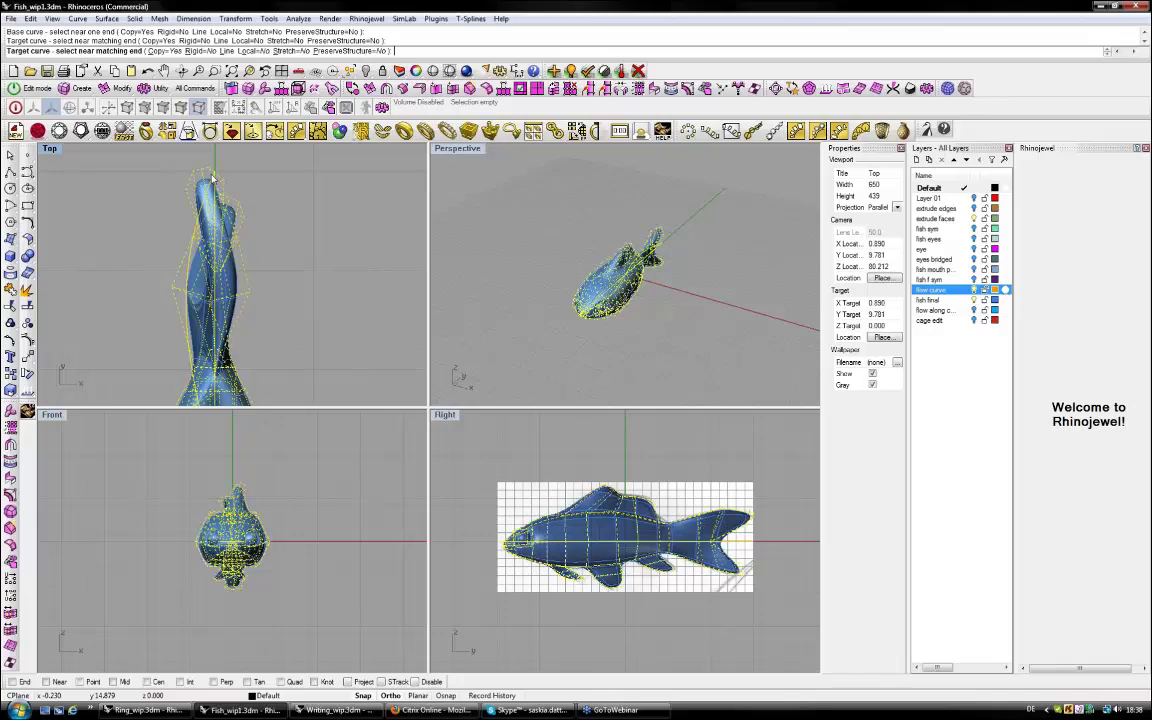
{"action": "left_click", "coordinate": [213, 178]}
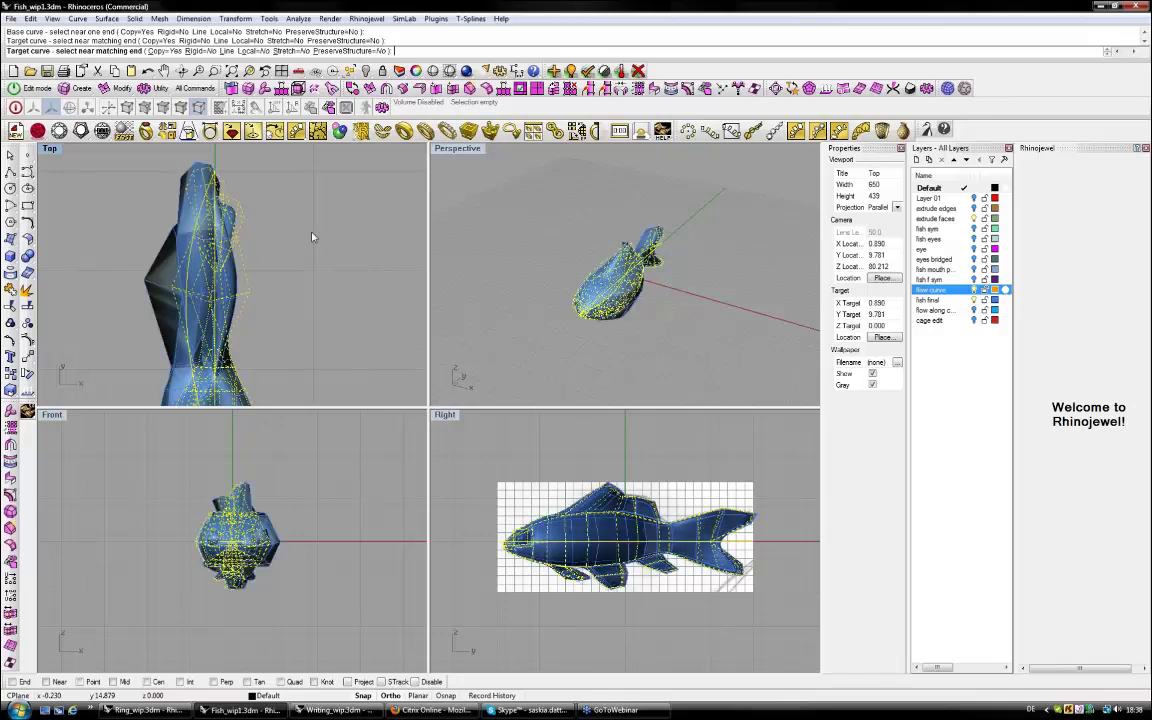
Cancel the repeated Flow command and delete the surplus mesh copy of the fish.
{"action": "right_click", "coordinate": [311, 252]}
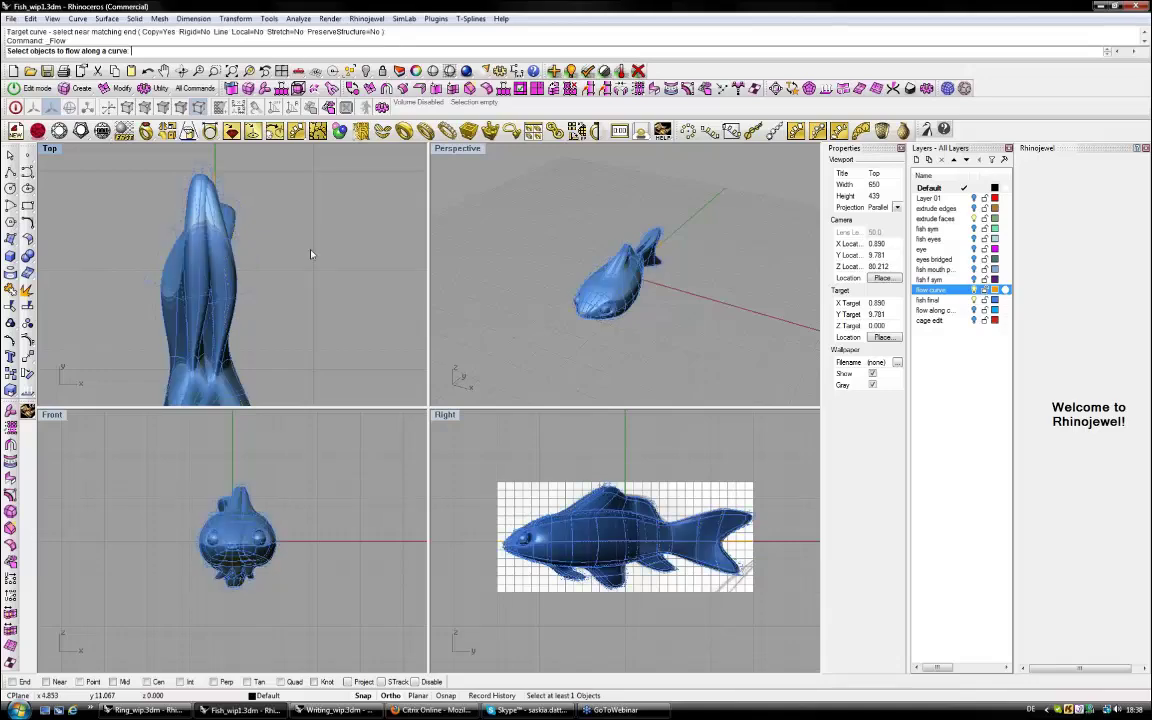
{"action": "key", "text": "ctrl+z"}
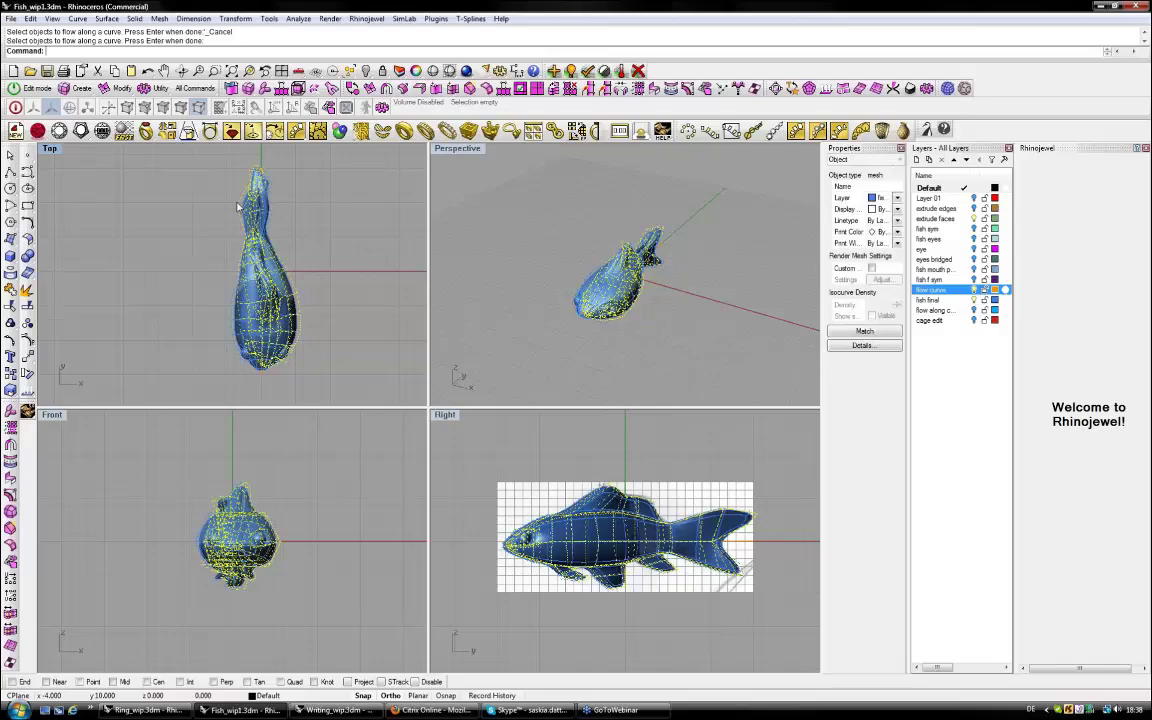
{"action": "key", "text": "Delete"}
Select the bent T-Splines fish, turn edit mode back on and move it sideways along X, clear of the original fish.
{"action": "left_click", "coordinate": [245, 212]}
{"action": "left_click", "coordinate": [288, 243]}
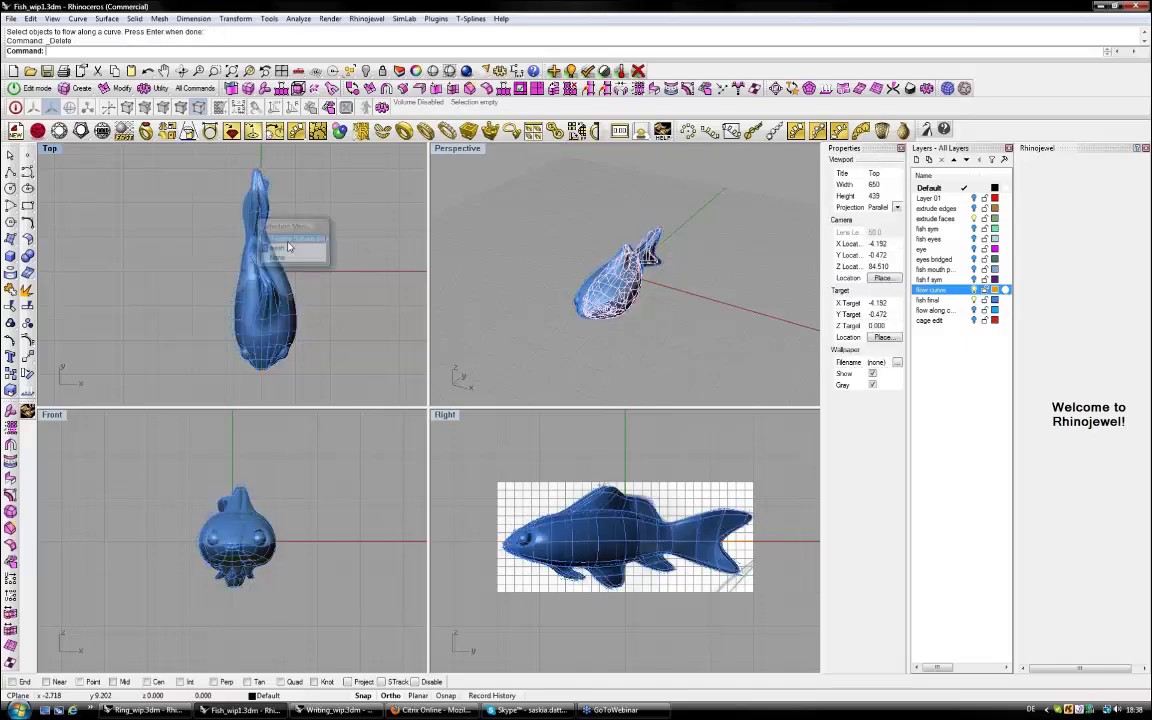
{"action": "left_click", "coordinate": [289, 244]}
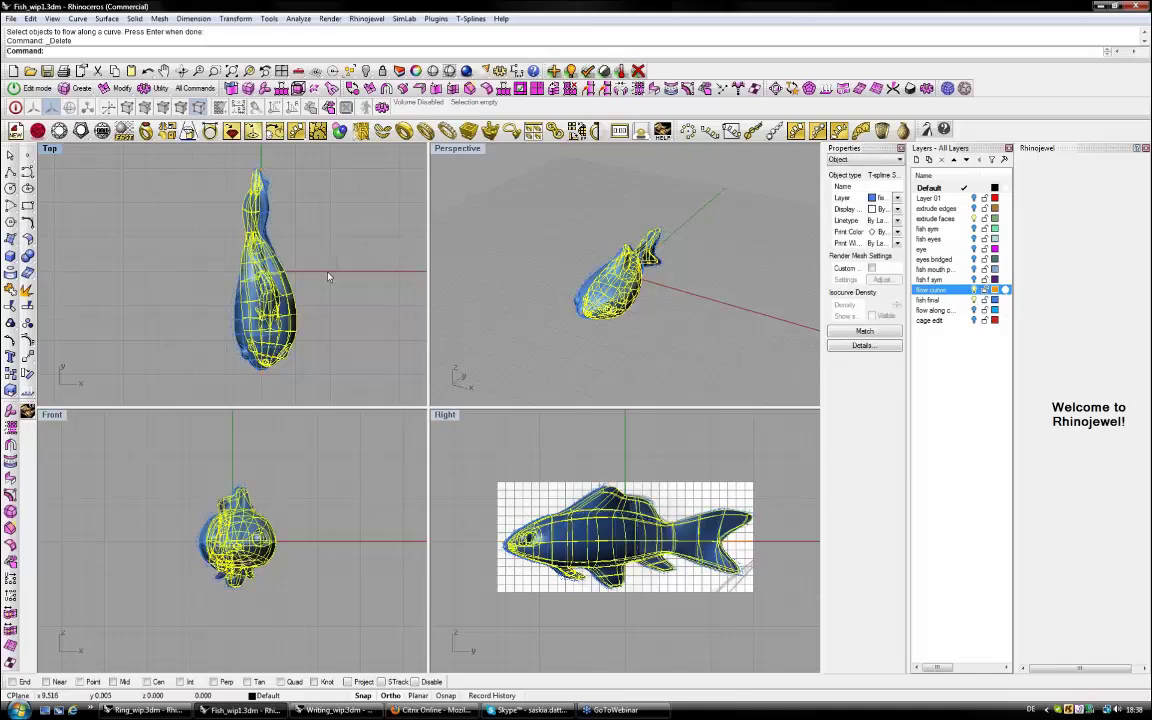
{"action": "right_click_drag", "start_coordinate": [328, 277], "coordinate": [300, 270]}
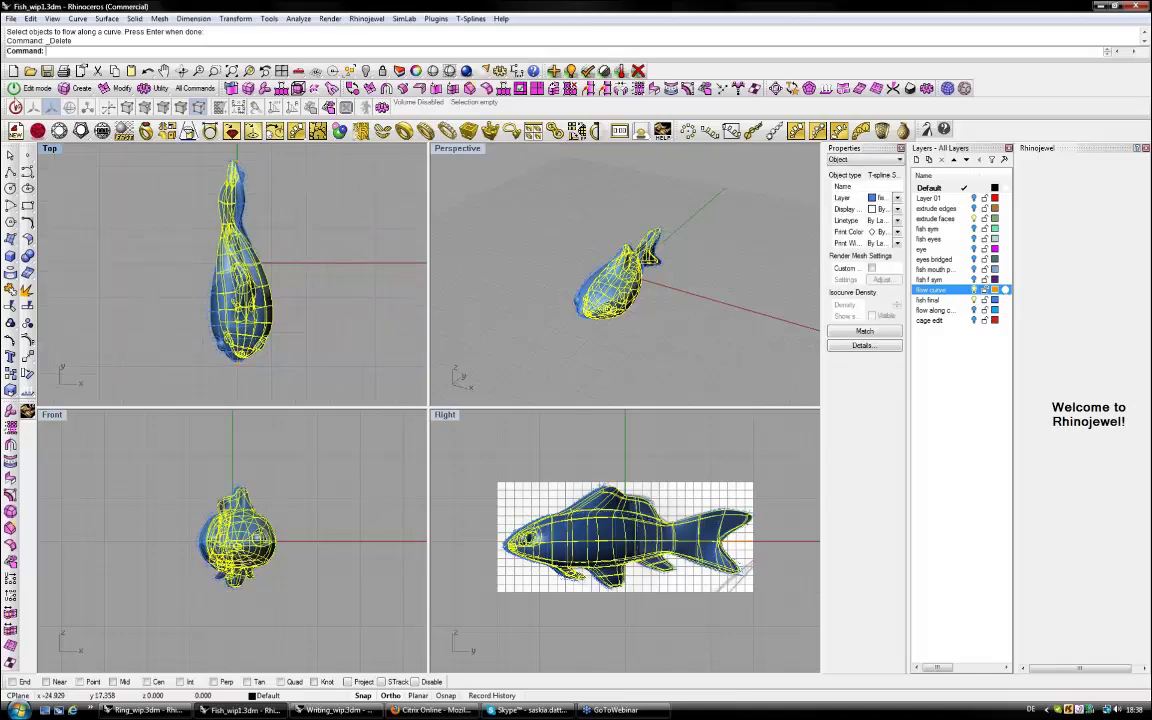
{"action": "left_click", "coordinate": [15, 106]}
{"action": "left_click", "coordinate": [385, 158]}
{"action": "left_click_drag", "start_coordinate": [298, 257], "coordinate": [196, 250]}
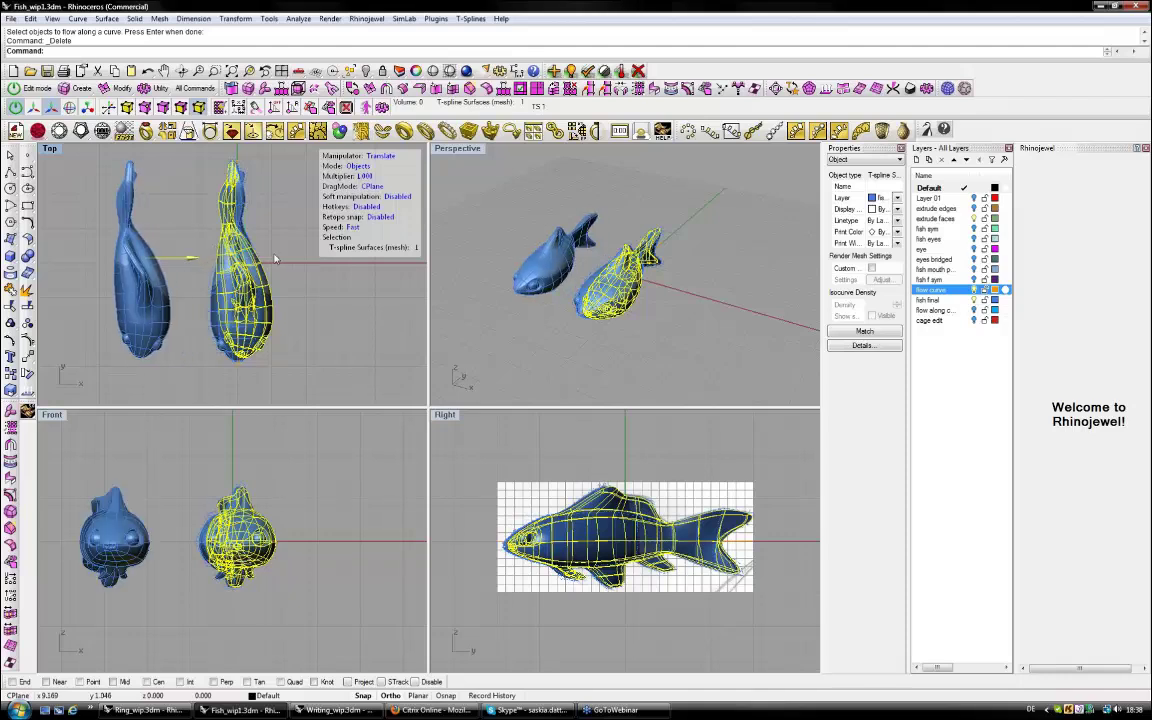
Delete the surplus mesh overlapping the original fish and clear the selection.
{"action": "left_click", "coordinate": [332, 266]}
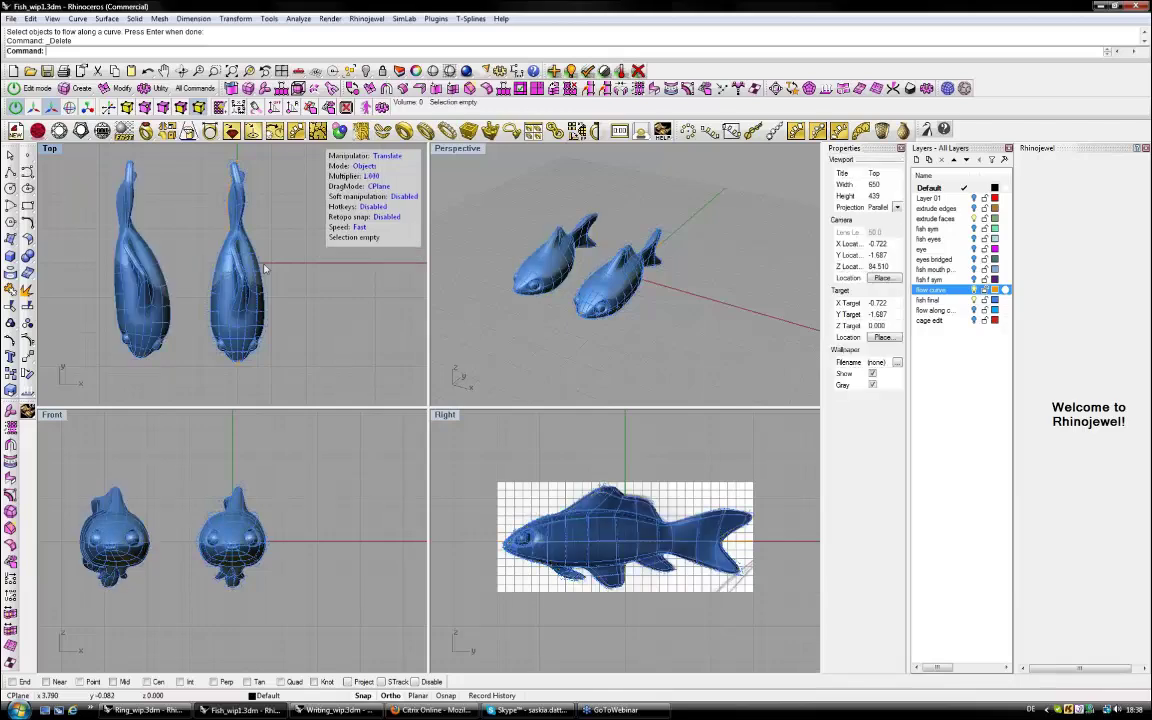
{"action": "left_click", "coordinate": [262, 267]}
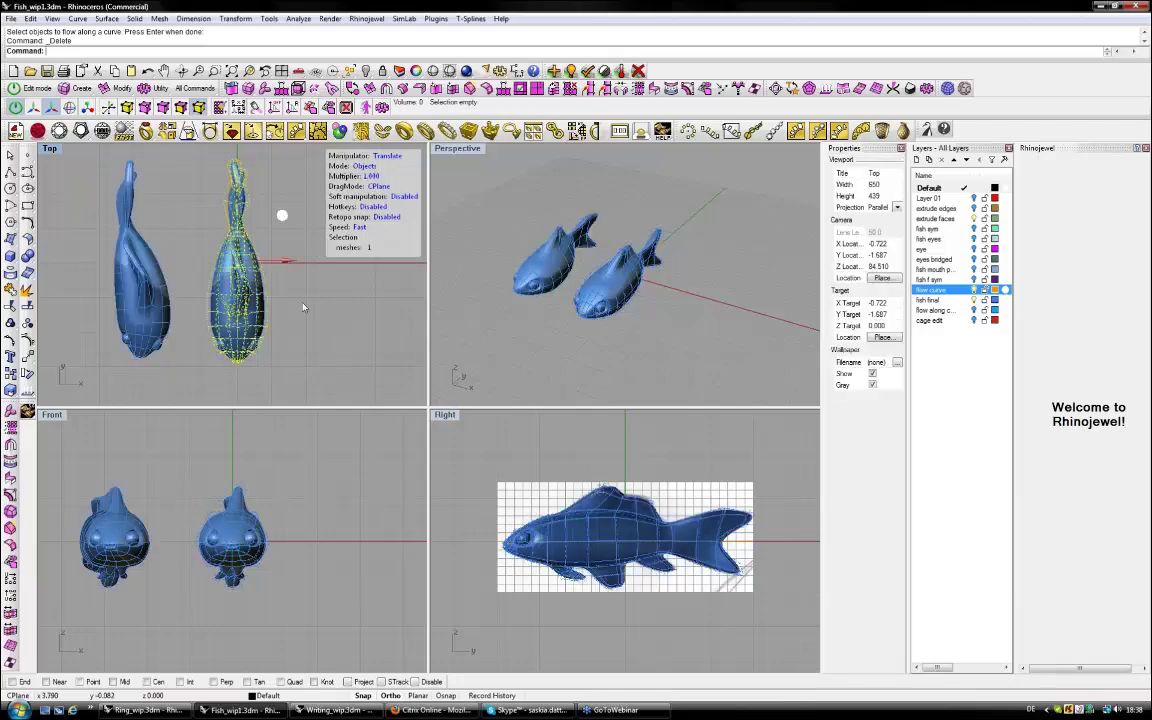
{"action": "key", "text": "Delete"}
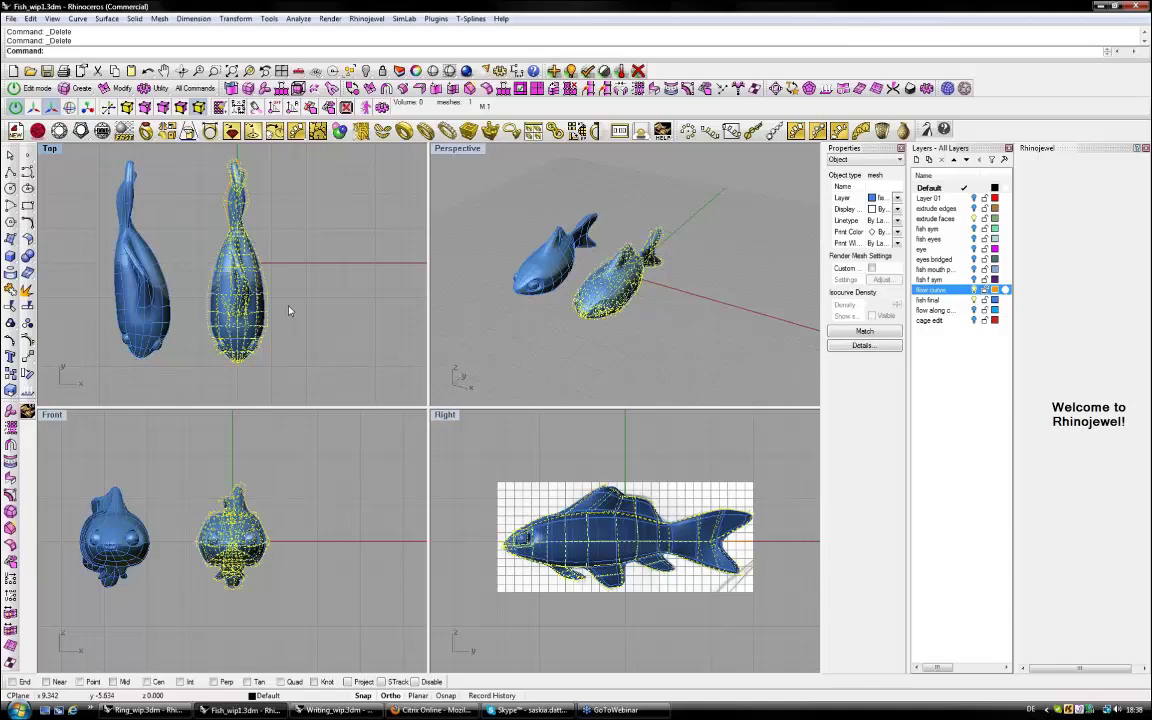
{"action": "left_click", "coordinate": [289, 310]}
Compare the bent fish with the original in the top and perspective views, and select the bent fish.
{"action": "right_click_drag", "start_coordinate": [289, 310], "coordinate": [276, 312]}
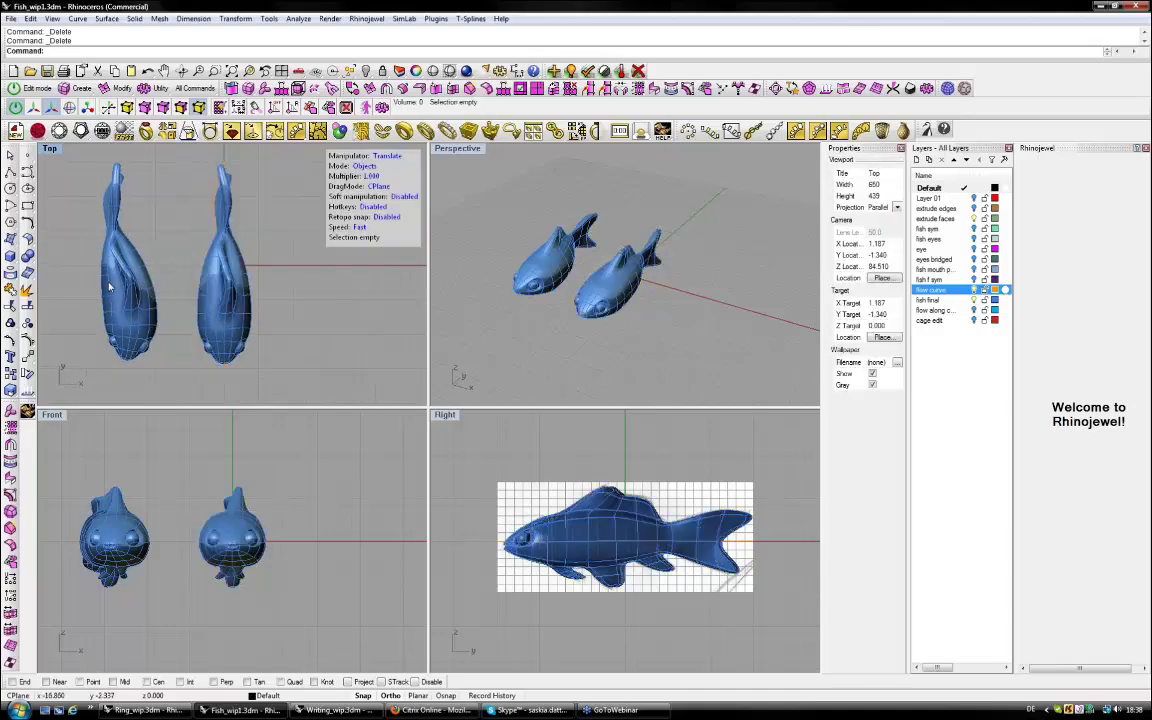
{"action": "right_click_drag", "start_coordinate": [110, 288], "coordinate": [128, 307]}
{"action": "scroll", "coordinate": [128, 307], "scroll_direction": "down", "scroll_amount": 2}
{"action": "scroll", "coordinate": [536, 310], "scroll_direction": "up", "scroll_amount": 3}
{"action": "right_click_drag", "start_coordinate": [536, 310], "coordinate": [510, 318]}
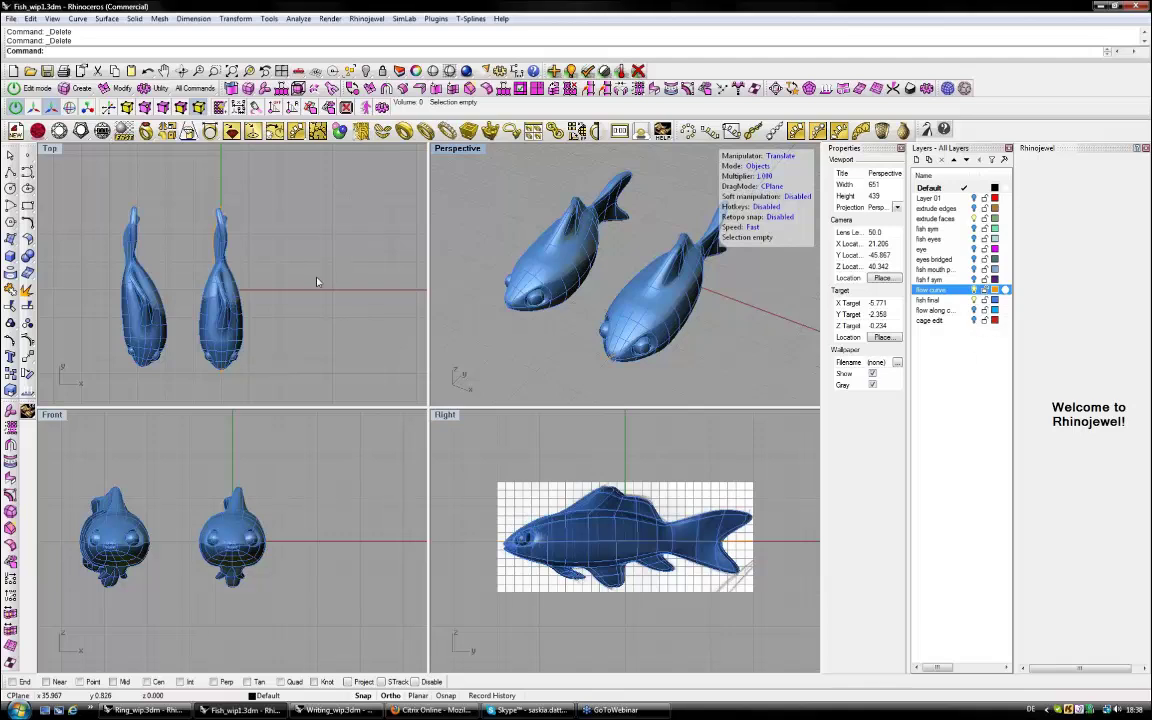
{"action": "left_click", "coordinate": [158, 318]}
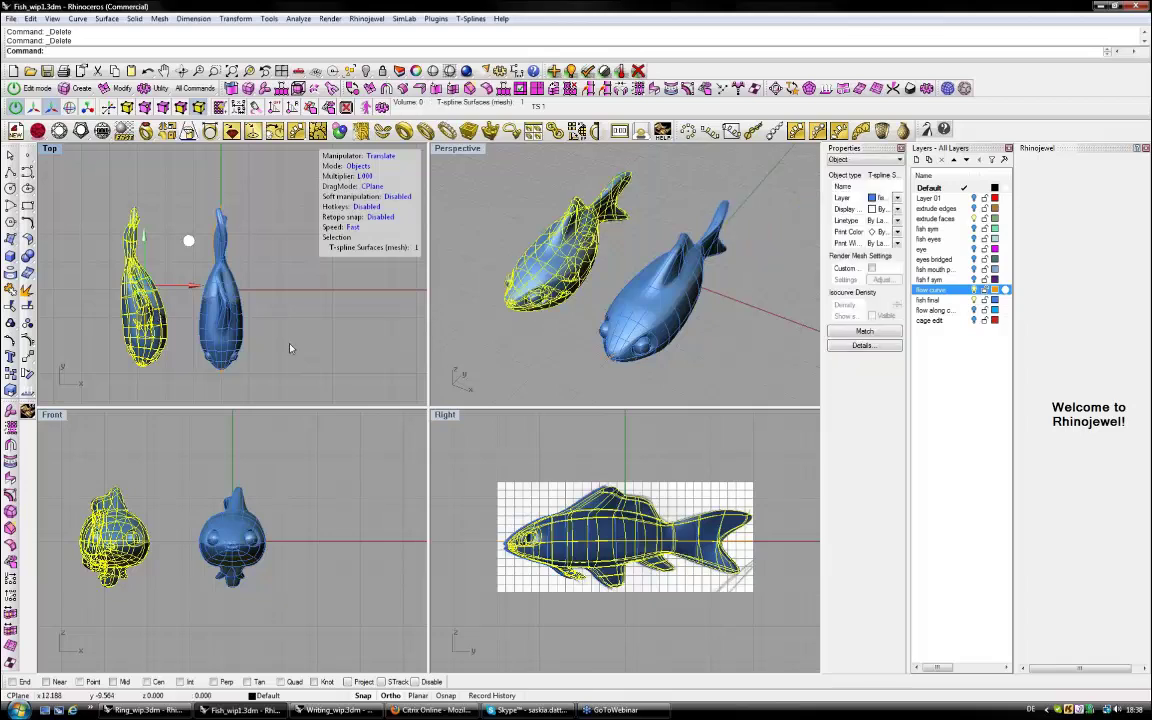
Delete the bent fish, then briefly show the "flow along curve" layer to view its bent version and hide it again.
{"action": "key", "text": "Delete"}
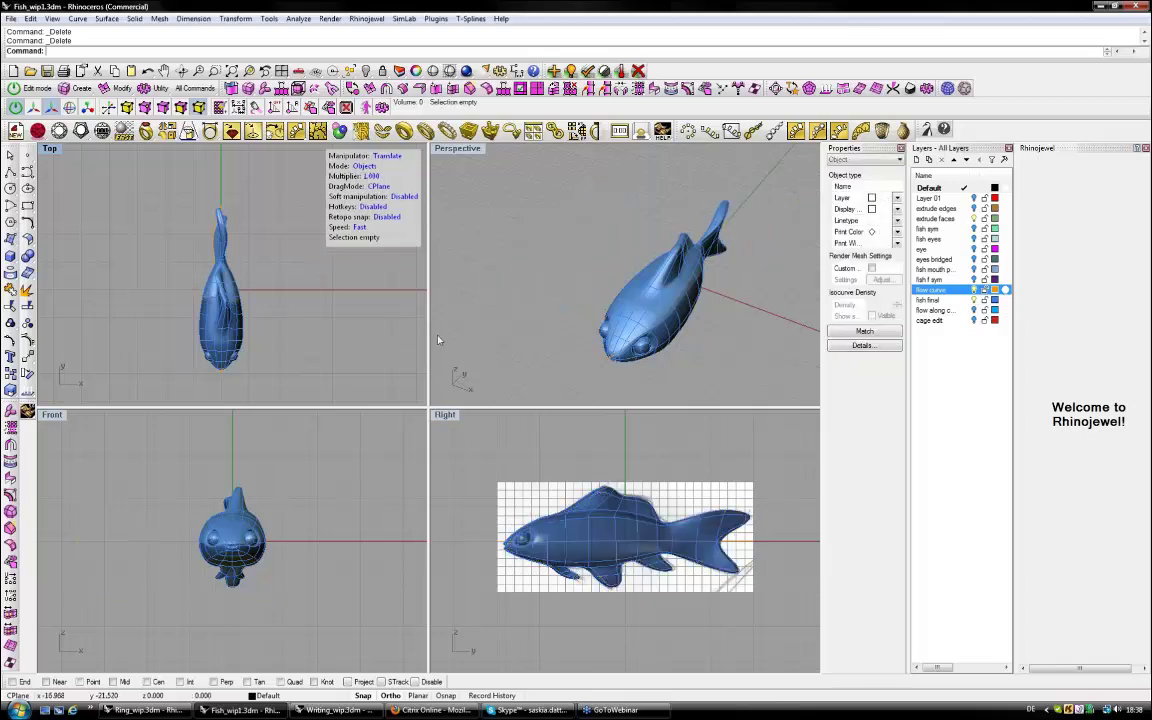
{"action": "left_click", "coordinate": [940, 310]}
{"action": "left_click", "coordinate": [974, 313]}
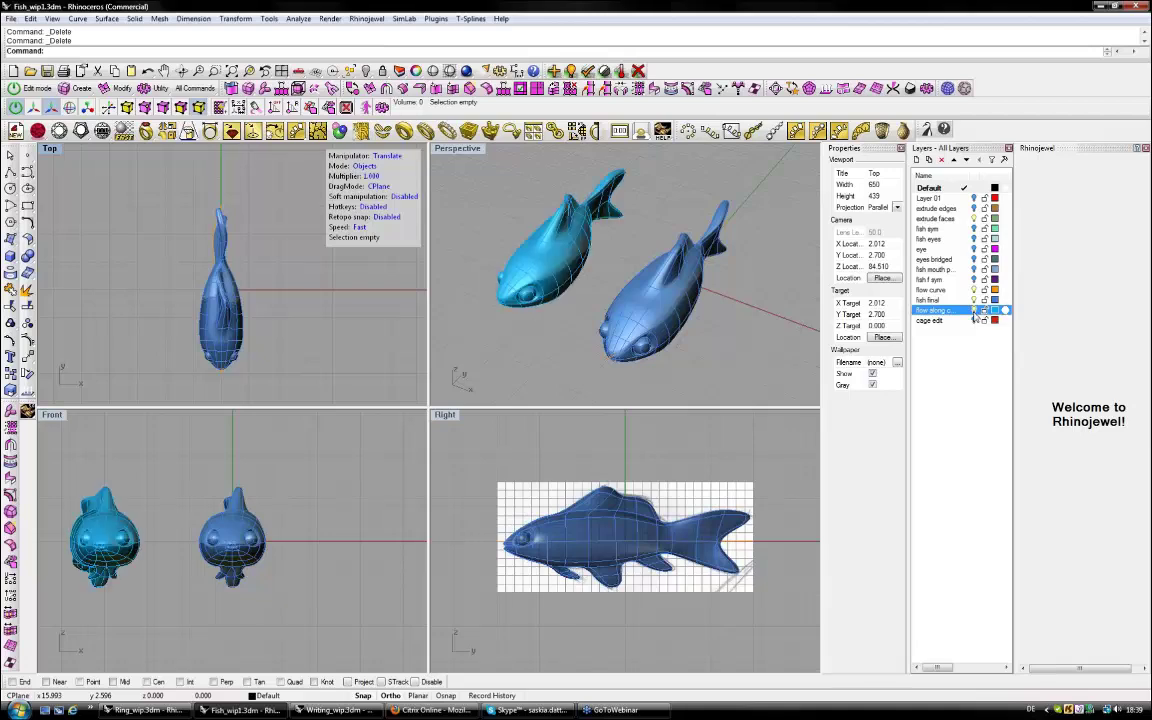
{"action": "left_click", "coordinate": [974, 313]}
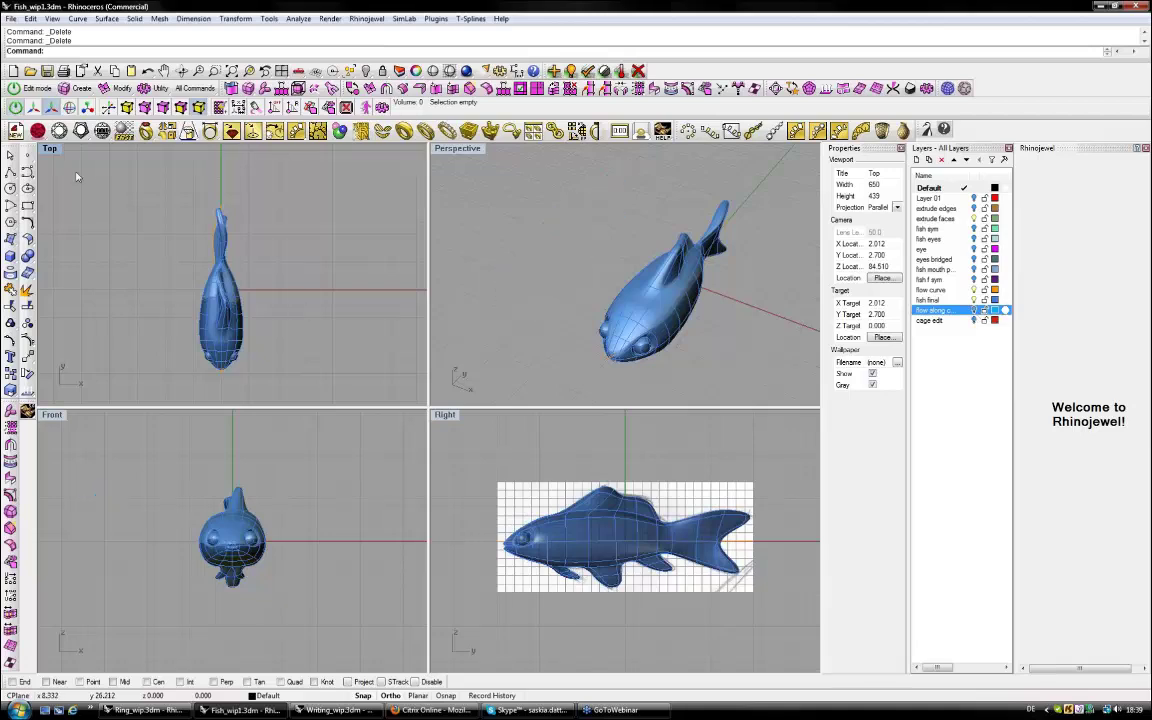
Copy the original fish in place and hide one of the two coincident fish.
{"action": "left_click", "coordinate": [206, 292]}
{"action": "left_click", "coordinate": [10, 374]}
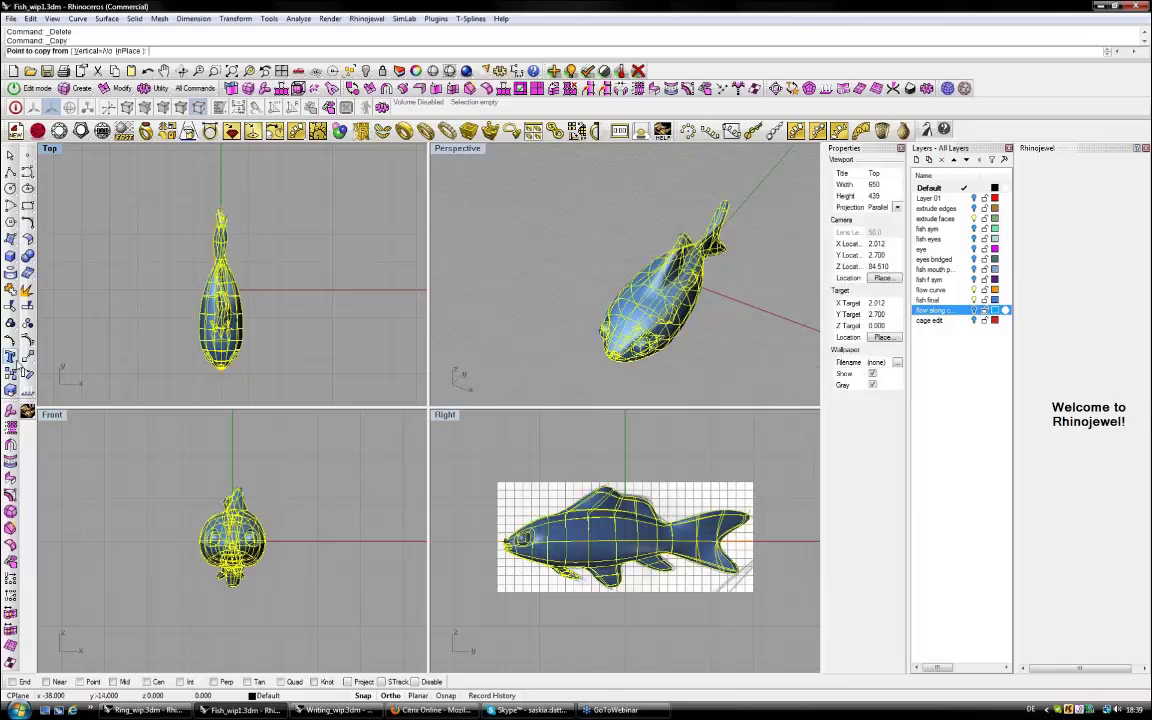
{"action": "left_click", "coordinate": [131, 51]}
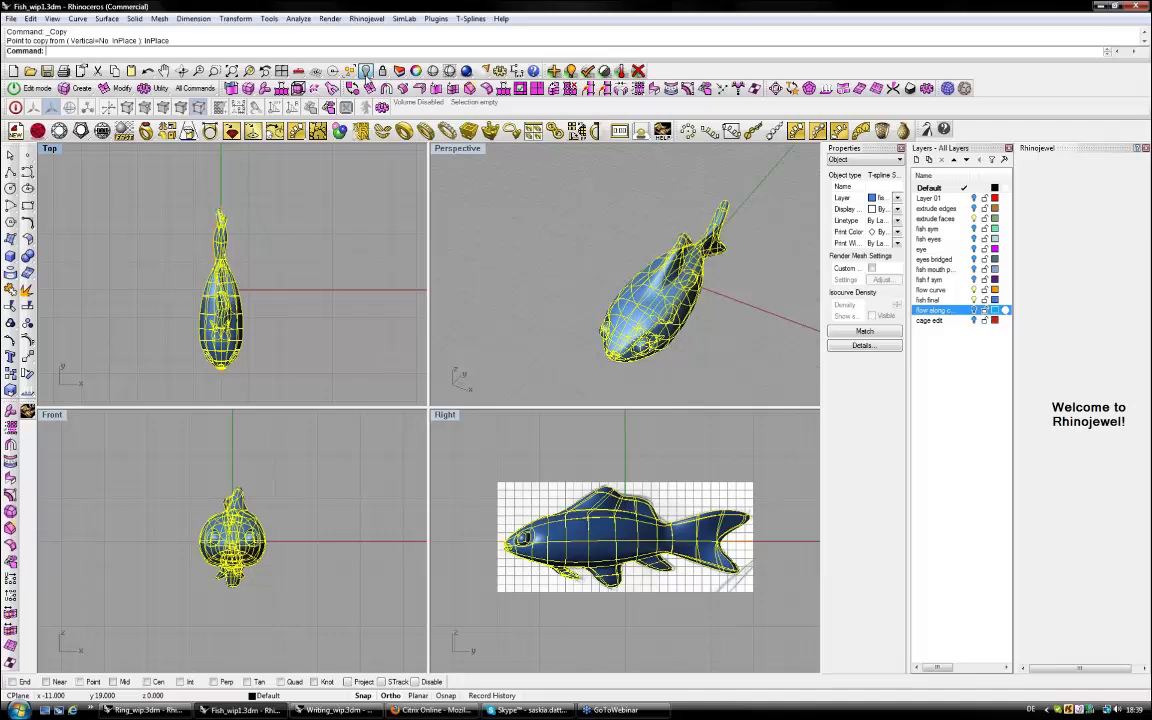
{"action": "left_click", "coordinate": [366, 71]}
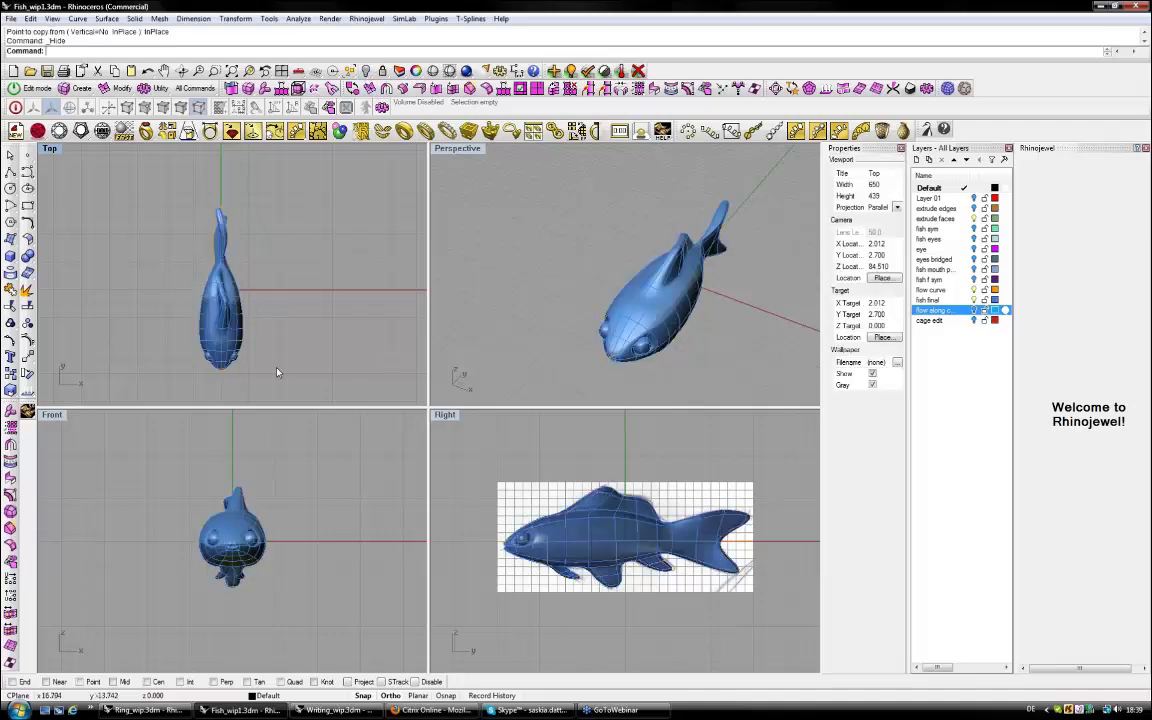
Cage-edit the visible fish with a world-aligned bounding box, 4 points and degree 3 in X, Y and Z, and the Global region.
{"action": "right_click_drag", "start_coordinate": [279, 338], "coordinate": [283, 318]}
{"action": "left_click", "coordinate": [27, 357]}
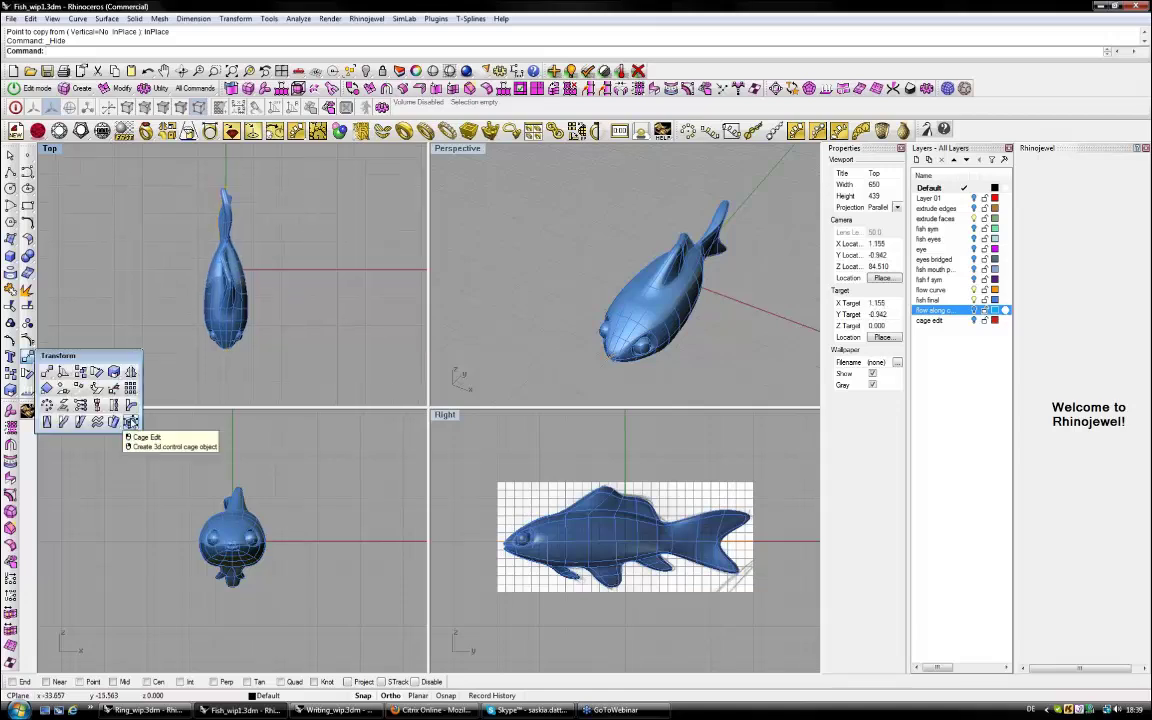
{"action": "left_click", "coordinate": [131, 422]}
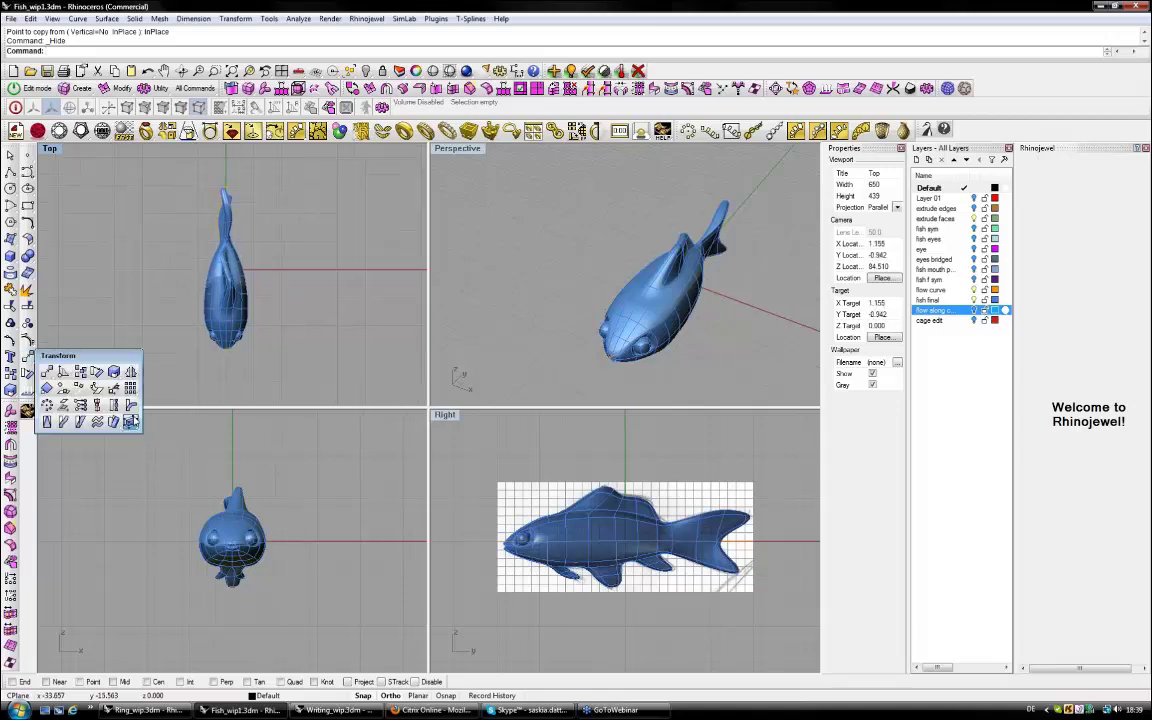
{"action": "left_click", "coordinate": [213, 273]}
{"action": "left_click", "coordinate": [213, 273]}
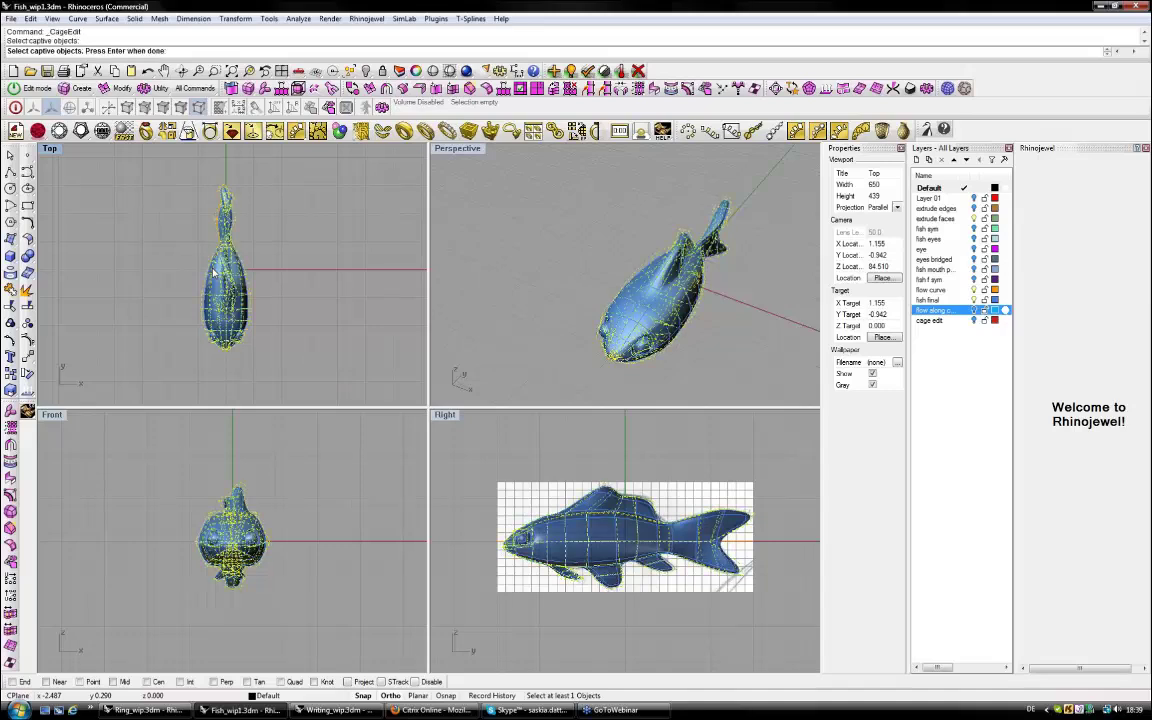
{"action": "key", "text": "Return"}
{"action": "left_click", "coordinate": [97, 51]}
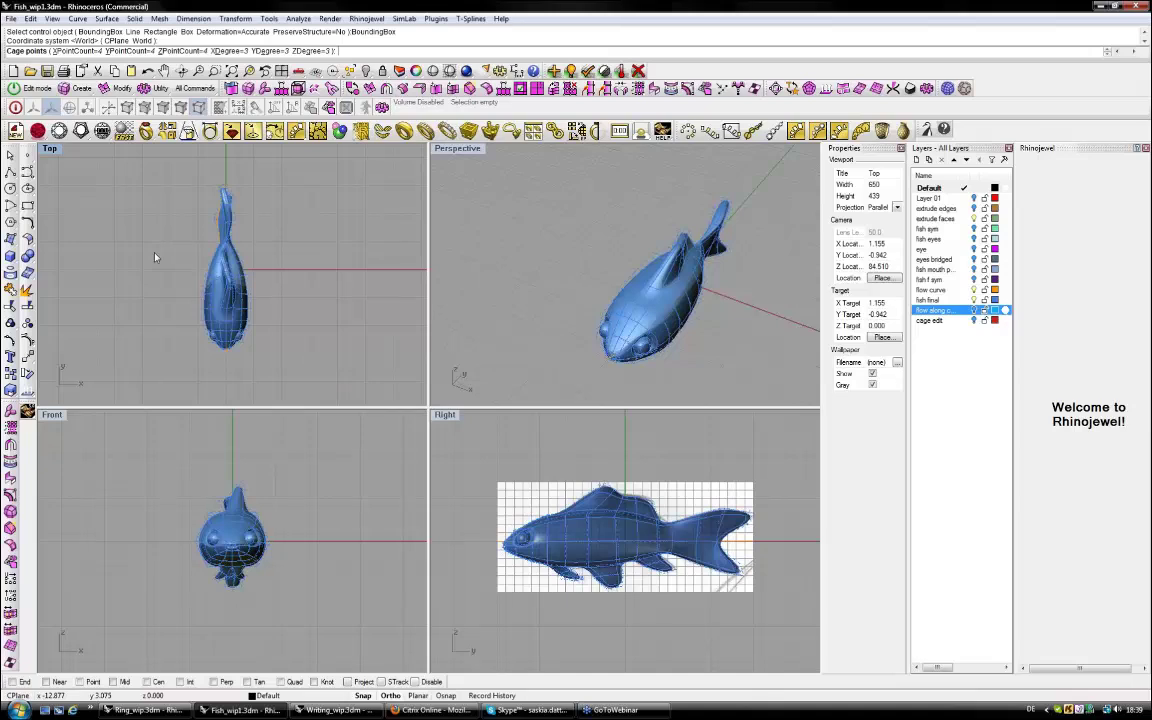
{"action": "key", "text": "Return"}
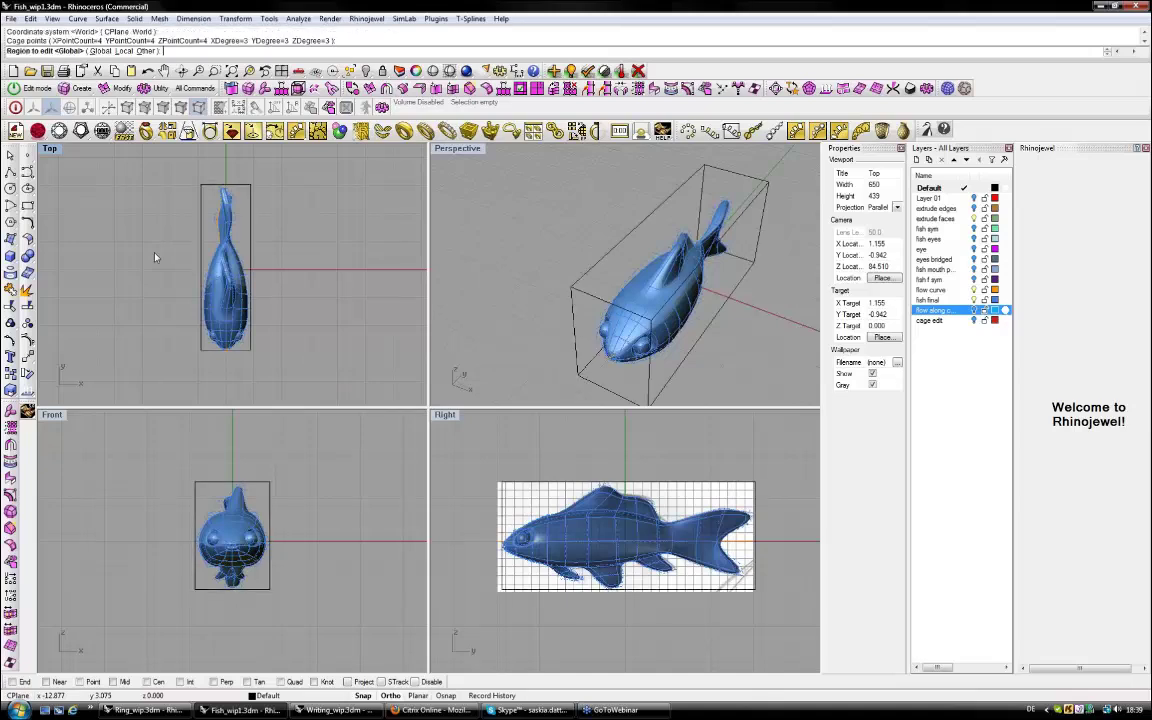
{"action": "key", "text": "Return"}
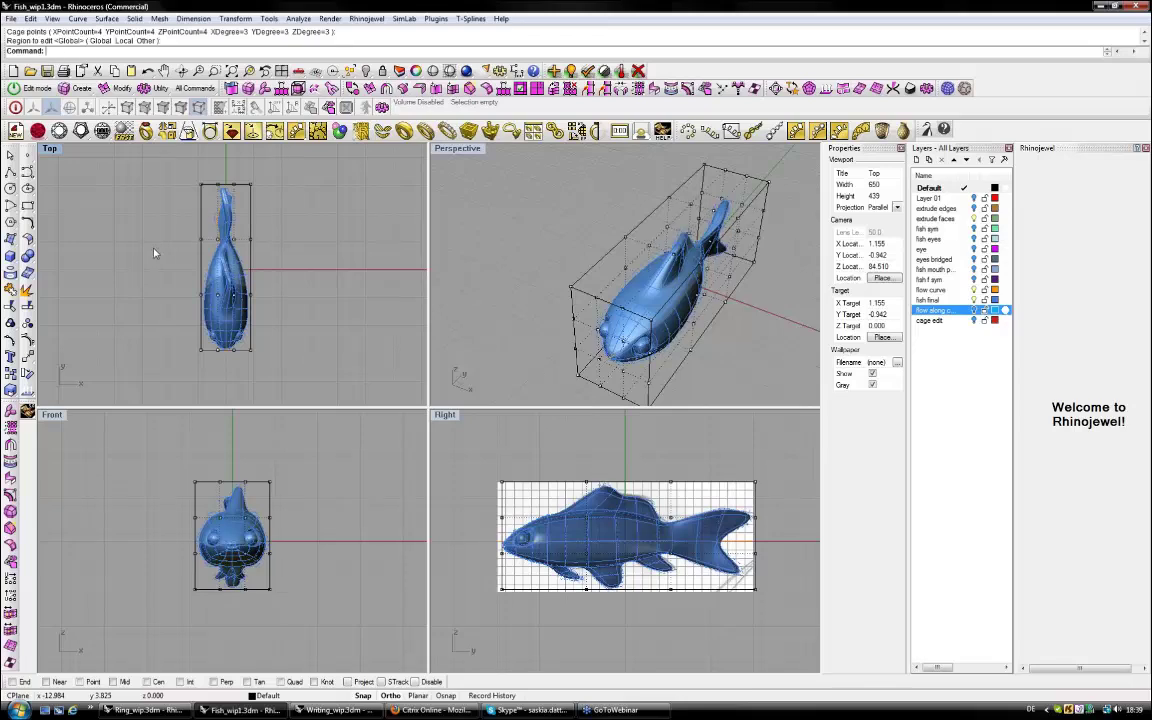
Enable T-Splines edit mode with the Translate manipulator and move the 16 tail-end cage points toward positive X in the top view.
{"action": "right_click_drag", "start_coordinate": [154, 253], "coordinate": [148, 270]}
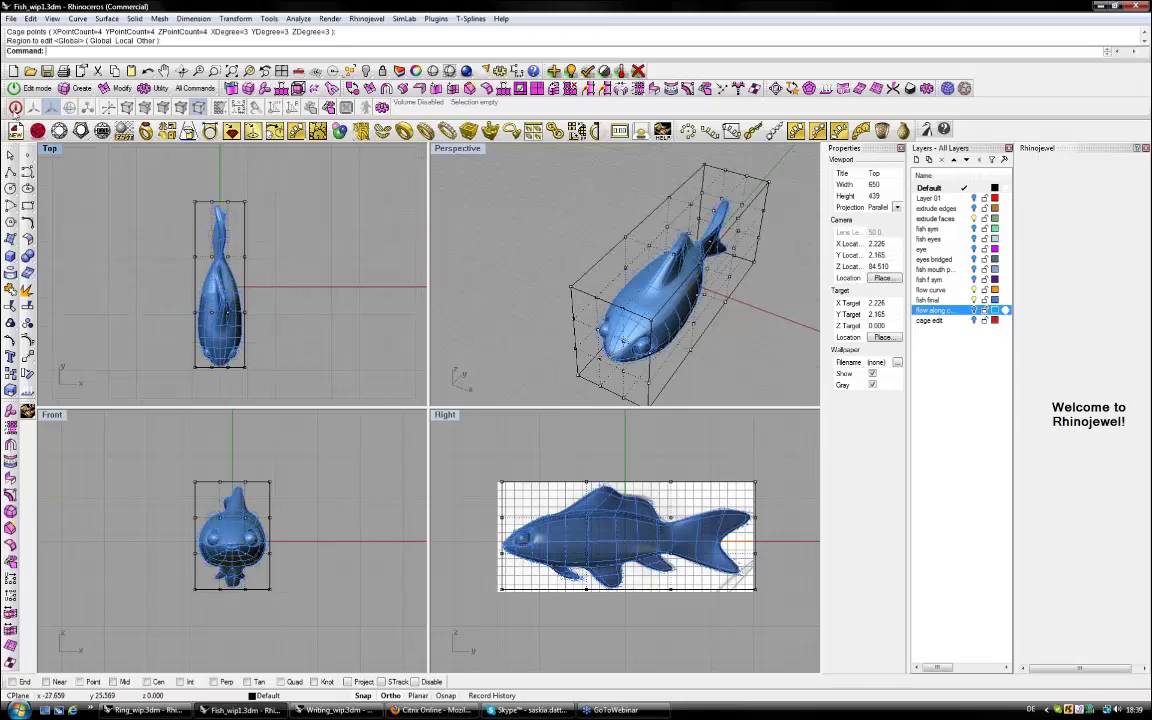
{"action": "left_click", "coordinate": [16, 108]}
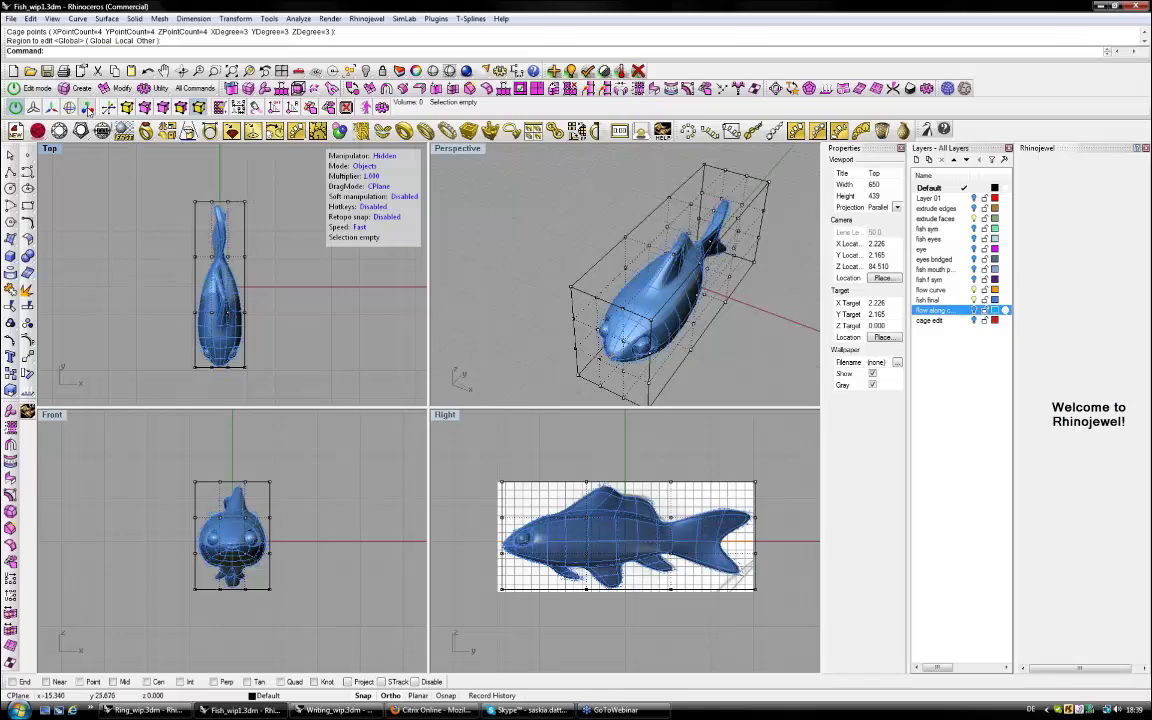
{"action": "left_click", "coordinate": [88, 110]}
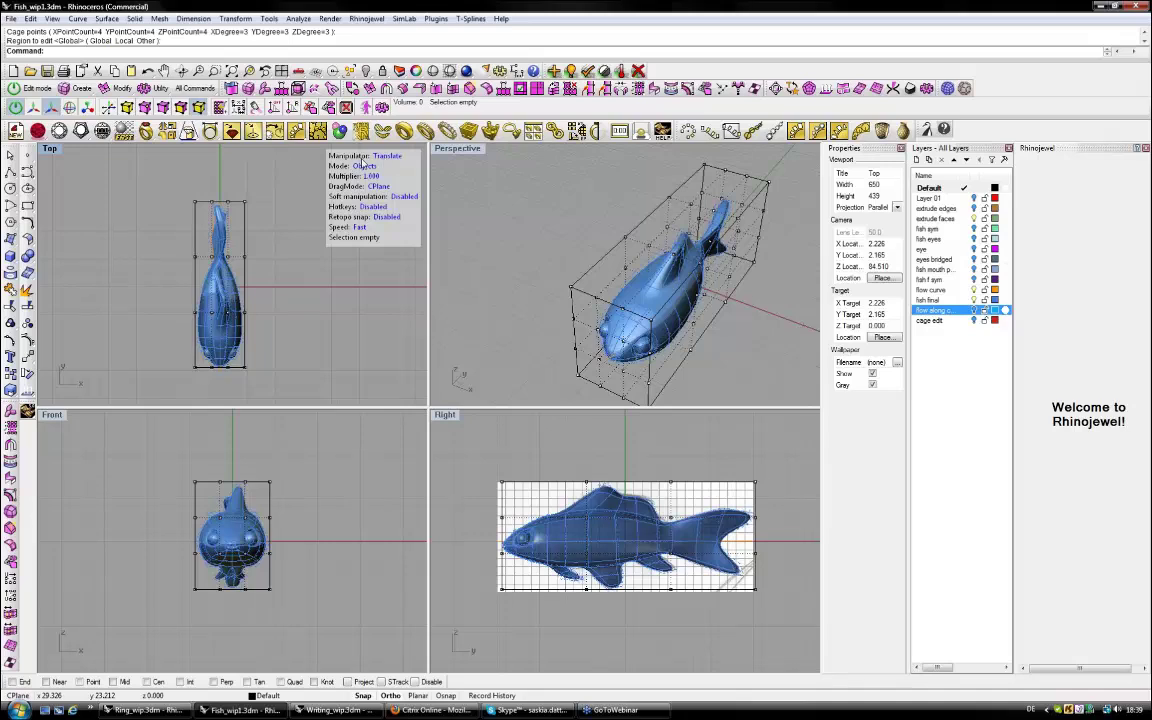
{"action": "left_click_drag", "start_coordinate": [164, 164], "coordinate": [248, 221]}
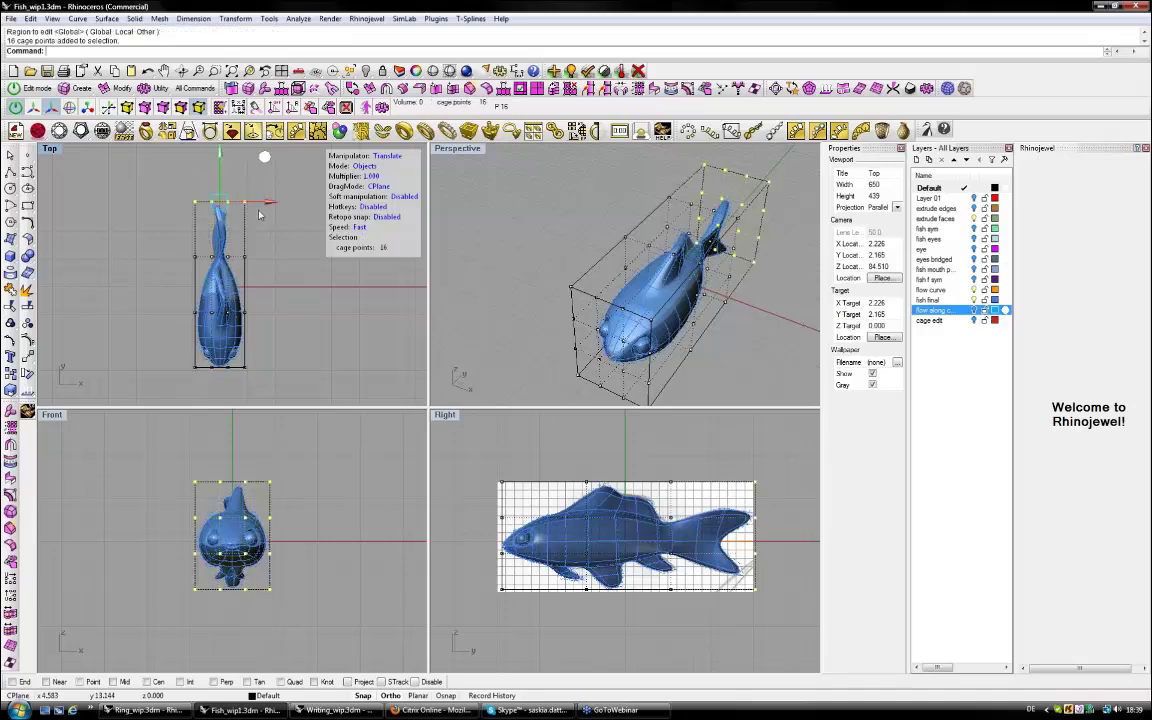
{"action": "left_click_drag", "start_coordinate": [258, 214], "coordinate": [283, 213]}
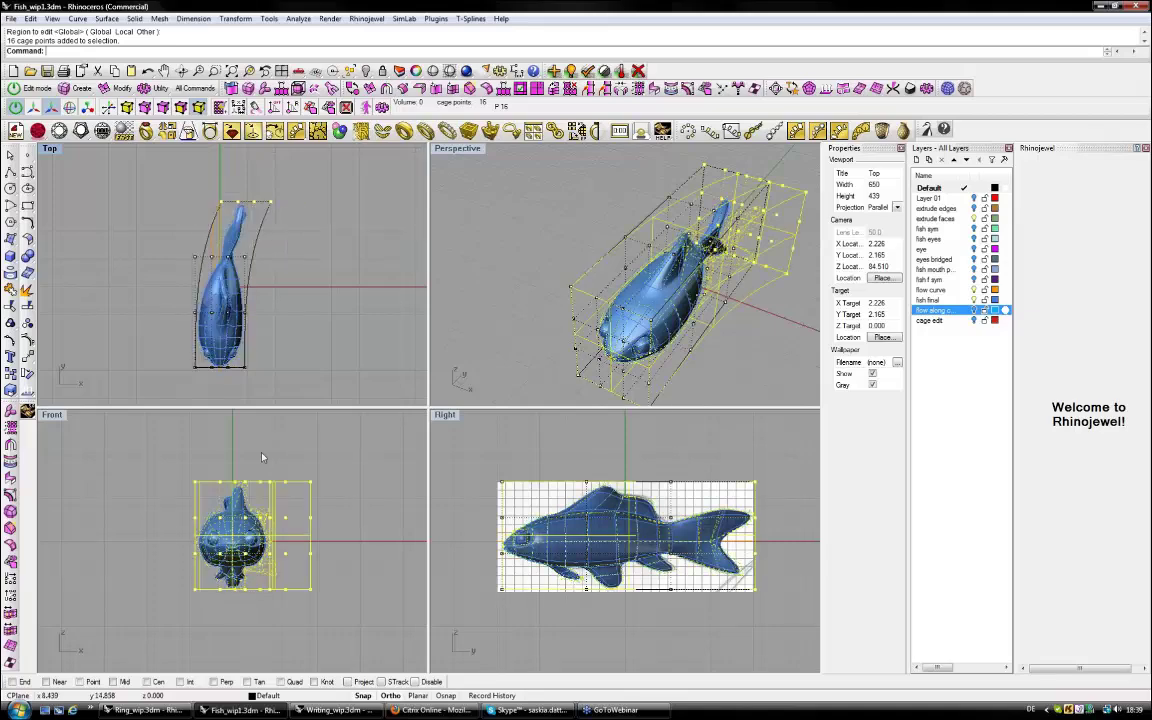
Rotate the tail-end cage points clockwise by about 32° in the front view and about 24° in the top view.
{"action": "right_click_drag", "start_coordinate": [263, 457], "coordinate": [226, 457]}
{"action": "left_click", "coordinate": [388, 423]}
{"action": "left_click_drag", "start_coordinate": [294, 524], "coordinate": [292, 557]}
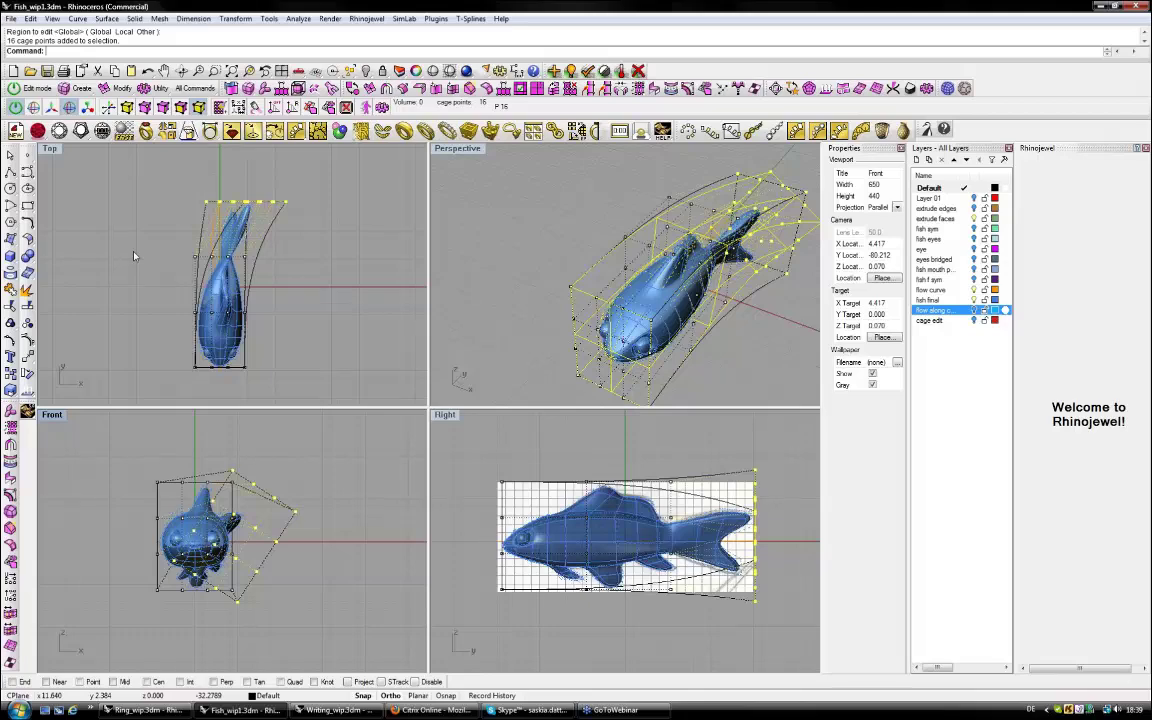
{"action": "left_click_drag", "start_coordinate": [134, 256], "coordinate": [106, 251]}
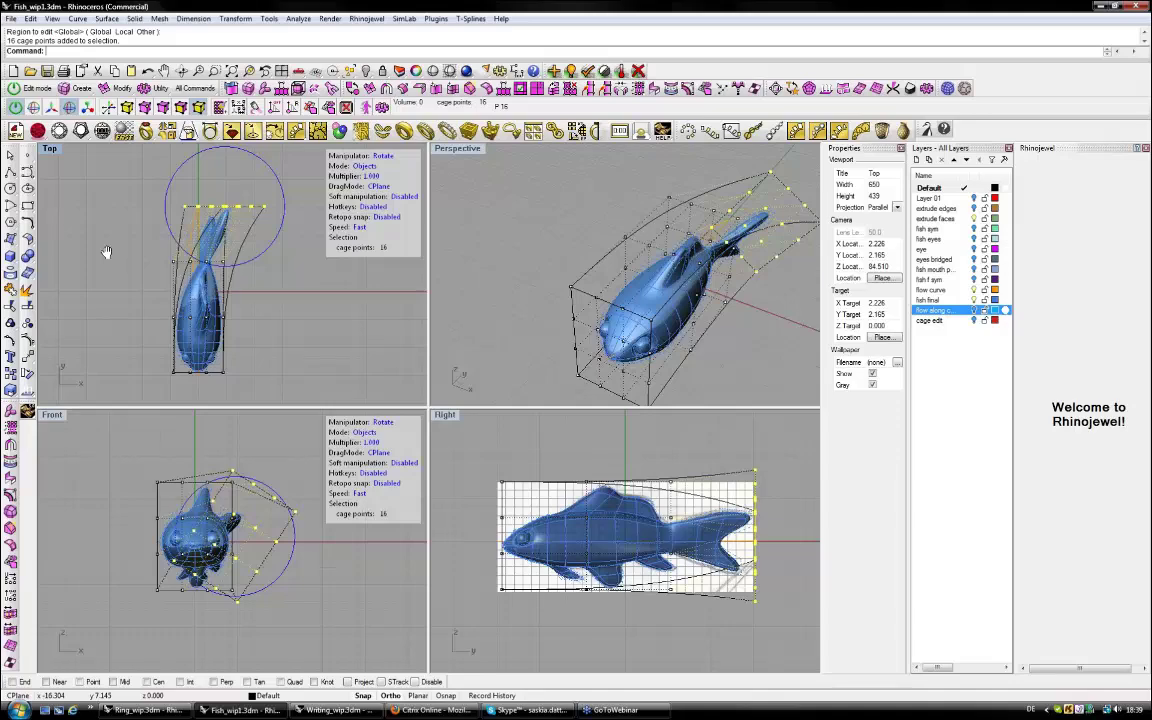
{"action": "left_click_drag", "start_coordinate": [106, 251], "coordinate": [136, 336]}
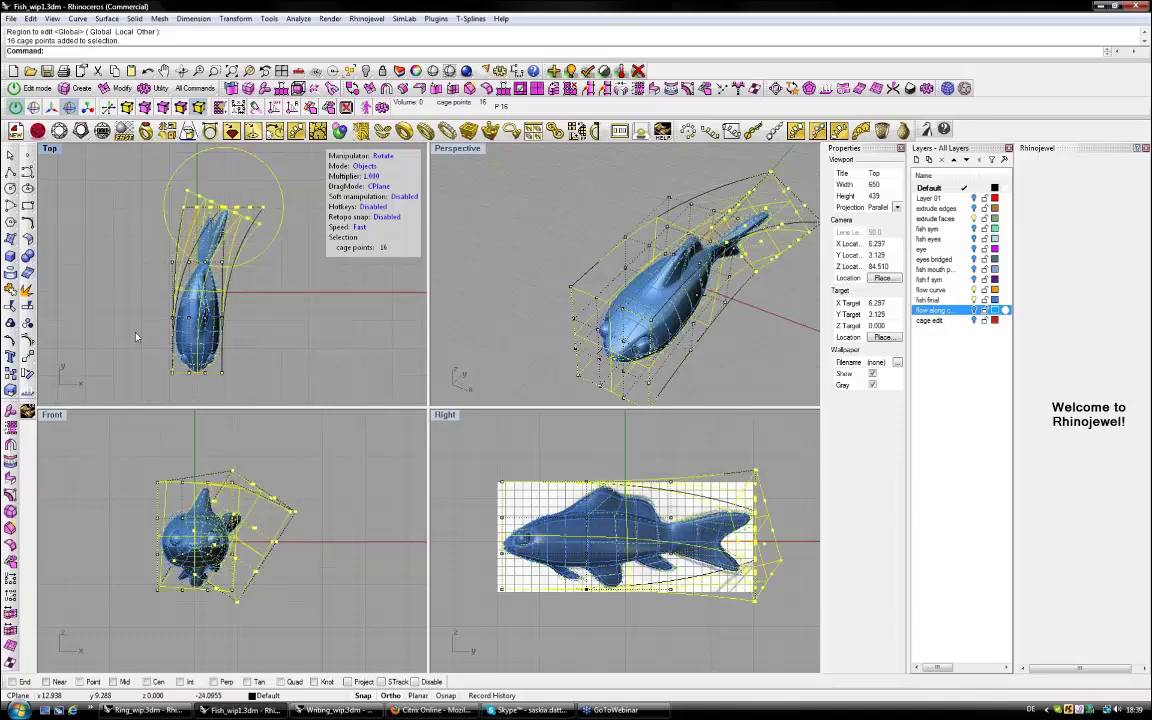
Shift the cage row behind the head slightly toward negative X and rotate the head-end row about 13° counterclockwise in the top view.
{"action": "left_click_drag", "start_coordinate": [136, 336], "coordinate": [139, 337]}
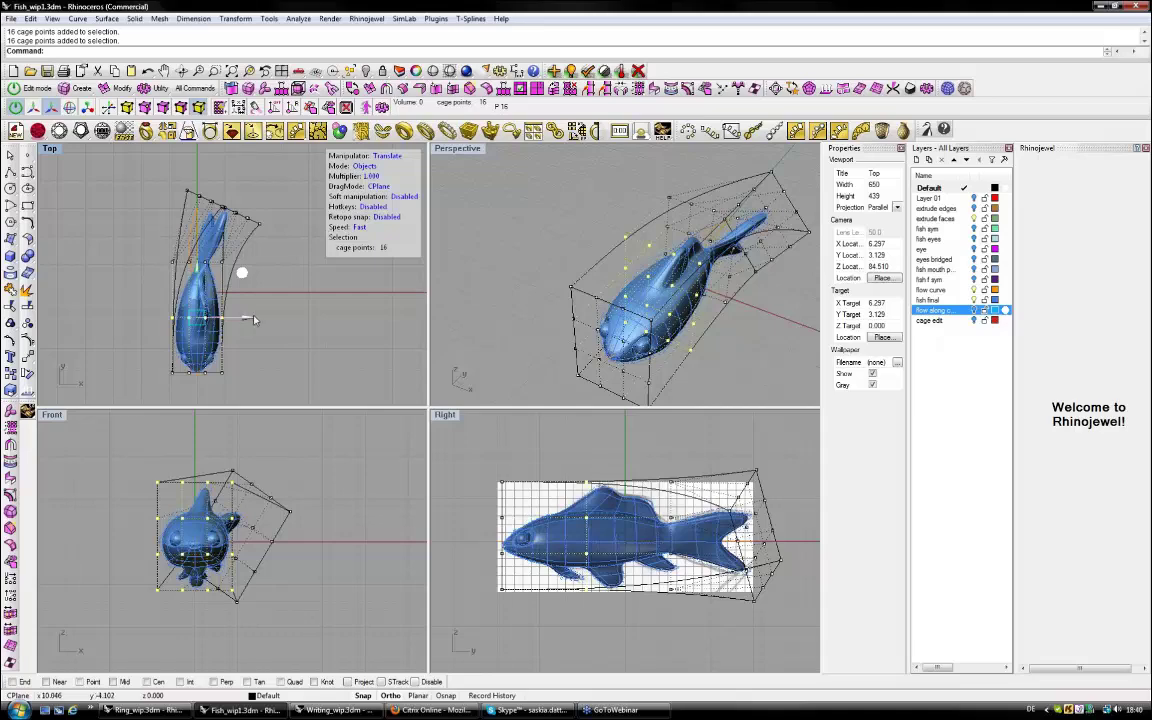
{"action": "left_click_drag", "start_coordinate": [253, 320], "coordinate": [249, 321]}
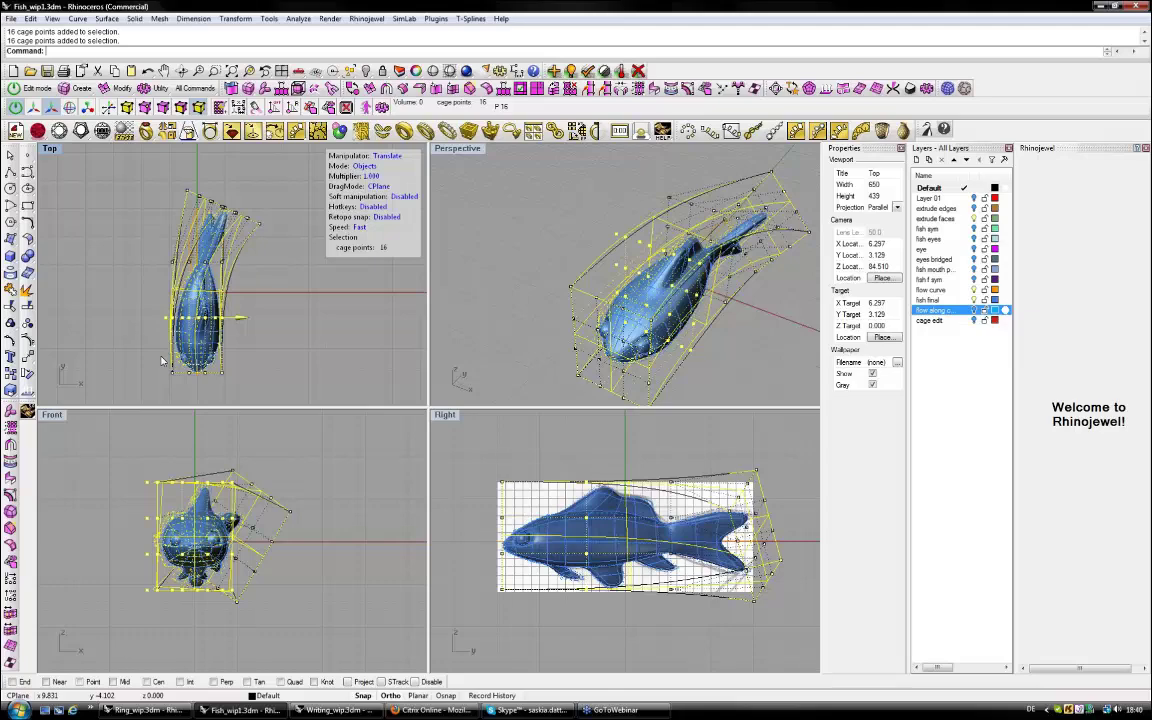
{"action": "left_click", "coordinate": [147, 349]}
{"action": "left_click_drag", "start_coordinate": [147, 349], "coordinate": [269, 352]}
{"action": "key", "text": "e"}
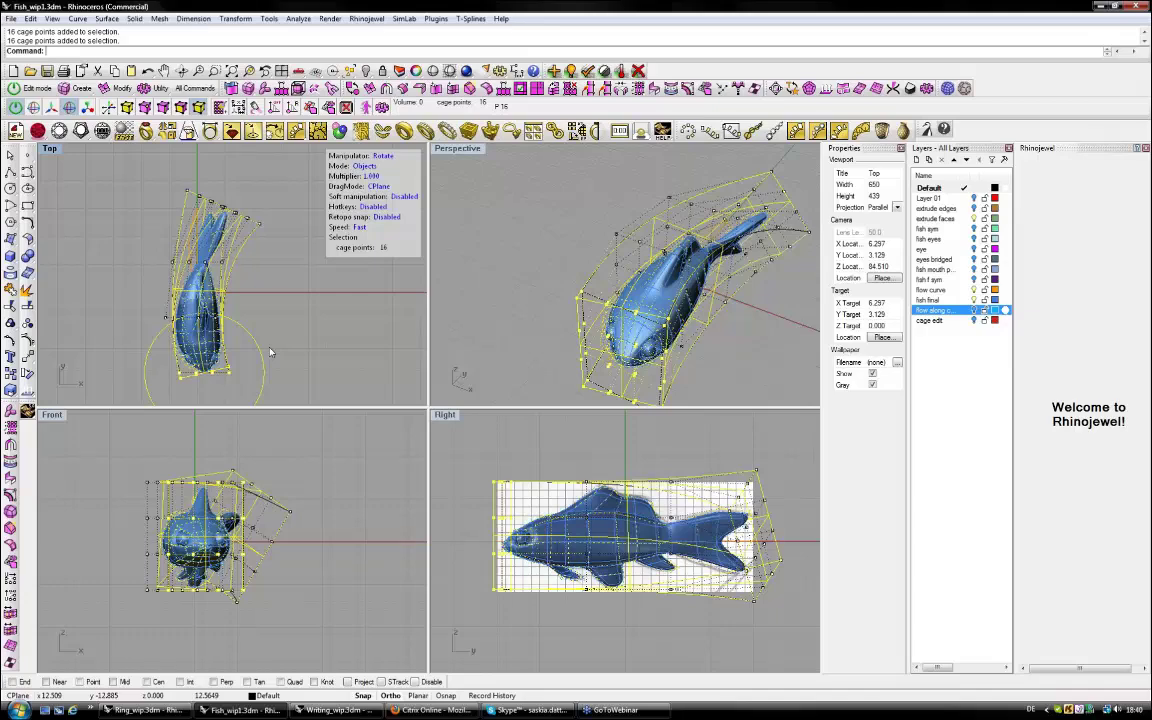
{"action": "left_click_drag", "start_coordinate": [270, 352], "coordinate": [270, 349]}
Cancel the repeated cage command, reselect the 16 cage points behind the head and move them farther toward negative X to bow the body.
{"action": "right_click_drag", "start_coordinate": [289, 533], "coordinate": [269, 538]}
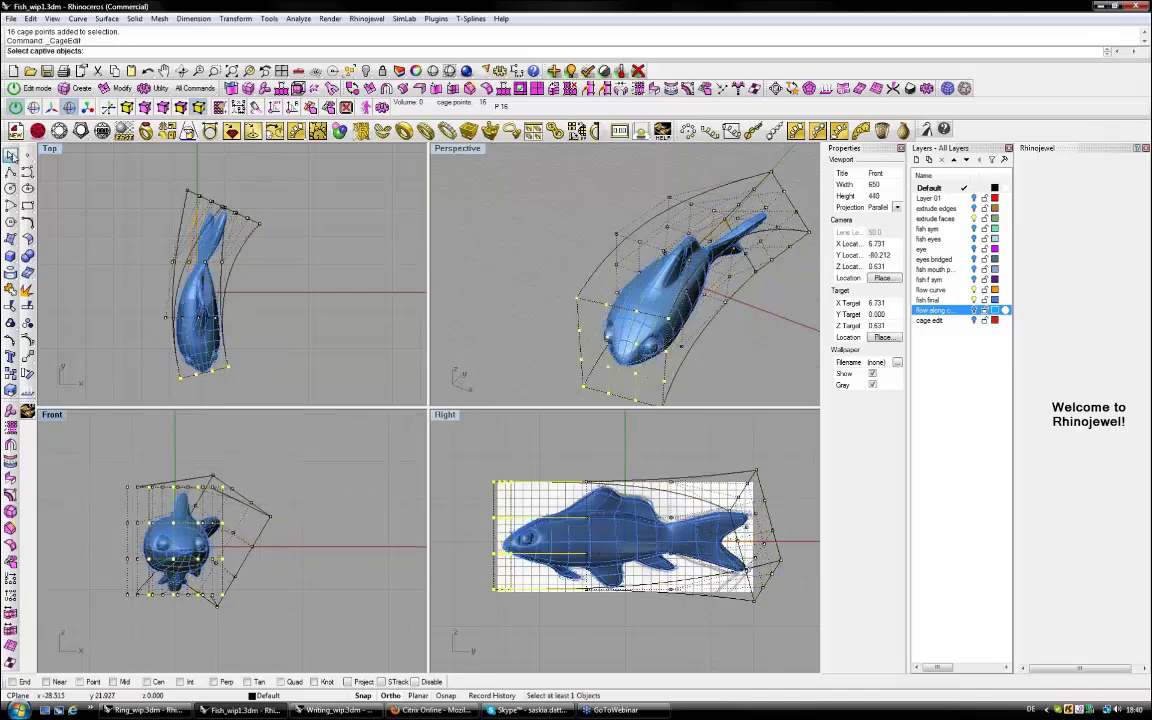
{"action": "key", "text": "Escape"}
{"action": "left_click_drag", "start_coordinate": [116, 302], "coordinate": [172, 320]}
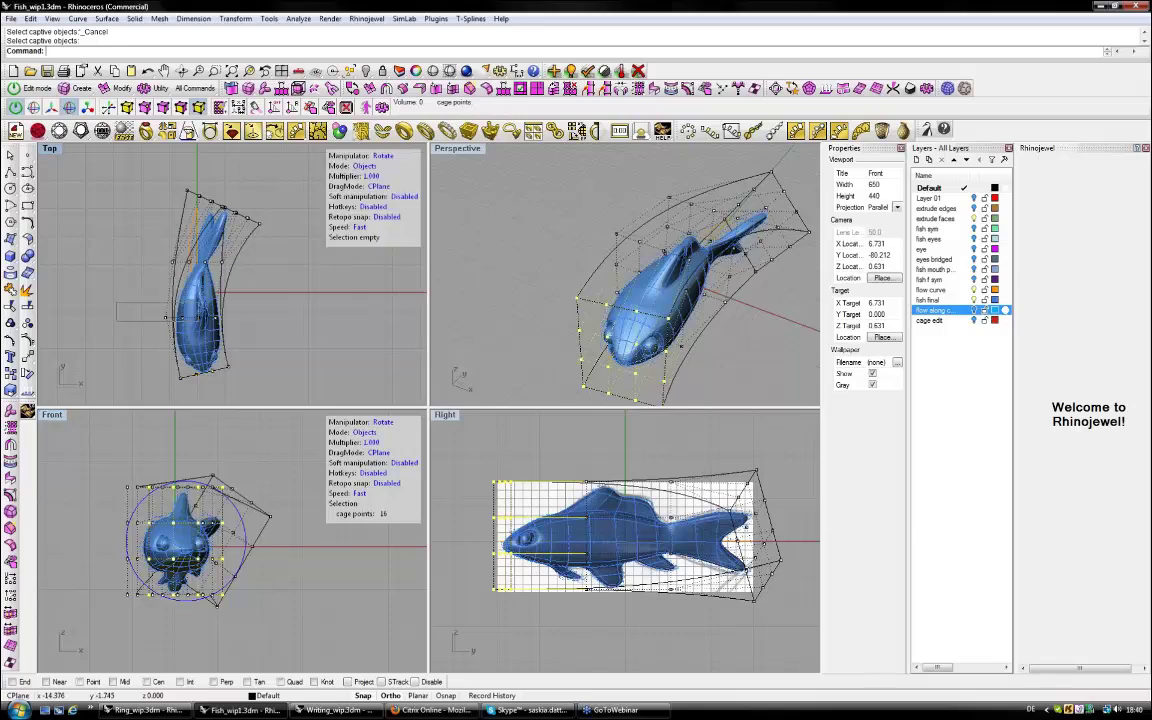
{"action": "left_click", "coordinate": [229, 333]}
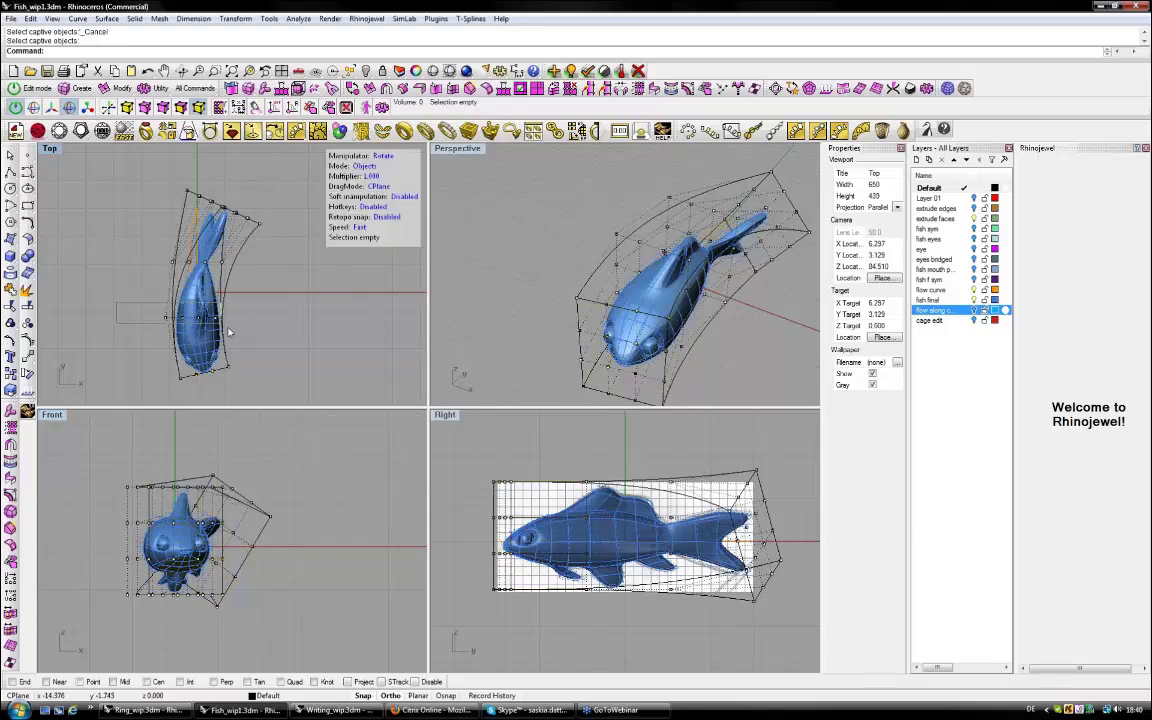
{"action": "left_click_drag", "start_coordinate": [229, 332], "coordinate": [234, 319]}
{"action": "key", "text": "w"}
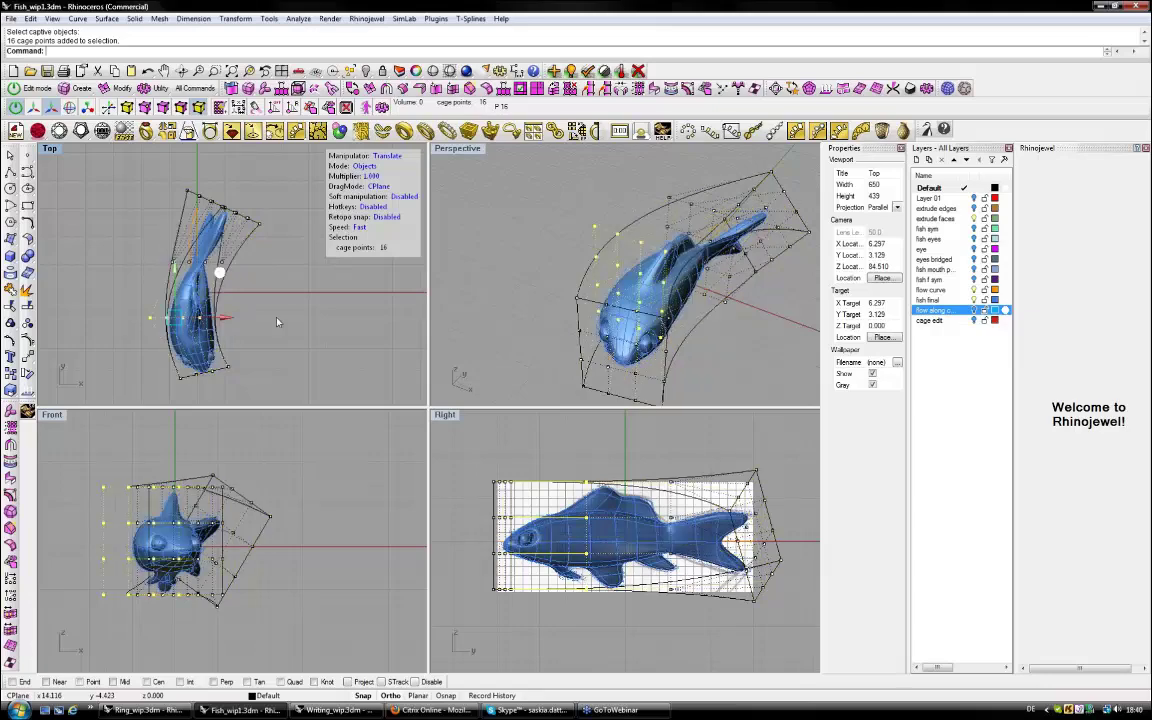
Turn off the cage points and delete the control cage around the deformed fish.
{"action": "left_click", "coordinate": [278, 322]}
{"action": "right_click_drag", "start_coordinate": [278, 322], "coordinate": [292, 307]}
{"action": "right_click", "coordinate": [28, 340]}
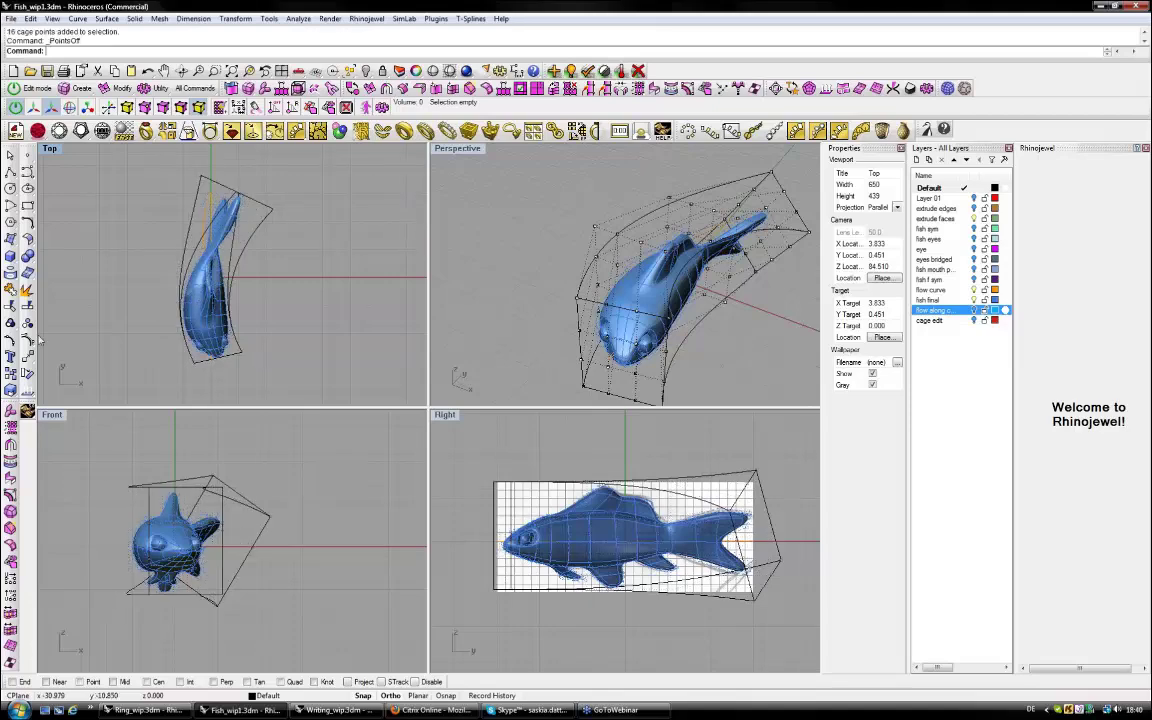
{"action": "left_click", "coordinate": [199, 203]}
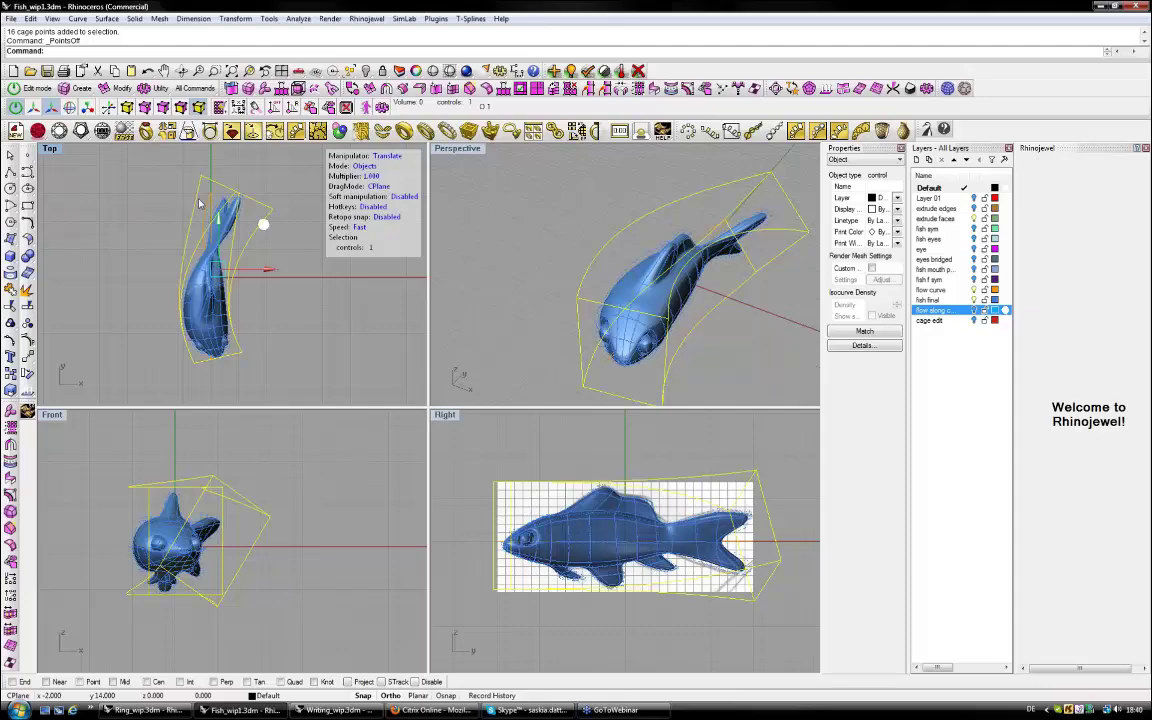
{"action": "key", "text": "Delete"}
Show the "flow along curve" and "cage edit" layers beside the deformed fish for comparison.
{"action": "left_click", "coordinate": [203, 297]}
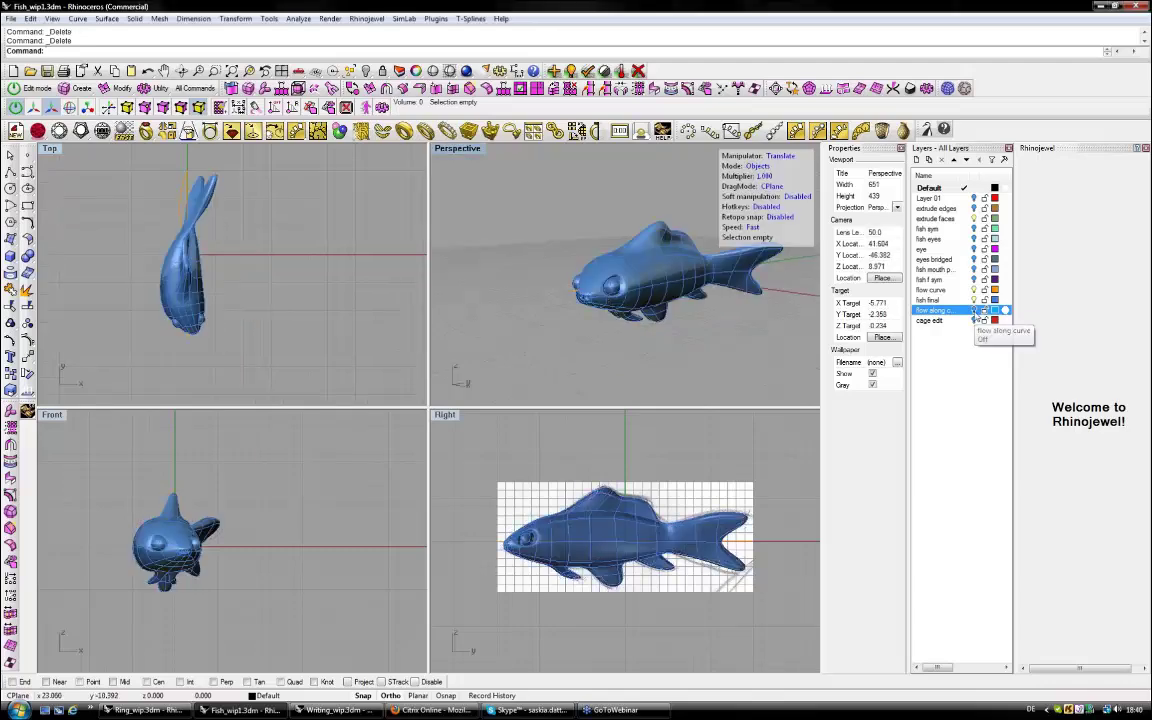
{"action": "left_click", "coordinate": [974, 312]}
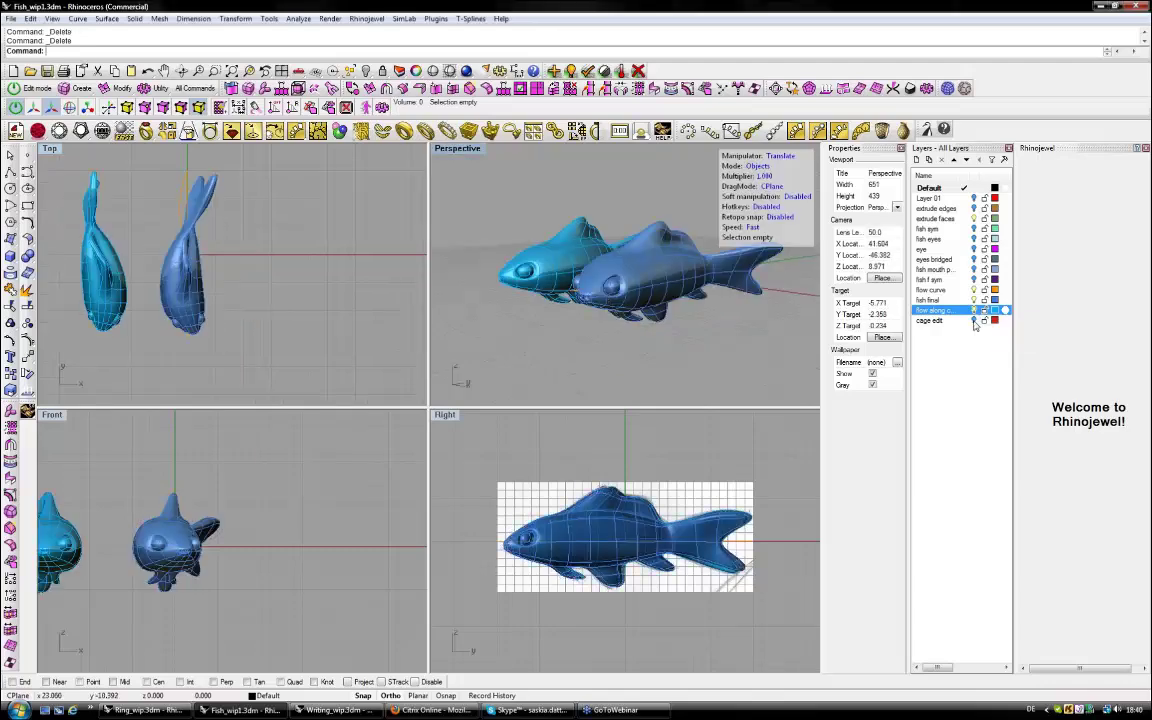
{"action": "left_click", "coordinate": [974, 321]}
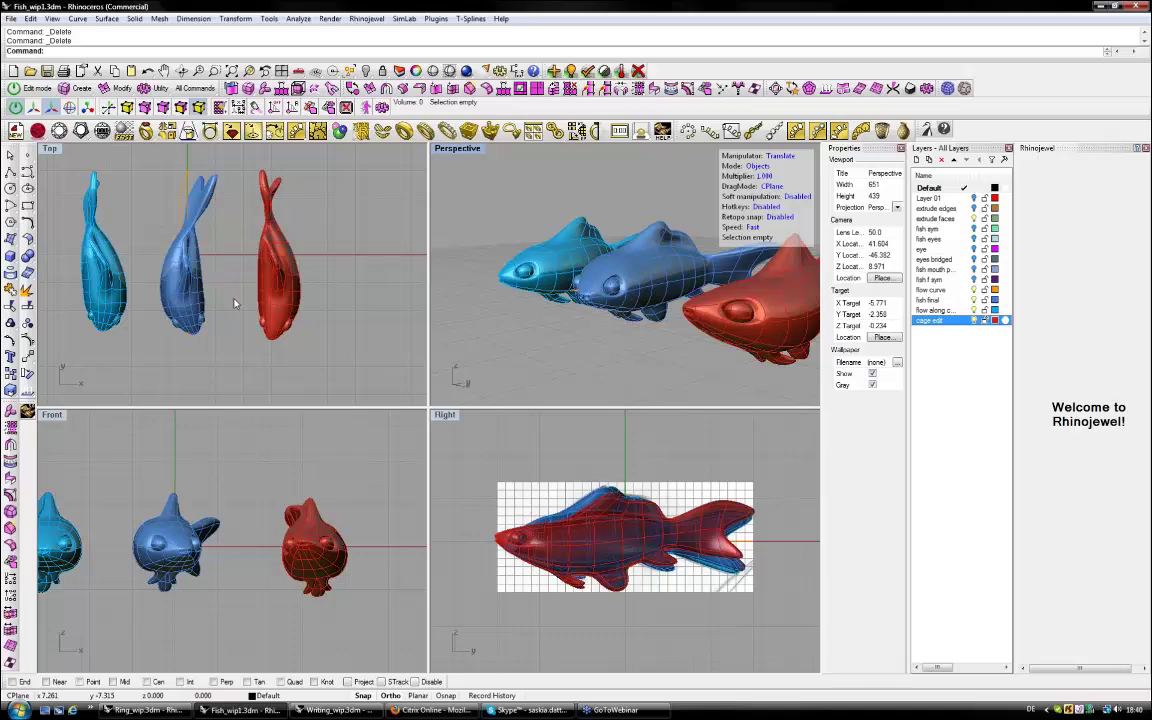
Delete the cage-deformed copy, unhide the original fish and maximize the perspective view on the three fish.
{"action": "left_click", "coordinate": [232, 208]}
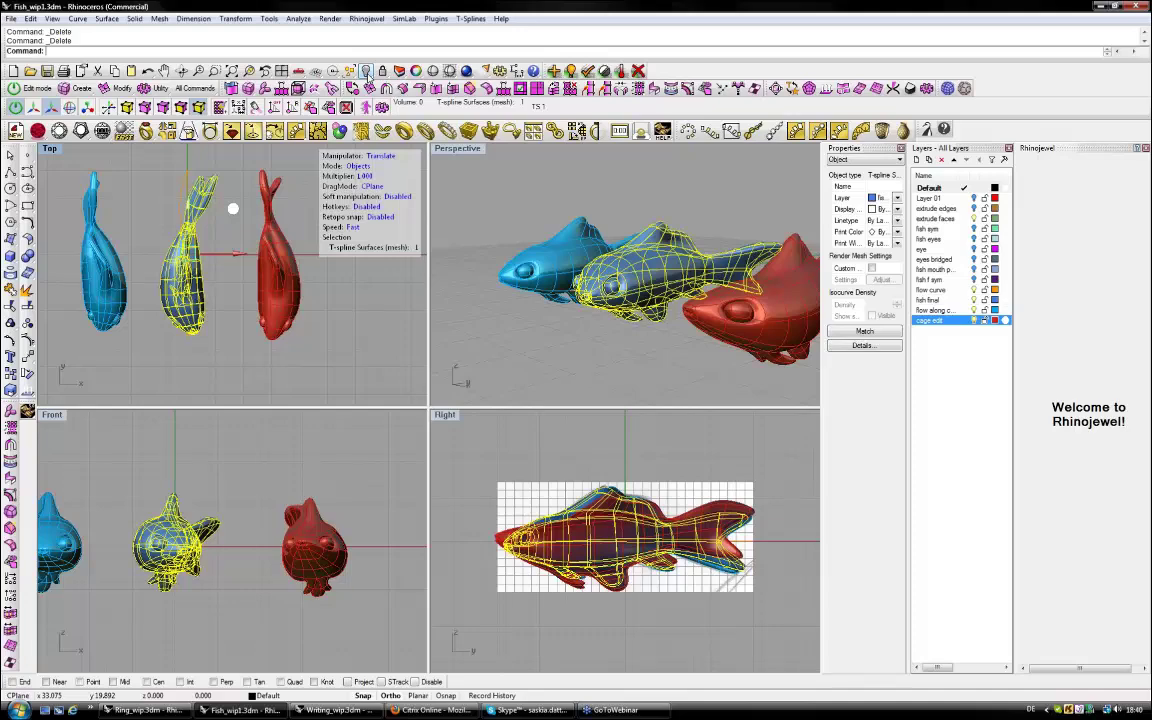
{"action": "left_click", "coordinate": [580, 336]}
{"action": "right_click_drag", "start_coordinate": [580, 336], "coordinate": [466, 153]}
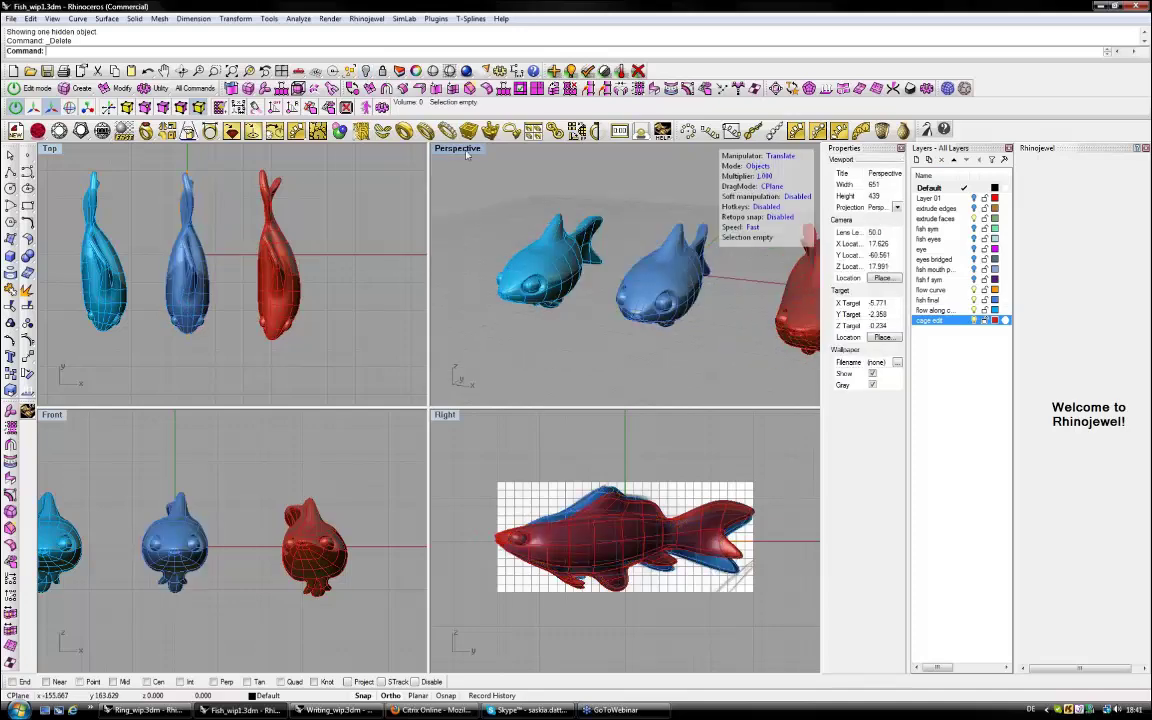
{"action": "double_click", "coordinate": [466, 153]}
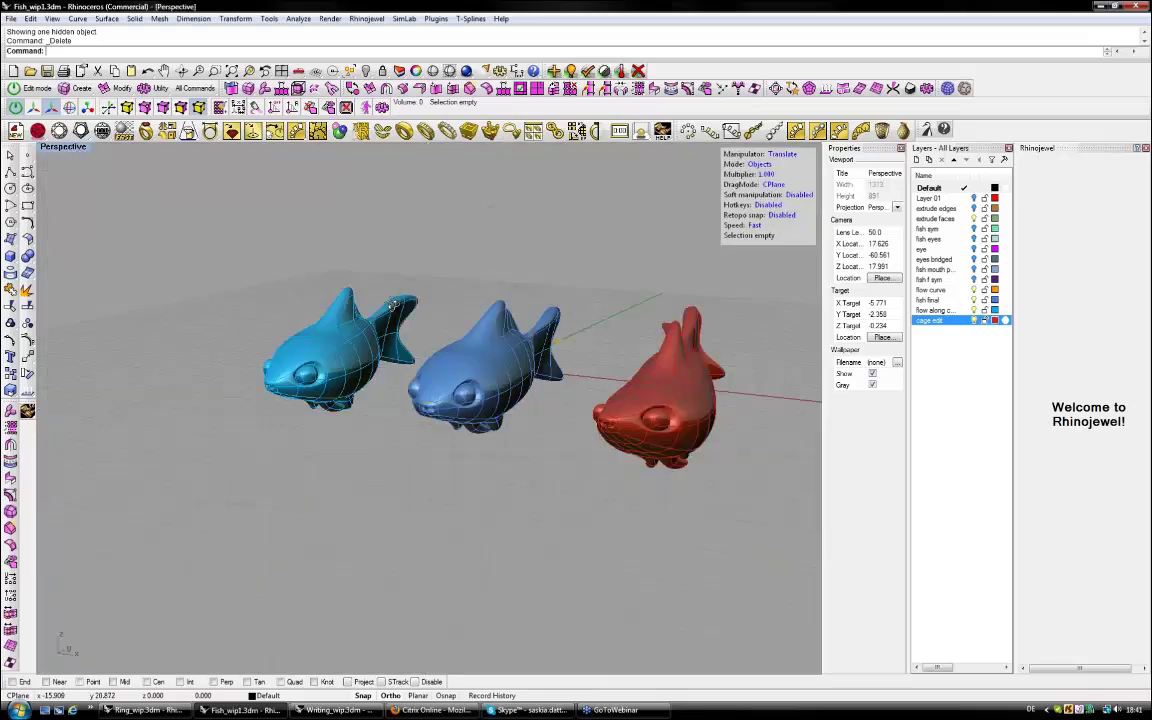
Compare the three fish from several angles and display their T-Splines control vertices.
{"action": "right_click_drag", "start_coordinate": [392, 304], "coordinate": [566, 376]}
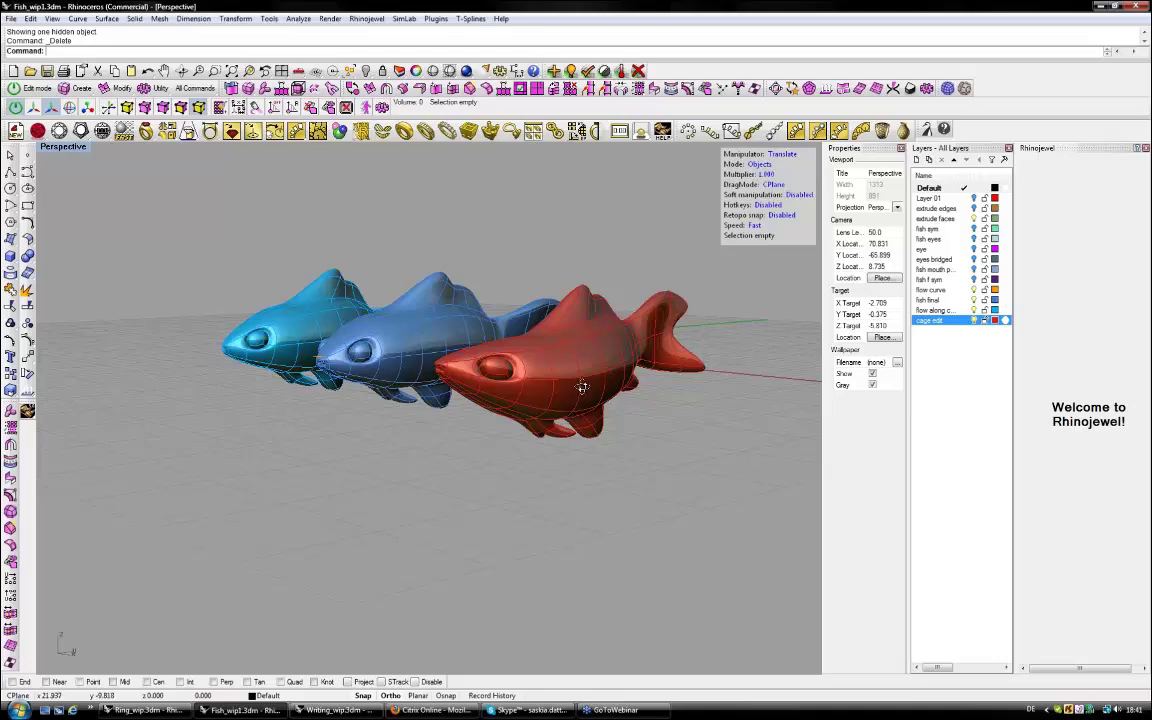
{"action": "mouse_move", "coordinate": [582, 387]}
{"action": "right_mouse_down"}
{"action": "mouse_move", "coordinate": [649, 392]}
{"action": "mouse_move", "coordinate": [675, 371]}
{"action": "mouse_move", "coordinate": [572, 376]}
{"action": "right_mouse_up"}
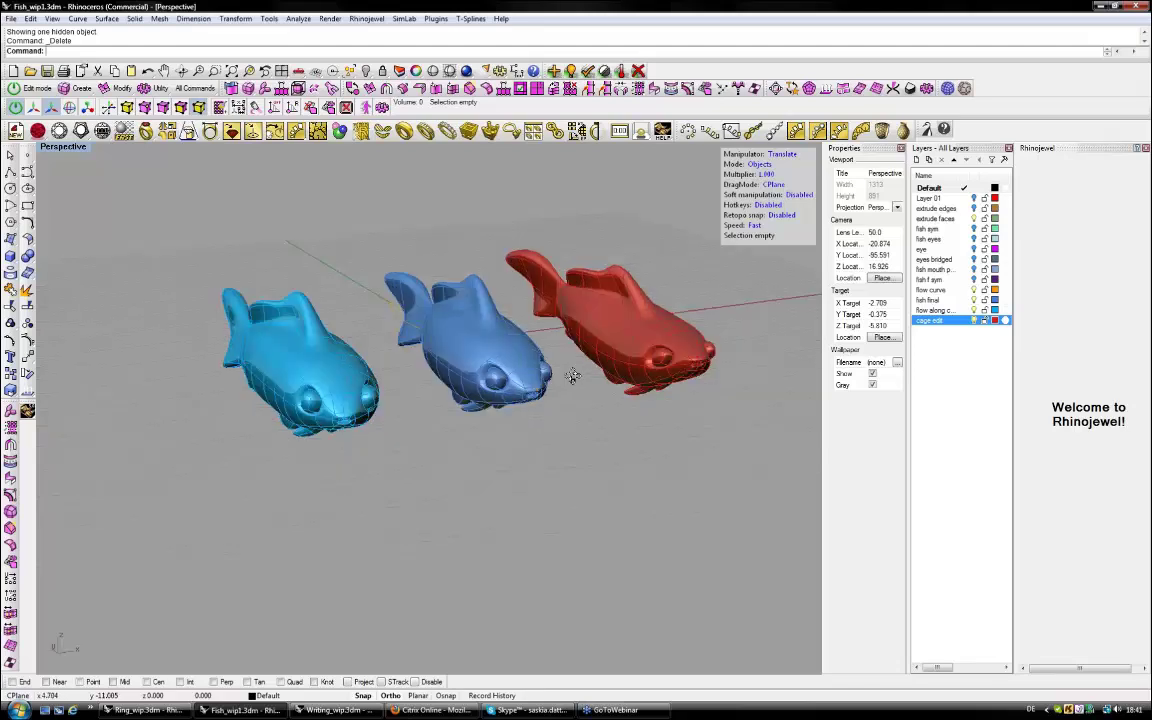
{"action": "scroll", "coordinate": [572, 376], "scroll_direction": "up", "scroll_amount": 3}
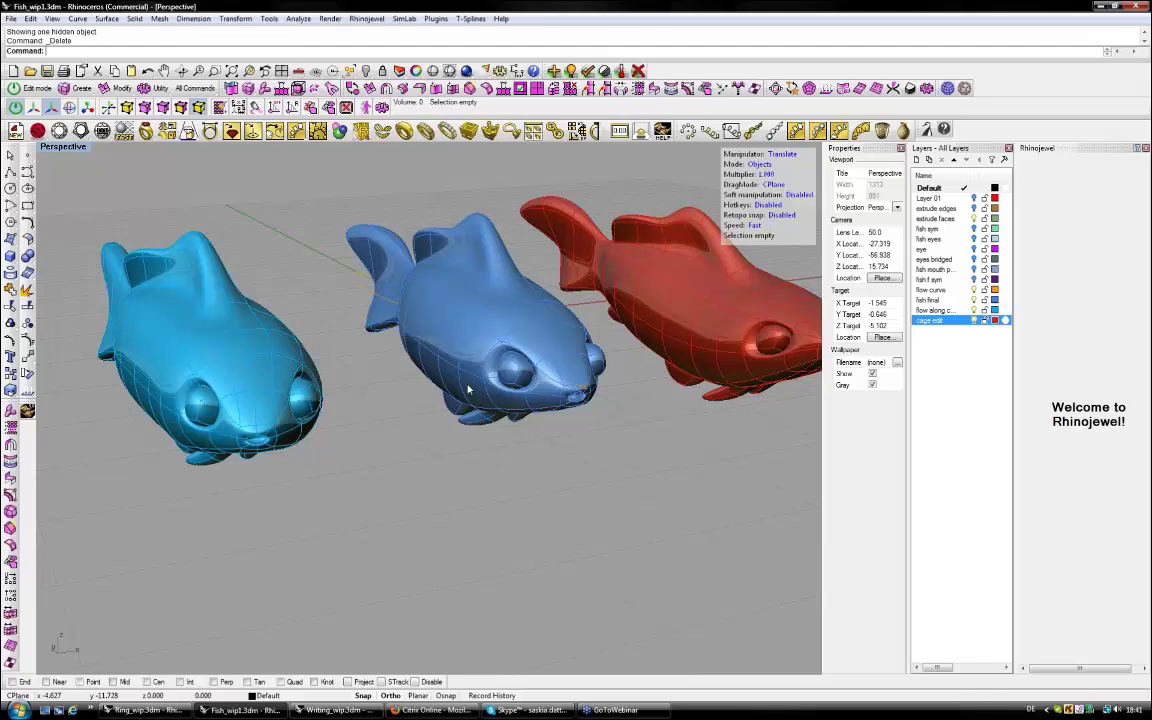
{"action": "scroll", "coordinate": [468, 388], "scroll_direction": "down", "scroll_amount": 2}
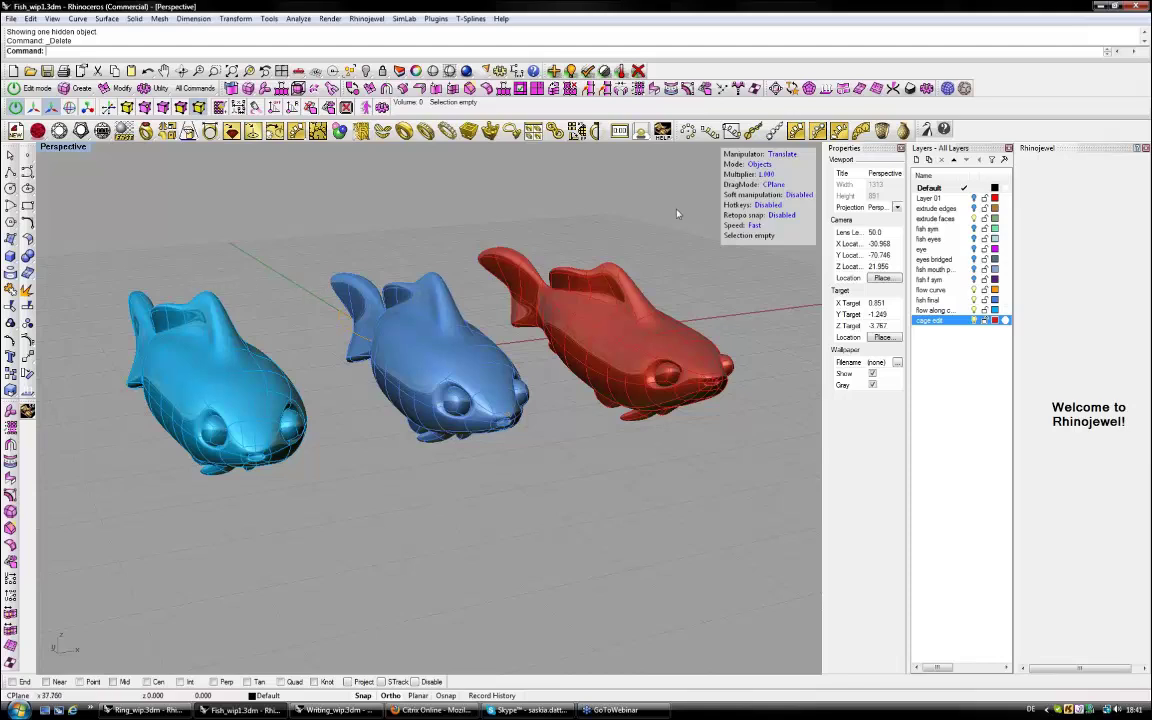
{"action": "left_click", "coordinate": [760, 165]}
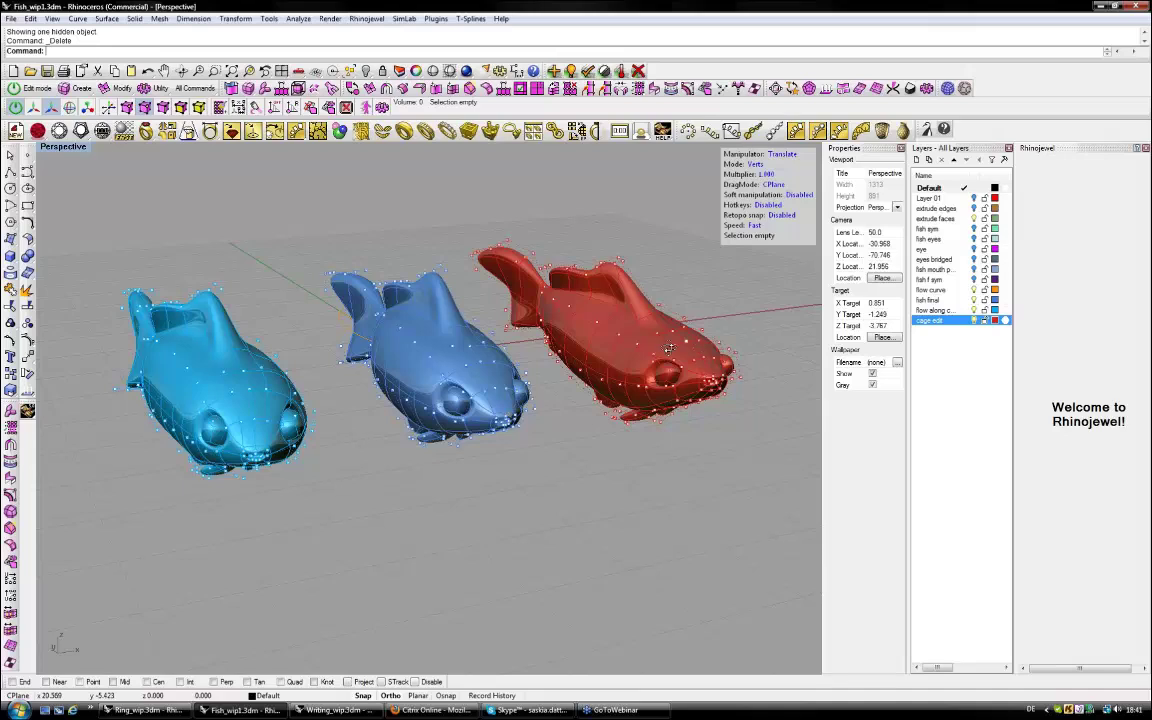
{"action": "right_click_drag", "start_coordinate": [669, 348], "coordinate": [657, 351]}
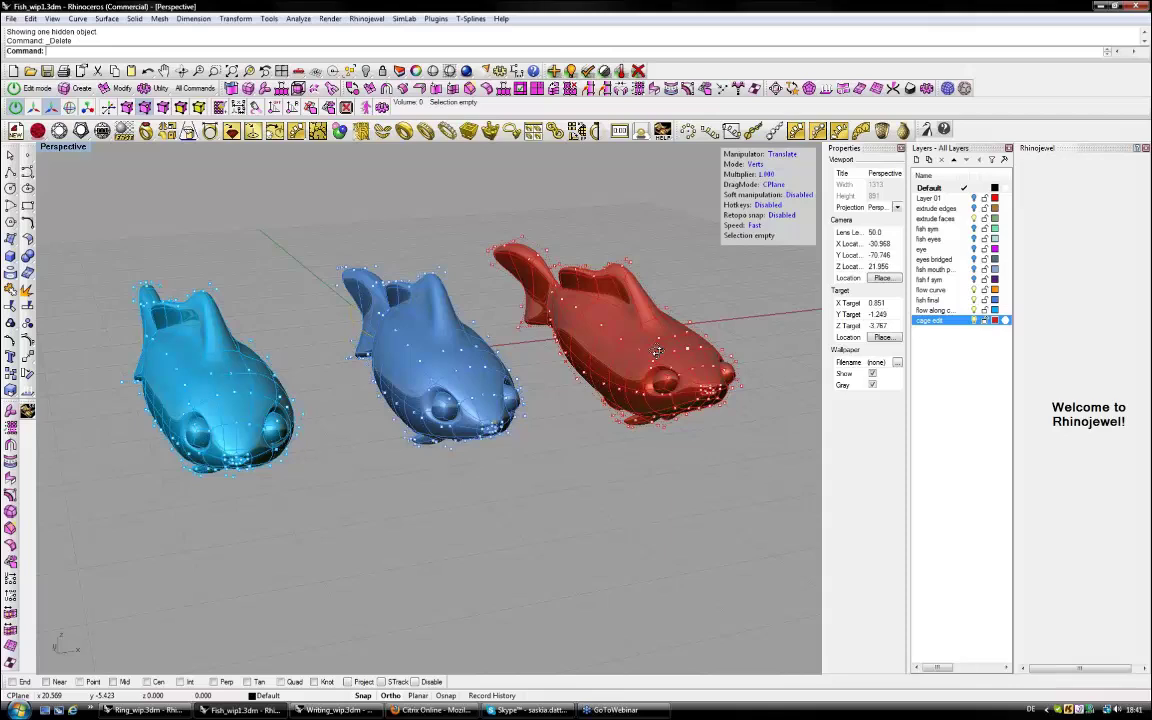
{"action": "right_click_drag", "start_coordinate": [657, 351], "coordinate": [755, 177]}
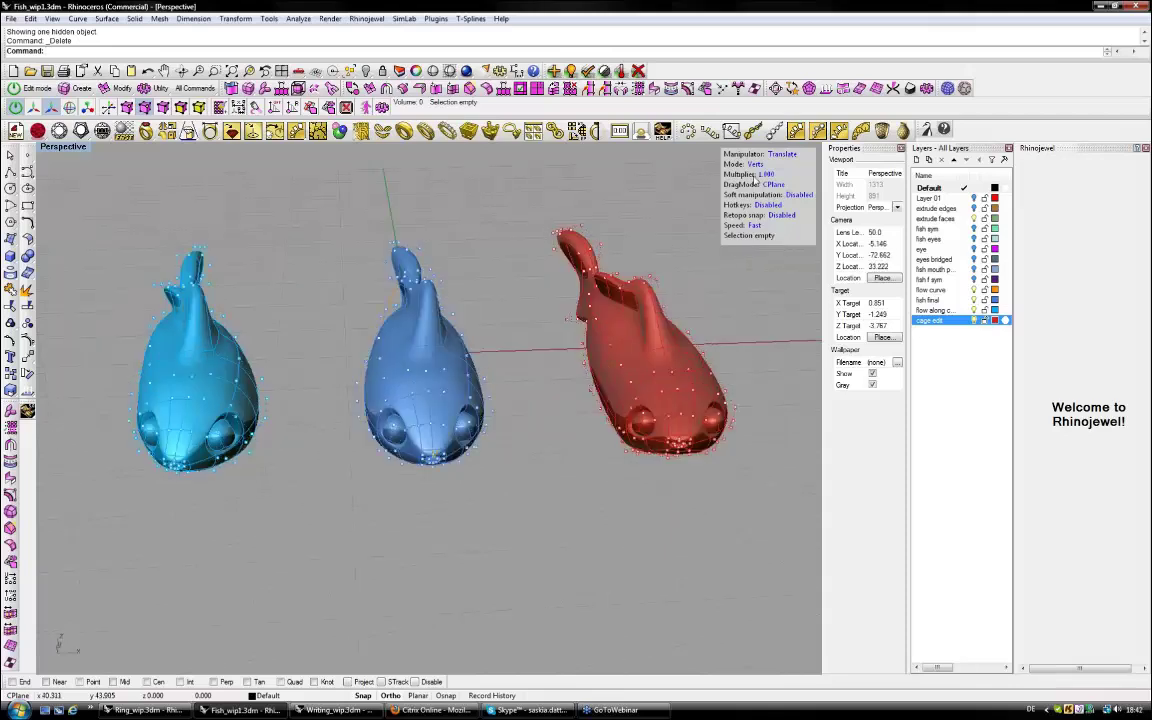
In face mode, pull the face at the tip of the middle fish's dorsal fin upward, then clear the selection.
{"action": "left_click", "coordinate": [181, 107]}
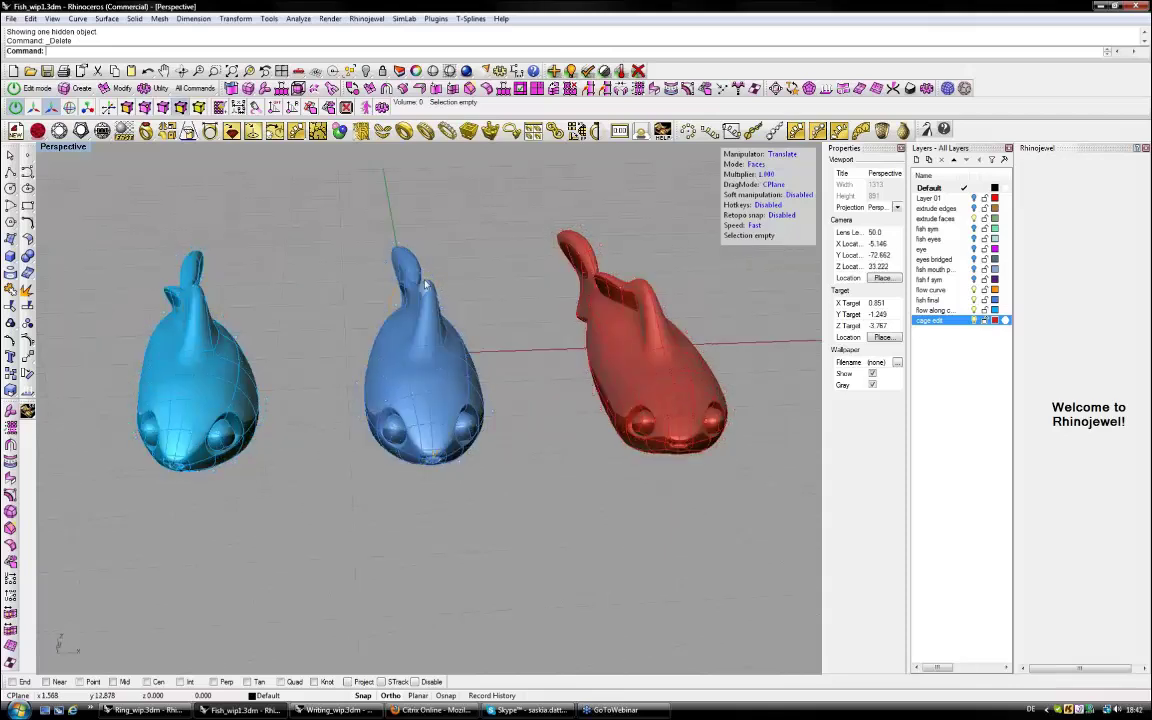
{"action": "left_click", "coordinate": [425, 285]}
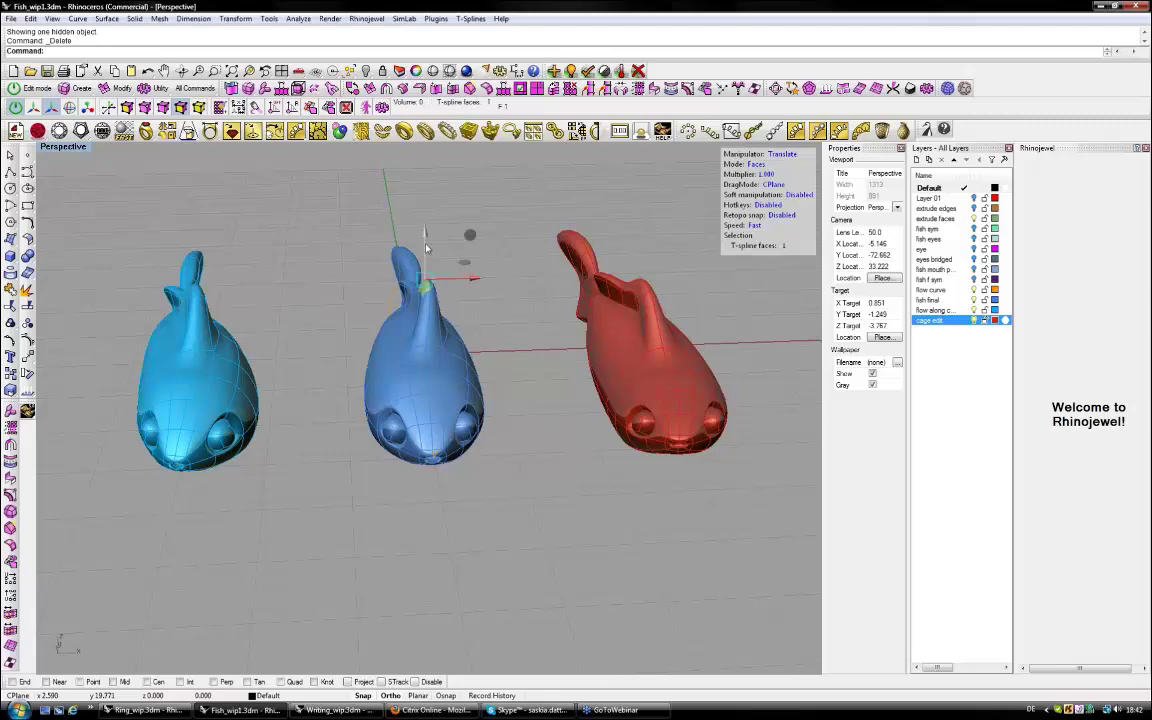
{"action": "left_click_drag", "start_coordinate": [426, 248], "coordinate": [427, 220]}
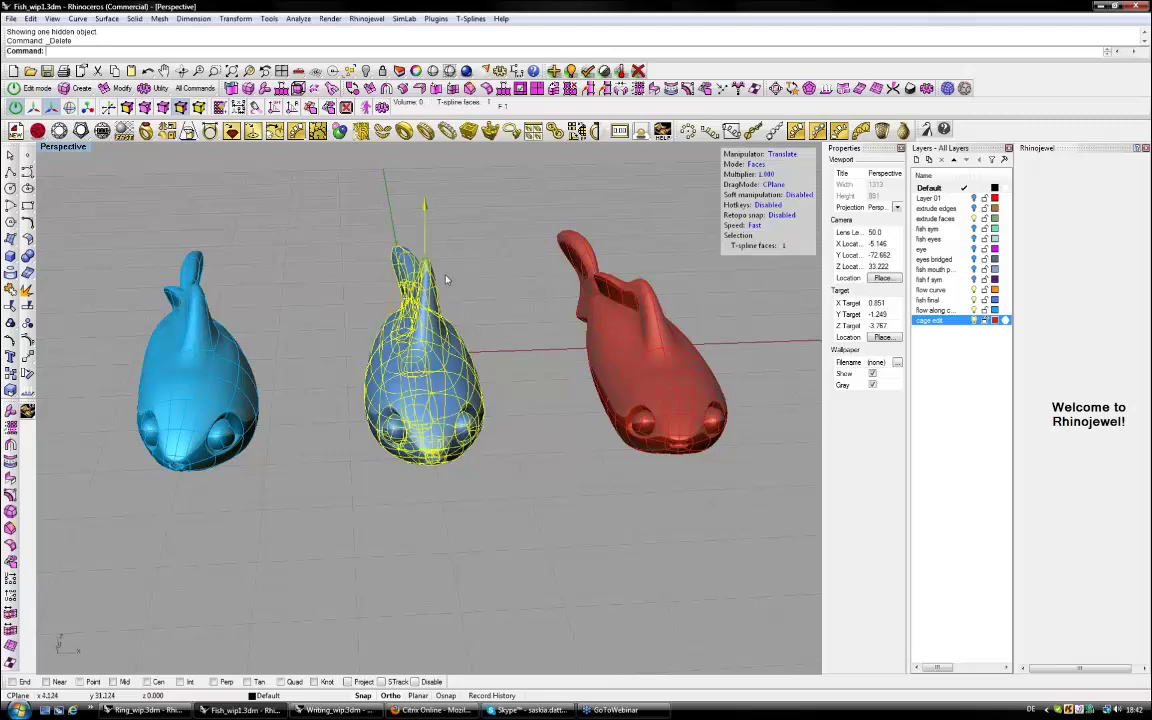
{"action": "right_click_drag", "start_coordinate": [446, 280], "coordinate": [533, 291]}
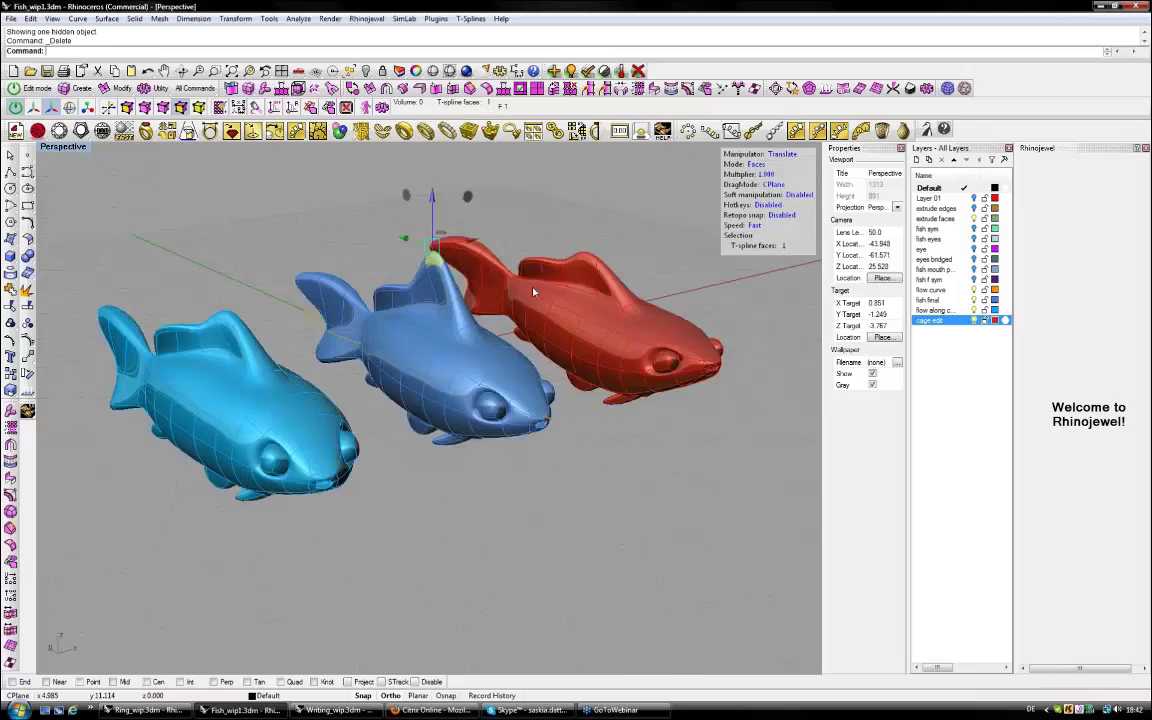
{"action": "key", "text": "Escape"}
Switch to the Writing_wip.3dm file and view the finished T-Splines lettering in perspective.
{"action": "left_click", "coordinate": [338, 712]}
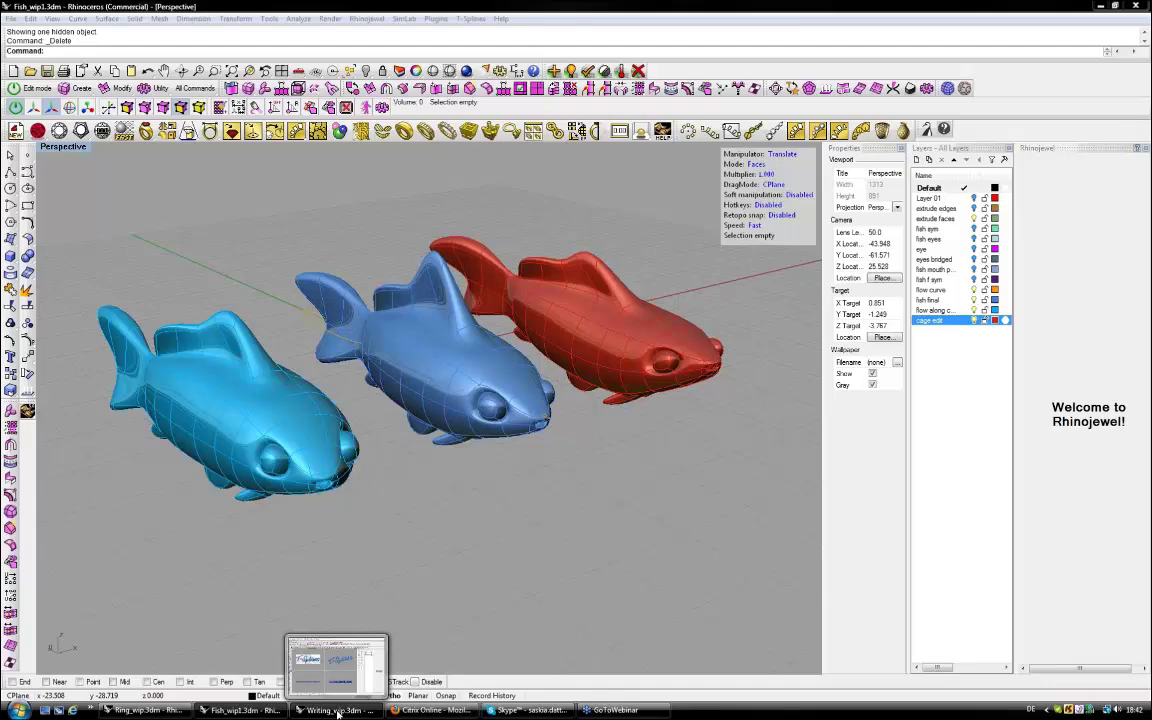
{"action": "left_click", "coordinate": [338, 712]}
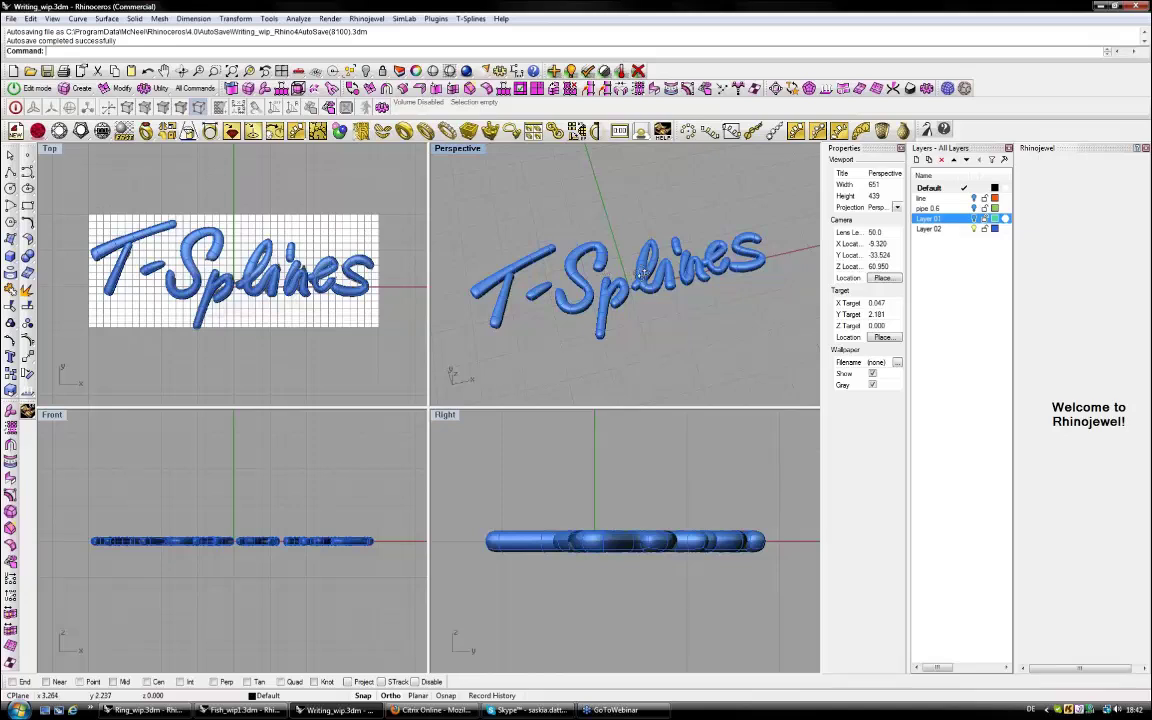
{"action": "mouse_move", "coordinate": [633, 277]}
{"action": "right_mouse_down"}
{"action": "mouse_move", "coordinate": [576, 247]}
{"action": "mouse_move", "coordinate": [632, 288]}
{"action": "right_mouse_up"}
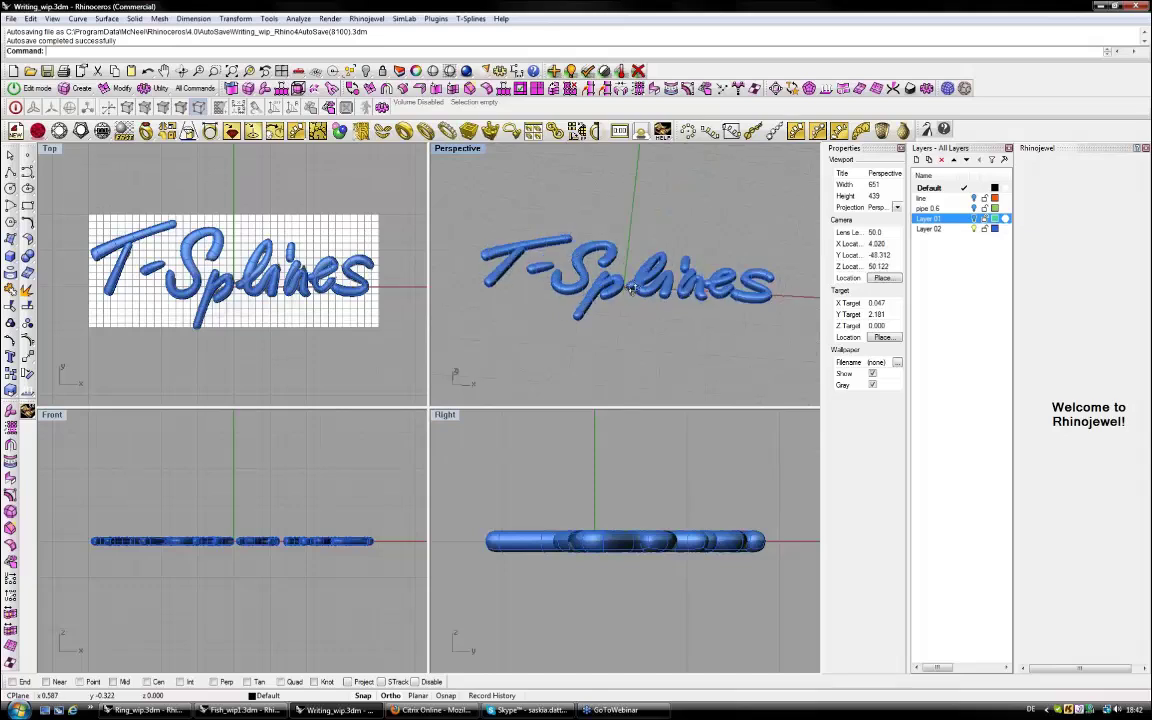
{"action": "right_click_drag", "start_coordinate": [632, 288], "coordinate": [670, 282]}
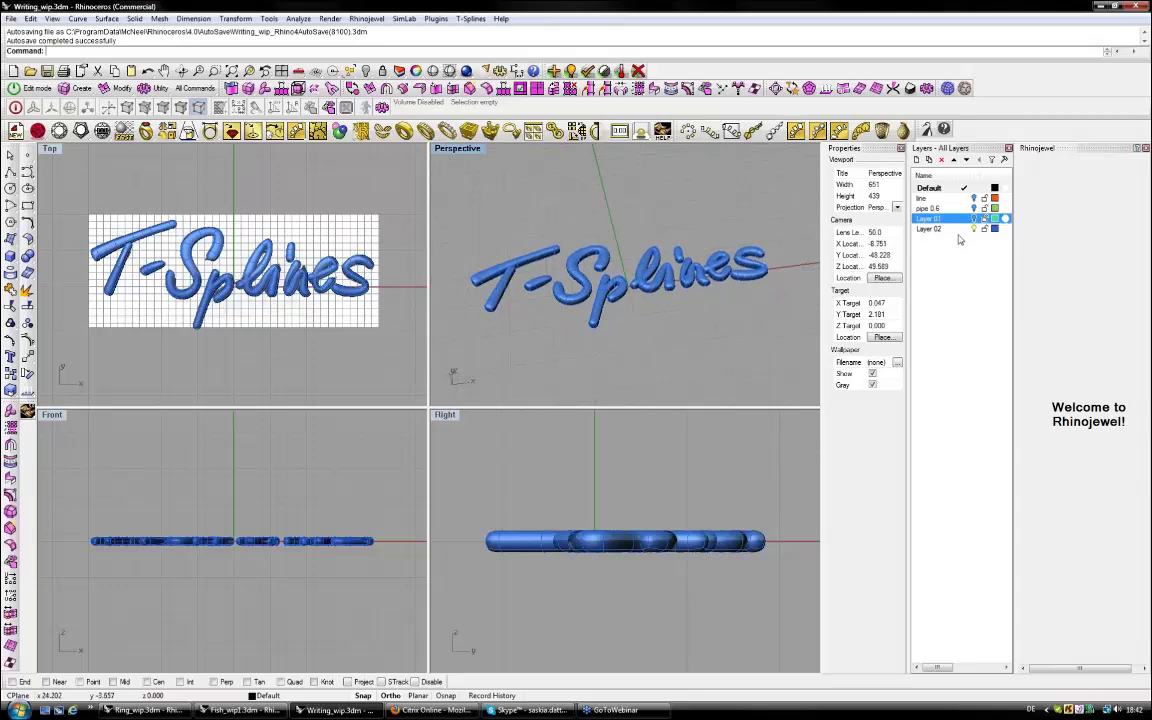
Hide Layer 02 and show the "line" layer with the curves traced over the handwriting image.
{"action": "left_click", "coordinate": [955, 229]}
{"action": "left_click", "coordinate": [975, 207]}
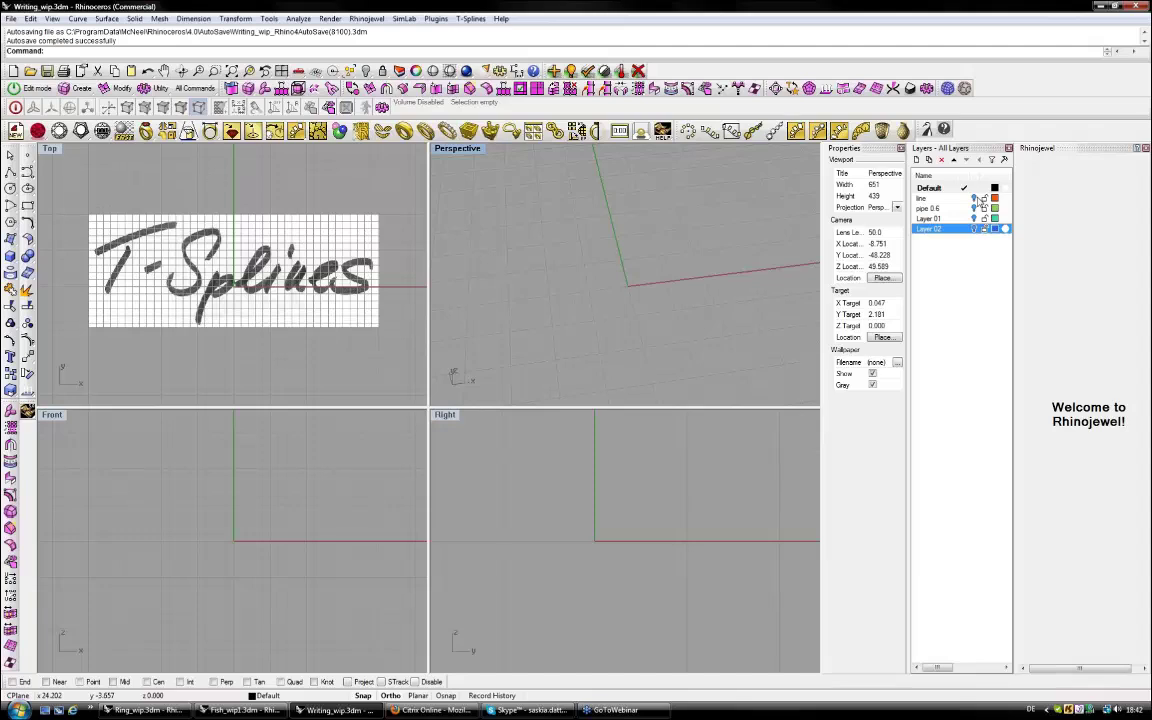
{"action": "left_click", "coordinate": [242, 238]}
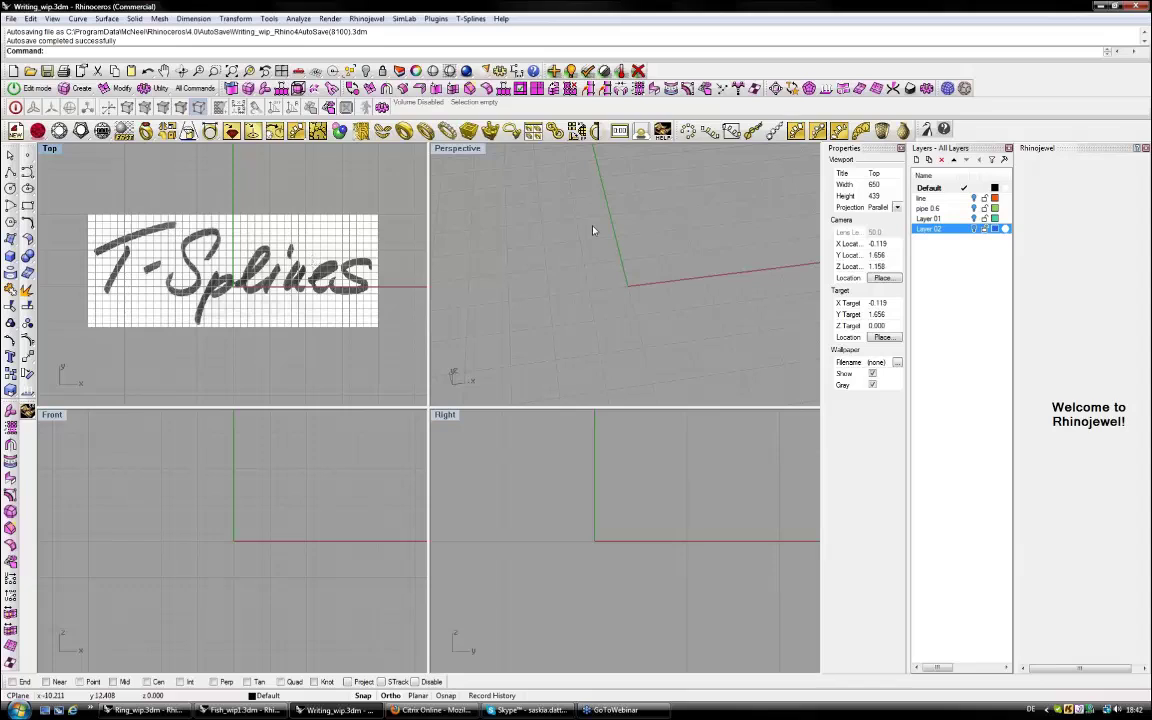
{"action": "left_click", "coordinate": [974, 198]}
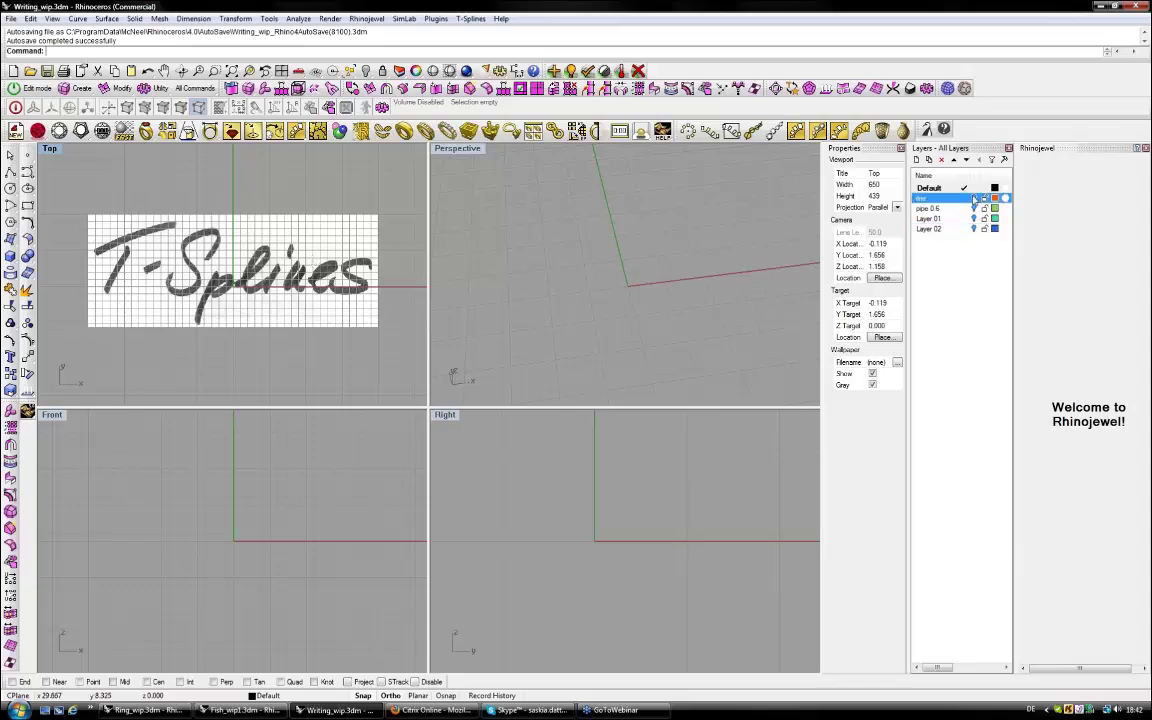
{"action": "left_click", "coordinate": [974, 198]}
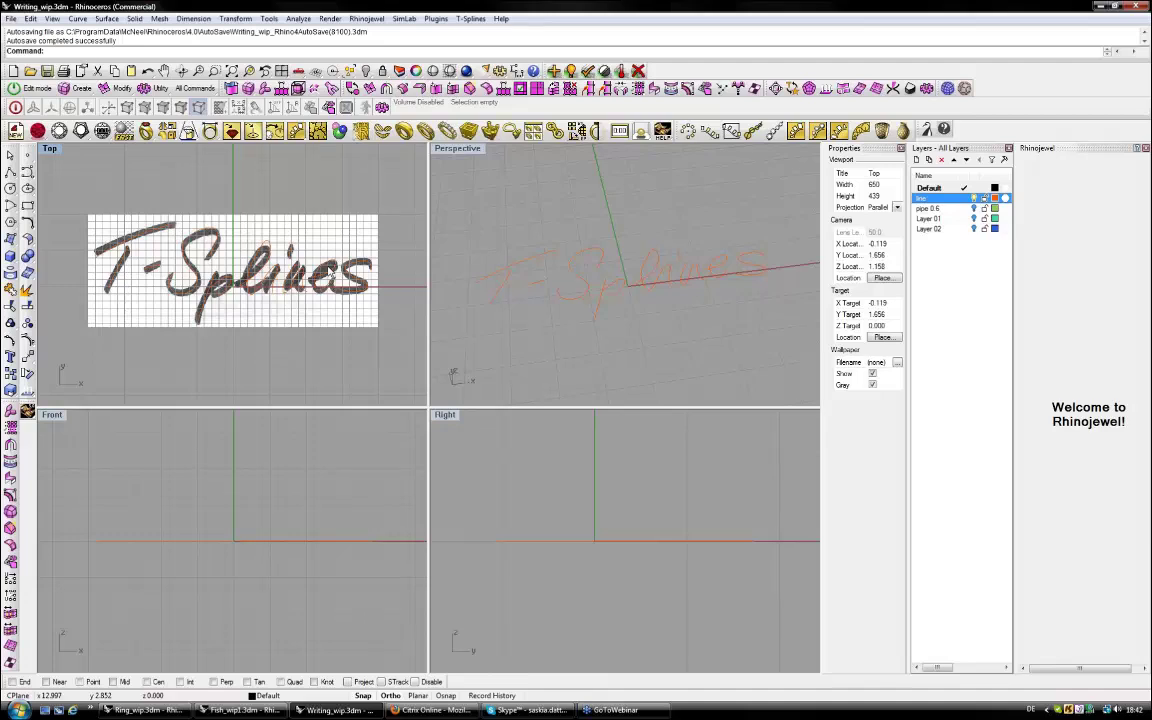
Maximize the Top view, select all lettering curves by color and turn on history recording.
{"action": "right_click_drag", "start_coordinate": [294, 245], "coordinate": [290, 259]}
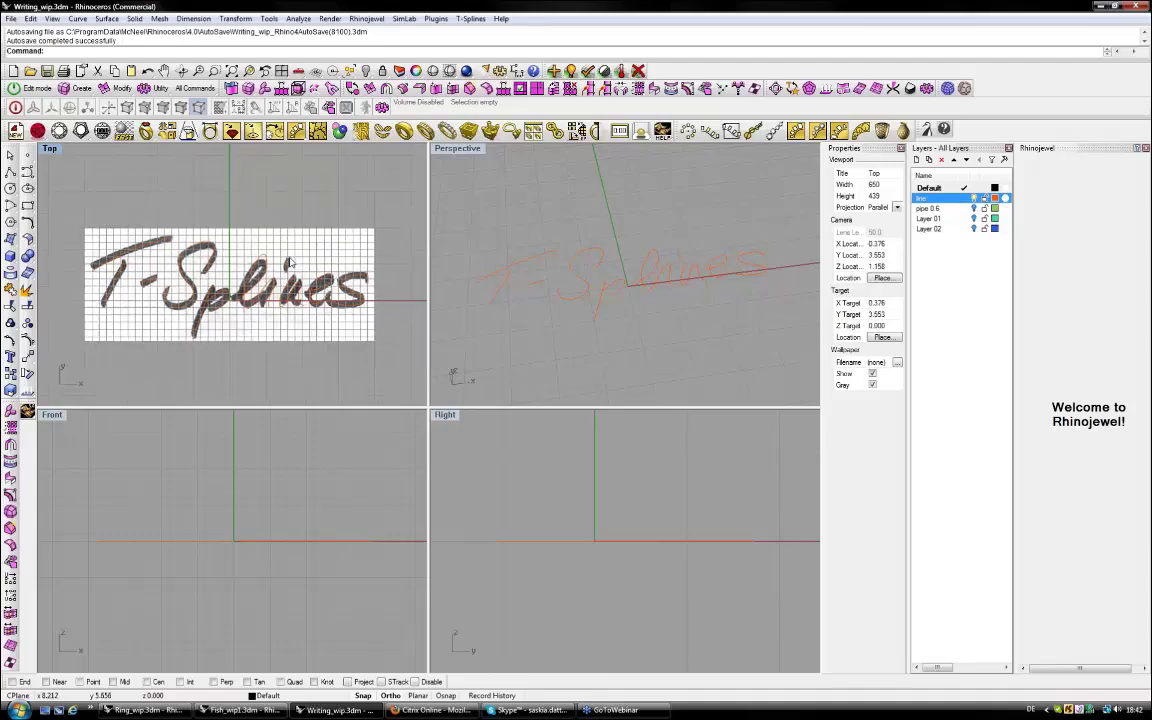
{"action": "scroll", "coordinate": [288, 262], "scroll_direction": "up", "scroll_amount": 3}
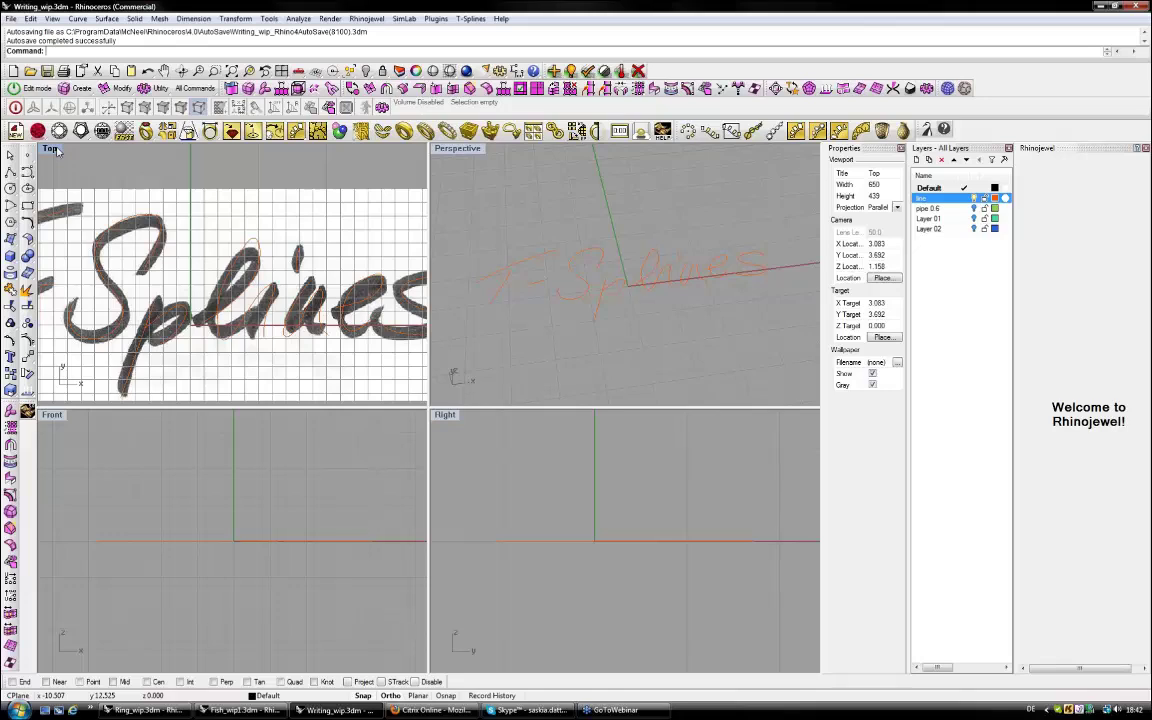
{"action": "double_click", "coordinate": [57, 150]}
{"action": "left_click", "coordinate": [292, 294]}
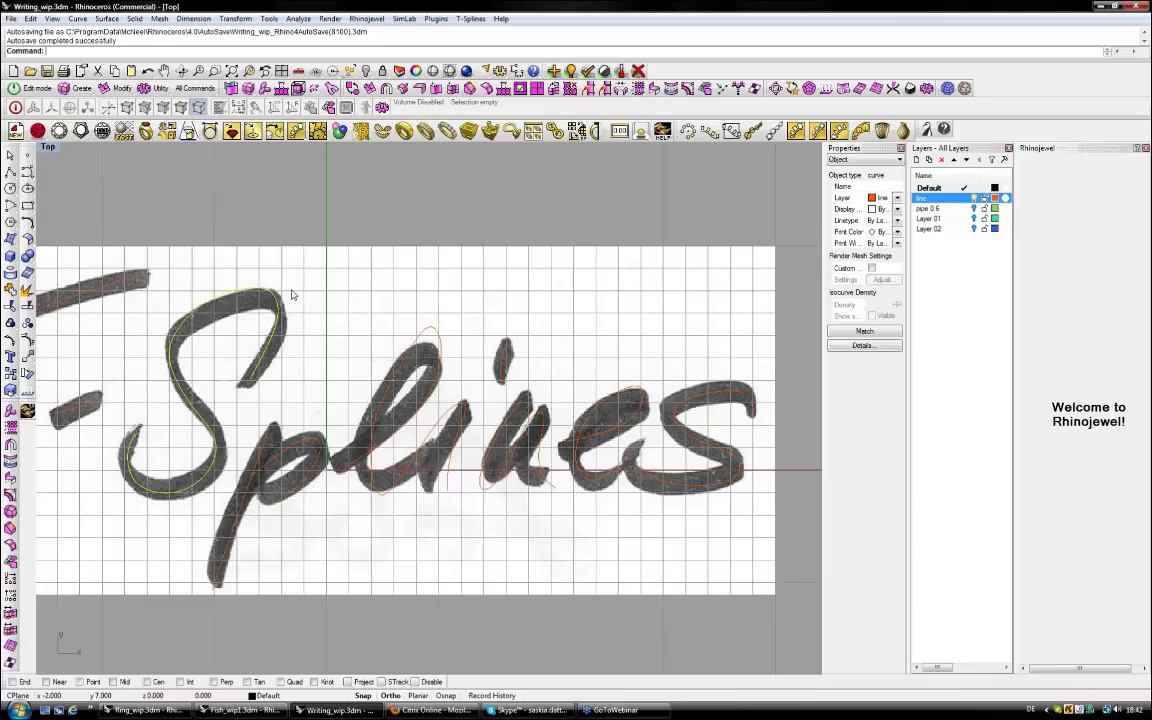
{"action": "right_click_drag", "start_coordinate": [405, 330], "coordinate": [439, 337]}
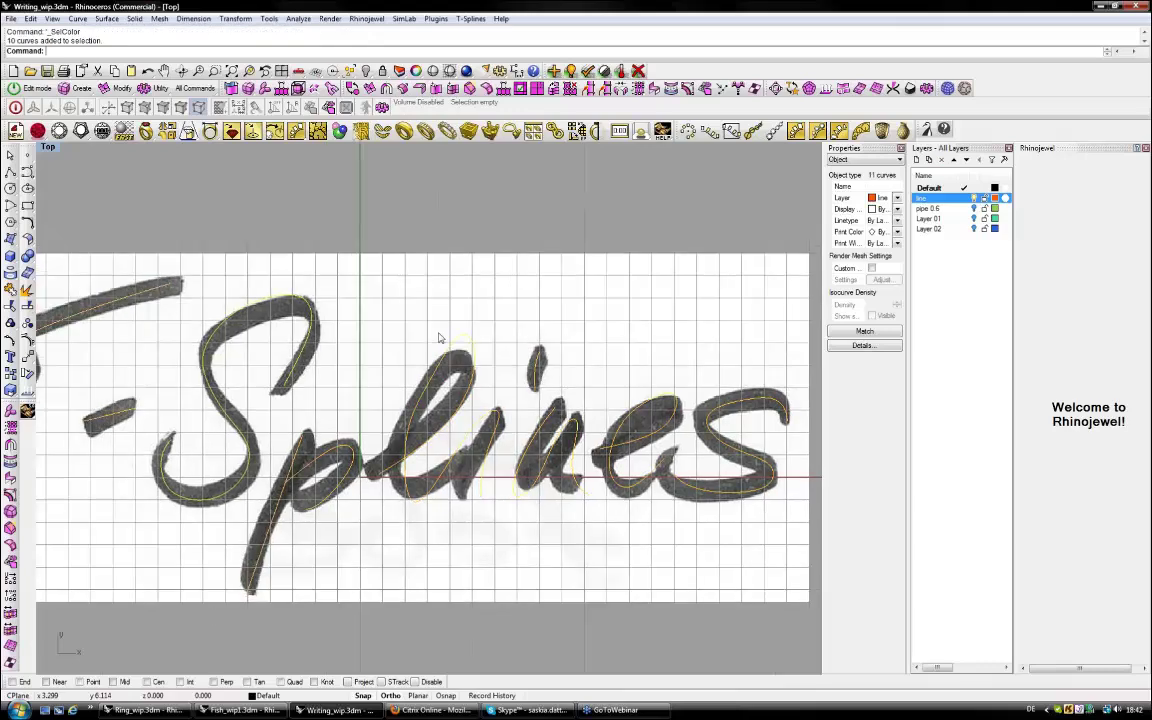
{"action": "scroll", "coordinate": [438, 338], "scroll_direction": "down", "scroll_amount": 4}
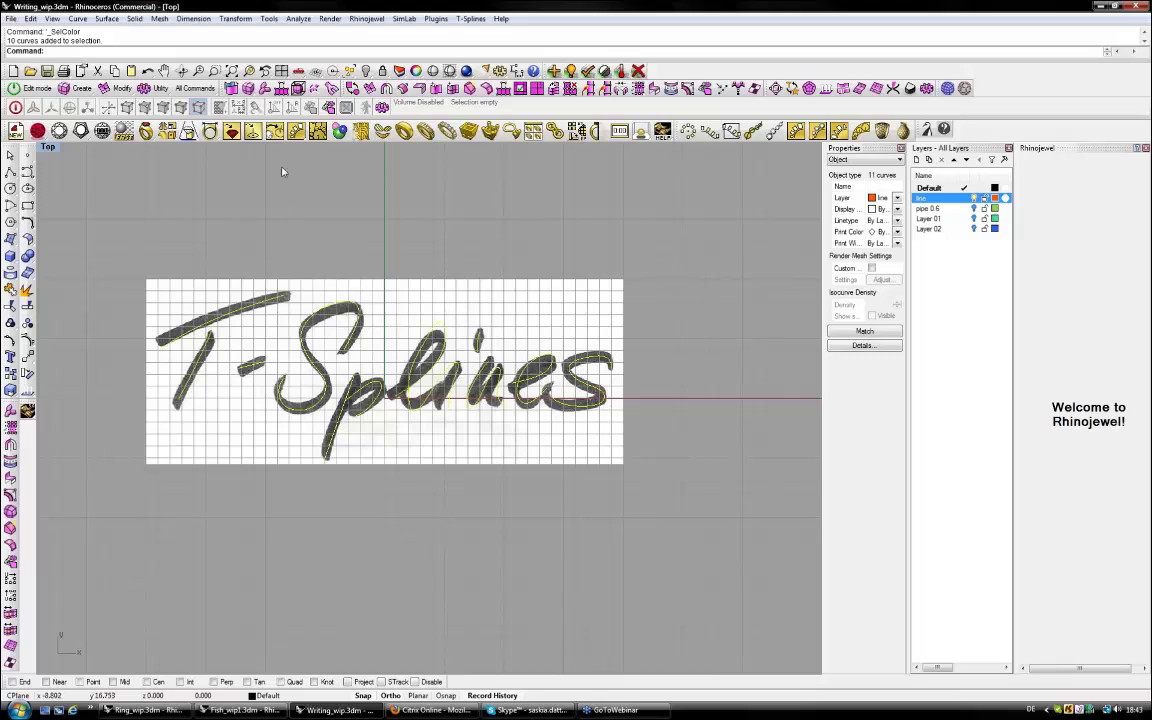
Create a T-Splines pipe along the selected lettering curves with radius 0.6 and smooth output.
{"action": "left_click", "coordinate": [264, 89]}
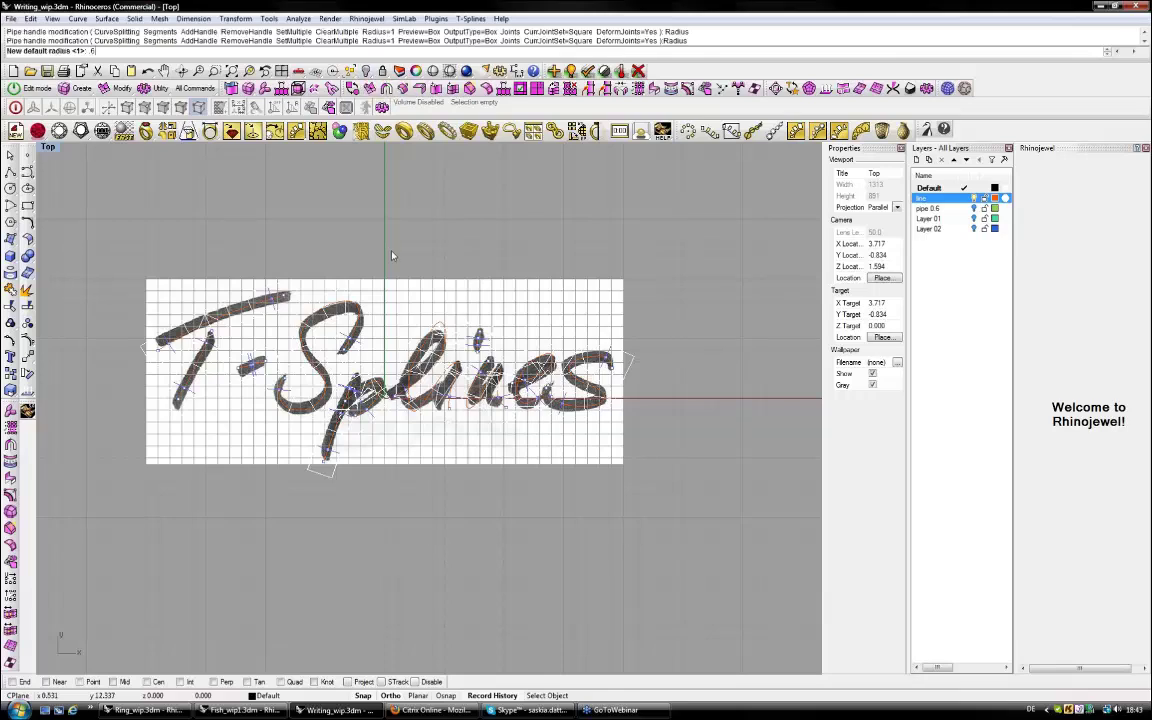
{"action": "key", "text": "Return"}
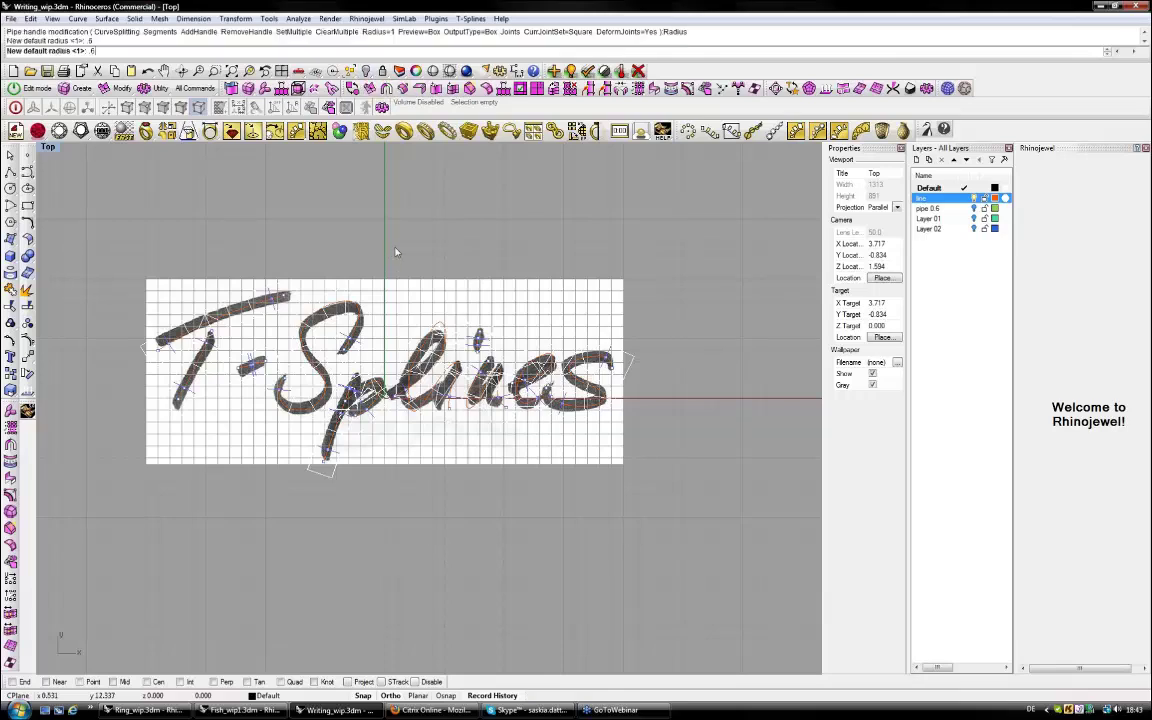
{"action": "key", "text": "Return"}
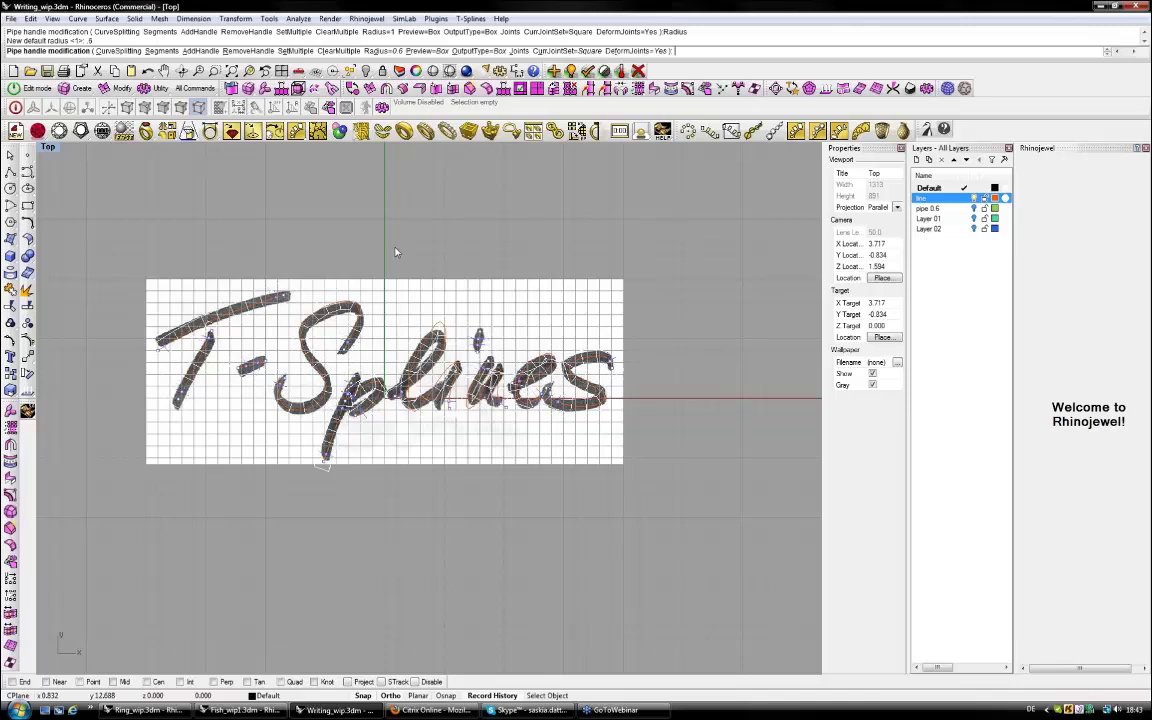
{"action": "left_click", "coordinate": [480, 51]}
{"action": "right_click", "coordinate": [481, 259]}
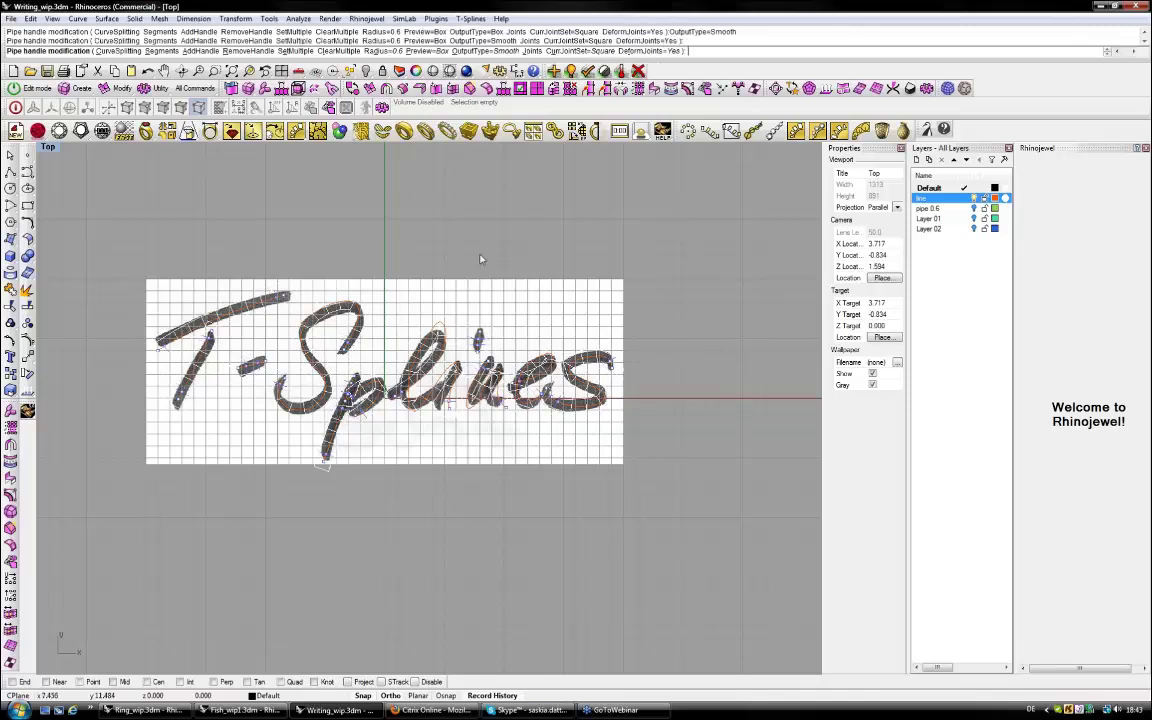
{"action": "key", "text": "Return"}
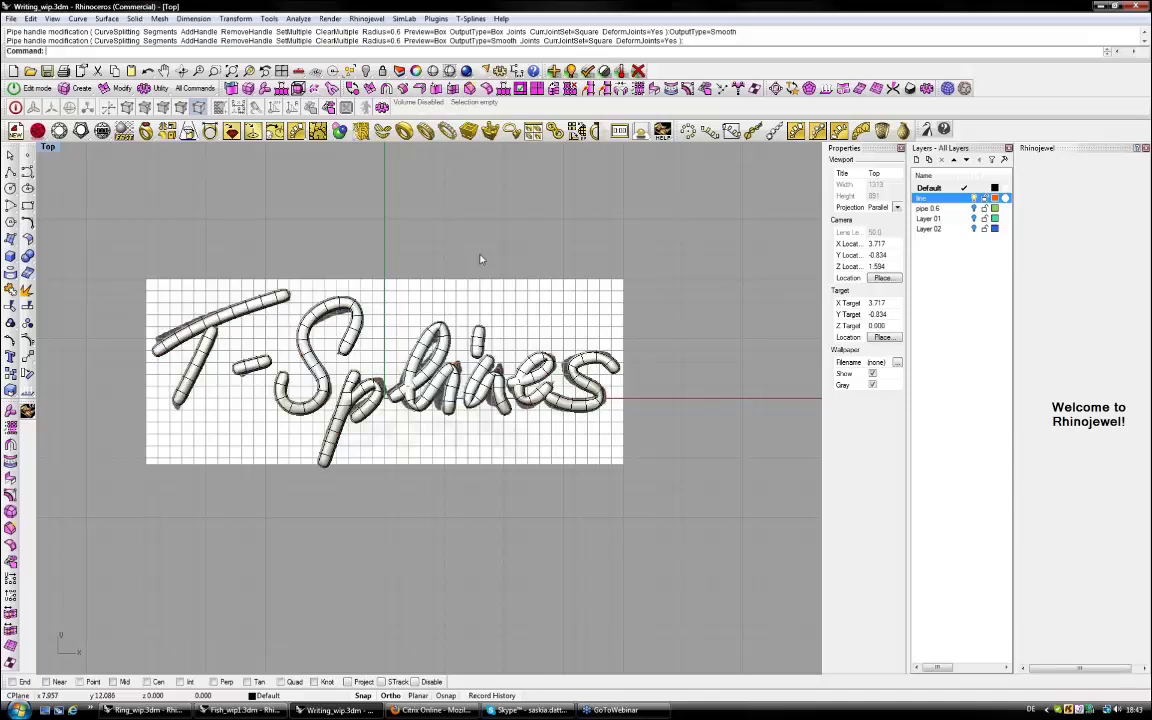
Inspect the piped letters up close and set the Top view to ghosted display.
{"action": "right_click_drag", "start_coordinate": [480, 259], "coordinate": [486, 251]}
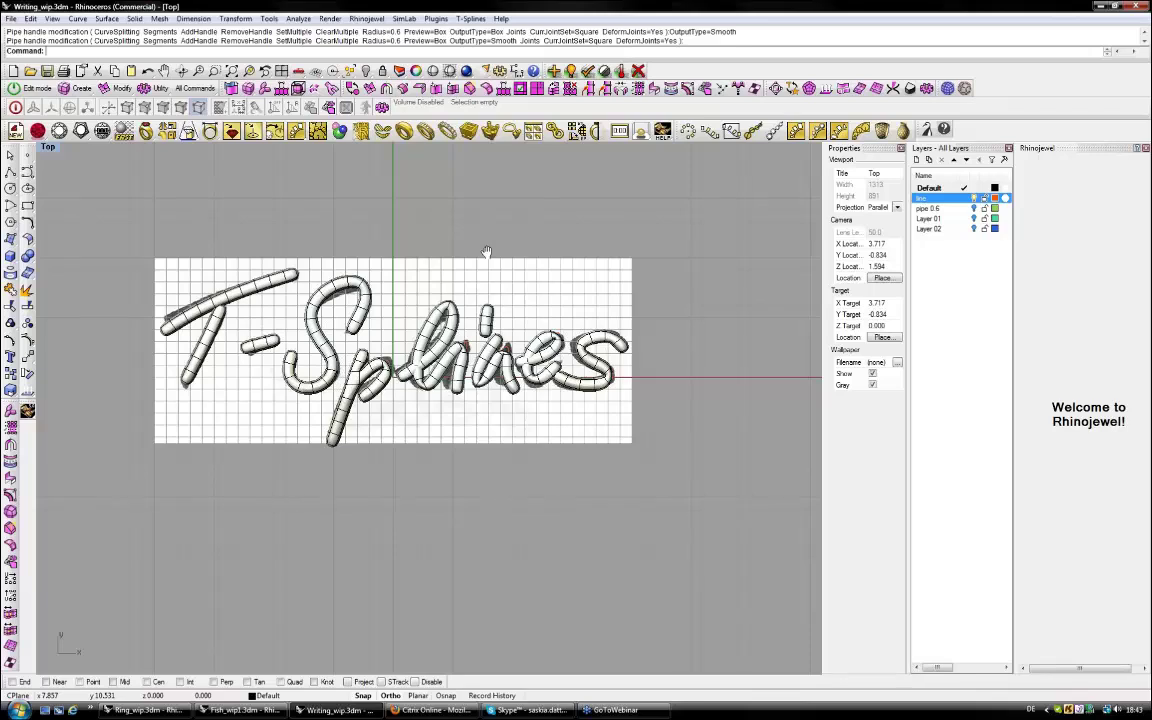
{"action": "right_click_drag", "start_coordinate": [487, 252], "coordinate": [516, 327]}
{"action": "scroll", "coordinate": [493, 419], "scroll_direction": "up", "scroll_amount": 10}
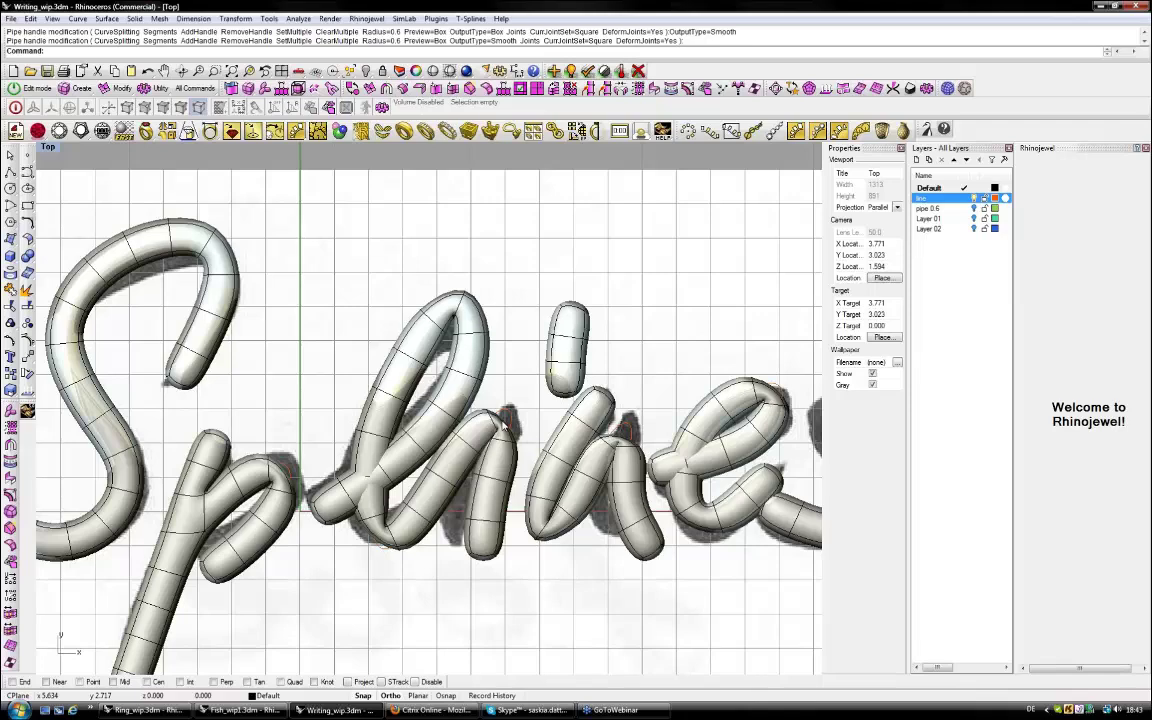
{"action": "right_click_drag", "start_coordinate": [503, 425], "coordinate": [496, 406]}
{"action": "left_click", "coordinate": [452, 73]}
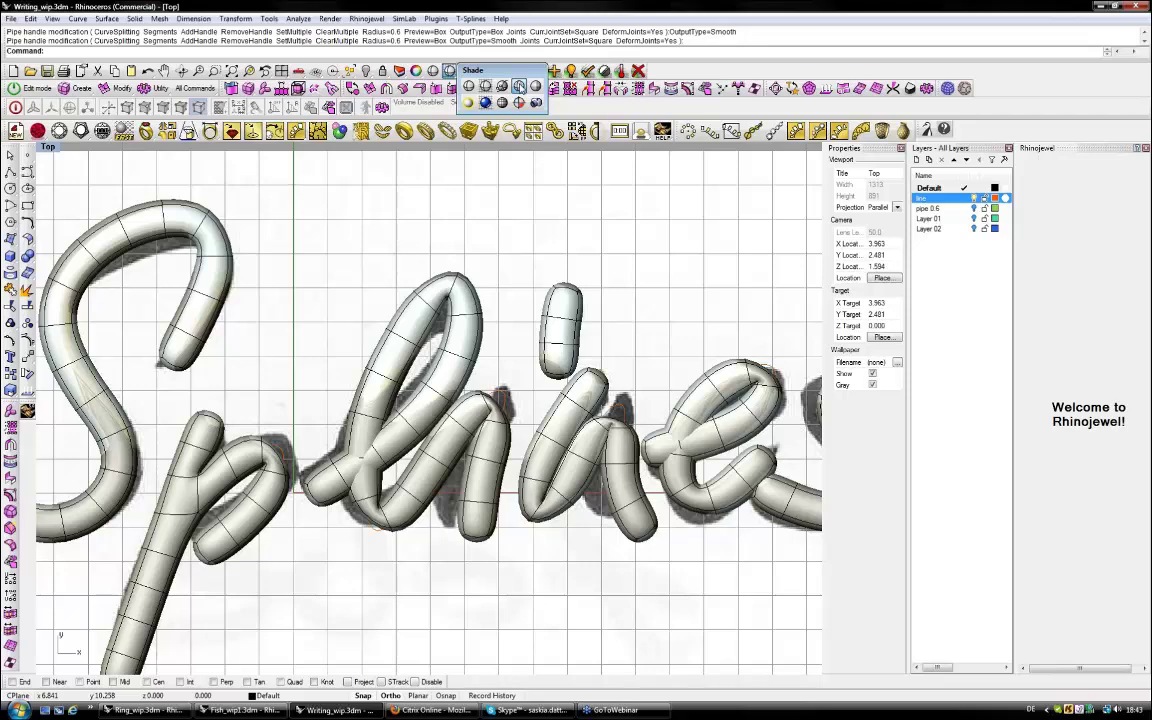
{"action": "left_click", "coordinate": [519, 86]}
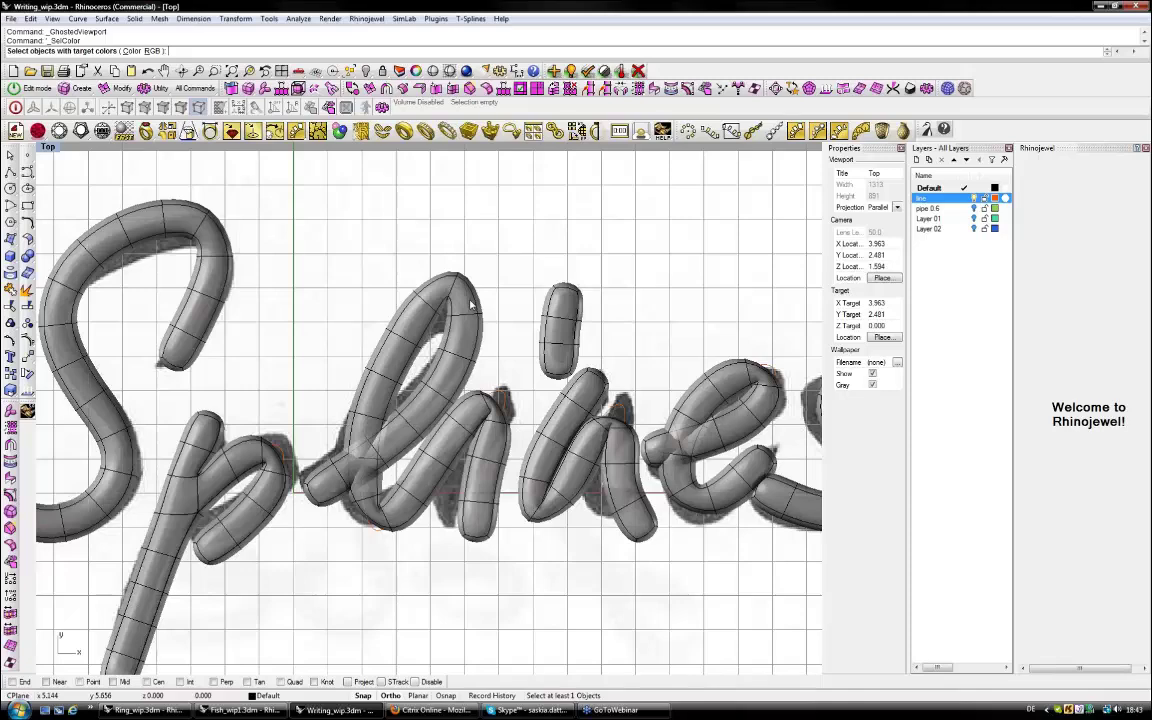
Select the lettering curves by color, turn on their control points and move the point above the S's upper bend upward.
{"action": "left_click", "coordinate": [471, 306]}
{"action": "key", "text": "F10"}
{"action": "right_click_drag", "start_coordinate": [204, 216], "coordinate": [254, 228]}
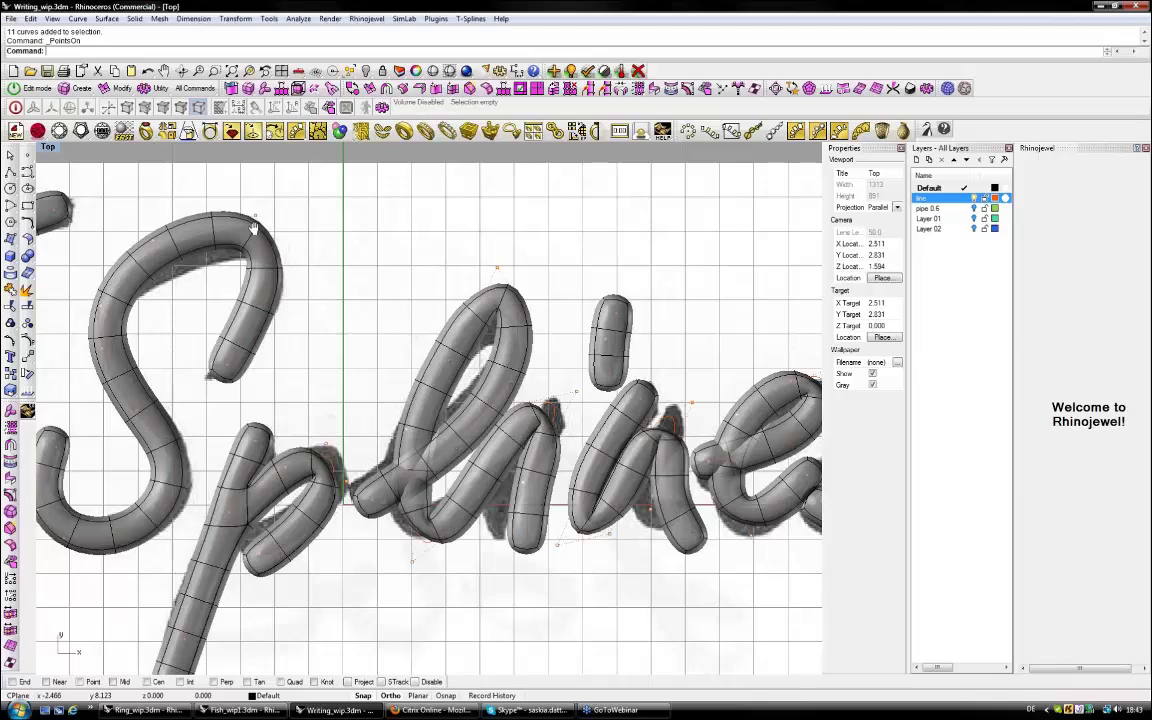
{"action": "right_click_drag", "start_coordinate": [254, 228], "coordinate": [243, 236]}
{"action": "left_click", "coordinate": [244, 224]}
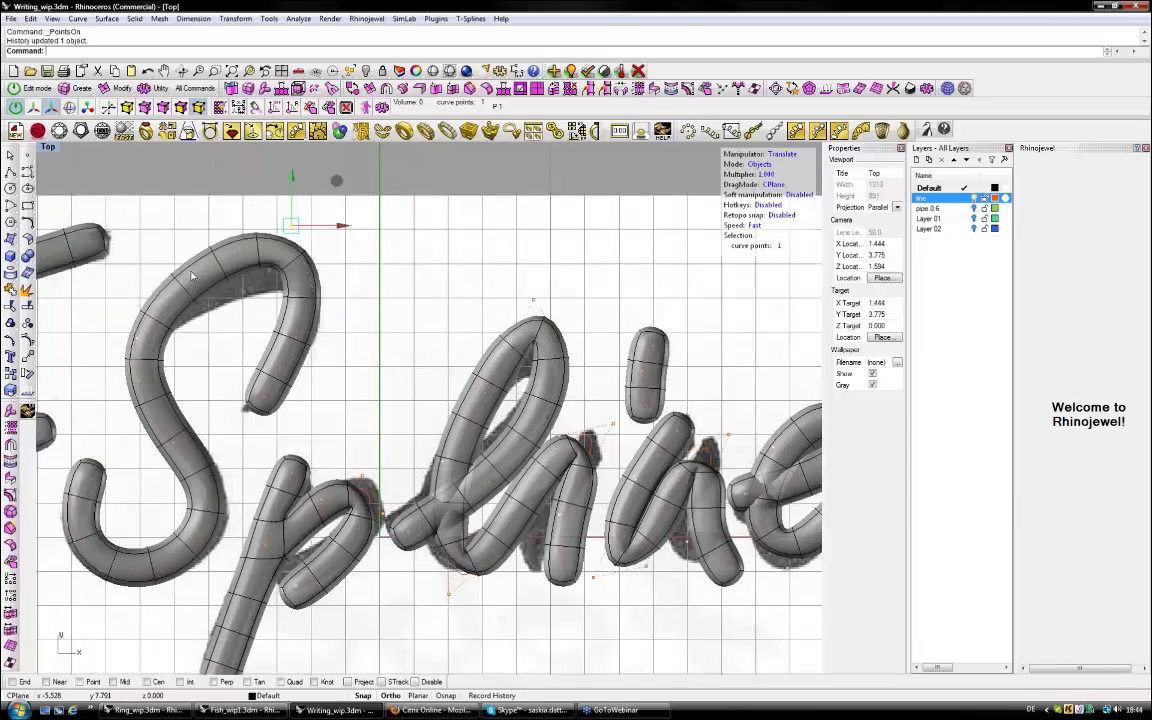
Move the curve control point on the S's upper-left bend outward and clear the selection.
{"action": "left_click_drag", "start_coordinate": [191, 273], "coordinate": [162, 272]}
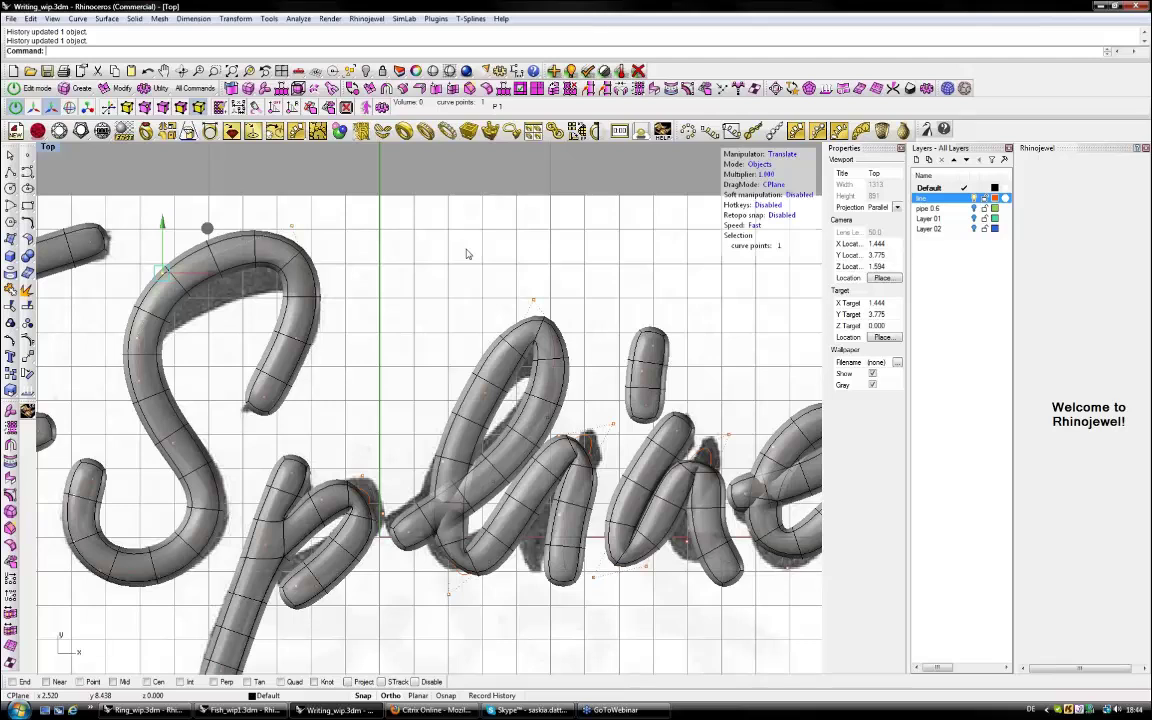
{"action": "left_click", "coordinate": [466, 253]}
{"action": "scroll", "coordinate": [466, 253], "scroll_direction": "down", "scroll_amount": 4}
{"action": "right_click_drag", "start_coordinate": [529, 267], "coordinate": [432, 254]}
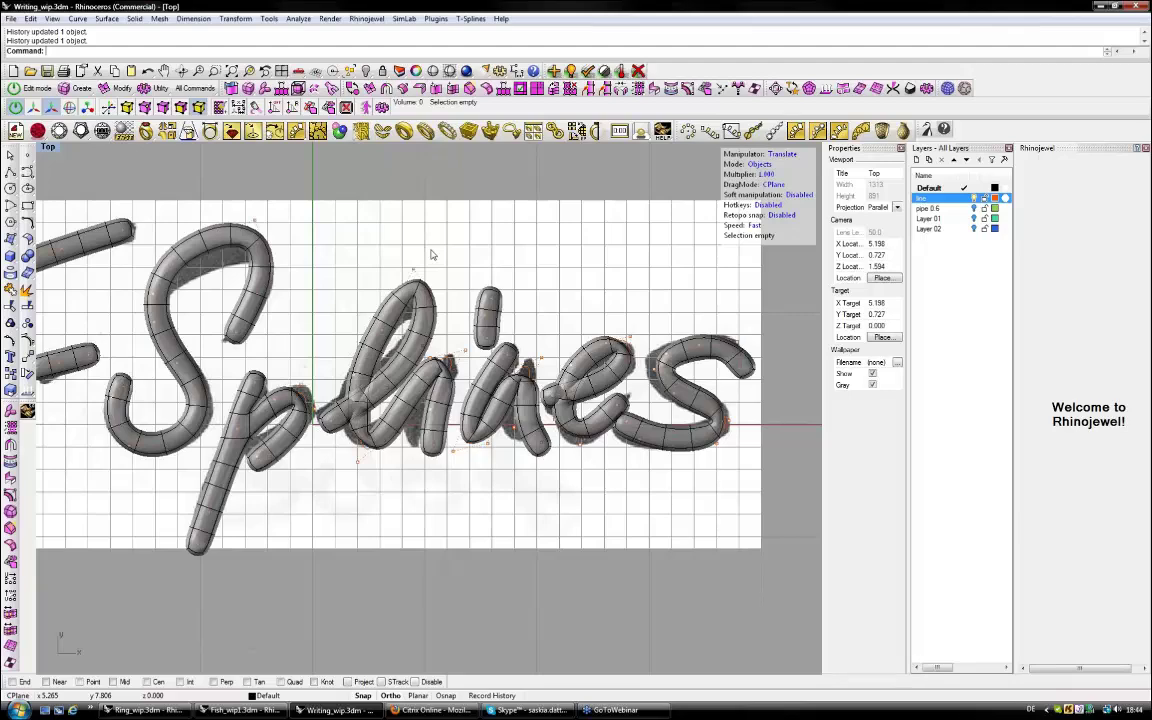
Turn off the control points, delete the gray piped lettering, show only the lettering on Layer 01 and set the T-Splines shiny display.
{"action": "scroll", "coordinate": [726, 212], "scroll_direction": "up", "scroll_amount": 2}
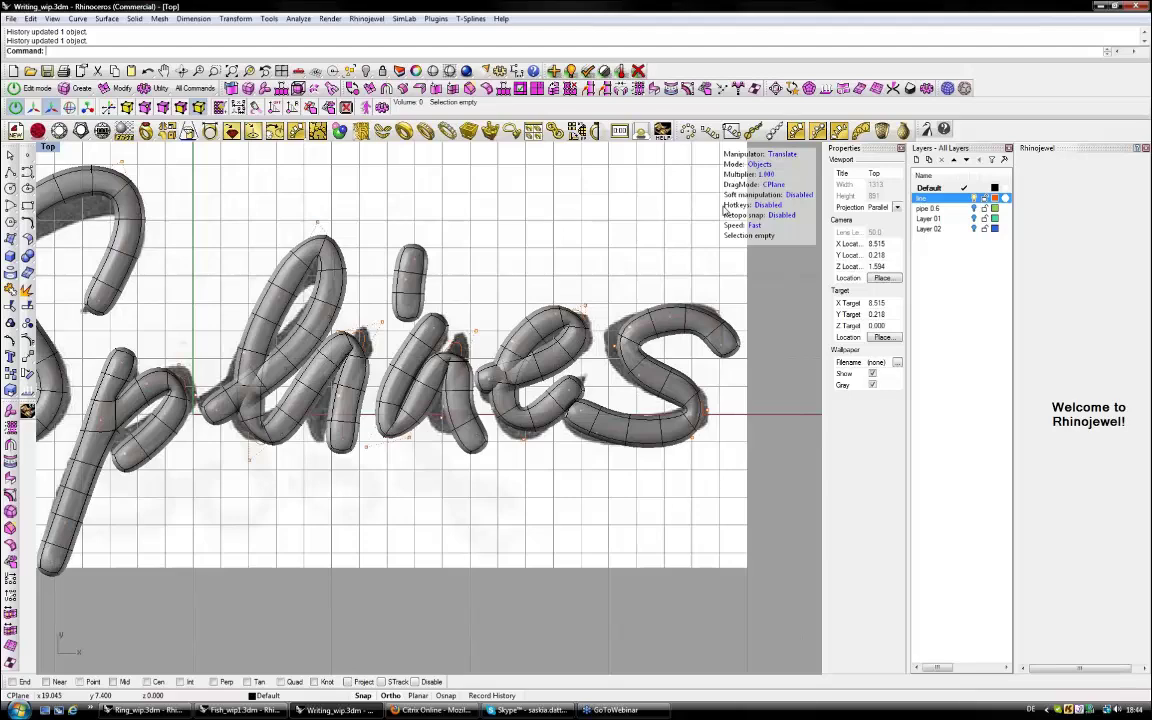
{"action": "left_click", "coordinate": [702, 325]}
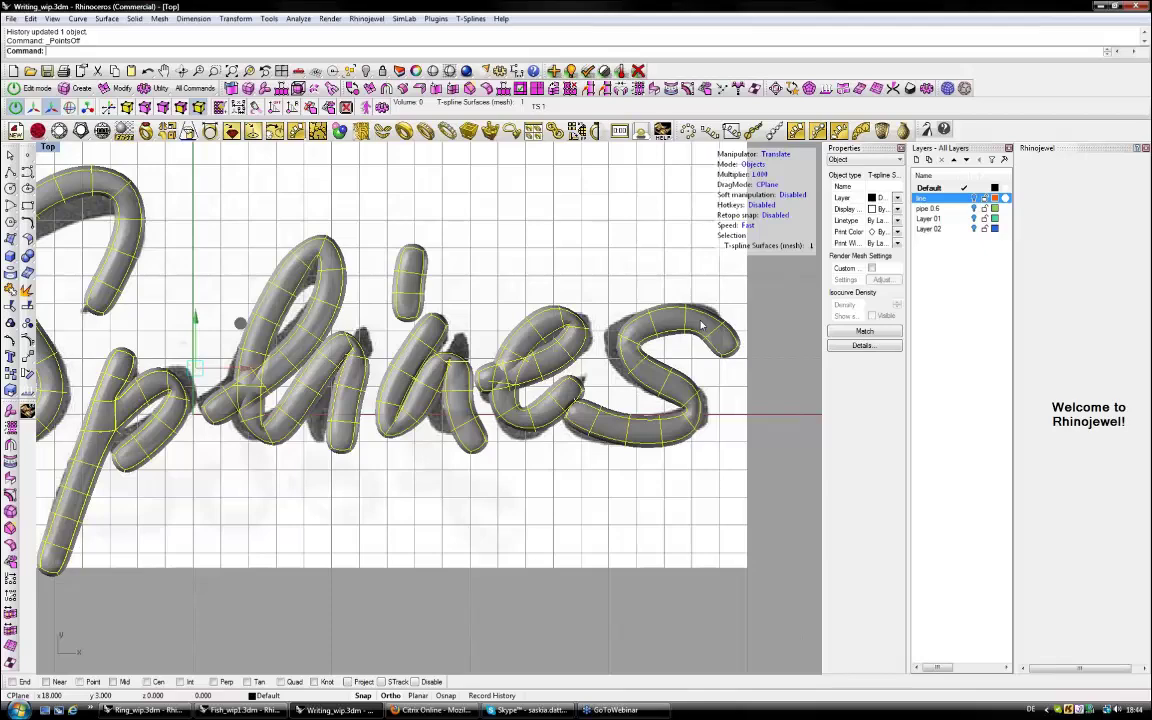
{"action": "key", "text": "Delete"}
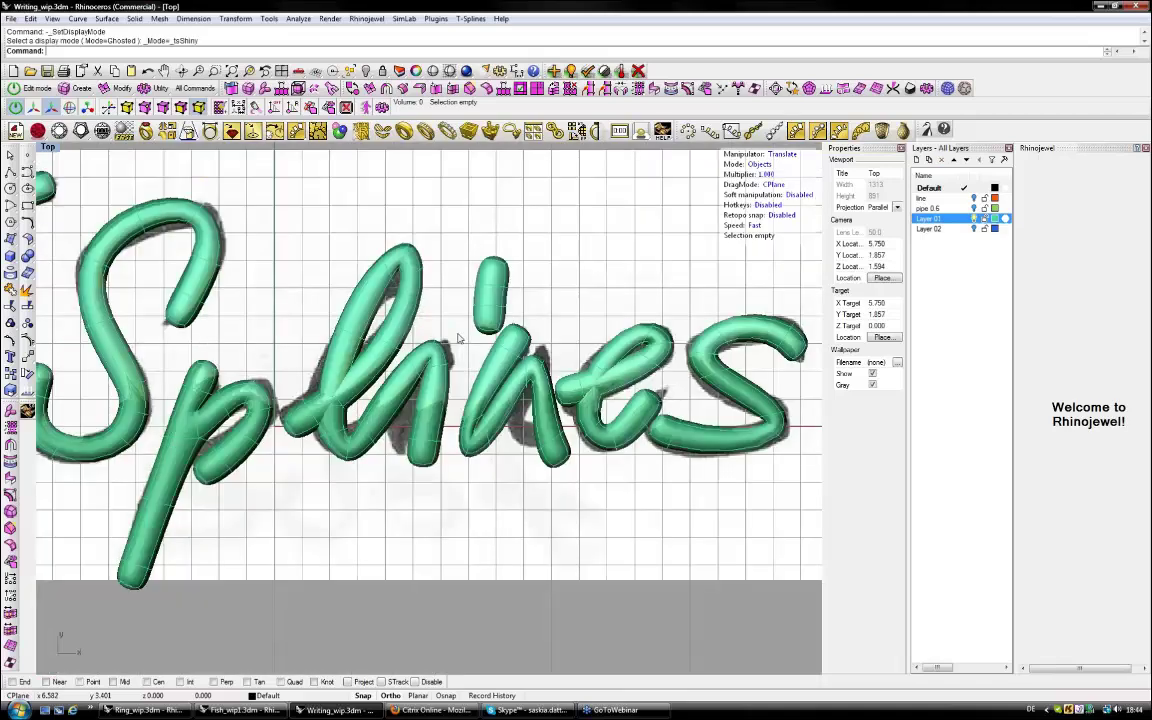
Select edge loops around the middle letter strokes of the green piped lettering and examine the whole word.
{"action": "double_click", "coordinate": [551, 362]}
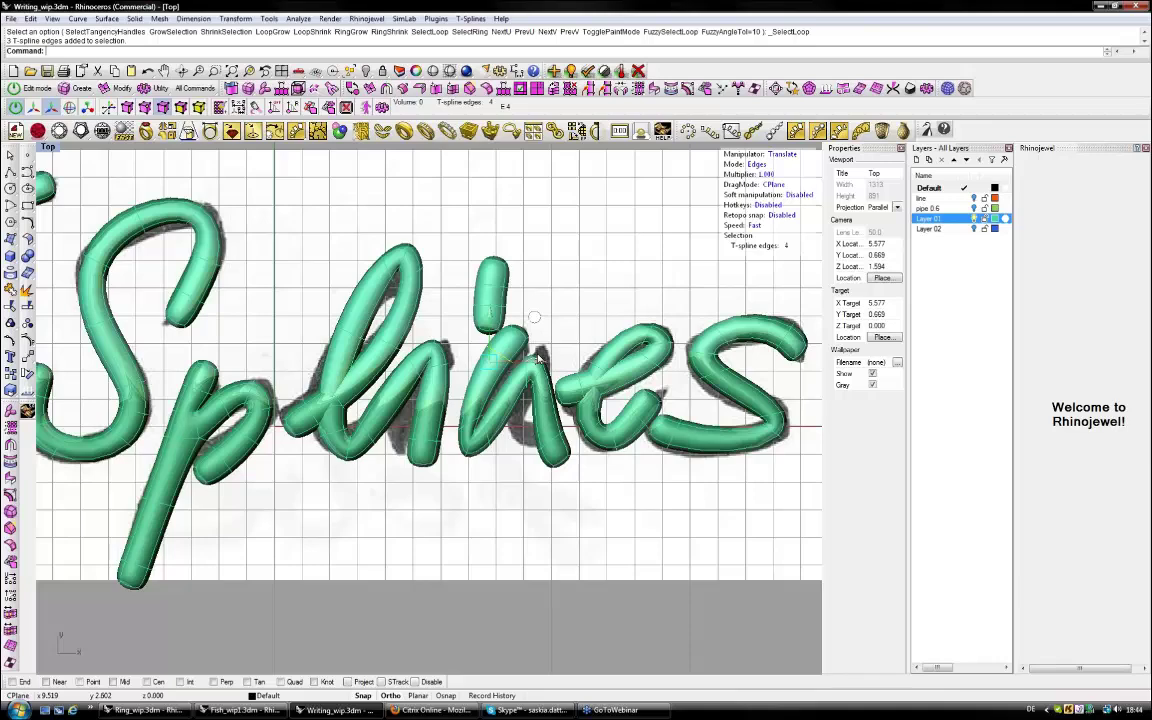
{"action": "right_click_drag", "start_coordinate": [538, 358], "coordinate": [548, 268]}
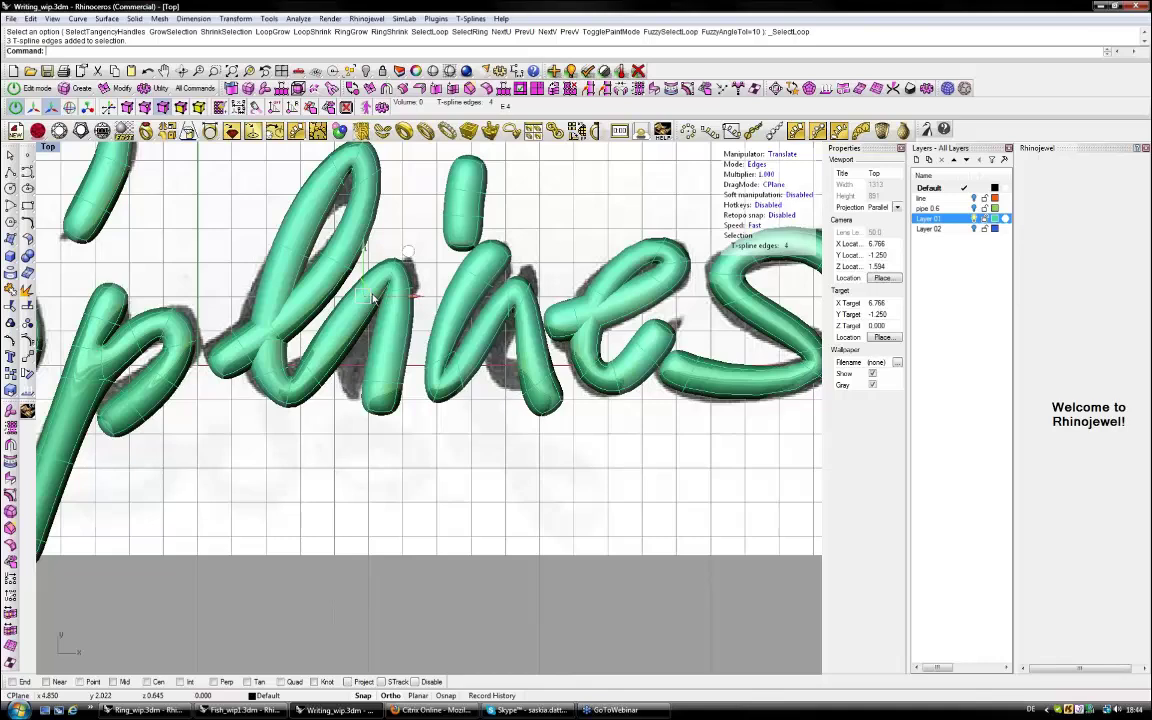
{"action": "scroll", "coordinate": [372, 298], "scroll_direction": "down", "scroll_amount": 5}
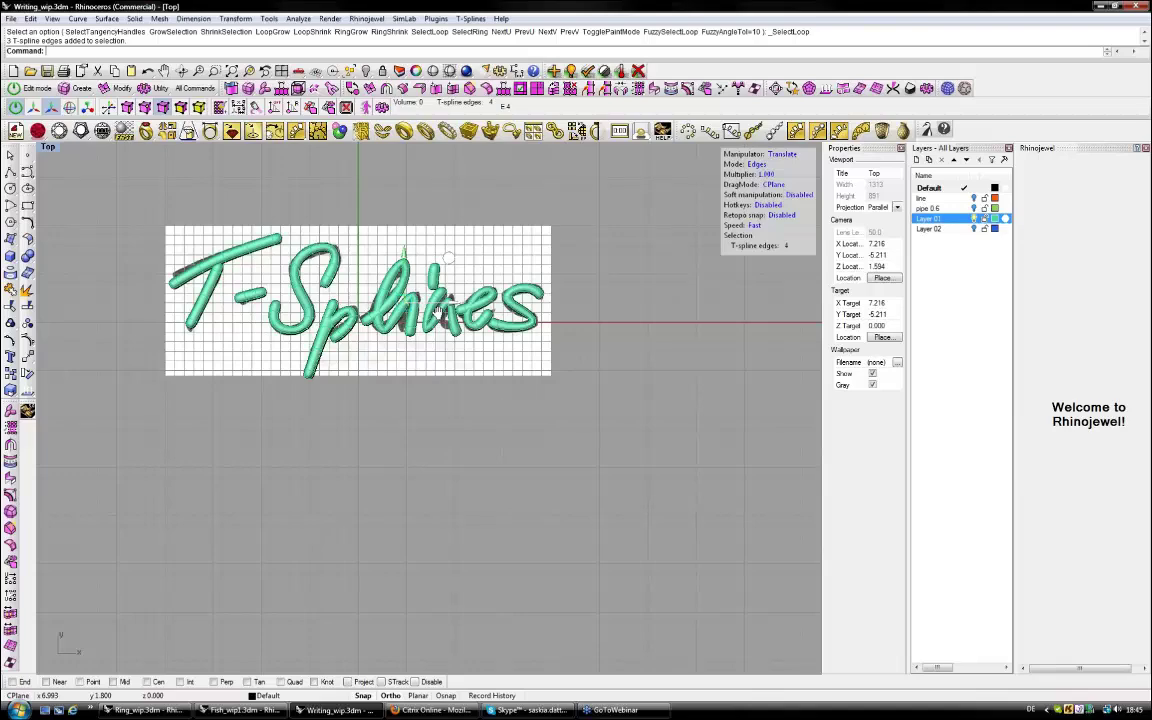
{"action": "scroll", "coordinate": [440, 311], "scroll_direction": "up", "scroll_amount": 3}
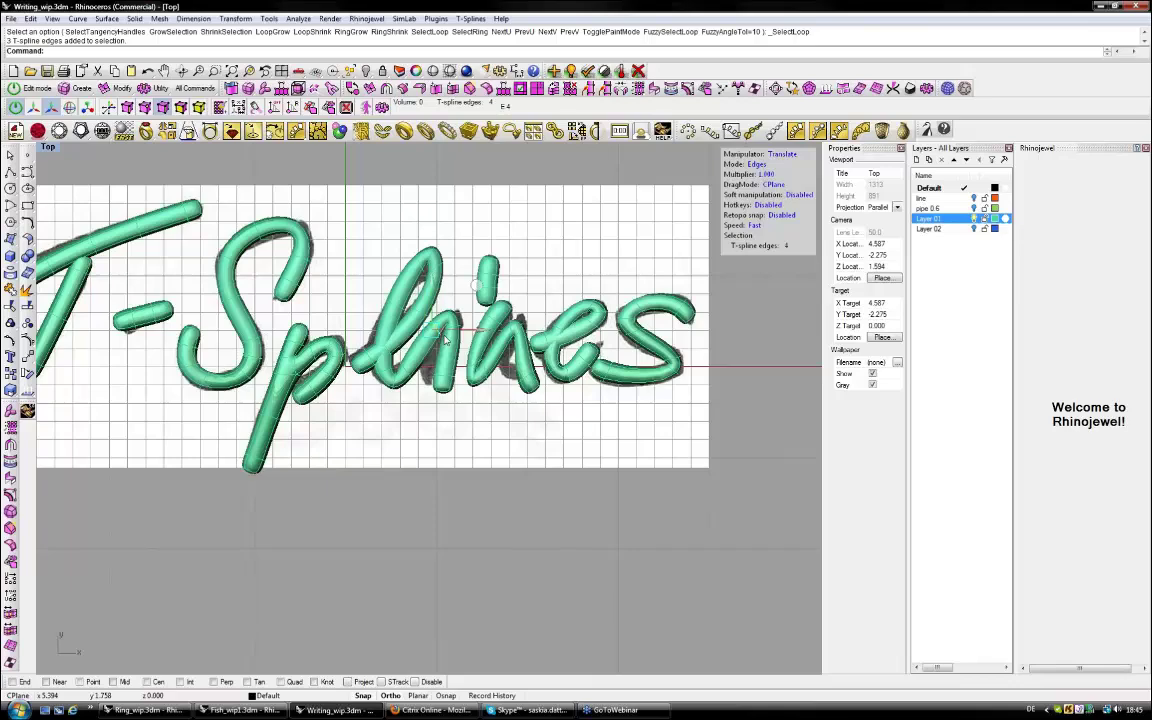
{"action": "scroll", "coordinate": [446, 339], "scroll_direction": "down", "scroll_amount": 2}
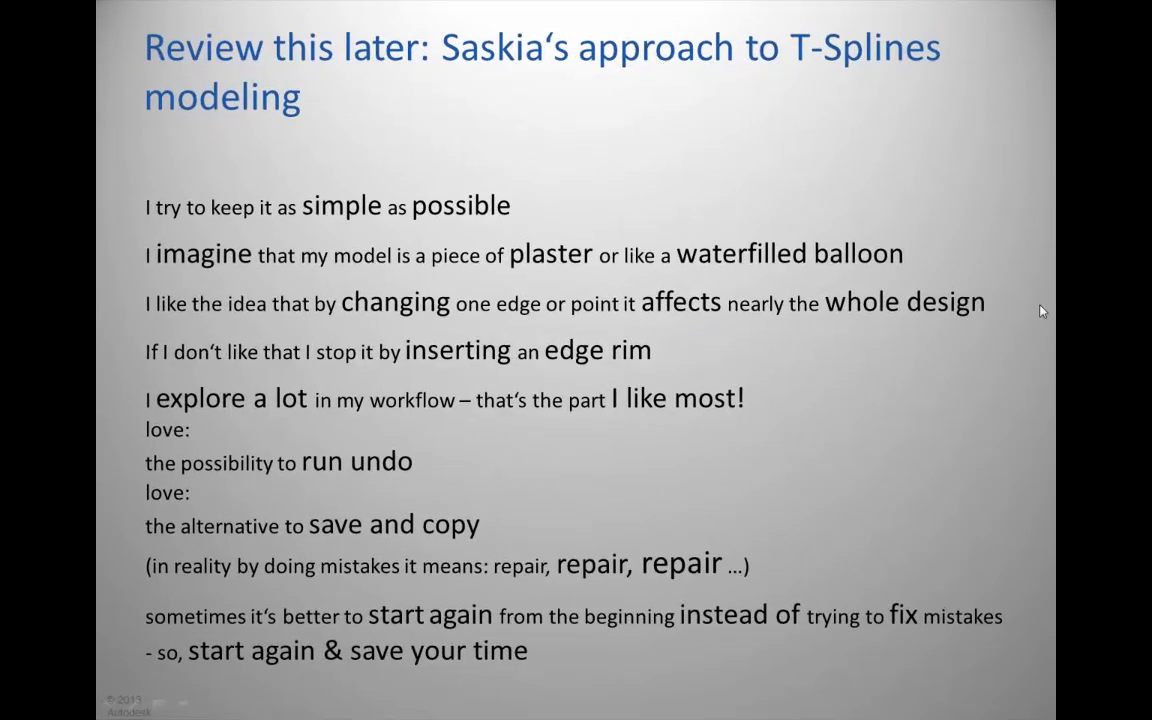
{"action": "left_click", "coordinate": [651, 37]}
{"action": "key", "text": "Right"}
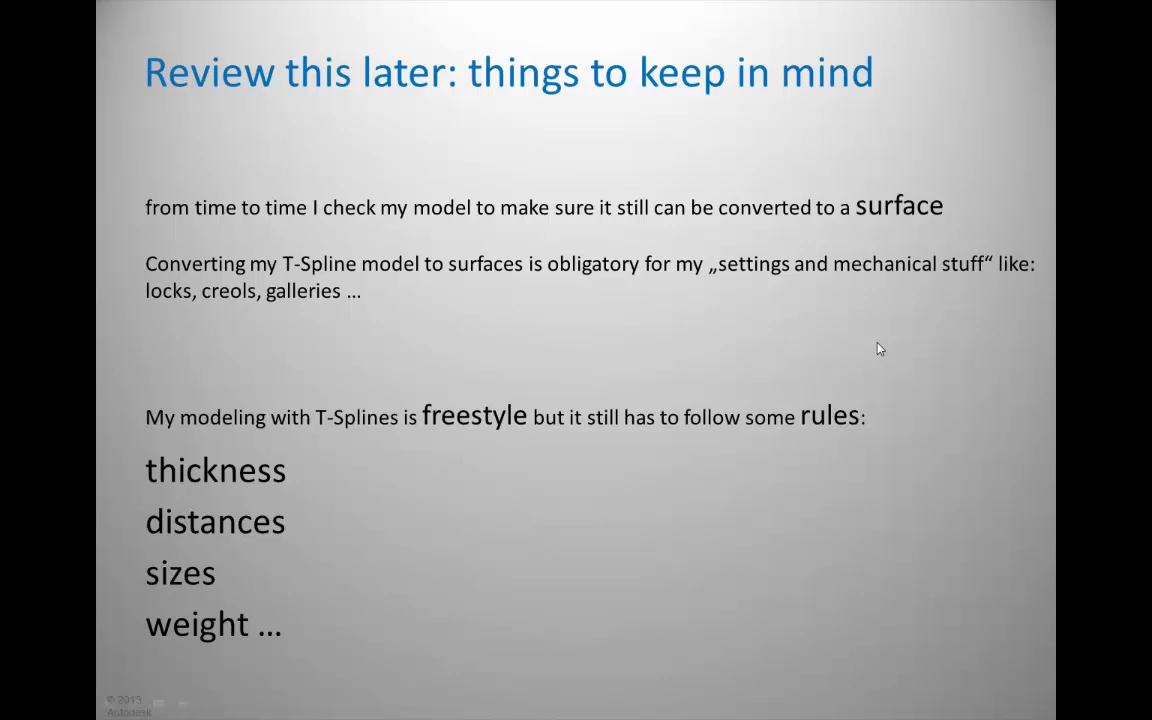